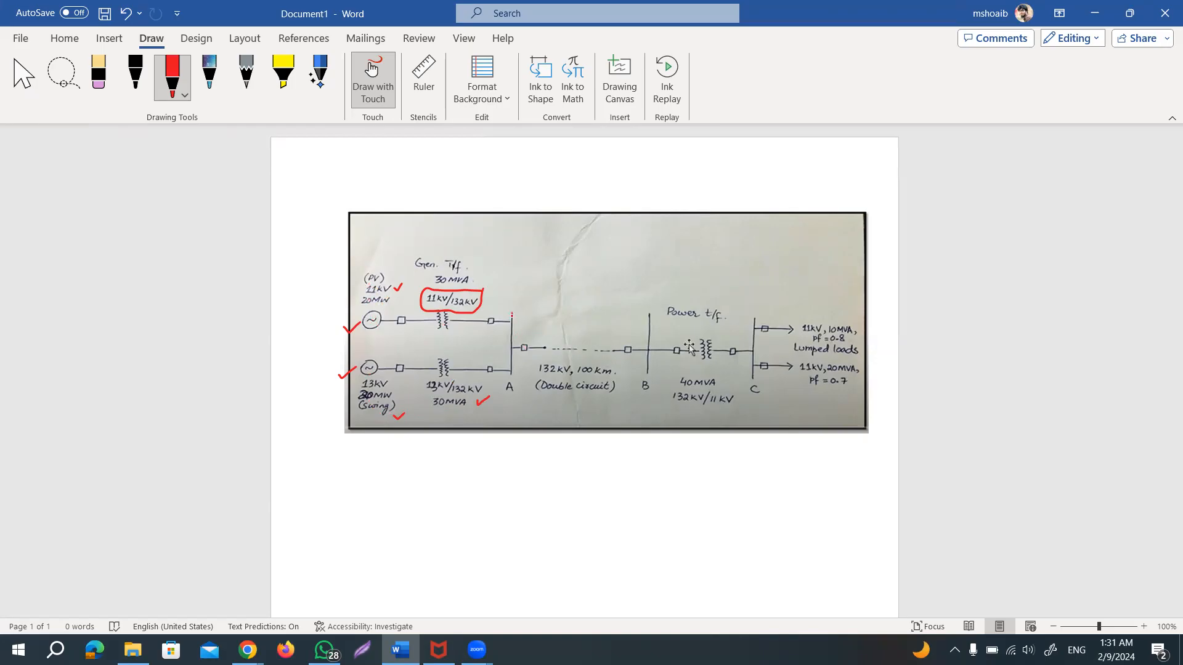
- Mark bus A, the double-circuit note, bus B, the 11 kV rating and label C on the sketch in red ink
{"action": "left_click_drag", "start_coordinate": [511, 331], "coordinate": [512, 356]}
{"action": "left_click_drag", "start_coordinate": [580, 396], "coordinate": [590, 394]}
{"action": "left_click_drag", "start_coordinate": [644, 400], "coordinate": [649, 399]}
{"action": "mouse_move", "coordinate": [713, 409]}
{"action": "left_mouse_down"}
{"action": "mouse_move", "coordinate": [751, 382]}
{"action": "mouse_move", "coordinate": [754, 401]}
{"action": "mouse_move", "coordinate": [764, 381]}
{"action": "left_mouse_up"}
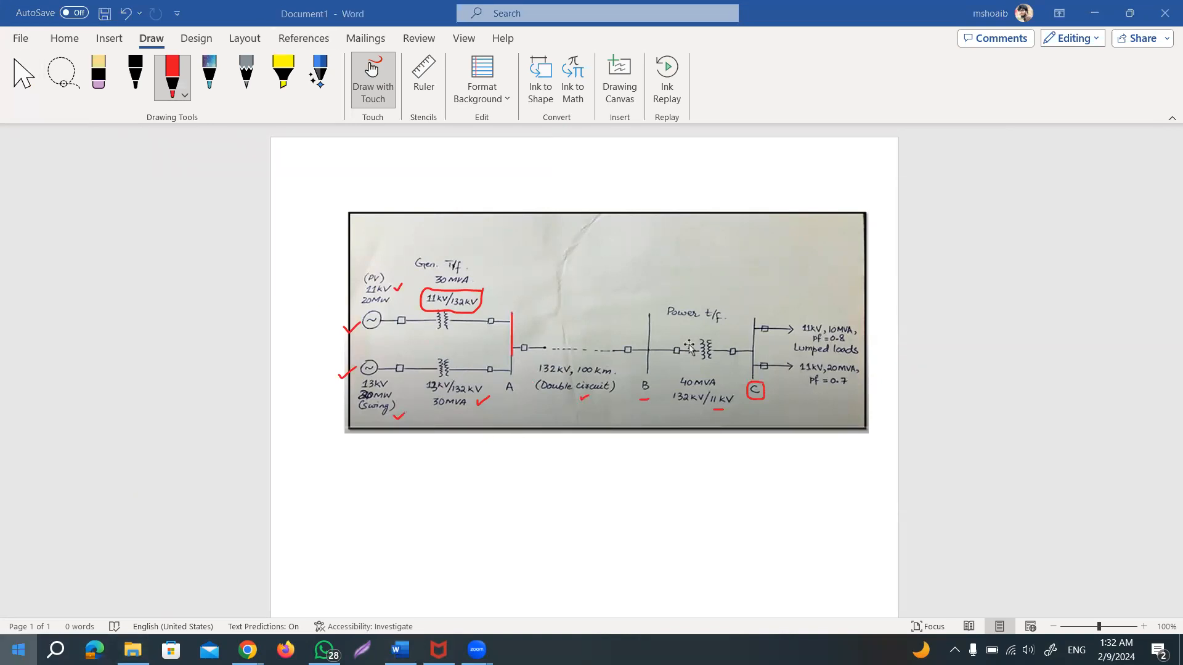
- Launch ETAP 19.0.1
{"action": "left_click", "coordinate": [18, 650]}
{"action": "scroll", "coordinate": [113, 436], "scroll_direction": "down", "scroll_amount": 10}
{"action": "left_click", "coordinate": [113, 433]}
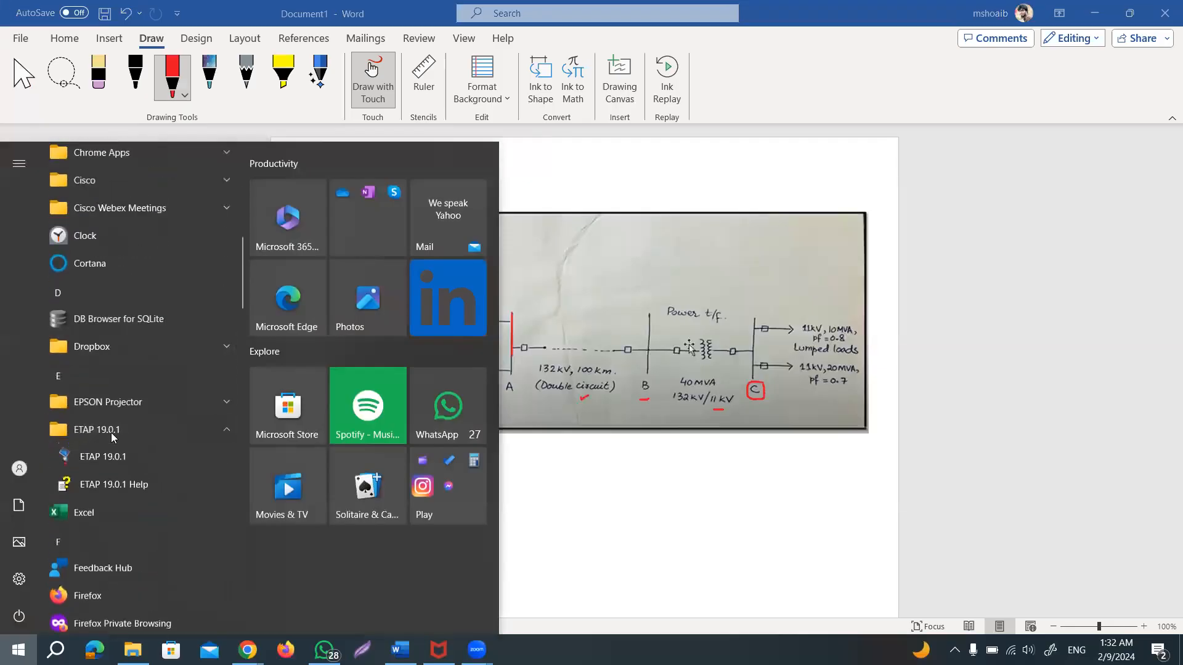
{"action": "left_click", "coordinate": [113, 459]}
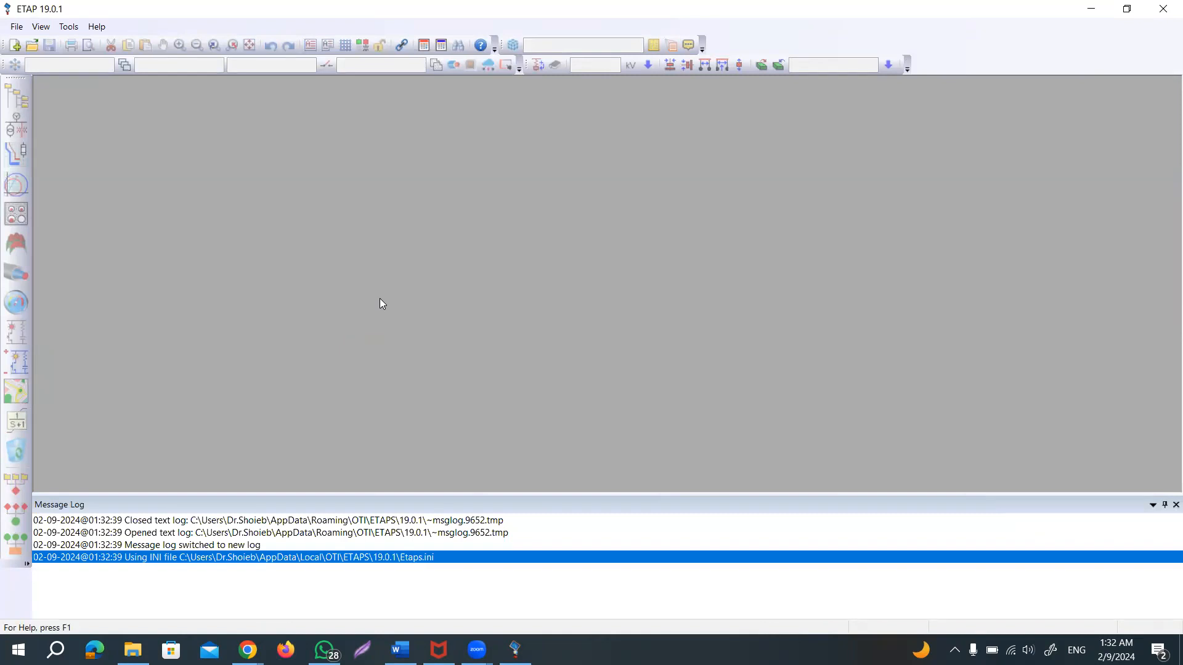
- Start a new project named Power system model and create a new folder inside the practice folder for it
{"action": "left_click", "coordinate": [14, 46]}
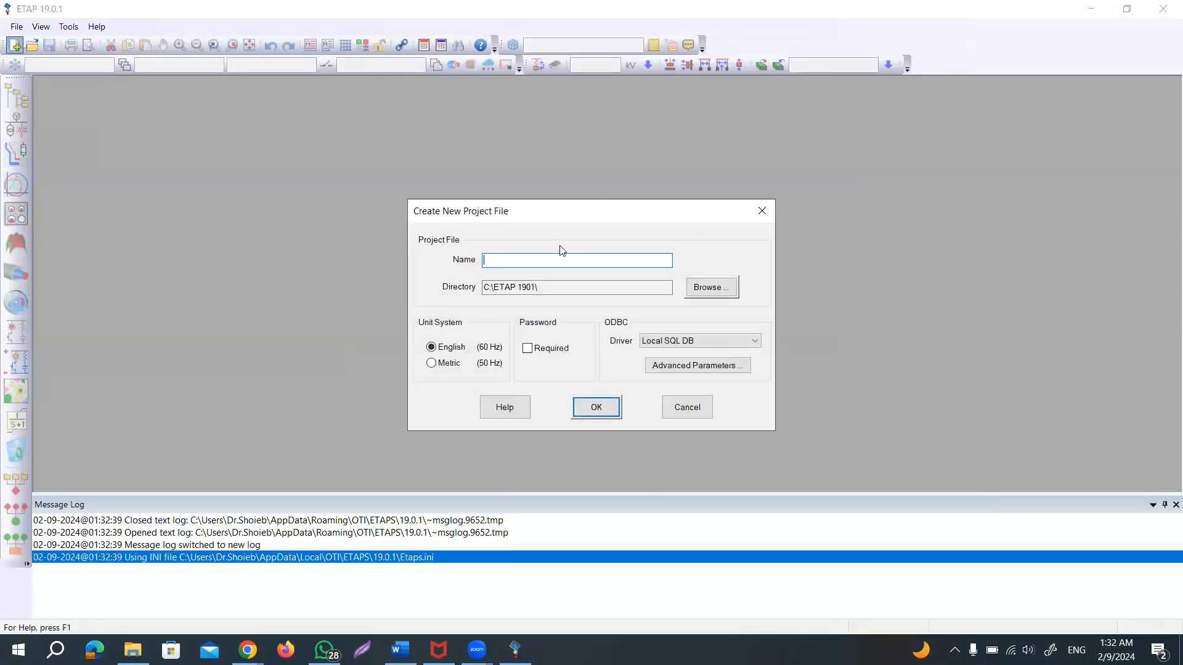
{"action": "type", "text": "Power system model"}
{"action": "left_click", "coordinate": [725, 287]}
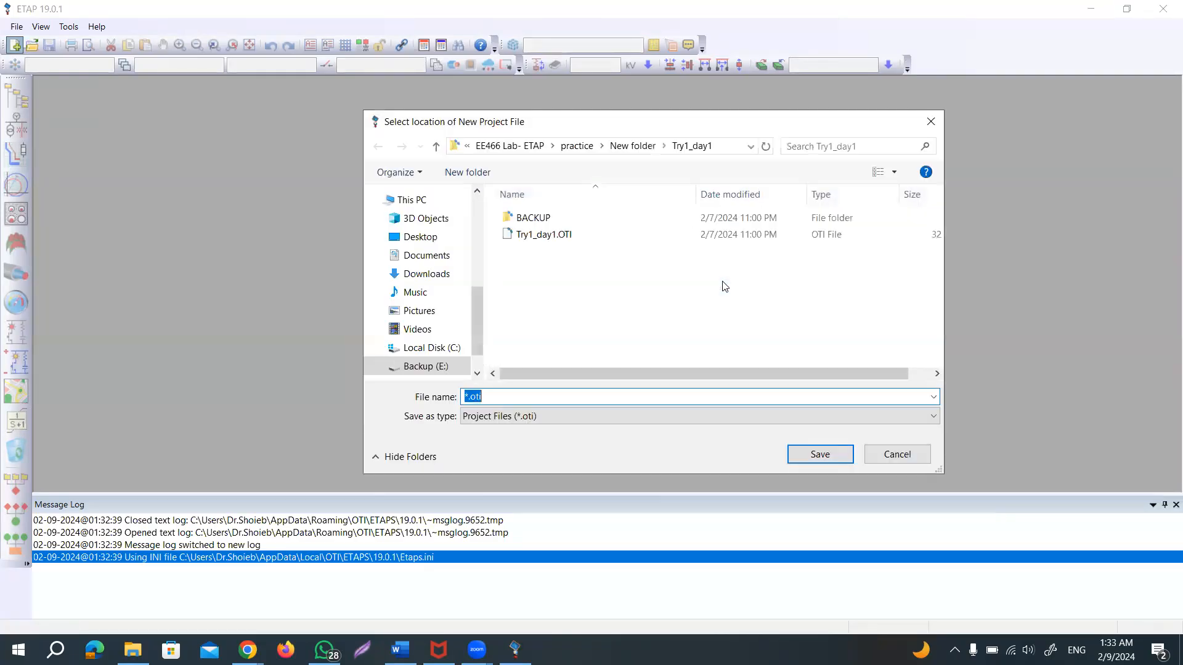
{"action": "left_click", "coordinate": [437, 146]}
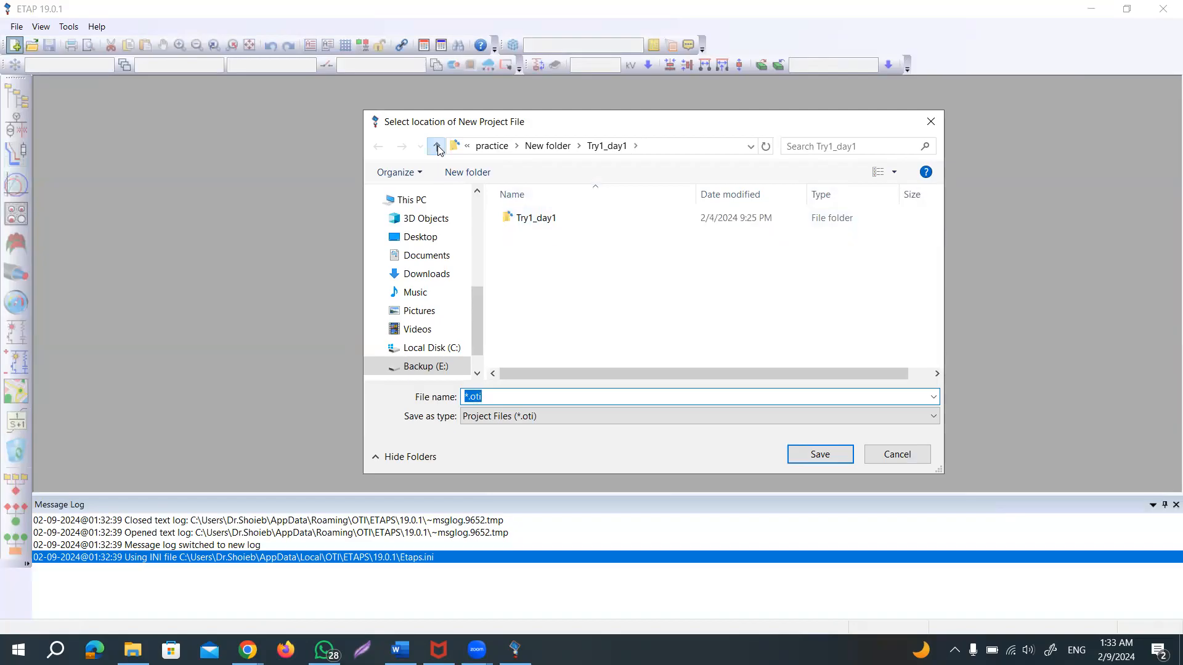
{"action": "left_click", "coordinate": [437, 147]}
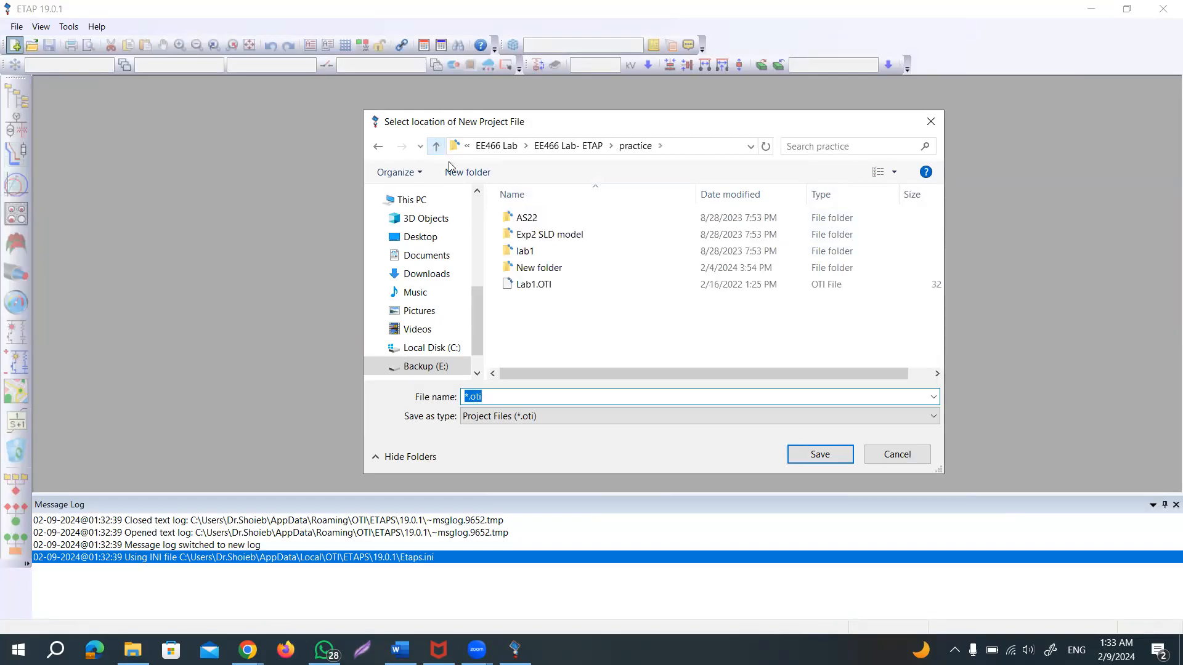
{"action": "left_click", "coordinate": [467, 173]}
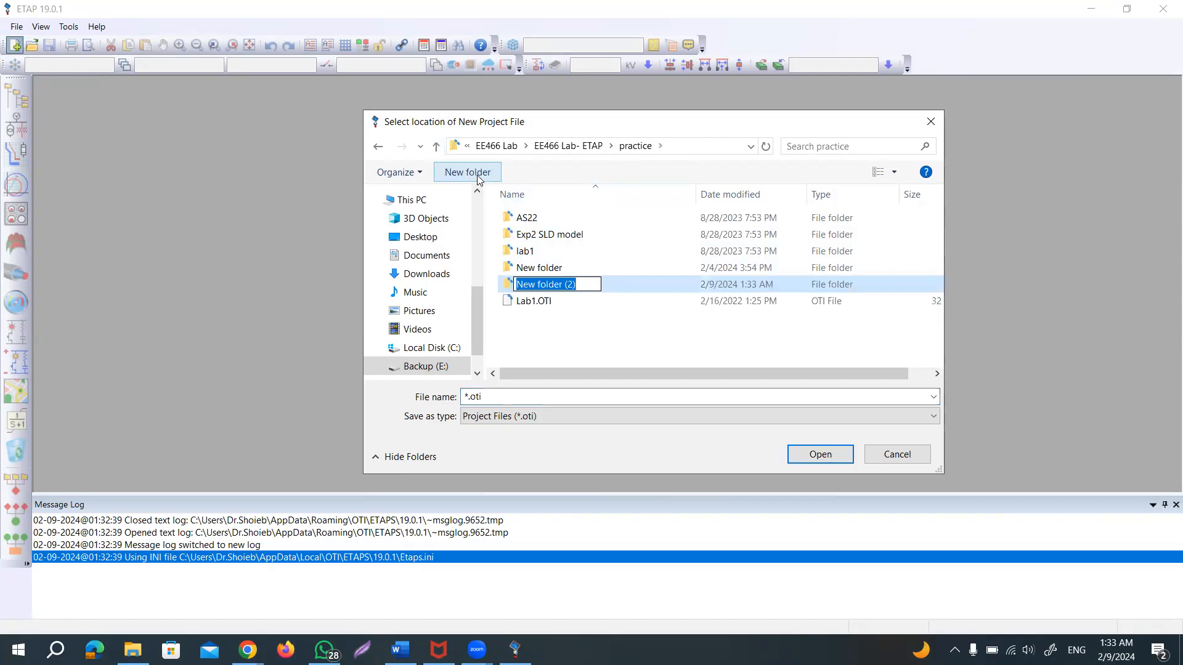
- Try to rename the newly created folder to PSM
{"action": "type", "text": "PSM"}
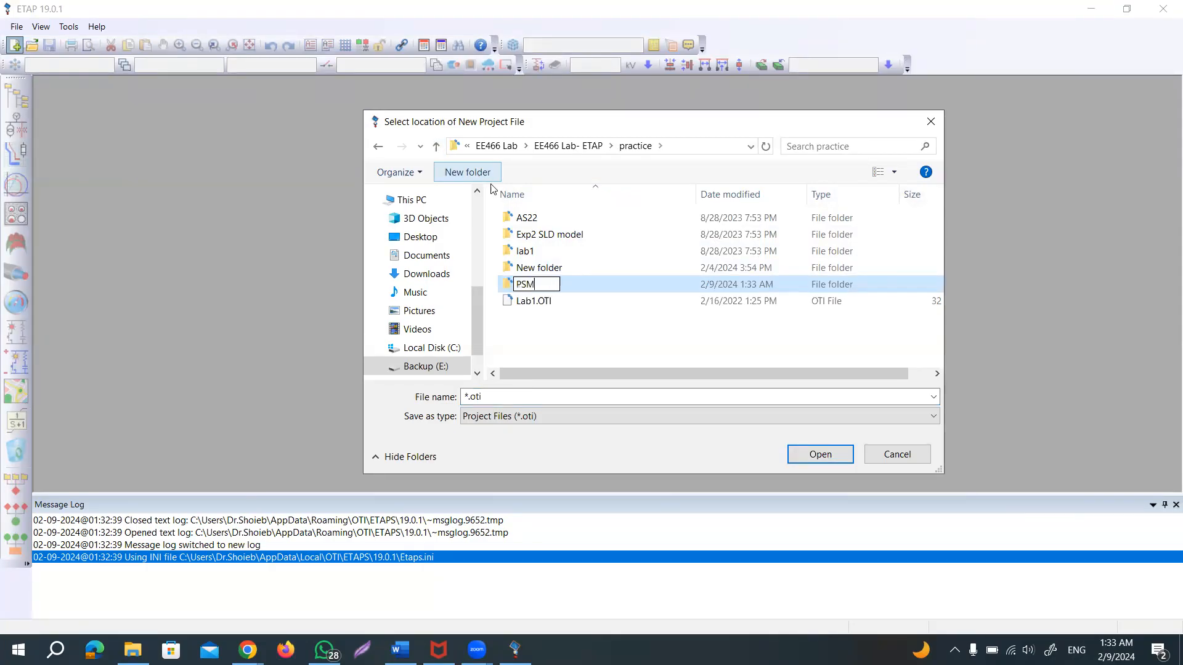
{"action": "left_click", "coordinate": [617, 285]}
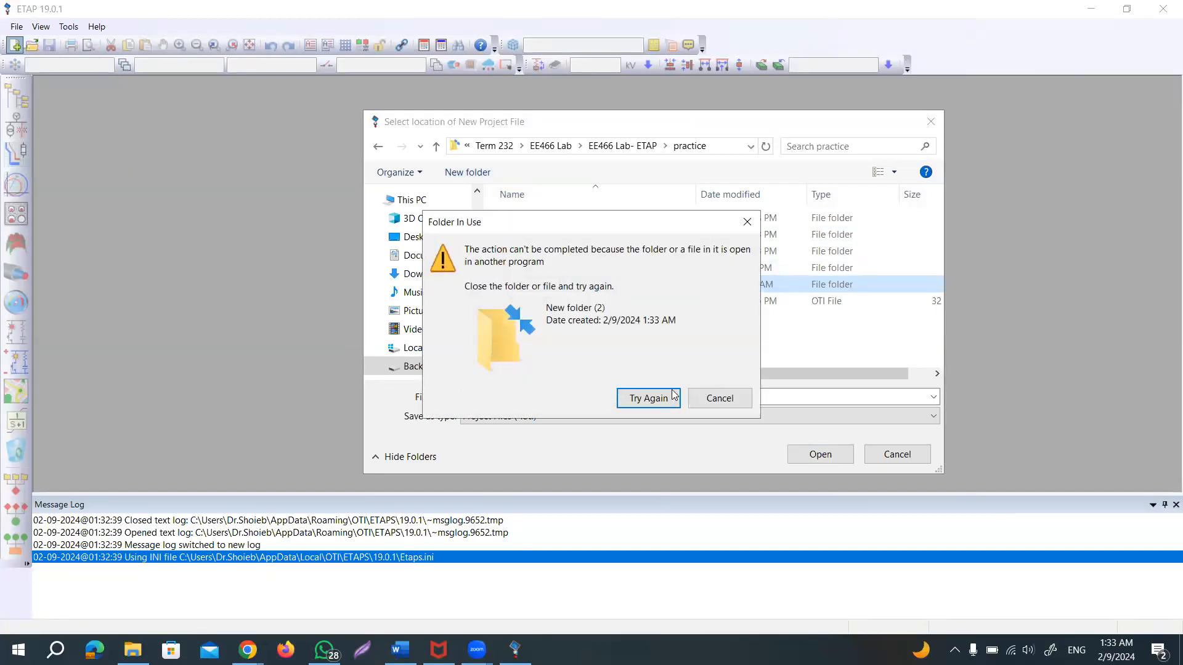
{"action": "left_click", "coordinate": [718, 399]}
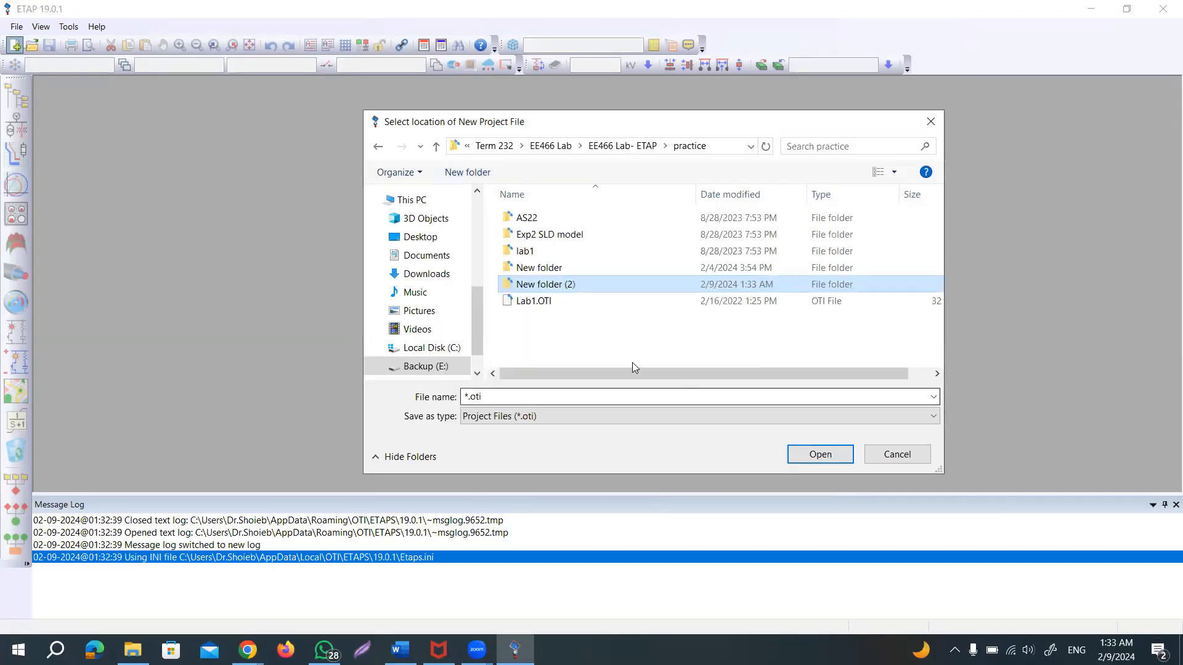
{"action": "left_click", "coordinate": [572, 288]}
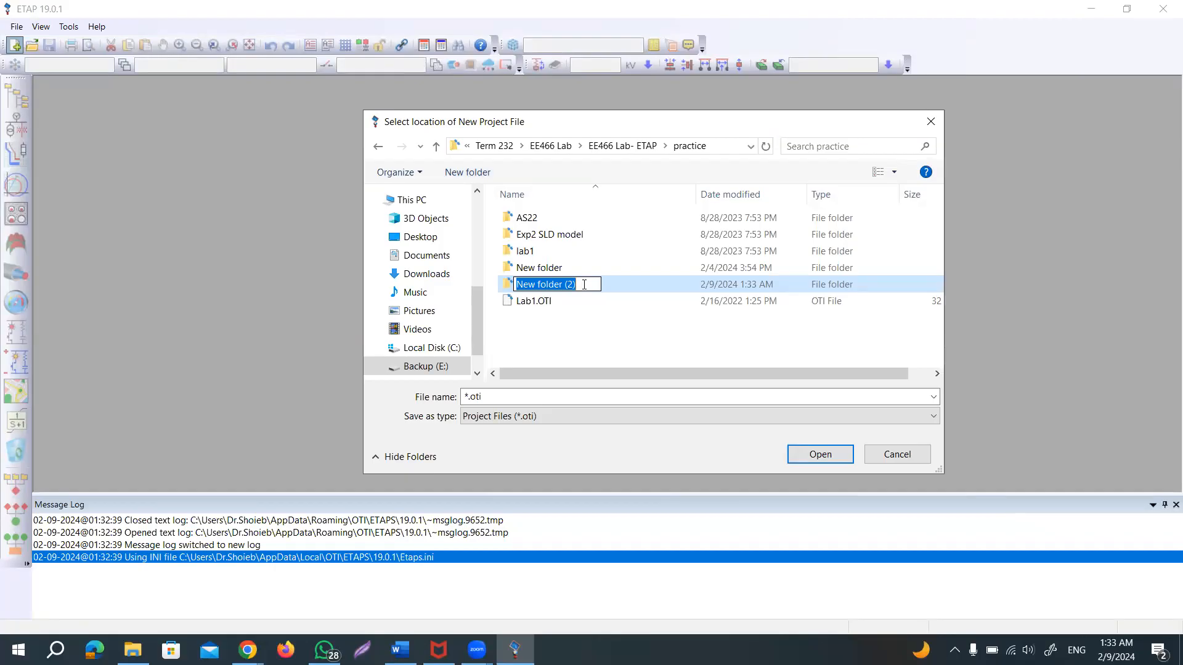
{"action": "type", "text": "PSM"}
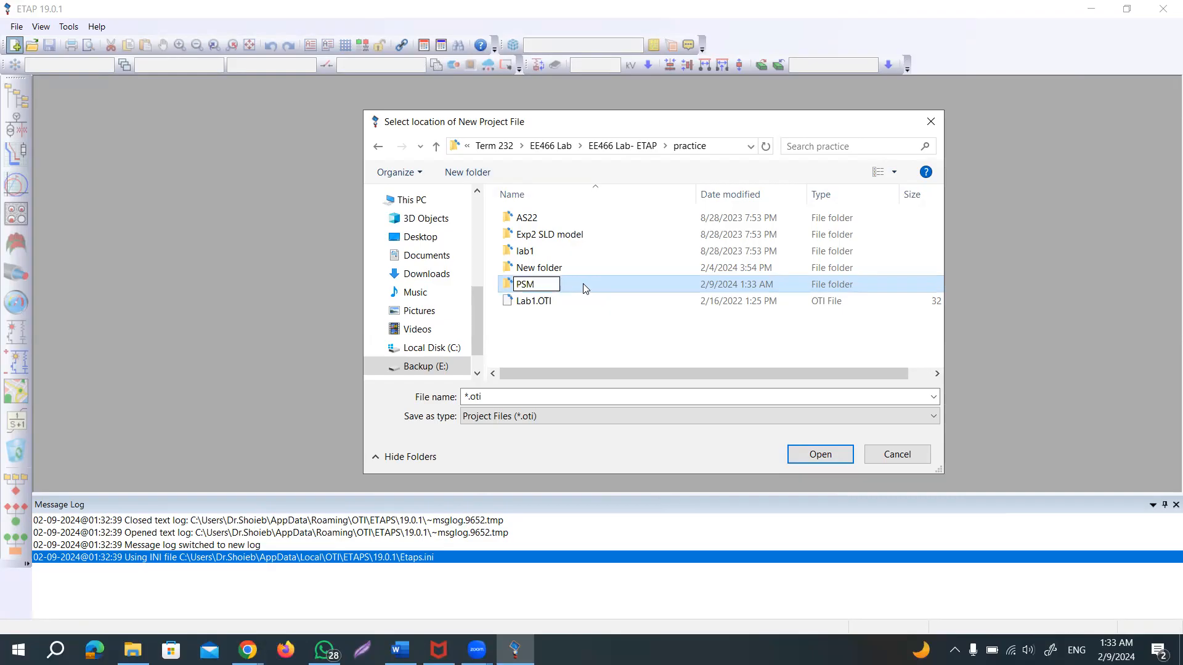
{"action": "key", "text": "Return"}
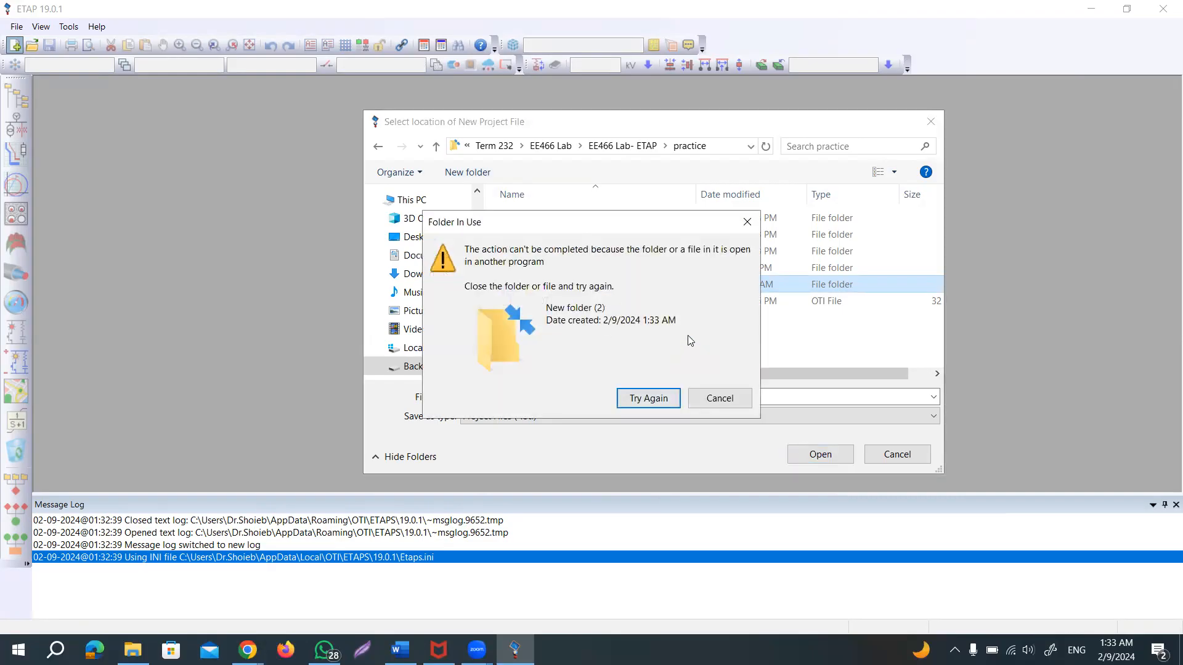
{"action": "left_click", "coordinate": [657, 401]}
{"action": "left_click", "coordinate": [658, 400]}
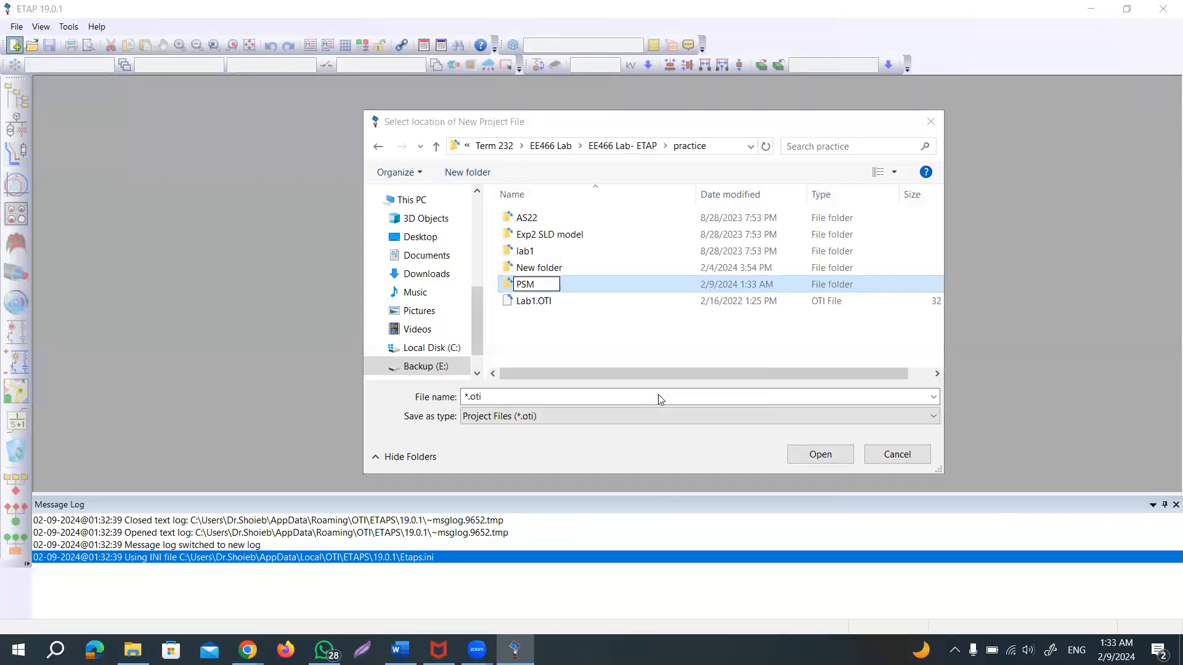
{"action": "left_click", "coordinate": [722, 402]}
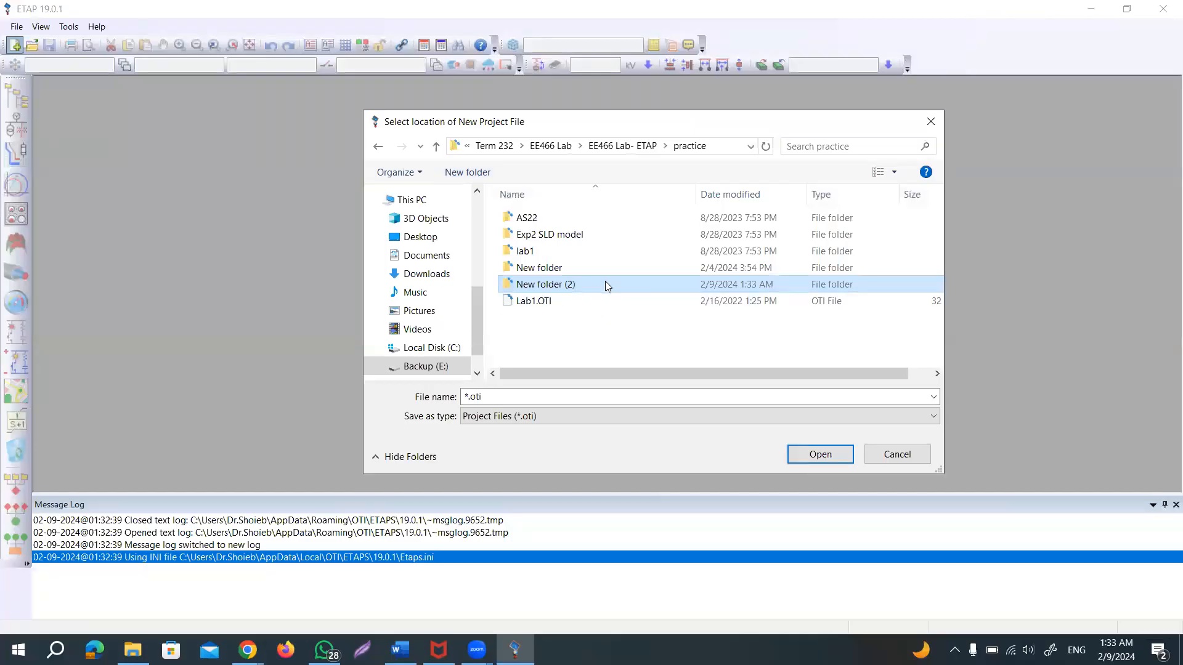
{"action": "key", "text": "F2"}
{"action": "left_click", "coordinate": [640, 282]}
- Save the project file as PSM.oti inside New folder (2)
{"action": "double_click", "coordinate": [640, 284]}
{"action": "left_click", "coordinate": [469, 398]}
{"action": "left_click", "coordinate": [468, 397]}
{"action": "key", "text": "BackSpace"}
{"action": "type", "text": "PSM"}
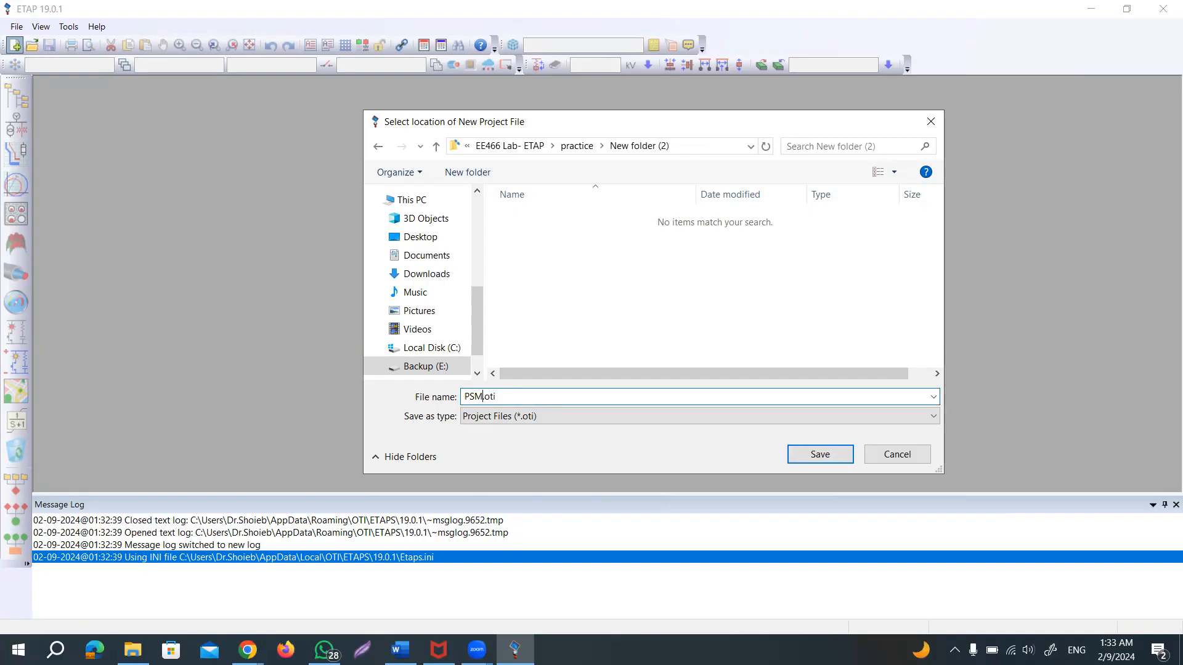
{"action": "left_click", "coordinate": [826, 456]}
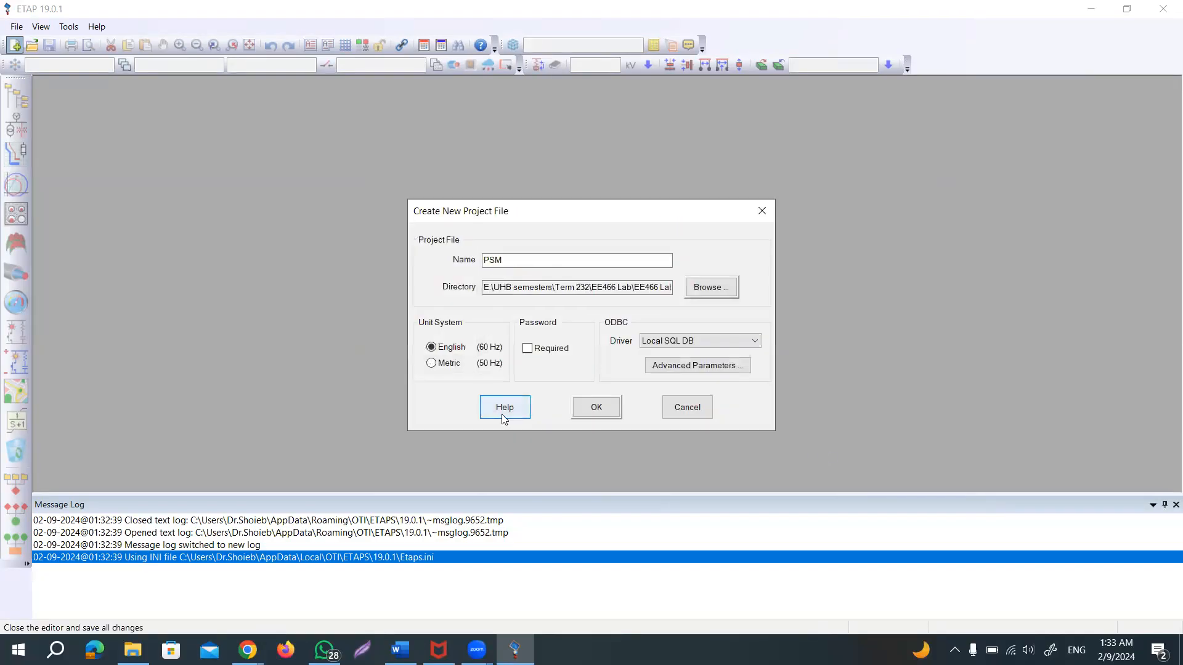
- Create the PSM project with the default user information and Project Master & Editor access, and maximize the OLV1 diagram window
{"action": "left_click", "coordinate": [598, 408]}
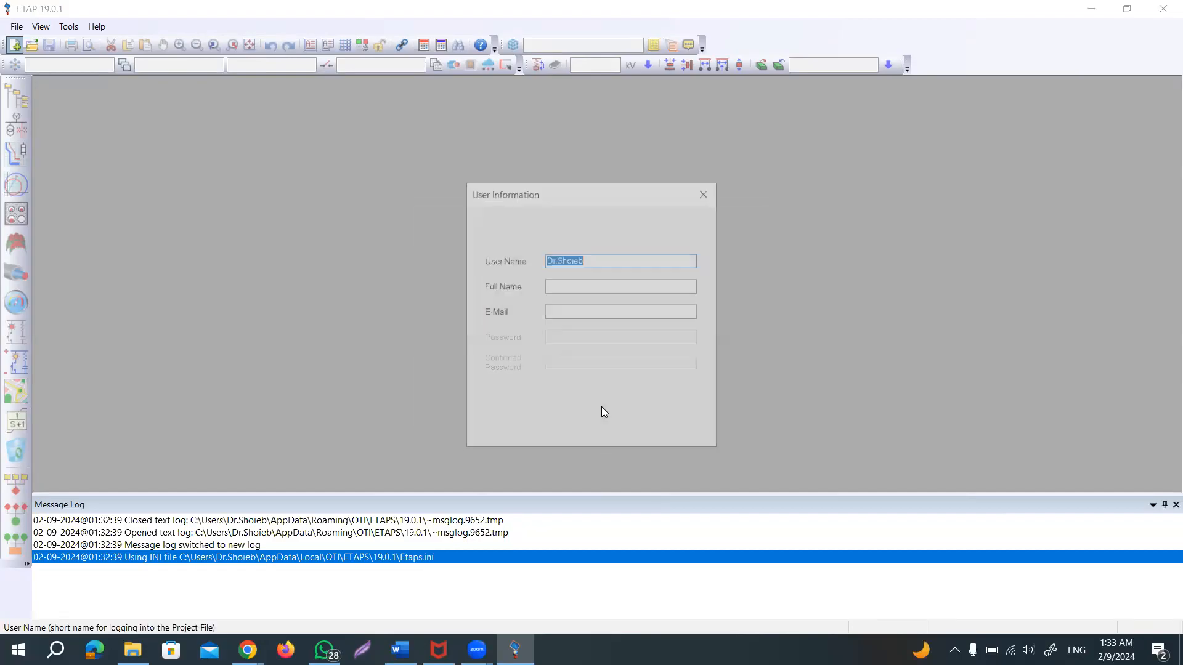
{"action": "left_click", "coordinate": [505, 437]}
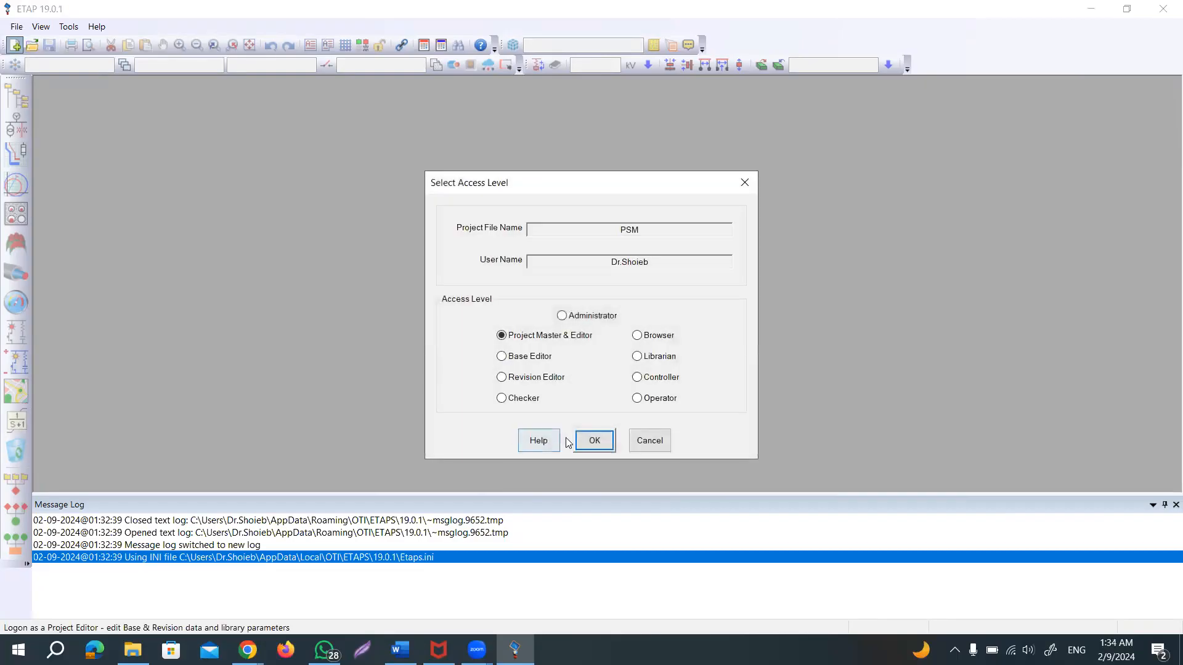
{"action": "left_click", "coordinate": [596, 439]}
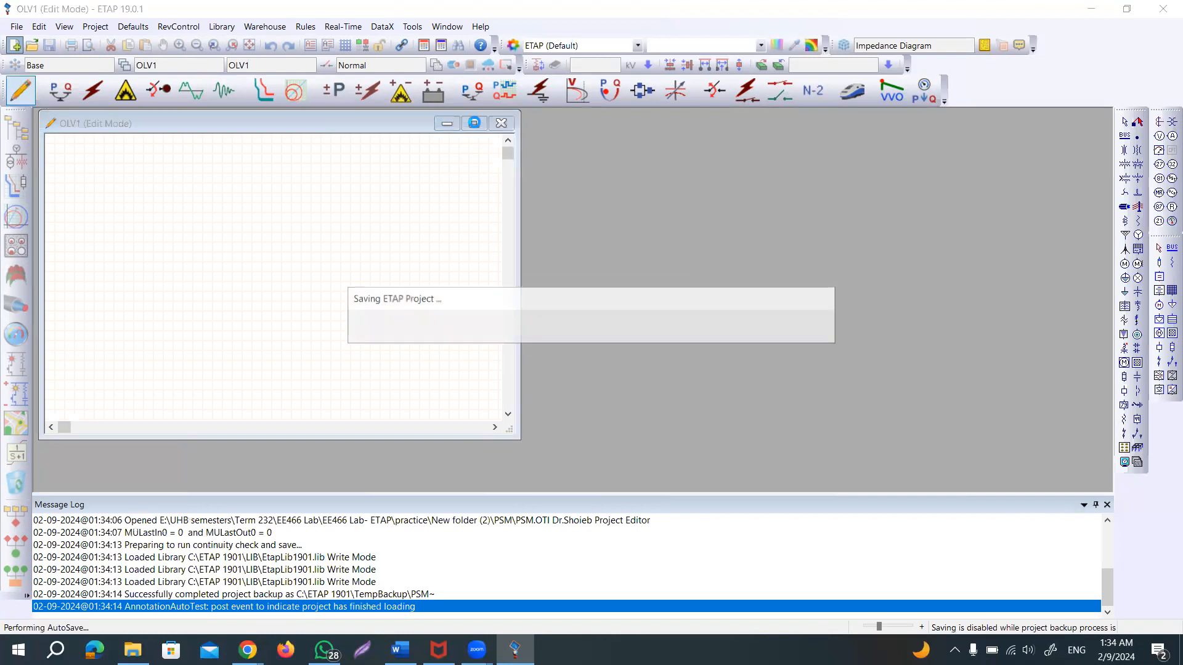
{"action": "left_click", "coordinate": [473, 125]}
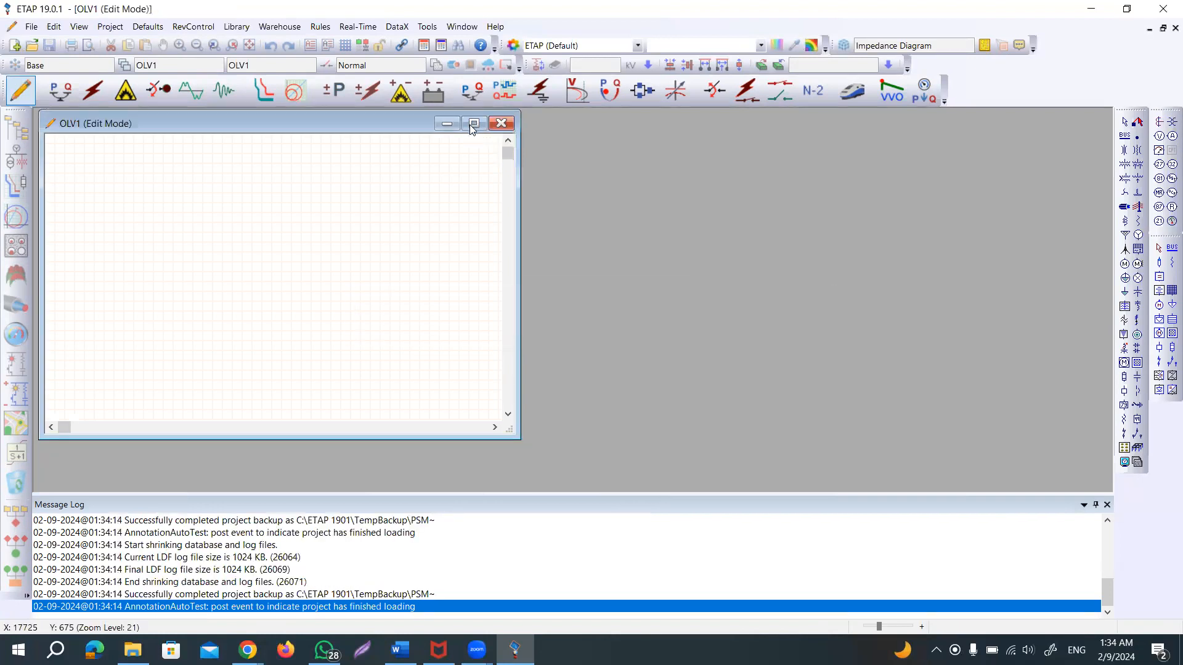
{"action": "left_click", "coordinate": [473, 125]}
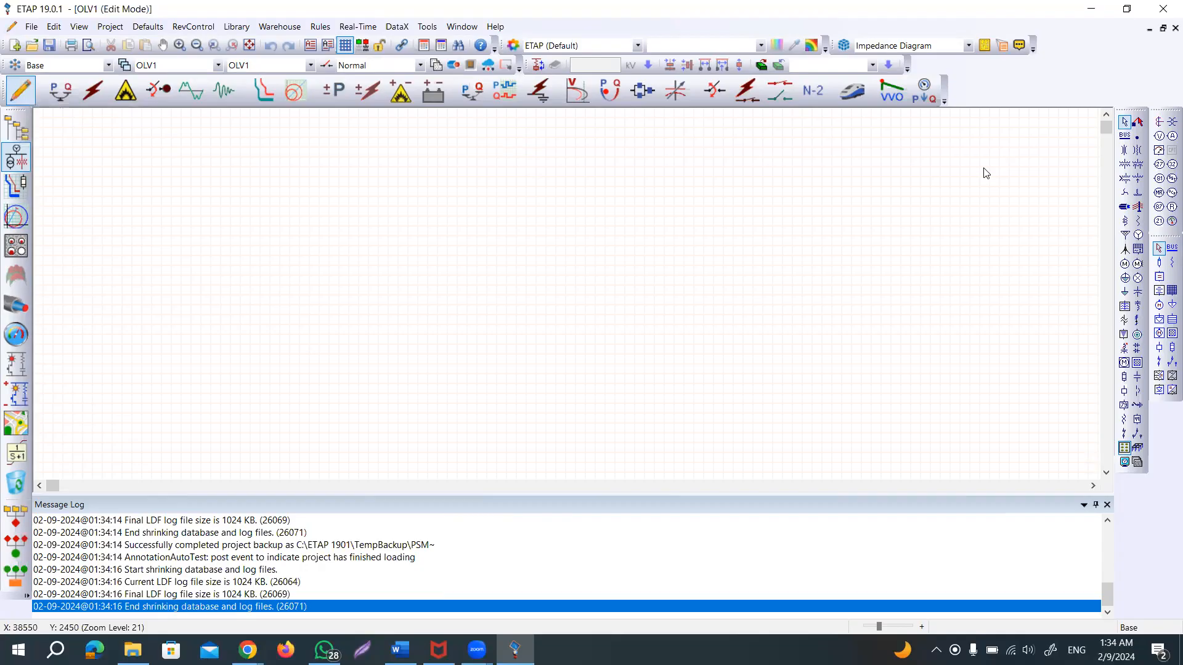
- Following the Word sketch, place a synchronous generator in the upper-left area of the one-line diagram and rotate its terminal to face right
{"action": "left_click", "coordinate": [399, 649]}
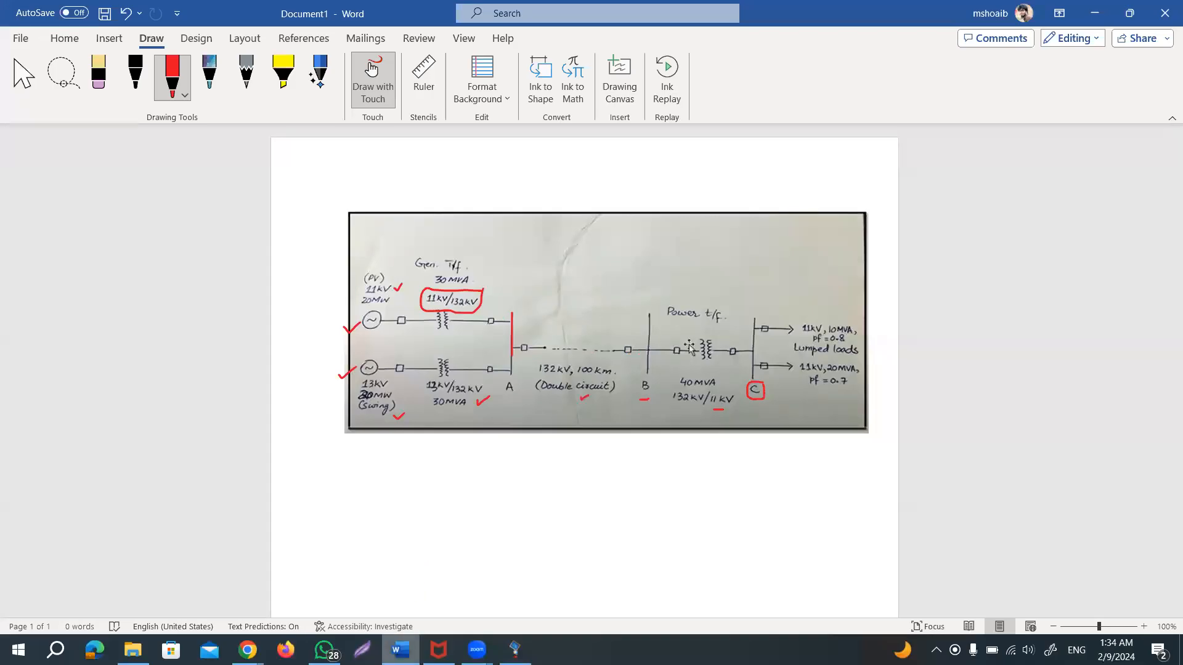
{"action": "left_click", "coordinate": [401, 650]}
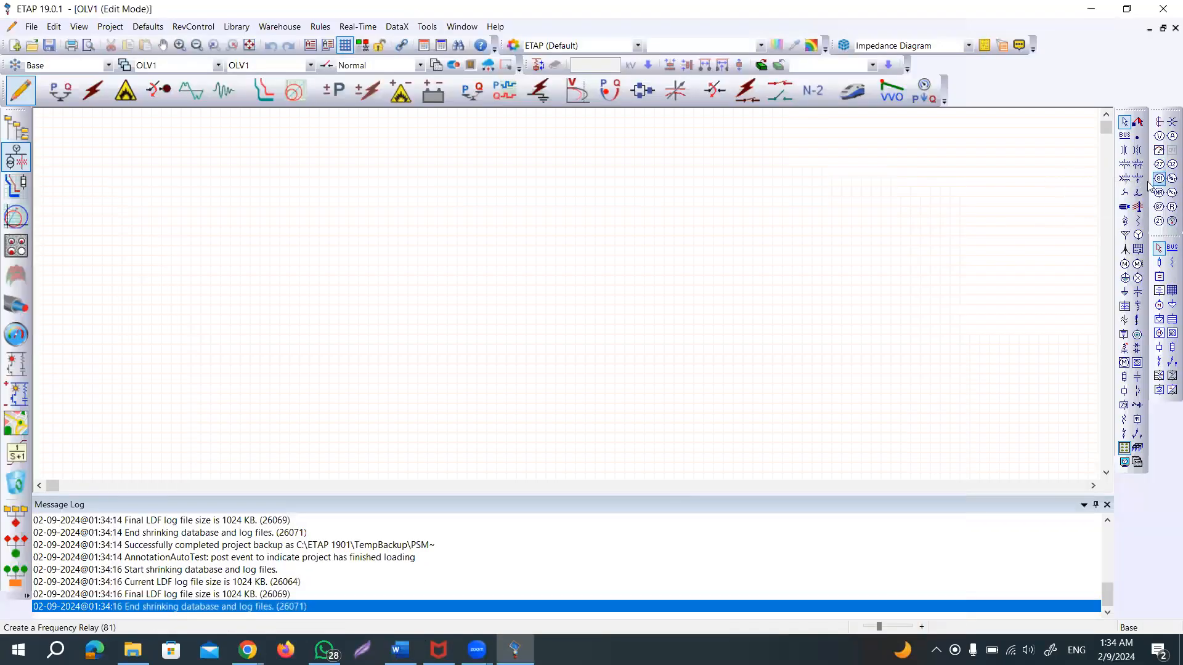
{"action": "left_click", "coordinate": [1138, 235]}
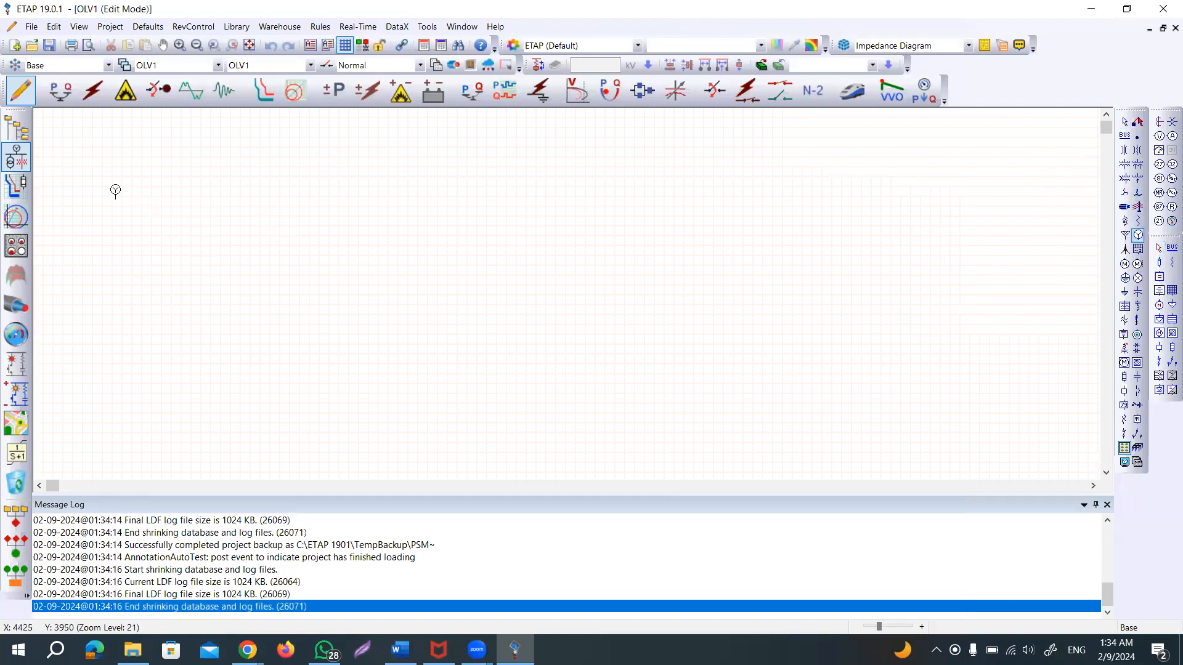
{"action": "left_click", "coordinate": [99, 179]}
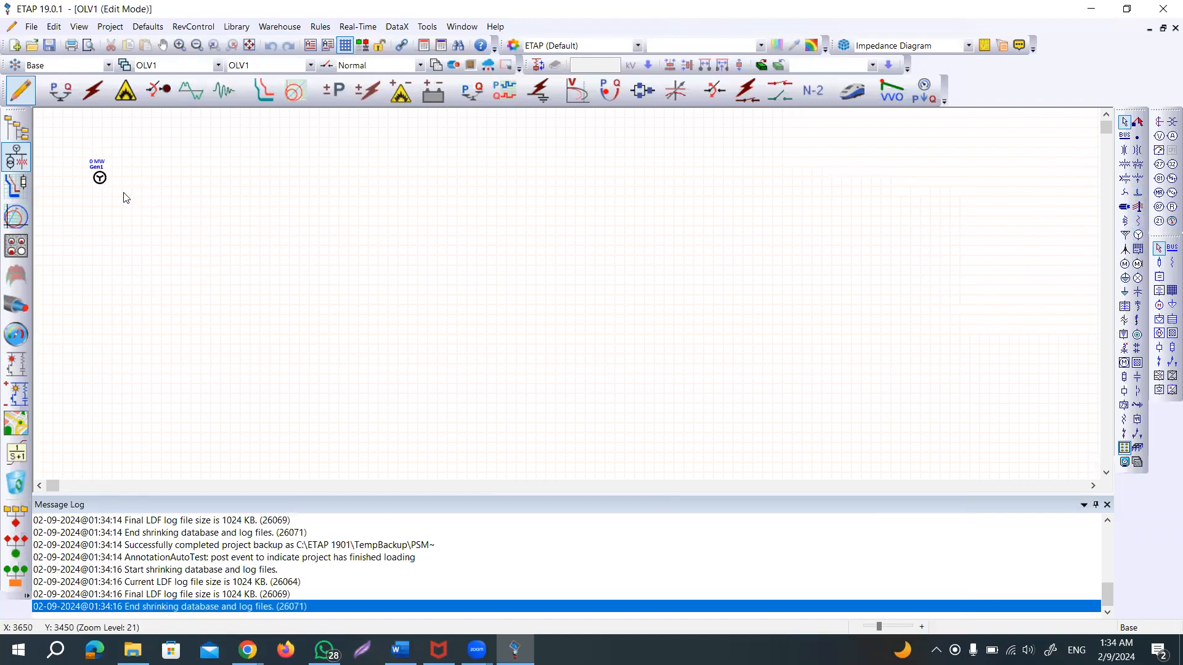
{"action": "left_click", "coordinate": [99, 178]}
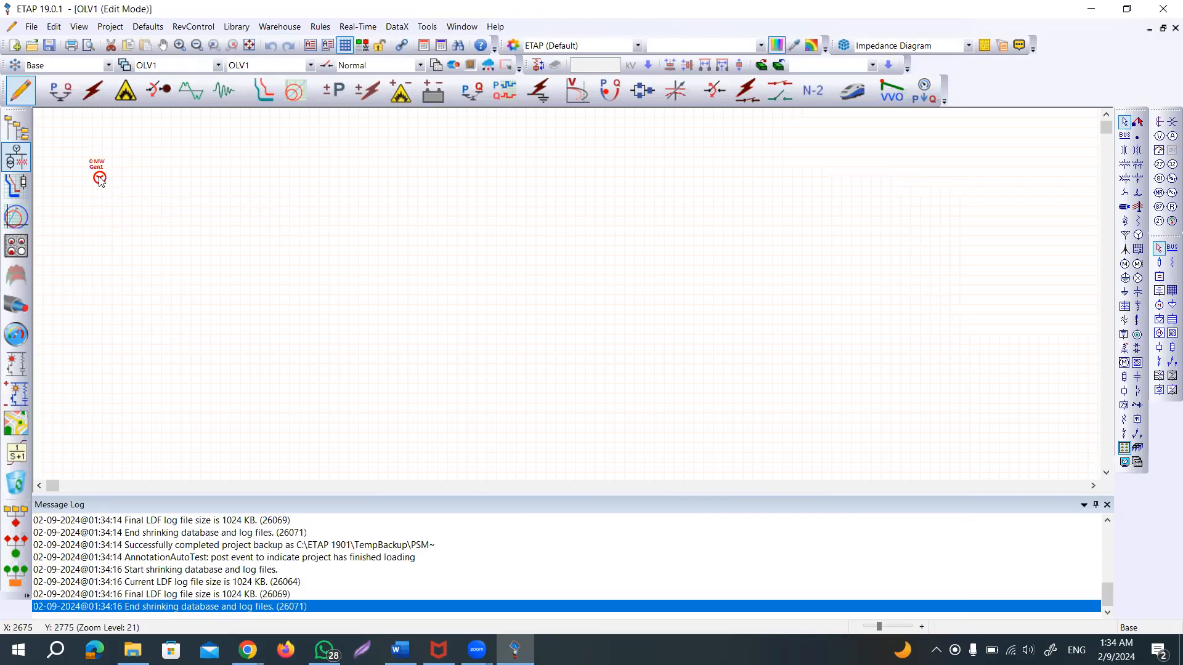
{"action": "key", "text": "ctrl+r"}
{"action": "key", "text": "ctrl+r"}
{"action": "key", "text": "ctrl+r"}
{"action": "double_click", "coordinate": [100, 178]}
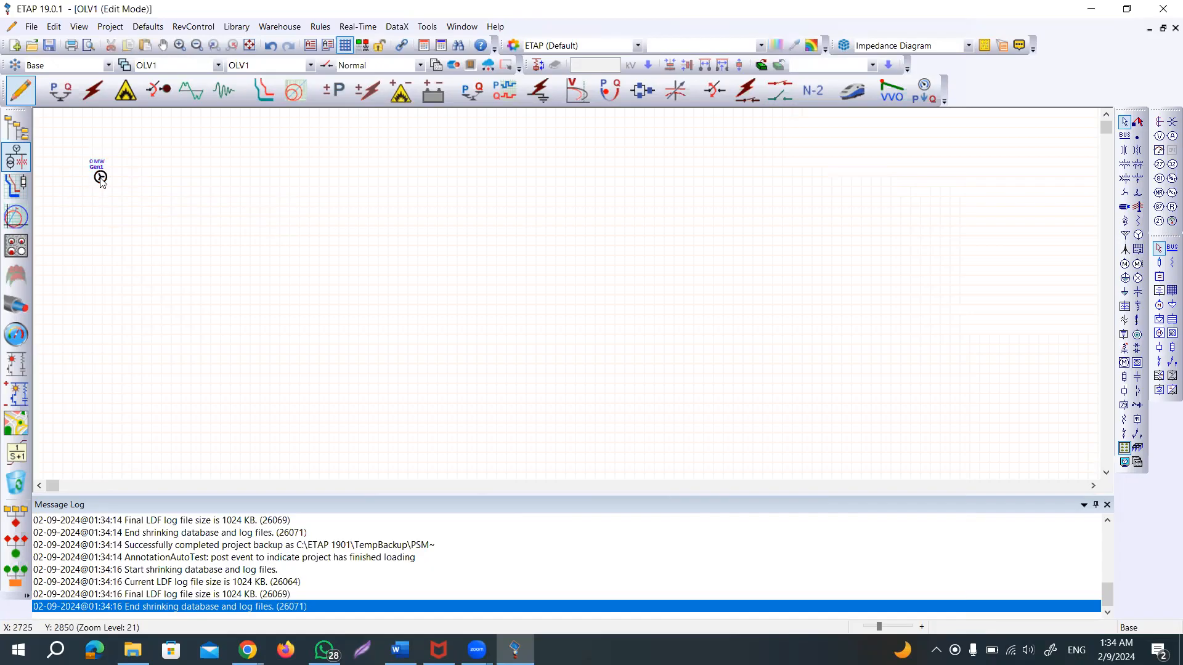
- Move the generator symbol lower on the diagram and place its label just above it
{"action": "mouse_move", "coordinate": [101, 179]}
{"action": "left_mouse_down"}
{"action": "mouse_move", "coordinate": [98, 266]}
{"action": "mouse_move", "coordinate": [103, 188]}
{"action": "left_mouse_up"}
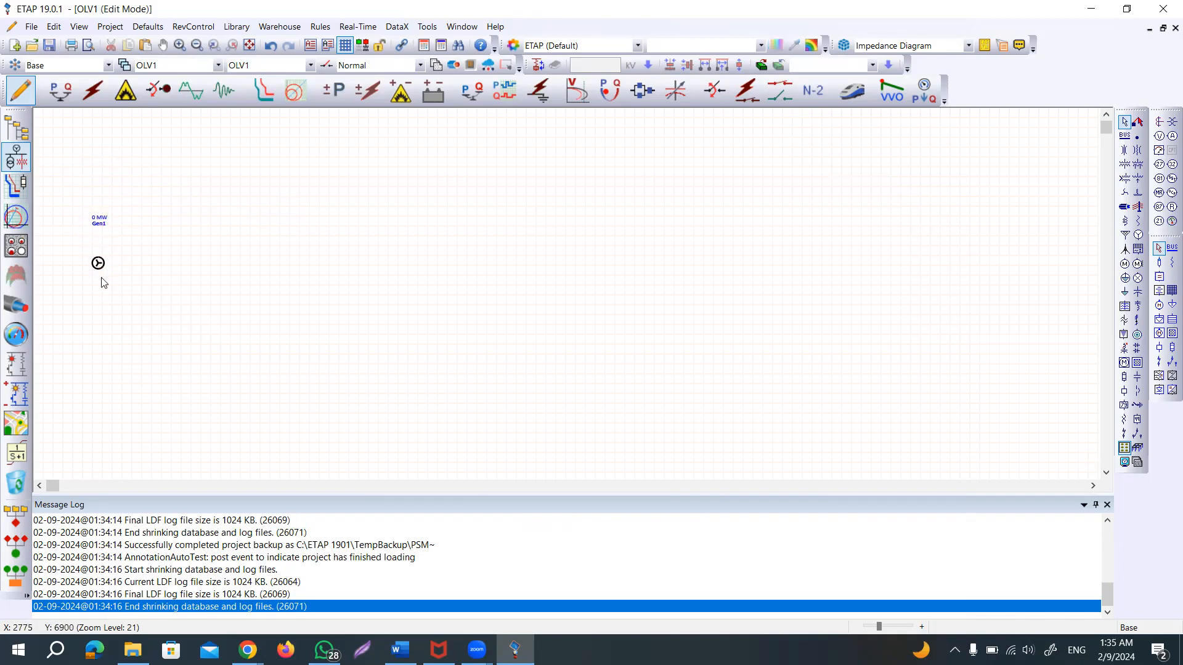
{"action": "left_click_drag", "start_coordinate": [98, 264], "coordinate": [98, 238]}
{"action": "left_click_drag", "start_coordinate": [99, 196], "coordinate": [97, 218]}
- Duplicate the generator so that two generators stand one directly below the other
{"action": "left_click", "coordinate": [98, 241]}
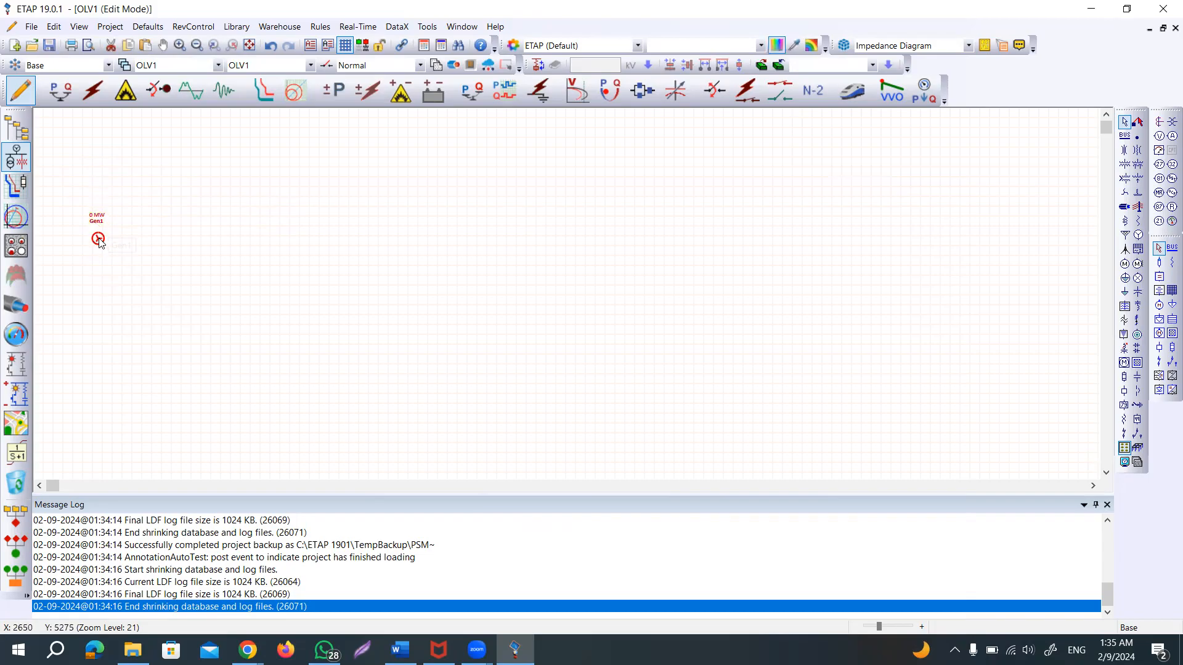
{"action": "double_click", "coordinate": [99, 241]}
{"action": "left_click_drag", "start_coordinate": [99, 238], "coordinate": [101, 306]}
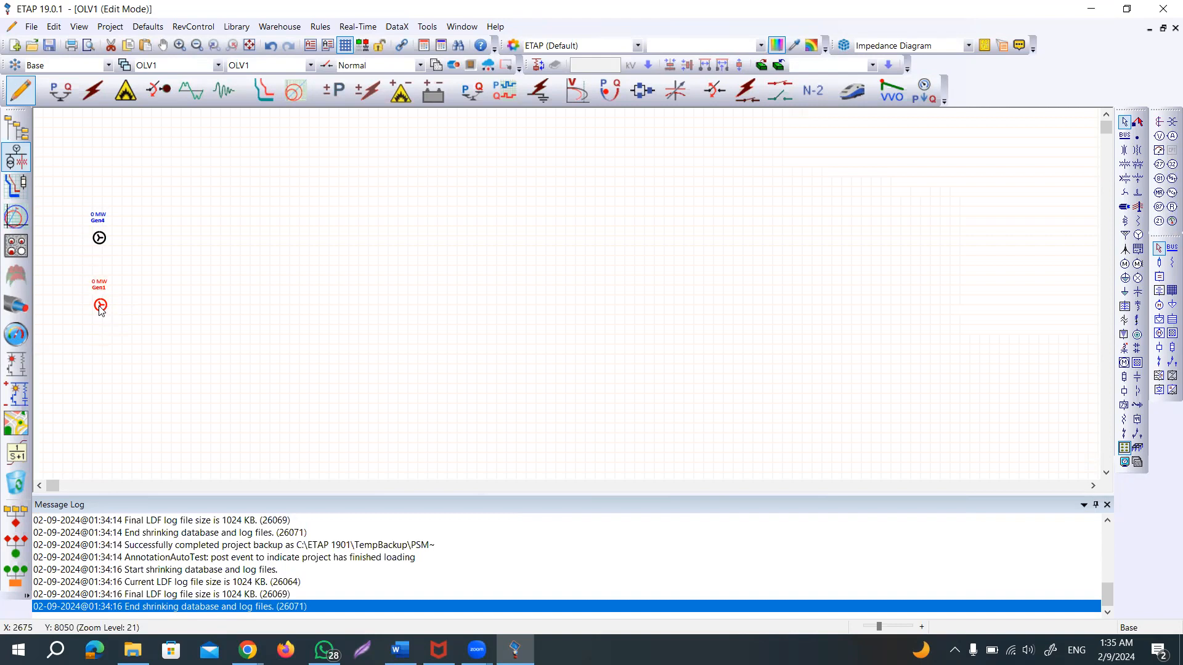
- Set the lower generator to Swing operation, rate it at 20 MW and 13 kV, and fill in its operating voltage percentage
{"action": "double_click", "coordinate": [100, 306]}
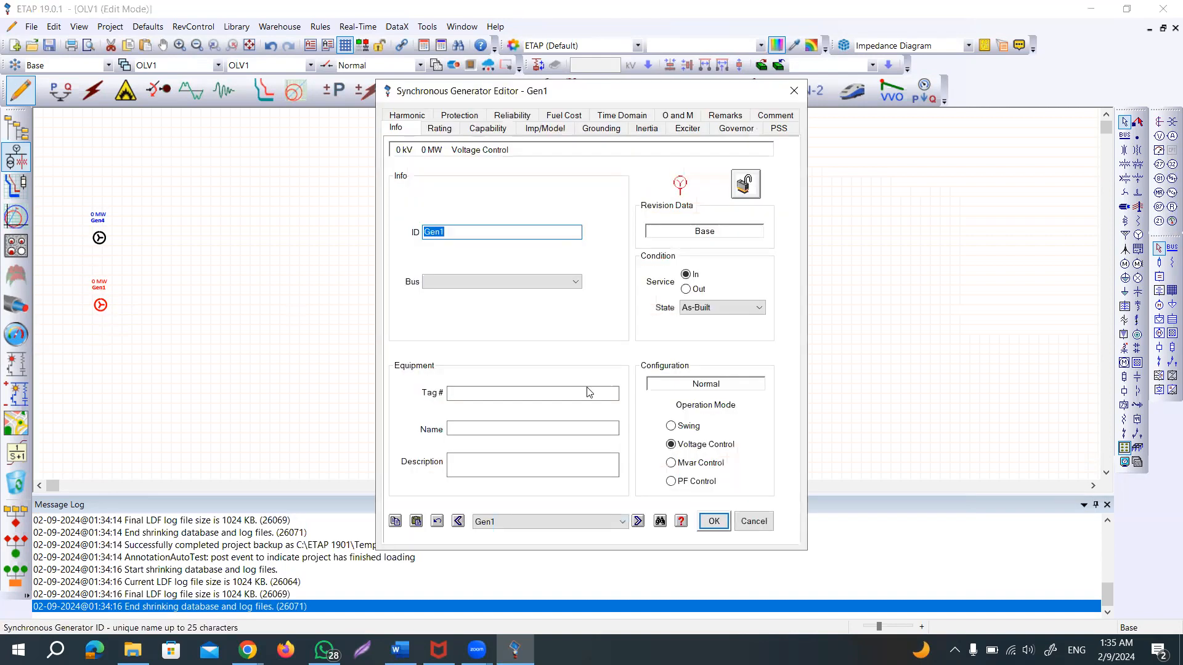
{"action": "left_click", "coordinate": [681, 429]}
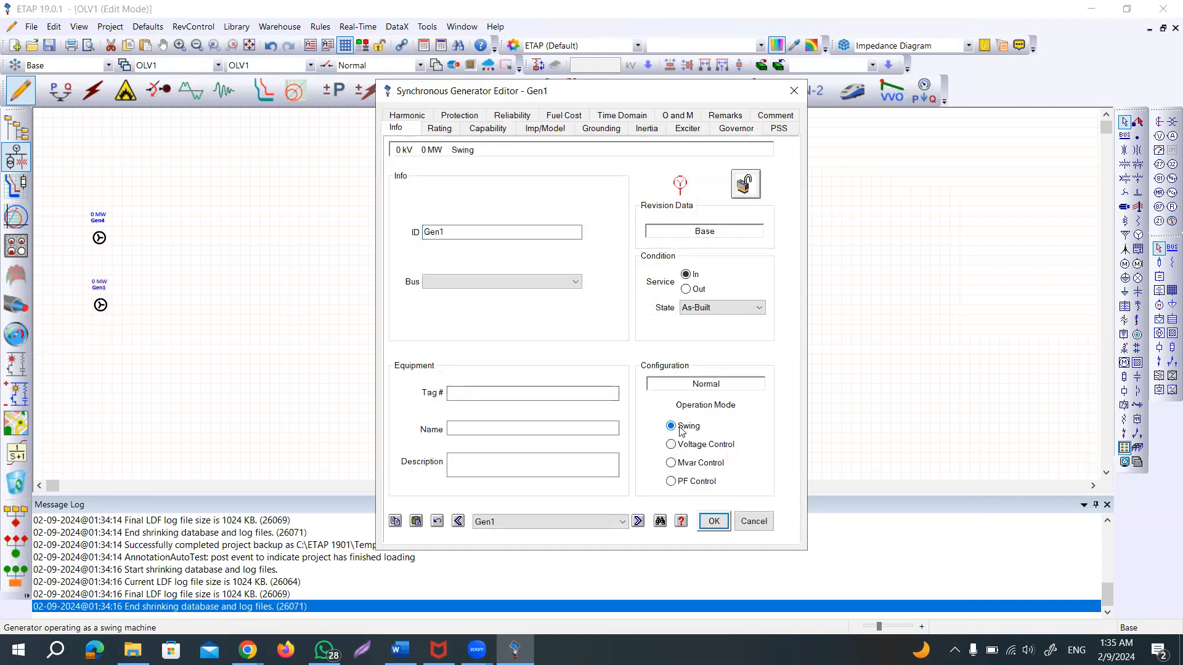
{"action": "left_click", "coordinate": [438, 128]}
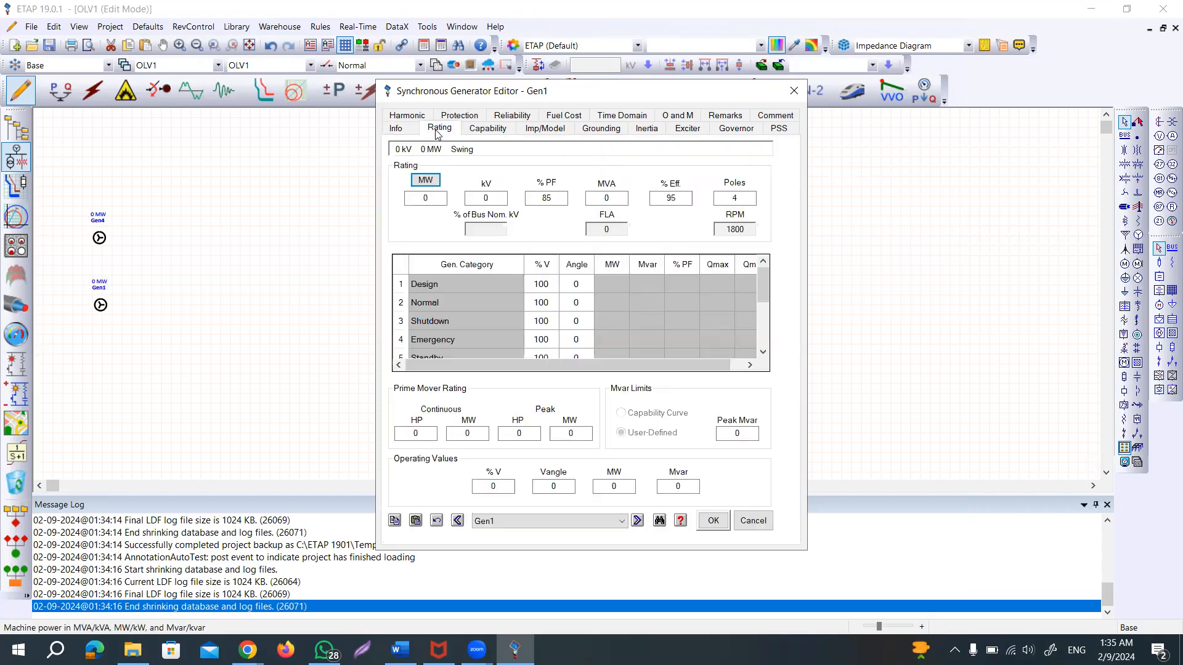
{"action": "double_click", "coordinate": [432, 198]}
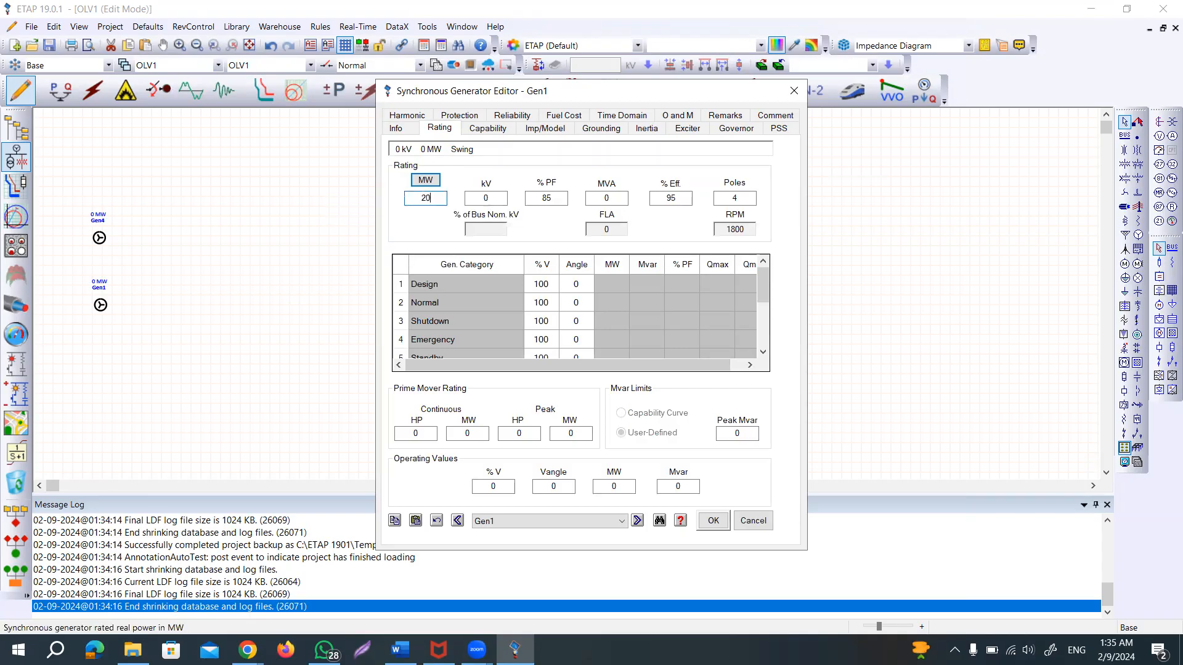
{"action": "left_click", "coordinate": [499, 196]}
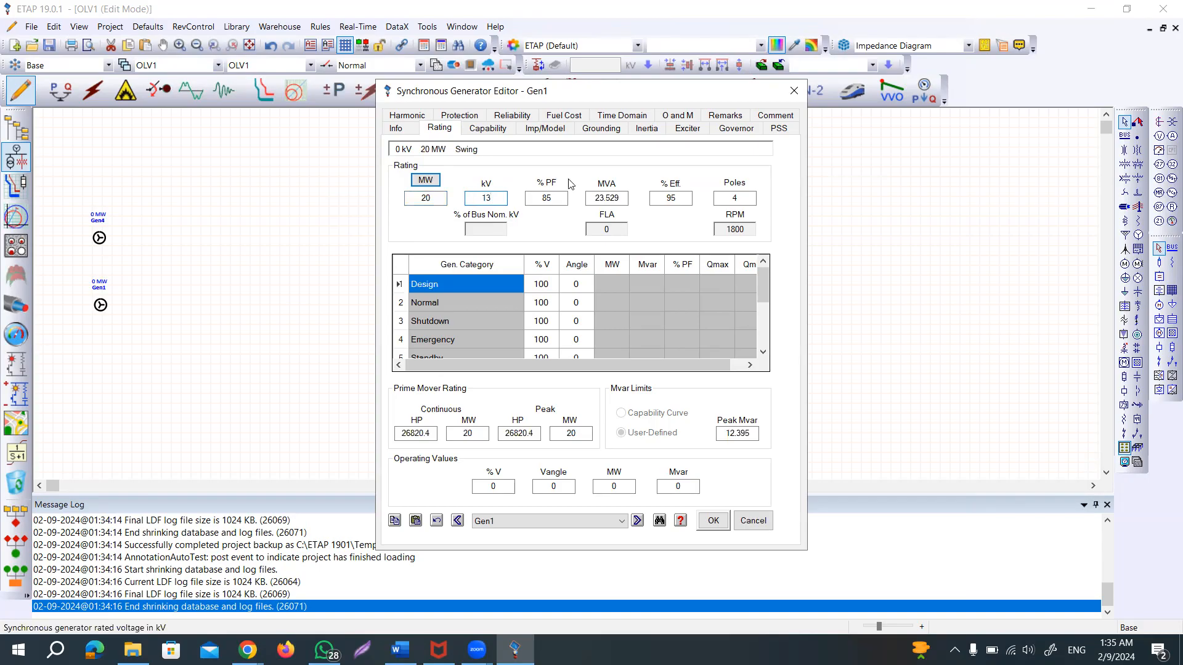
{"action": "left_click", "coordinate": [512, 172]}
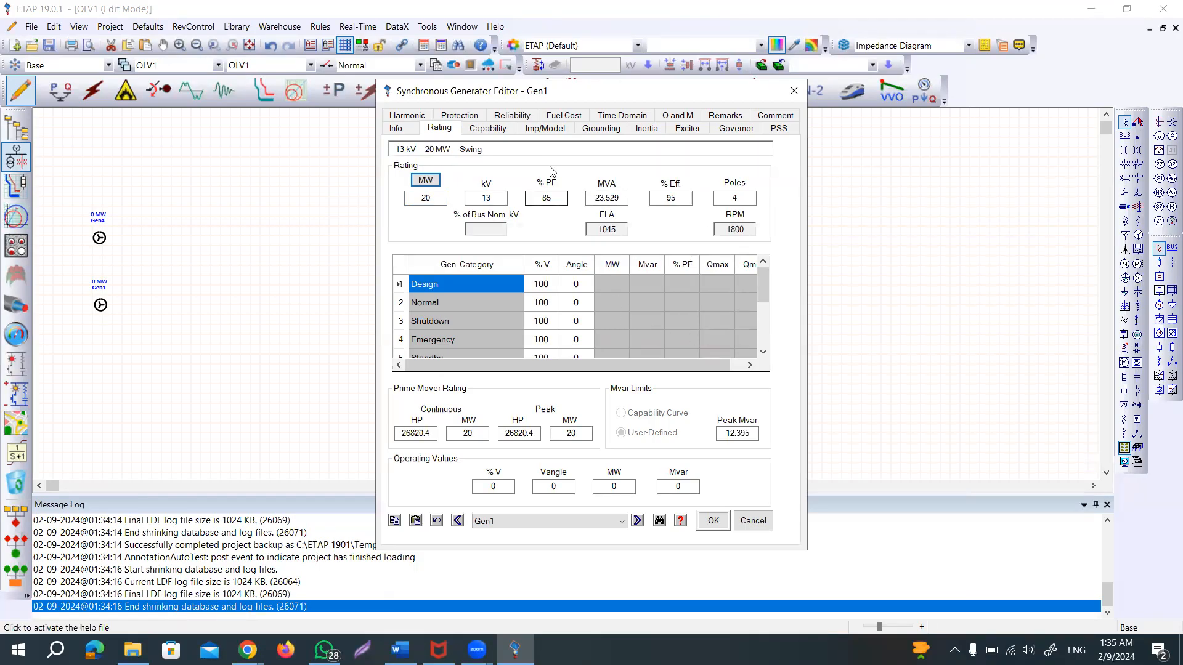
{"action": "left_click", "coordinate": [491, 487]}
- Substitute typical impedance and dynamic model data for the lower generator, check its capability data and save the changes
{"action": "left_click", "coordinate": [558, 130]}
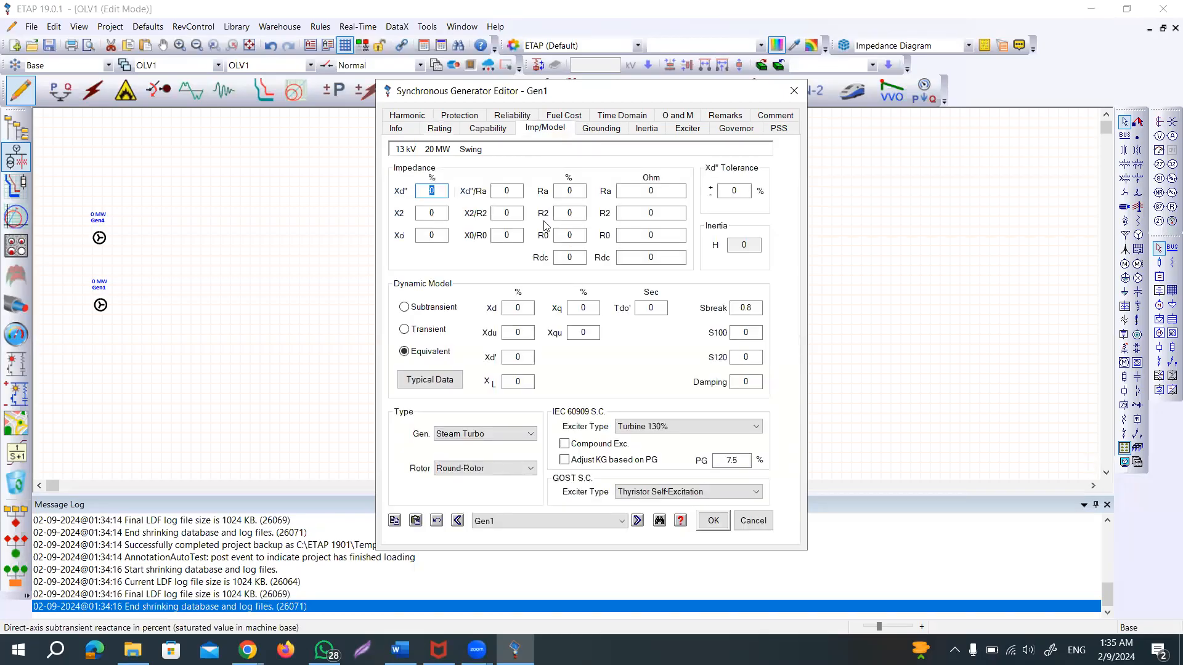
{"action": "left_click", "coordinate": [430, 379]}
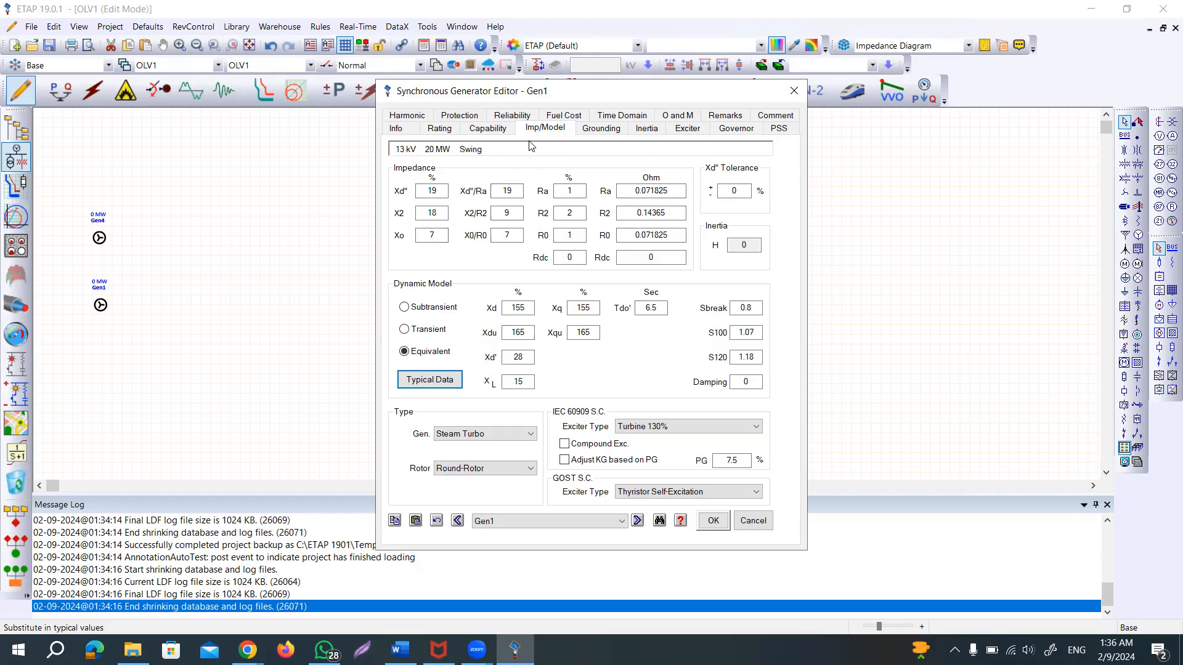
{"action": "left_click", "coordinate": [501, 132]}
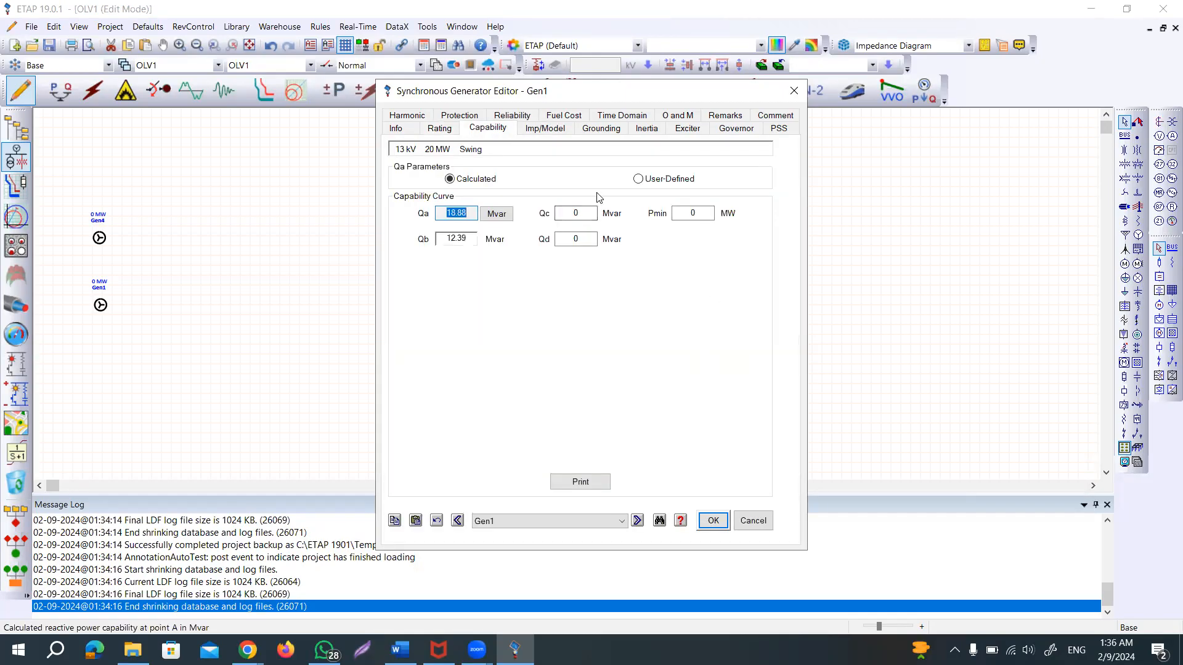
{"action": "left_click", "coordinate": [713, 521]}
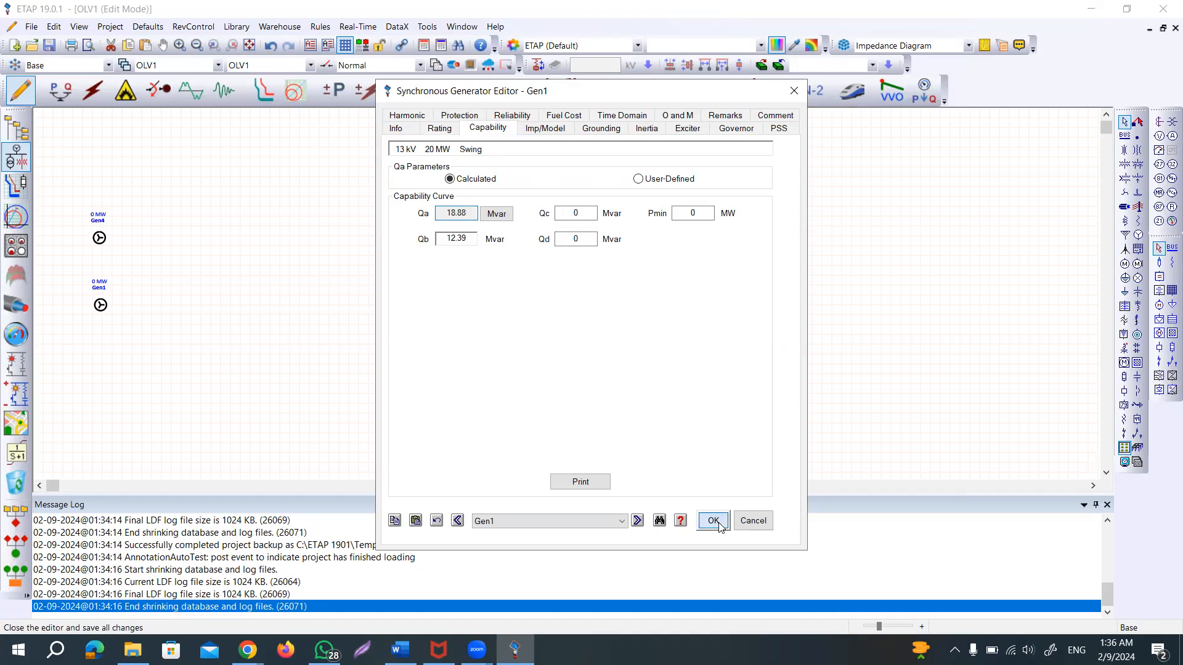
- Rate the upper generator at 20 MW and 11 kV, with an operating voltage of 100 %
{"action": "double_click", "coordinate": [100, 239]}
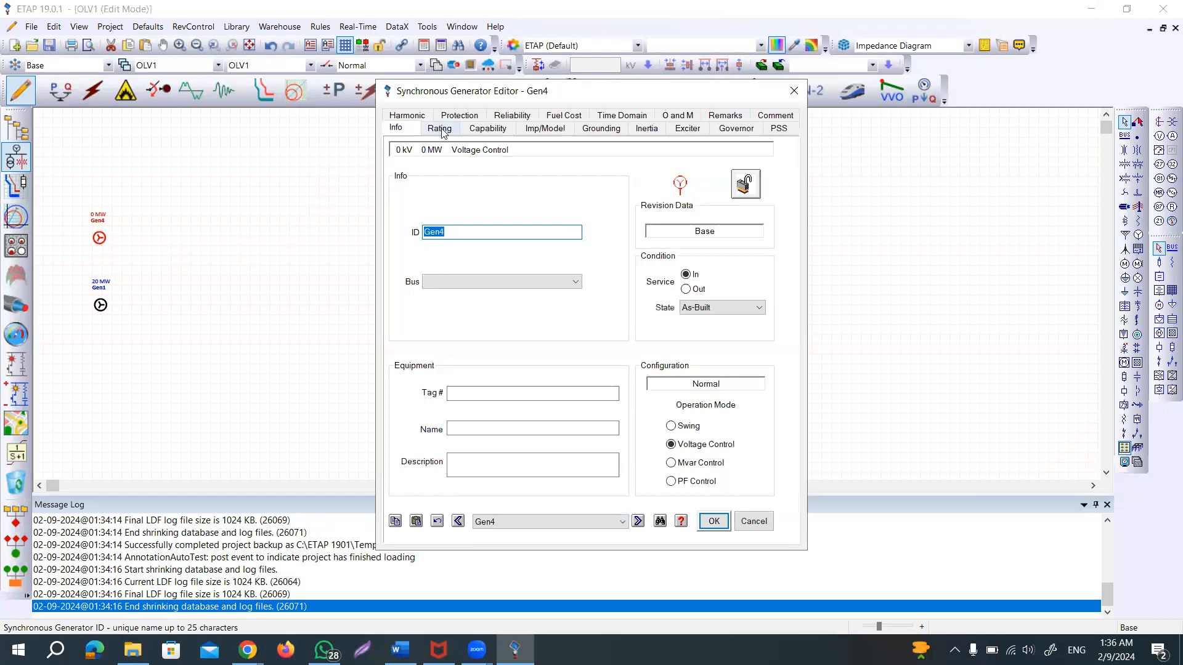
{"action": "left_click", "coordinate": [440, 130]}
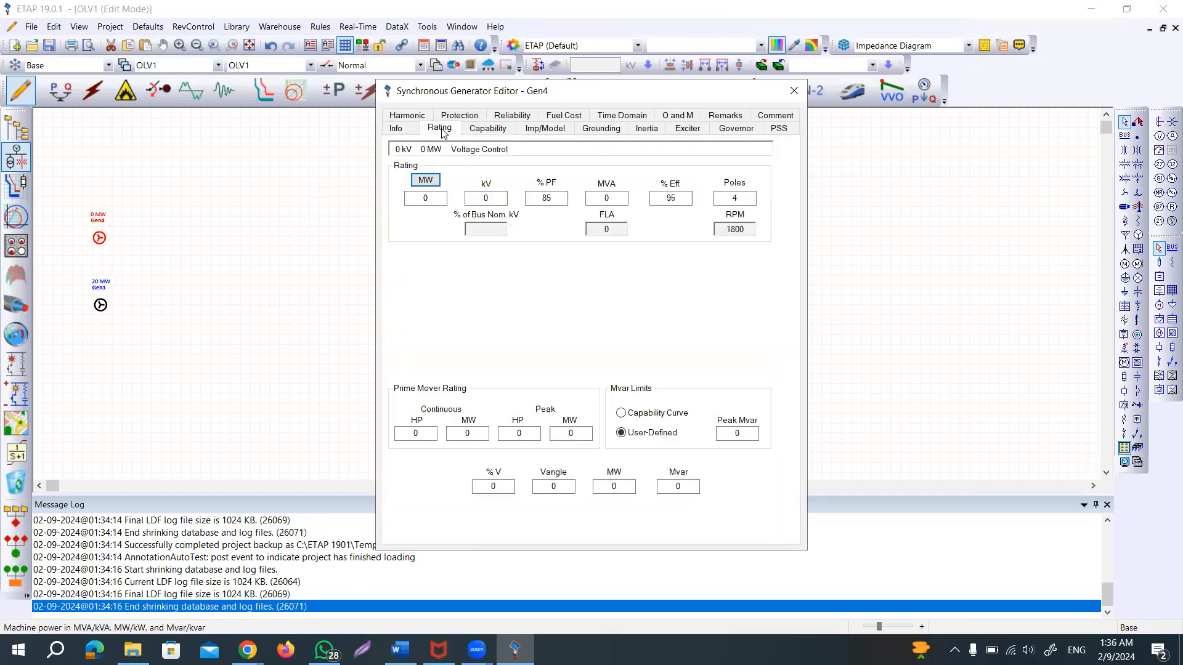
{"action": "left_click", "coordinate": [406, 197]}
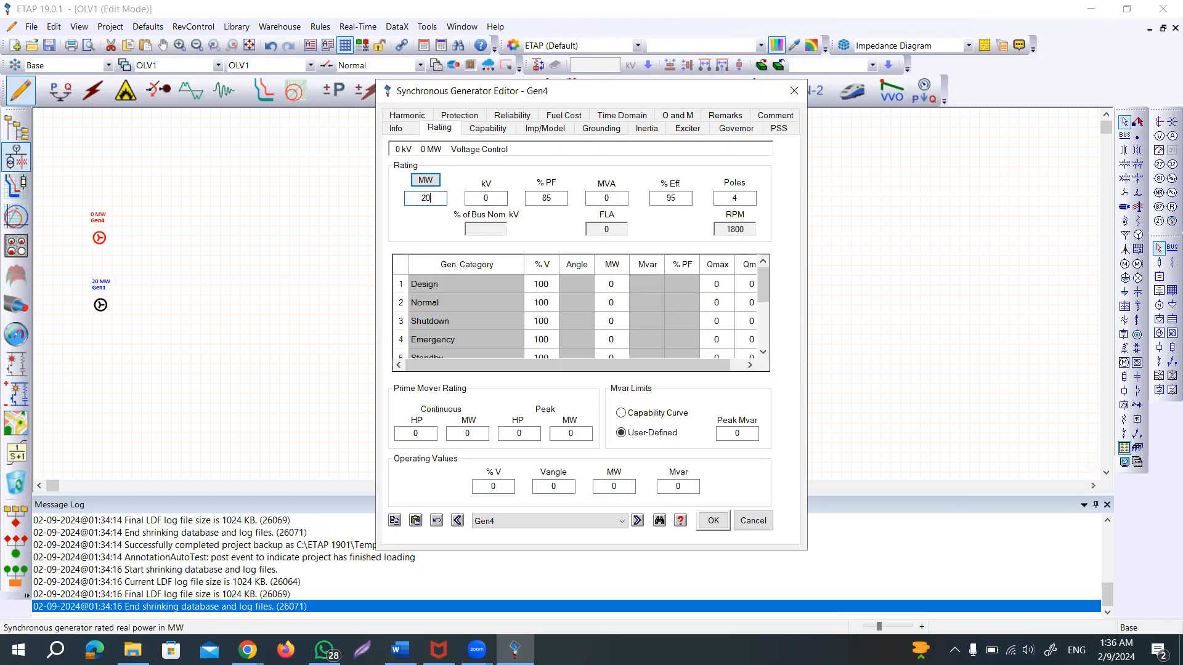
{"action": "left_click", "coordinate": [485, 197]}
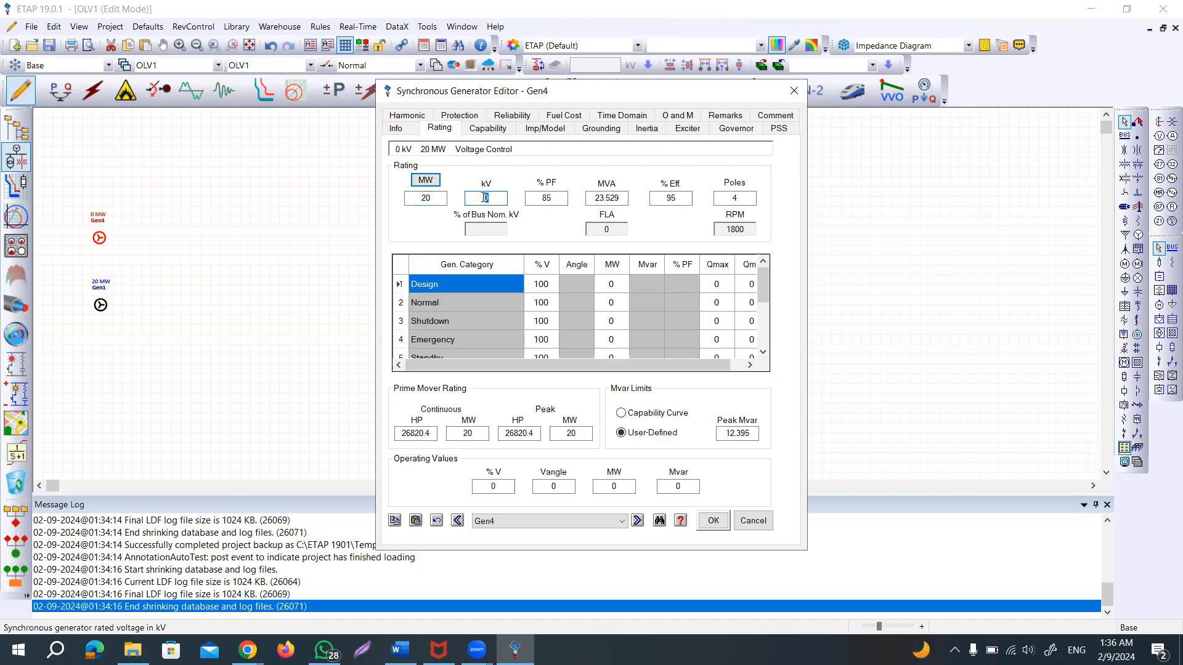
{"action": "type", "text": "11"}
{"action": "left_click", "coordinate": [517, 179]}
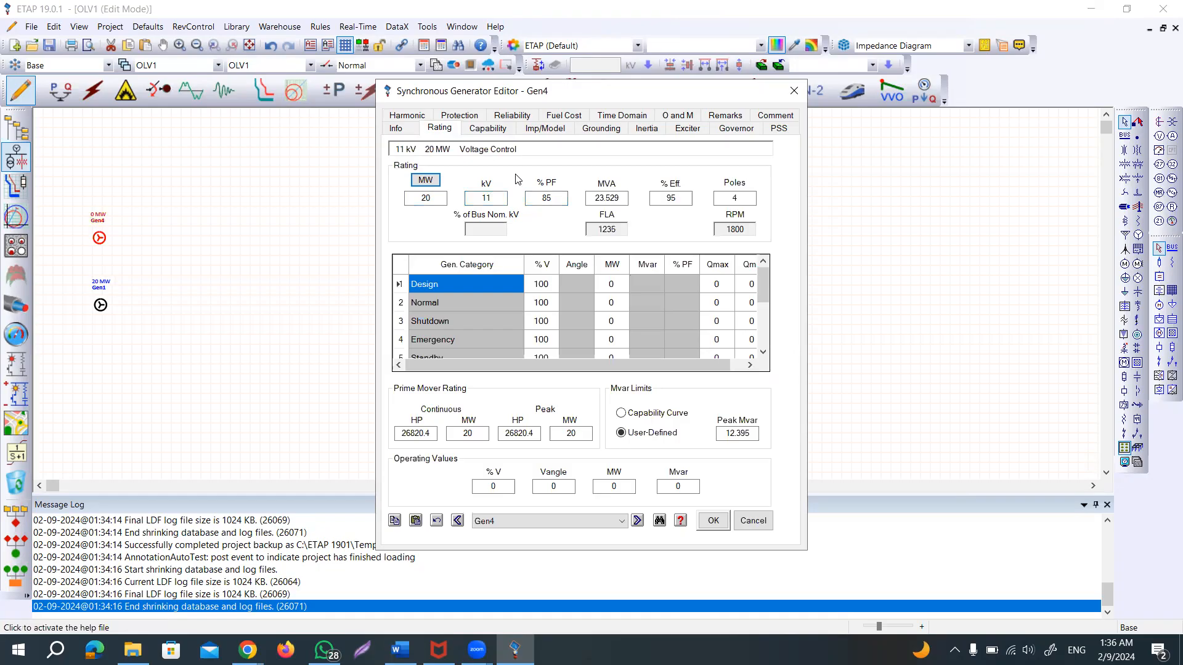
{"action": "left_click", "coordinate": [486, 487]}
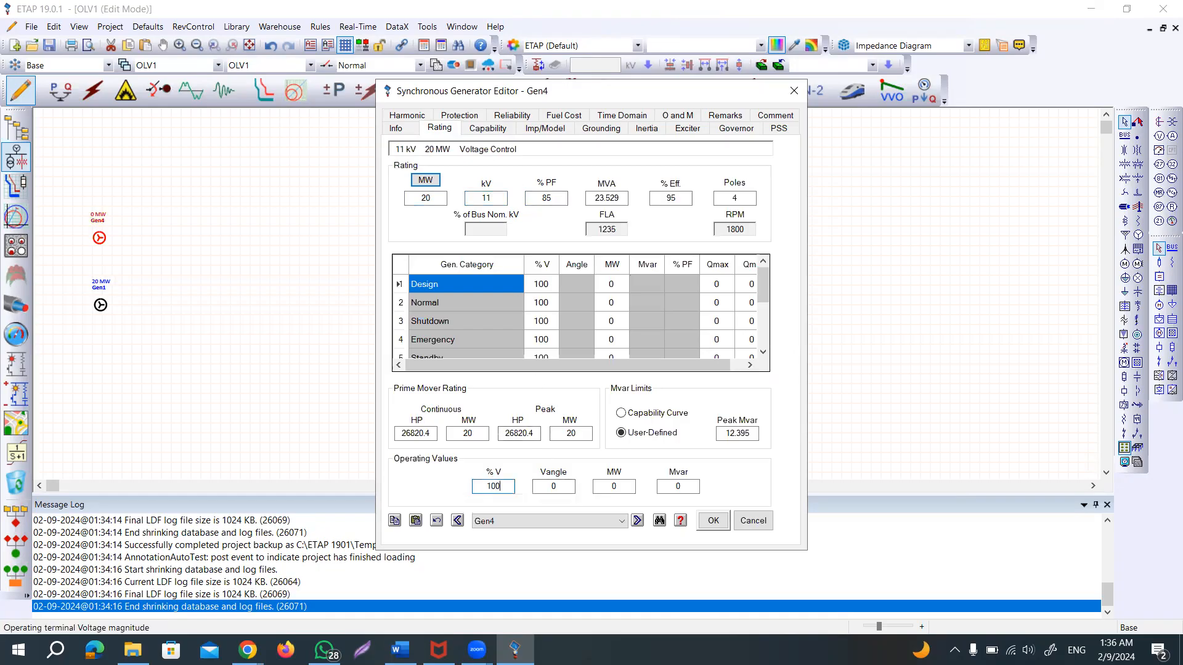
{"action": "left_click", "coordinate": [527, 465]}
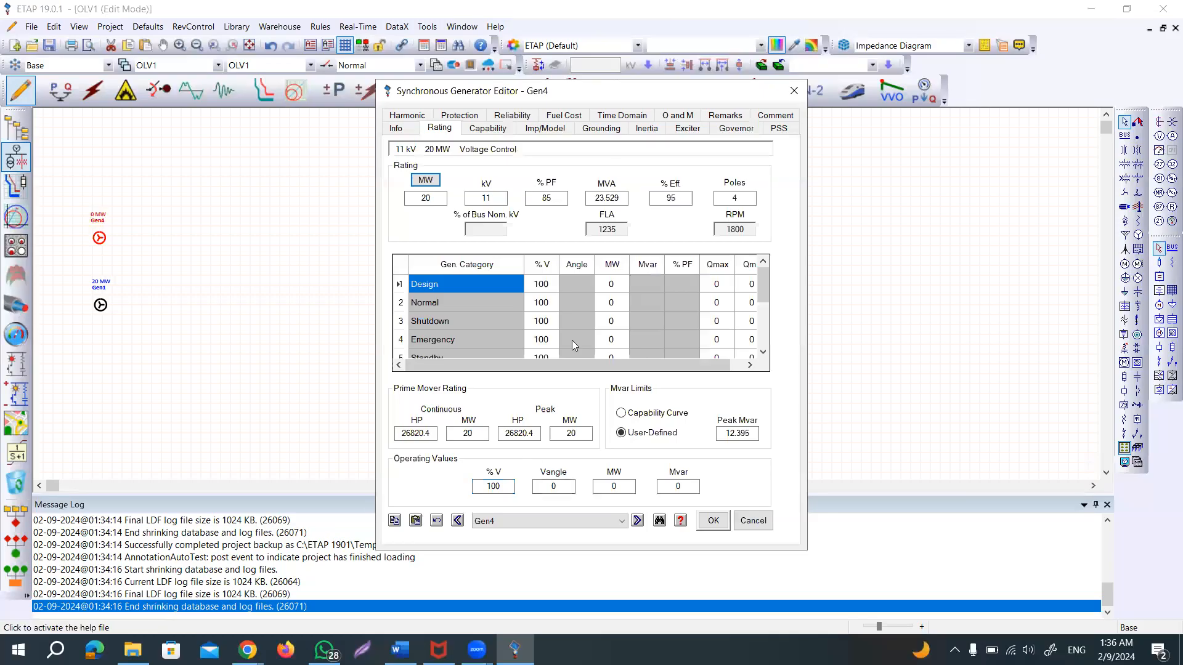
- Check the upper generator's Voltage Control mode, substitute typical impedance and dynamic model data, and save the changes
{"action": "left_click", "coordinate": [405, 130]}
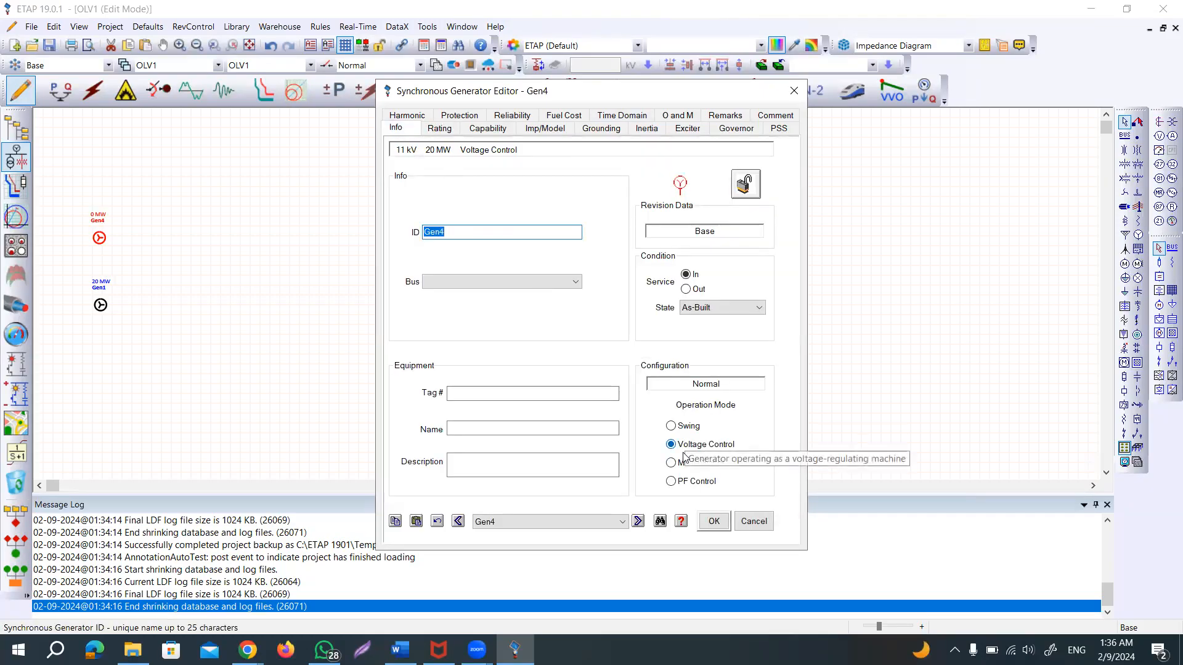
{"action": "left_click", "coordinate": [546, 131]}
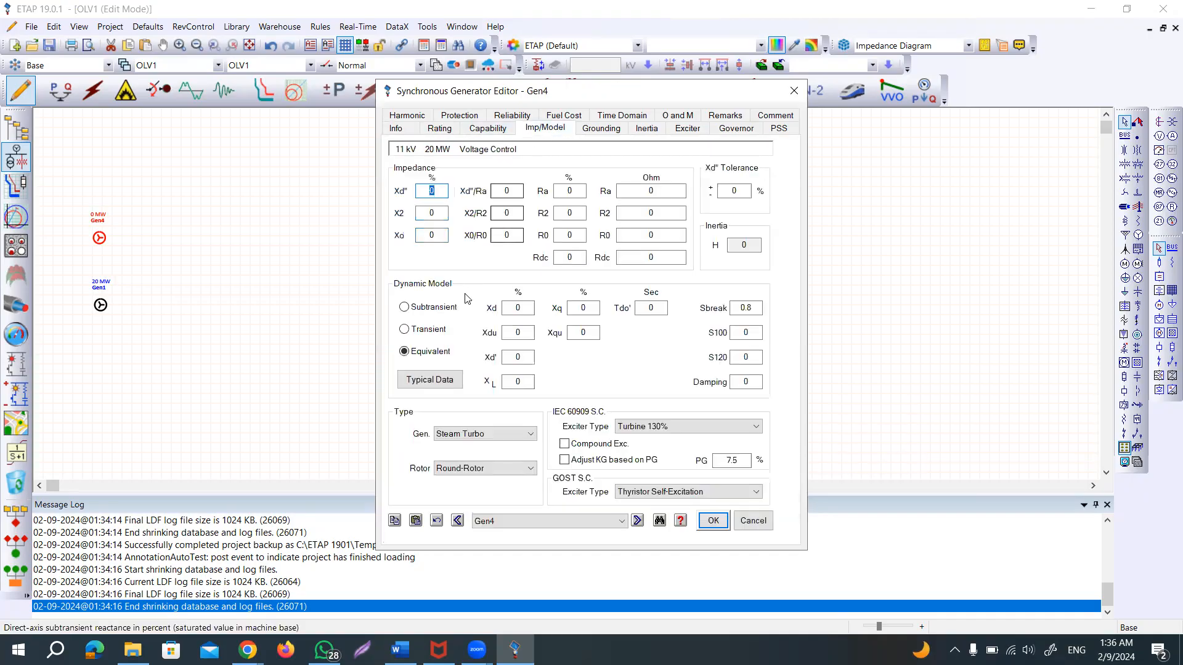
{"action": "left_click", "coordinate": [452, 383]}
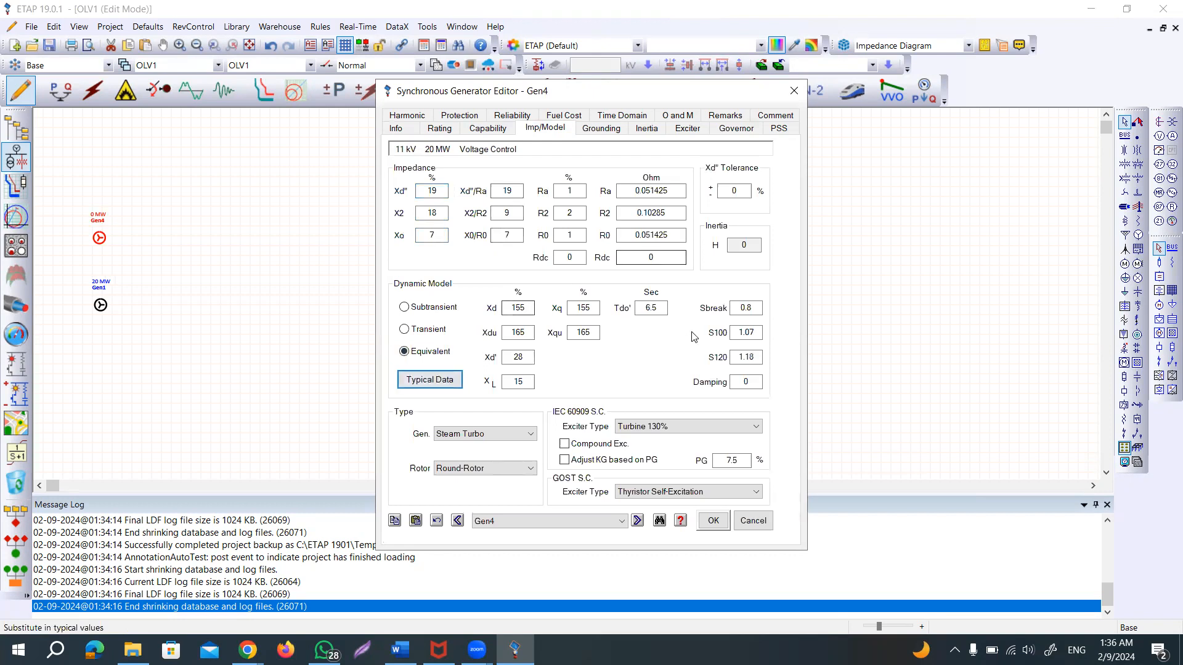
{"action": "left_click", "coordinate": [726, 522]}
{"action": "left_click", "coordinate": [229, 165]}
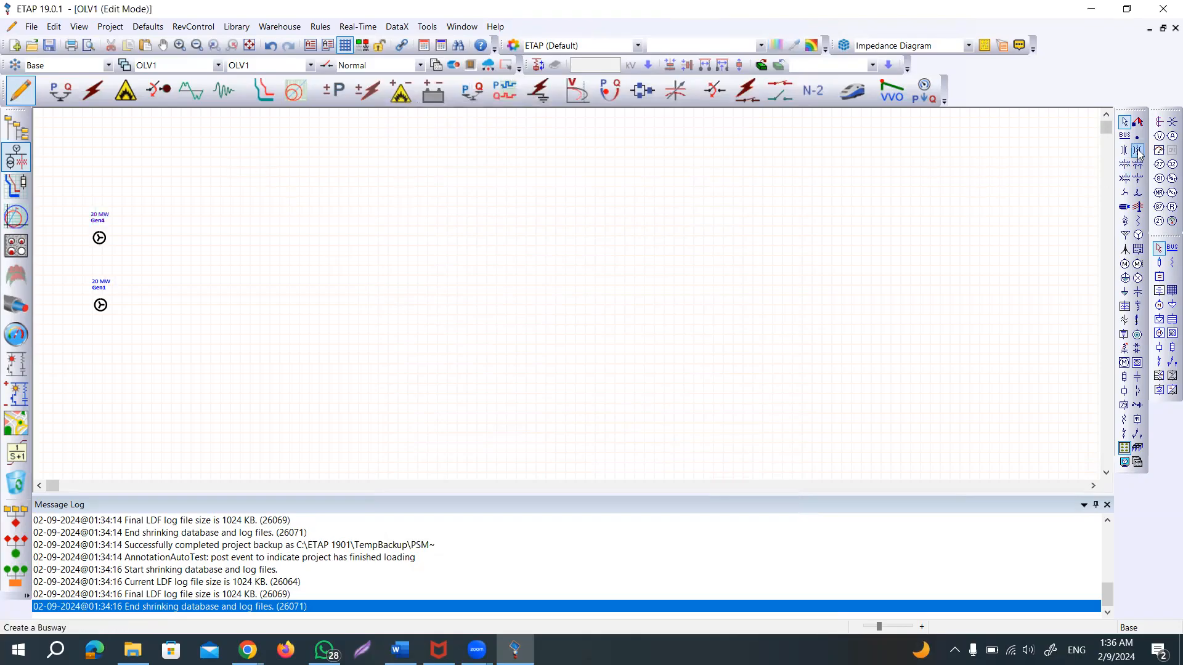
- Place a high-voltage circuit breaker to the right of the upper generator and rotate it to lie horizontally
{"action": "left_click", "coordinate": [1125, 392]}
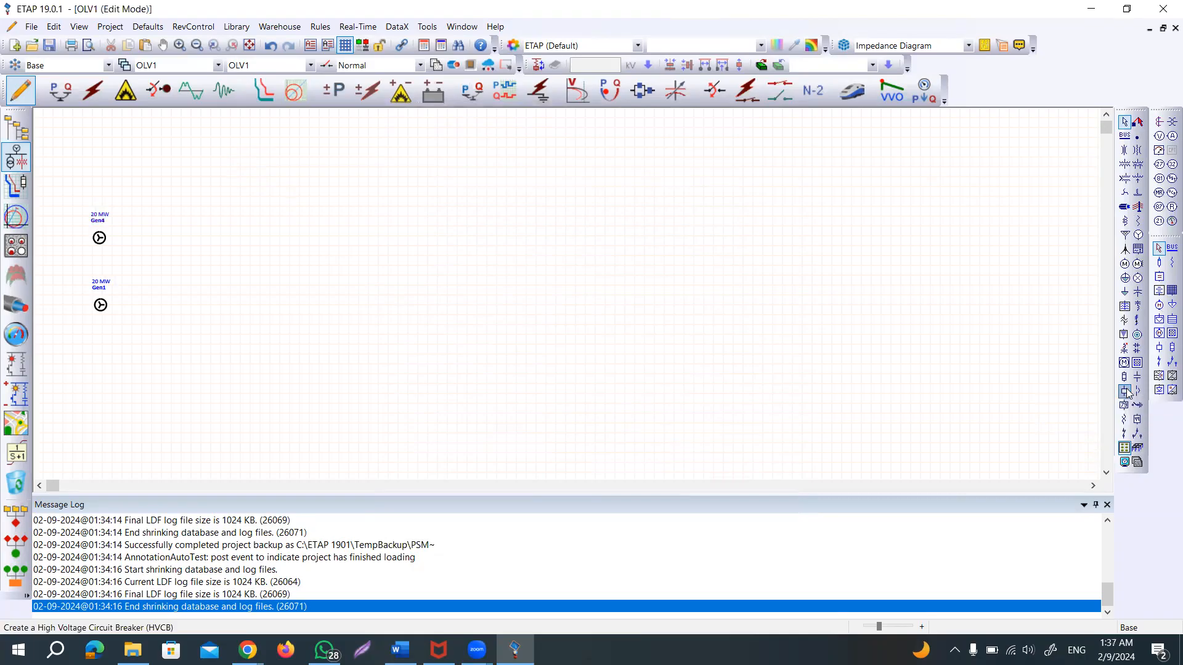
{"action": "left_click", "coordinate": [146, 237]}
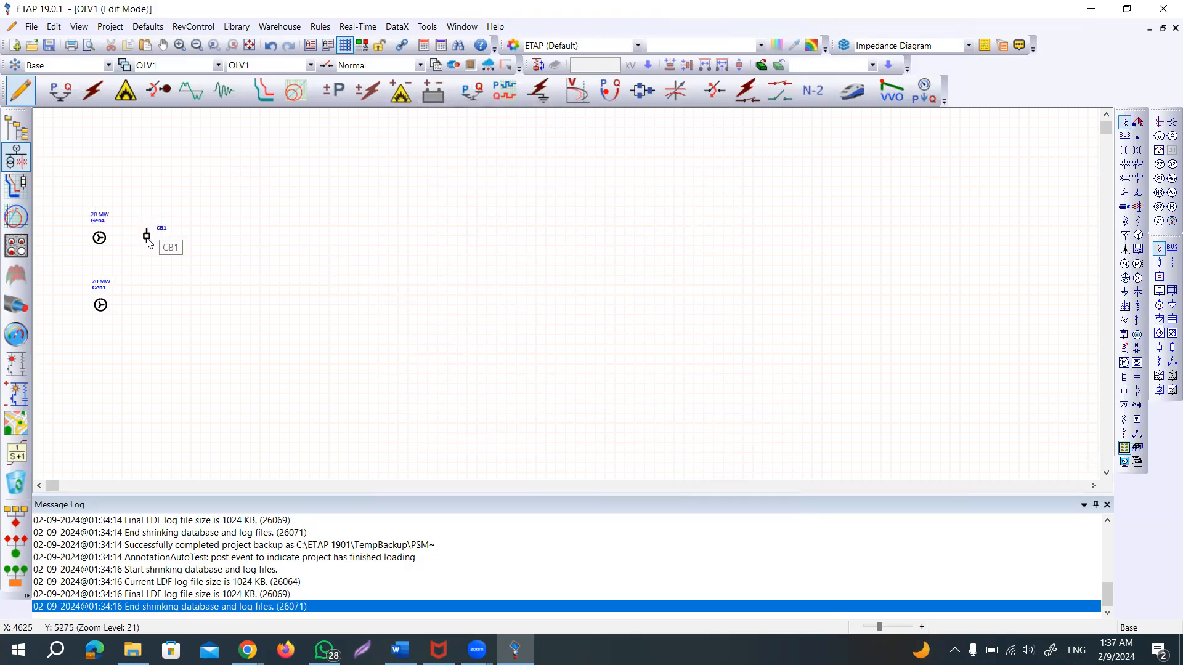
{"action": "left_click", "coordinate": [146, 238]}
{"action": "left_click", "coordinate": [146, 238]}
{"action": "left_click", "coordinate": [146, 238]}
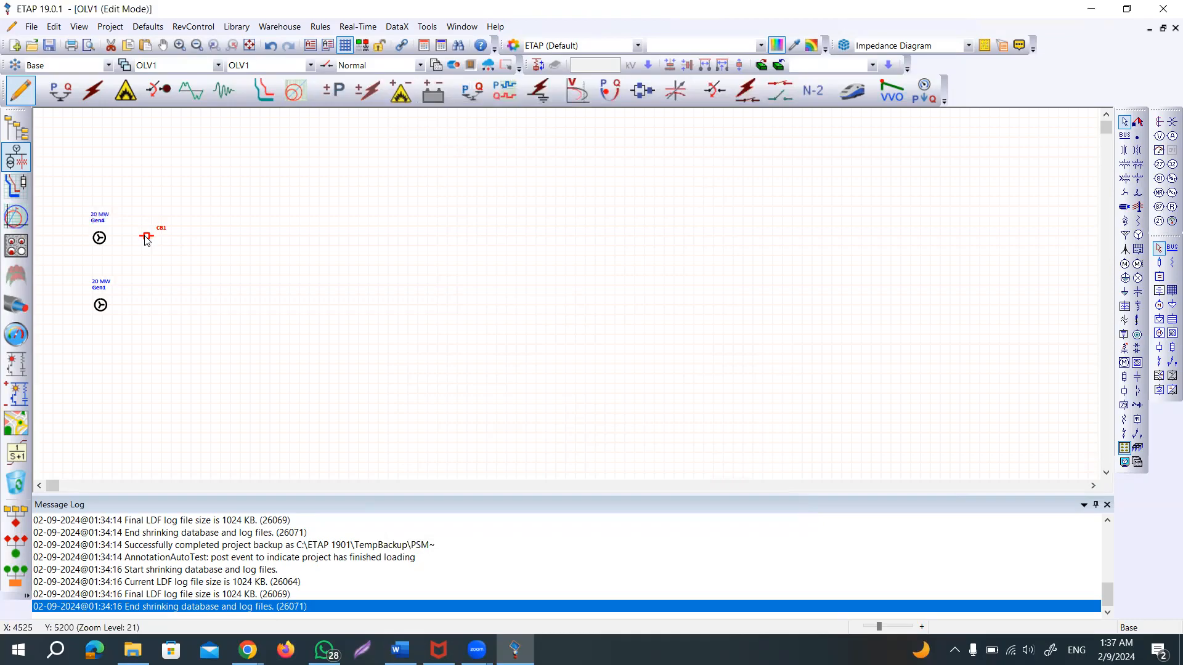
- Copy the circuit breaker to the right of the lower generator, level with that generator's terminal
{"action": "left_click", "coordinate": [146, 239]}
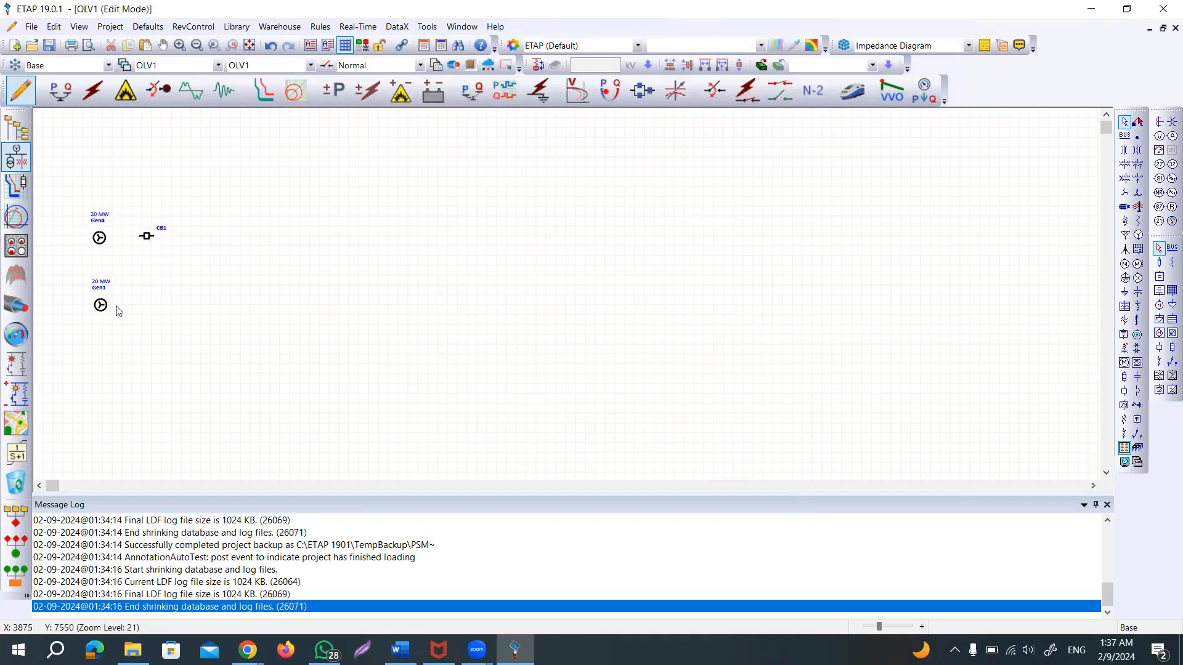
{"action": "key", "text": "ctrl+v"}
{"action": "left_click_drag", "start_coordinate": [148, 310], "coordinate": [141, 309]}
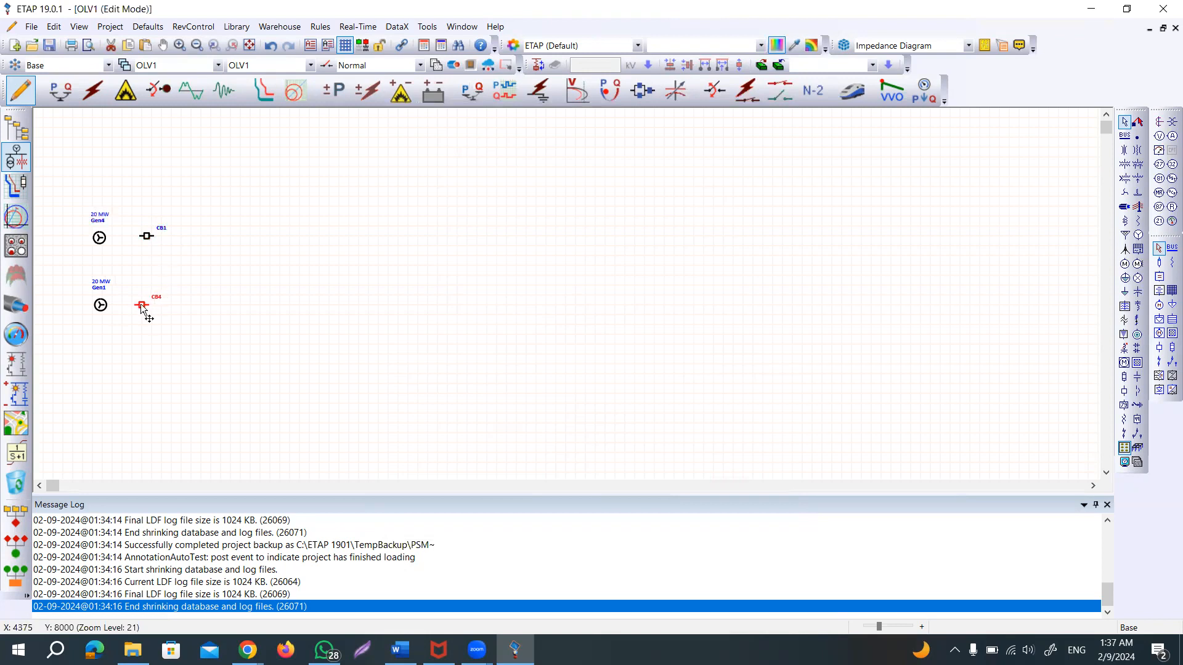
- Add three more breaker copies: one farther right in each generator row and one still farther right, between the two rows
{"action": "left_click", "coordinate": [147, 239]}
{"action": "key", "text": "ctrl+c"}
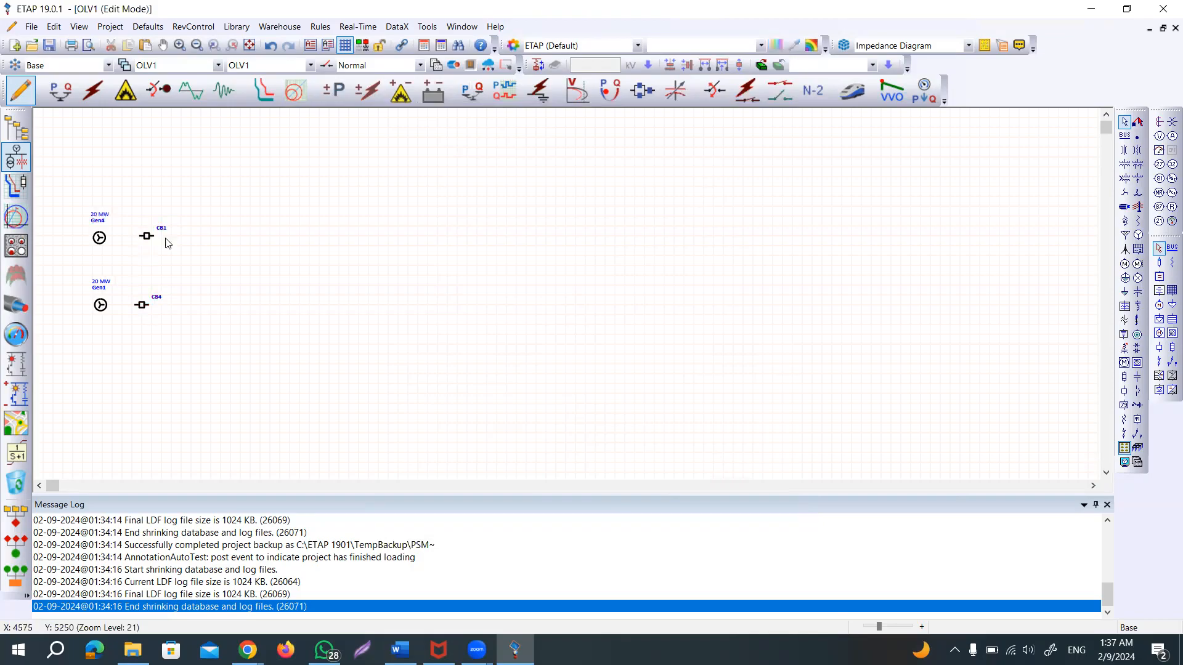
{"action": "key", "text": "ctrl+v"}
{"action": "left_click", "coordinate": [232, 241]}
{"action": "key", "text": "ctrl+v"}
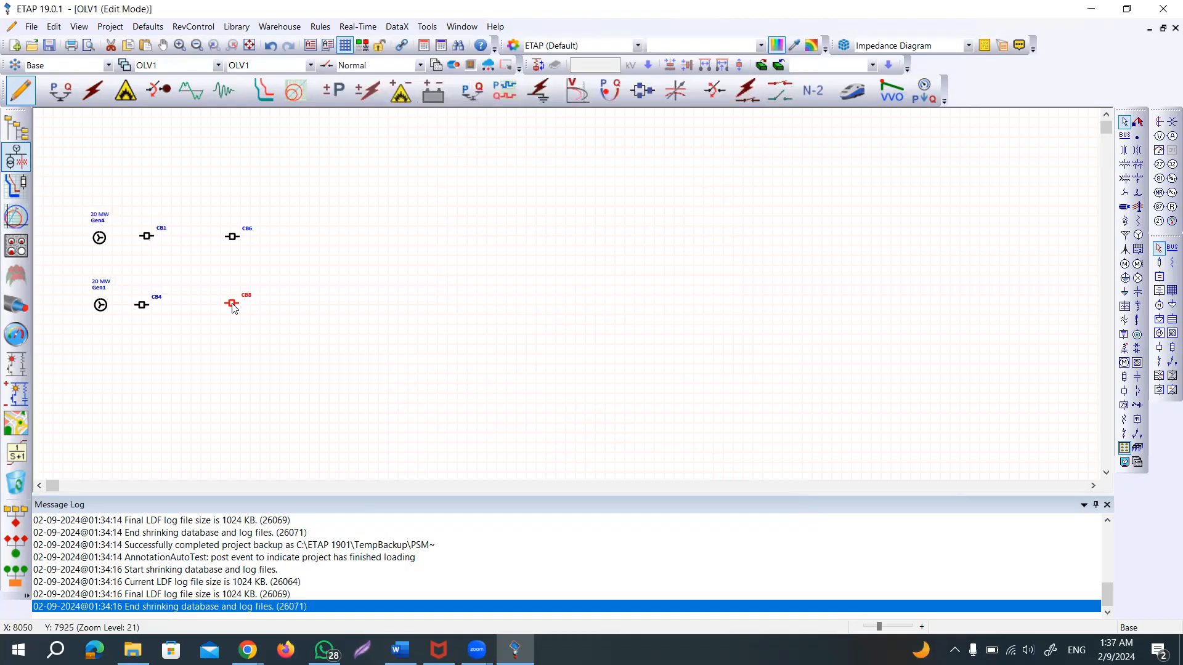
{"action": "left_click", "coordinate": [232, 238]}
{"action": "key", "text": "ctrl+c"}
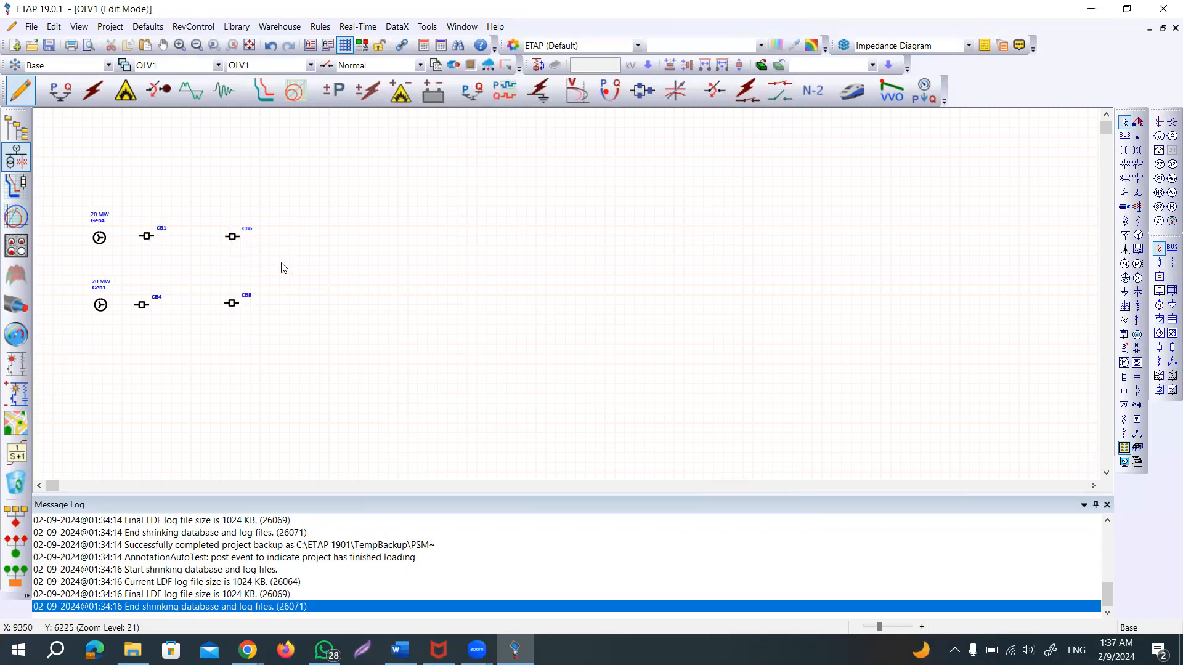
{"action": "key", "text": "ctrl+v"}
- Connect each generator to its adjacent circuit breaker and move those two breakers' labels to just above their symbols
{"action": "left_click_drag", "start_coordinate": [106, 238], "coordinate": [146, 237]}
{"action": "left_click_drag", "start_coordinate": [107, 304], "coordinate": [140, 305]}
{"action": "left_click_drag", "start_coordinate": [162, 228], "coordinate": [151, 224]}
{"action": "left_click", "coordinate": [155, 302]}
{"action": "left_click_drag", "start_coordinate": [157, 302], "coordinate": [144, 301]}
{"action": "left_click", "coordinate": [163, 356]}
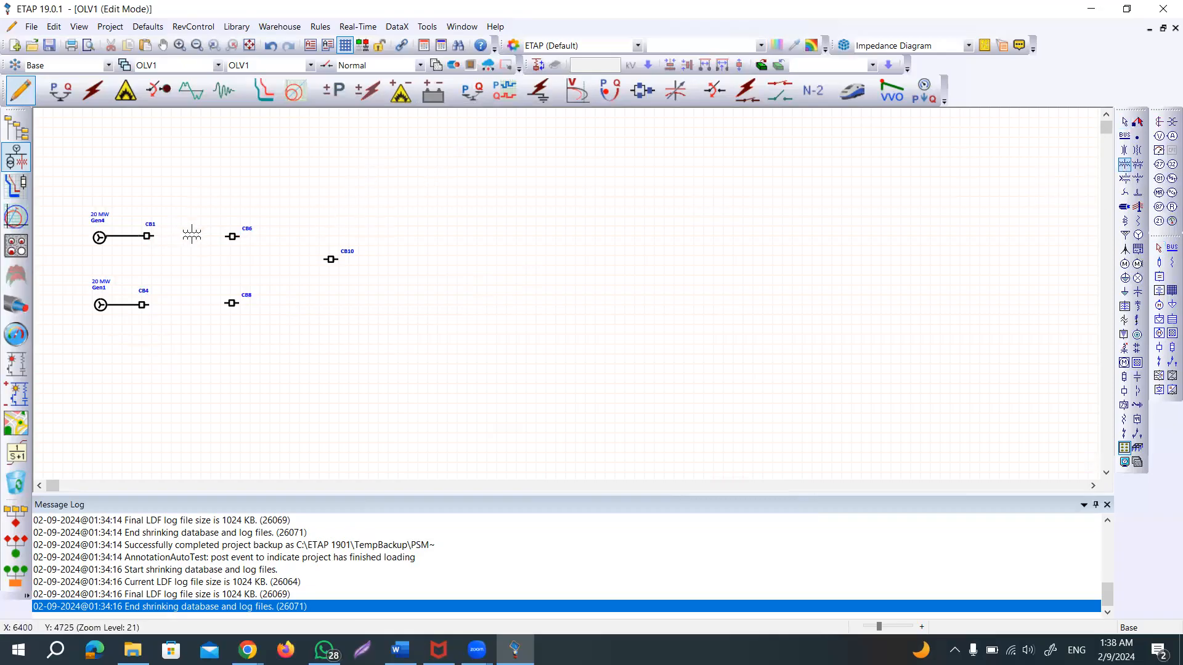
- Place a two-winding transformer between the upper row's breakers, move its label above the symbol and rotate it to lie horizontally
{"action": "left_click", "coordinate": [192, 234]}
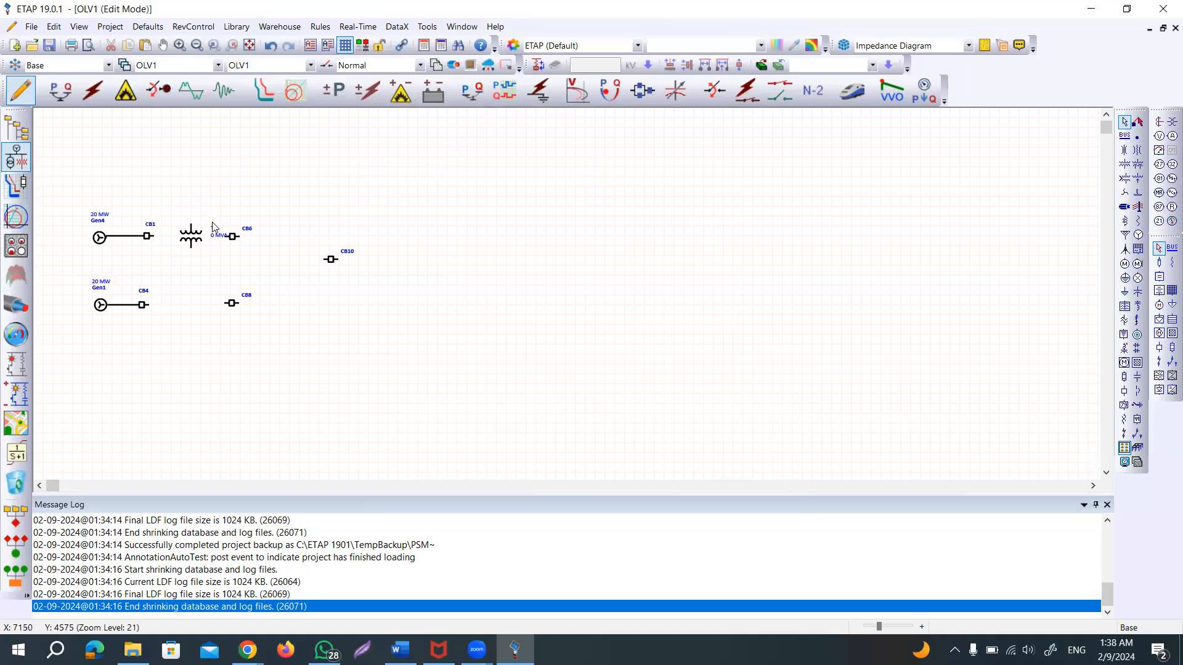
{"action": "left_click_drag", "start_coordinate": [214, 230], "coordinate": [197, 213]}
{"action": "left_click", "coordinate": [190, 239]}
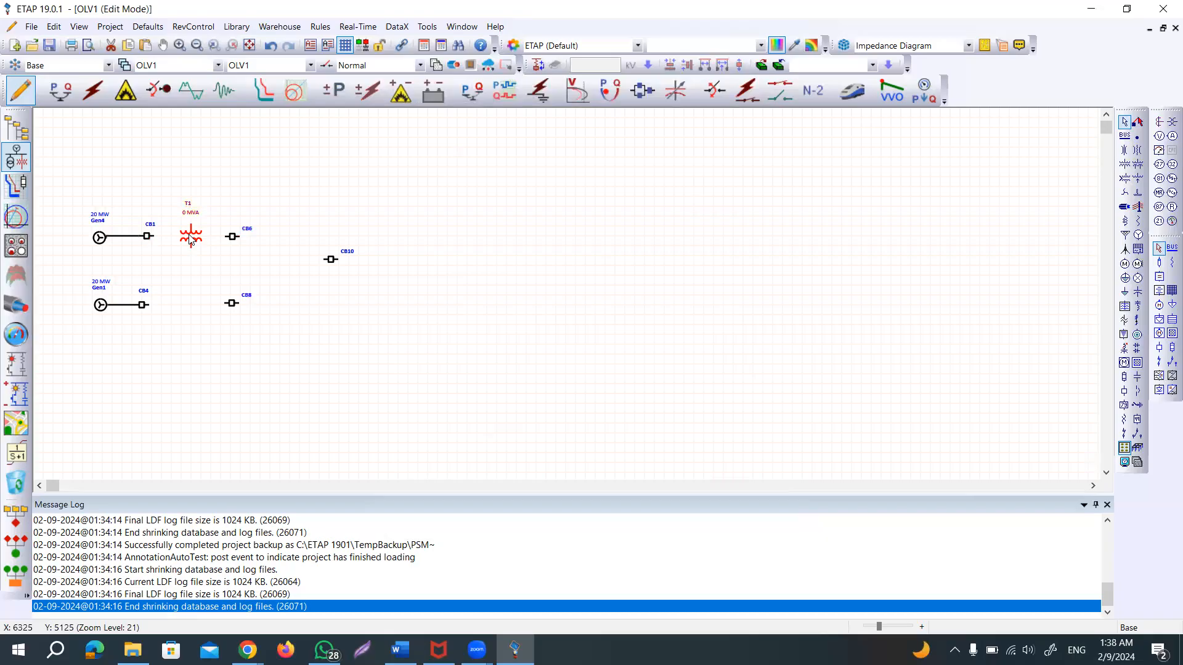
{"action": "key", "text": "ctrl+r"}
{"action": "left_click", "coordinate": [237, 198]}
- Duplicate the two-winding transformer so that each generator row has one between its two circuit breakers
{"action": "left_click", "coordinate": [192, 240]}
{"action": "double_click", "coordinate": [192, 238]}
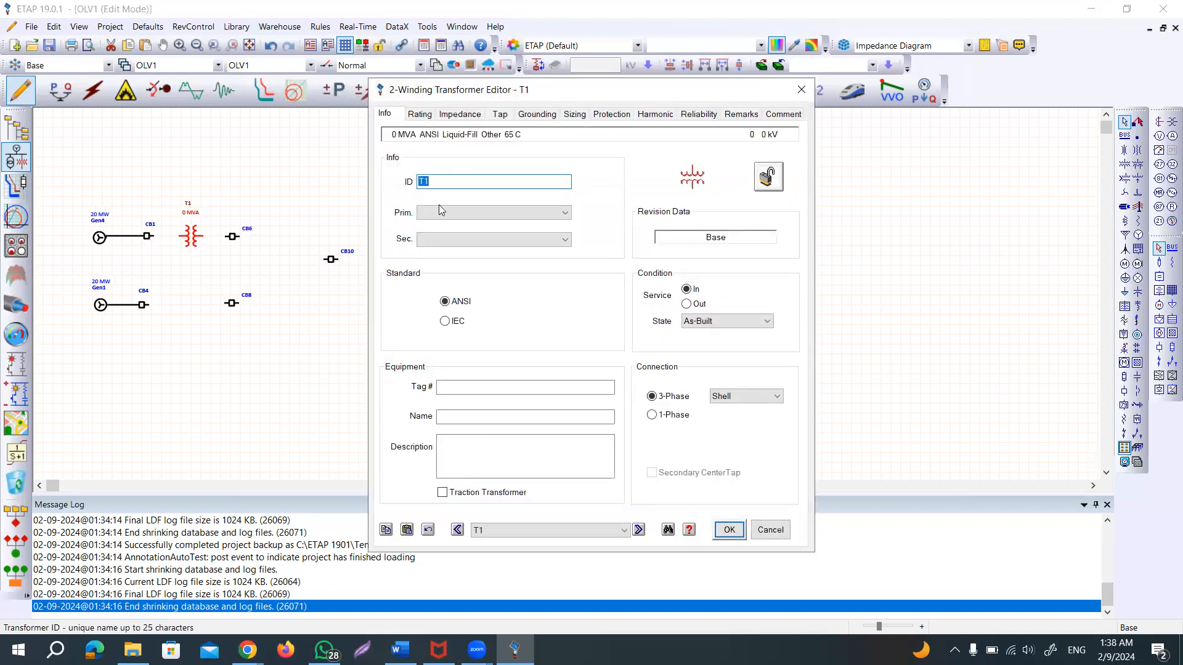
{"action": "key", "text": "Escape"}
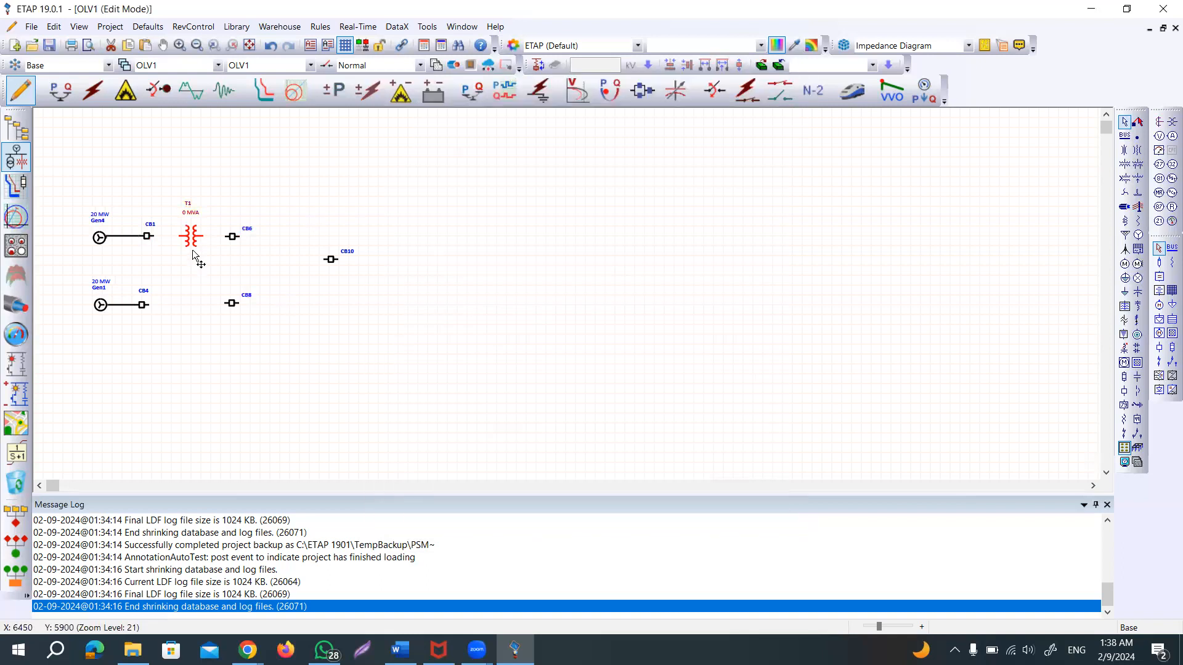
{"action": "key", "text": "Delete"}
{"action": "left_click_drag", "start_coordinate": [192, 236], "coordinate": [189, 304]}
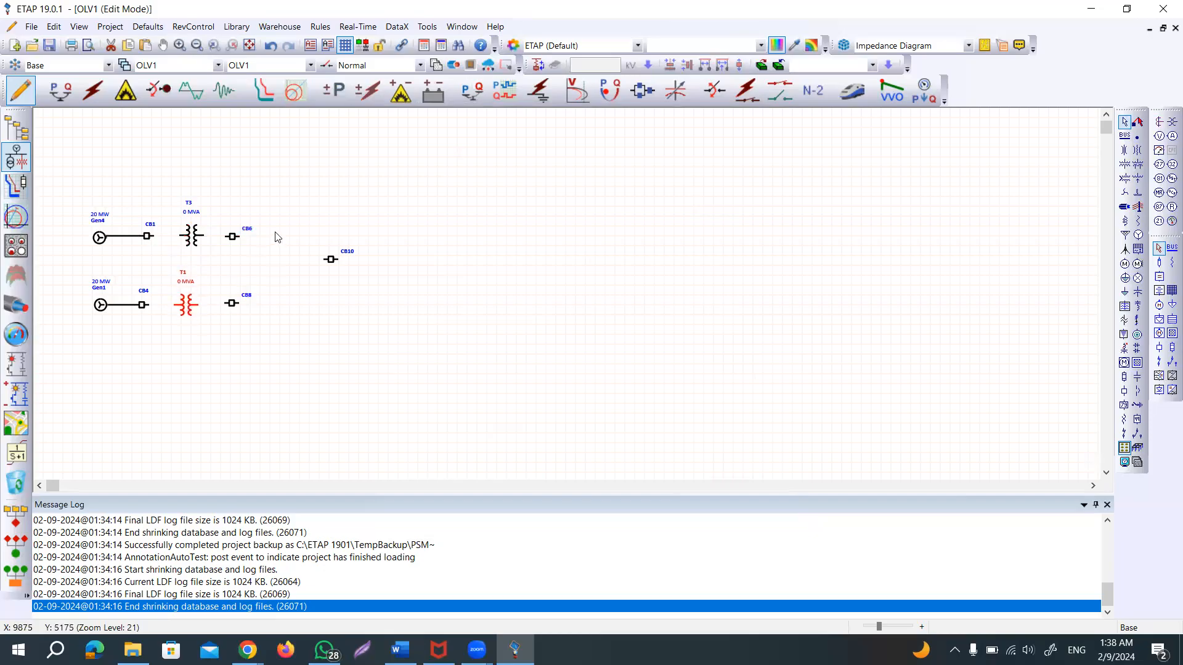
- Rate the upper row's two-winding transformer at 11 kV primary, 132 kV secondary and 30 MVA, as given in the Word sketch
{"action": "left_click", "coordinate": [263, 199]}
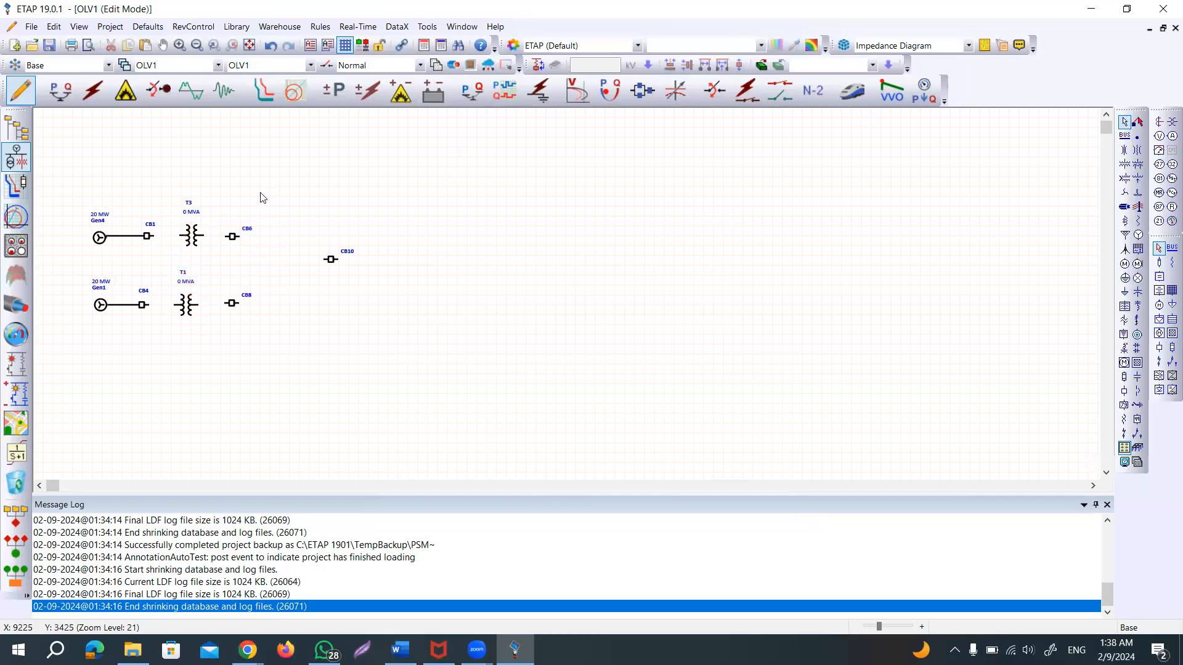
{"action": "left_click", "coordinate": [193, 238]}
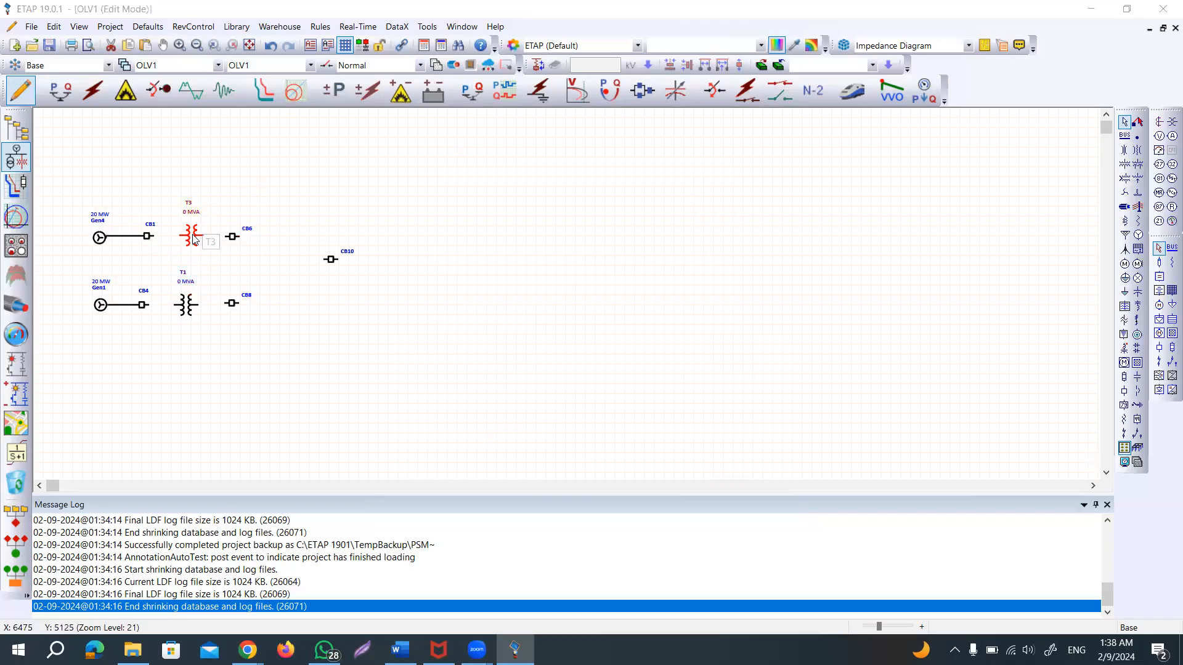
{"action": "double_click", "coordinate": [193, 239]}
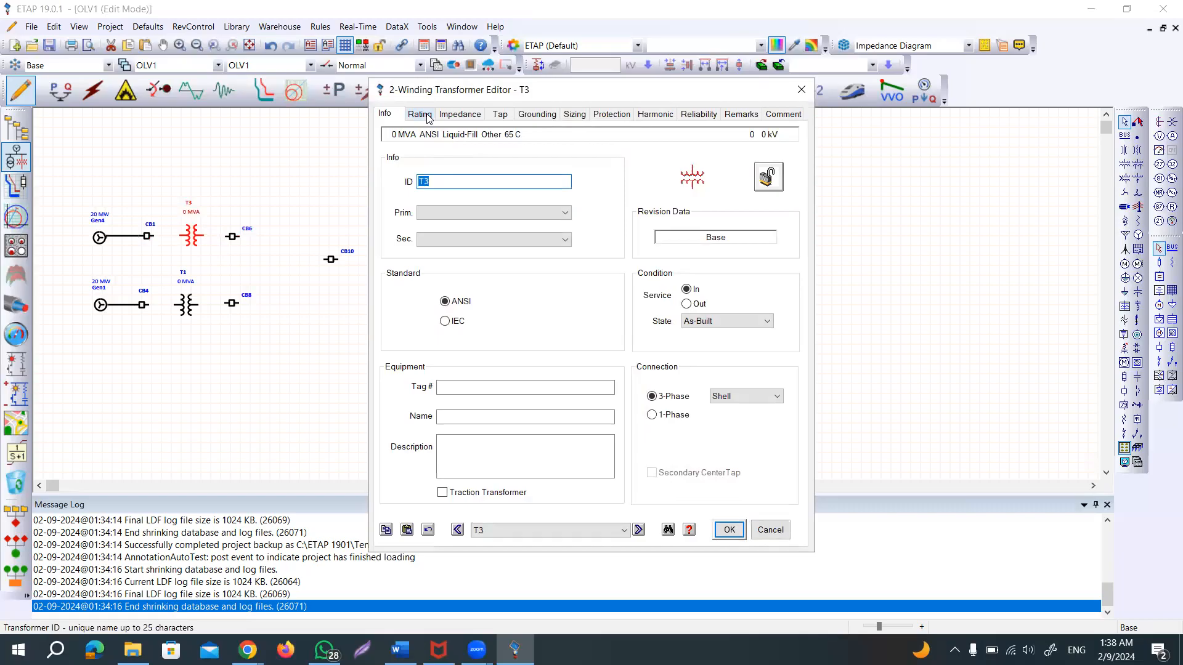
{"action": "left_click", "coordinate": [427, 118]}
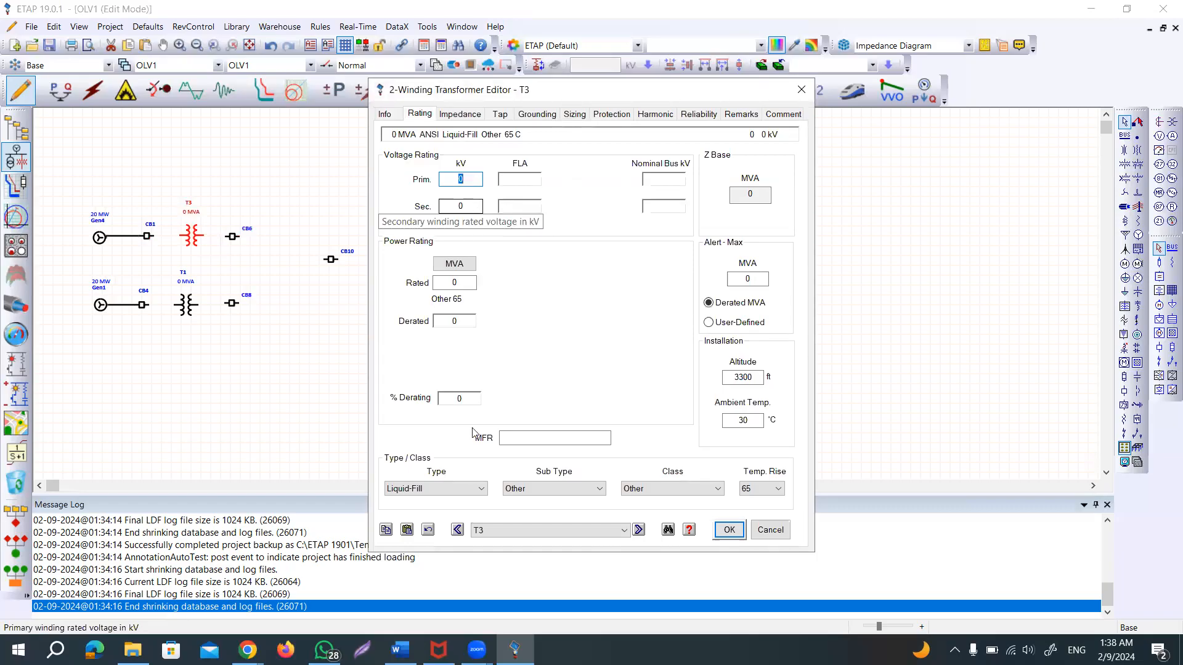
{"action": "left_click", "coordinate": [401, 650]}
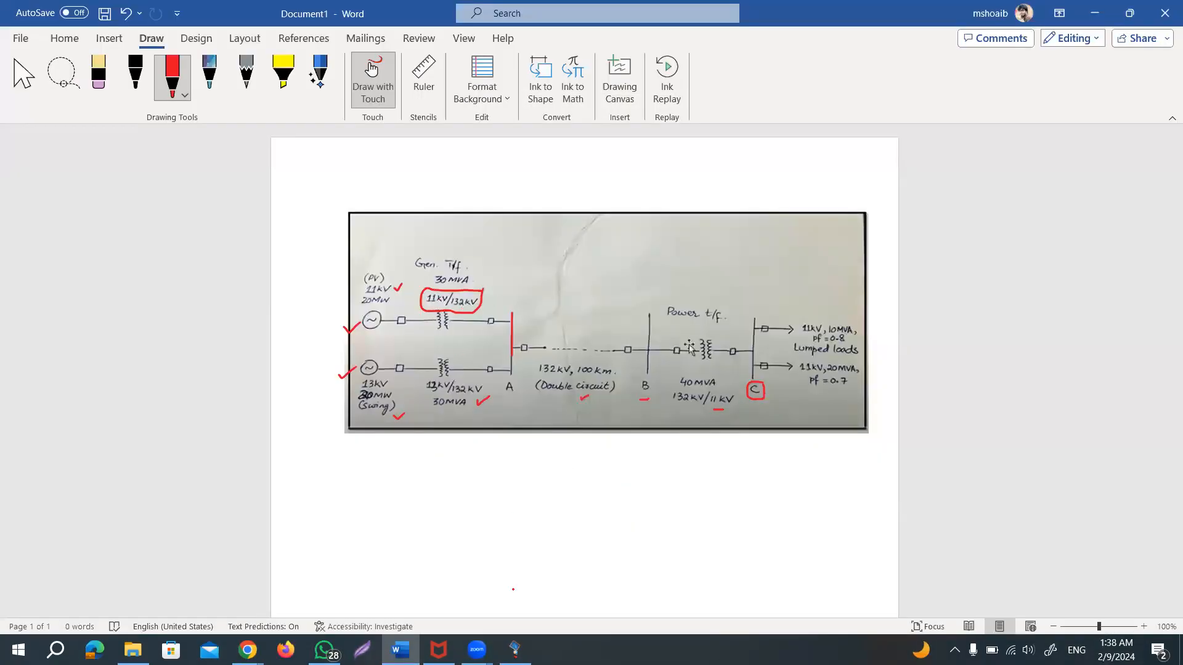
{"action": "left_click", "coordinate": [400, 651]}
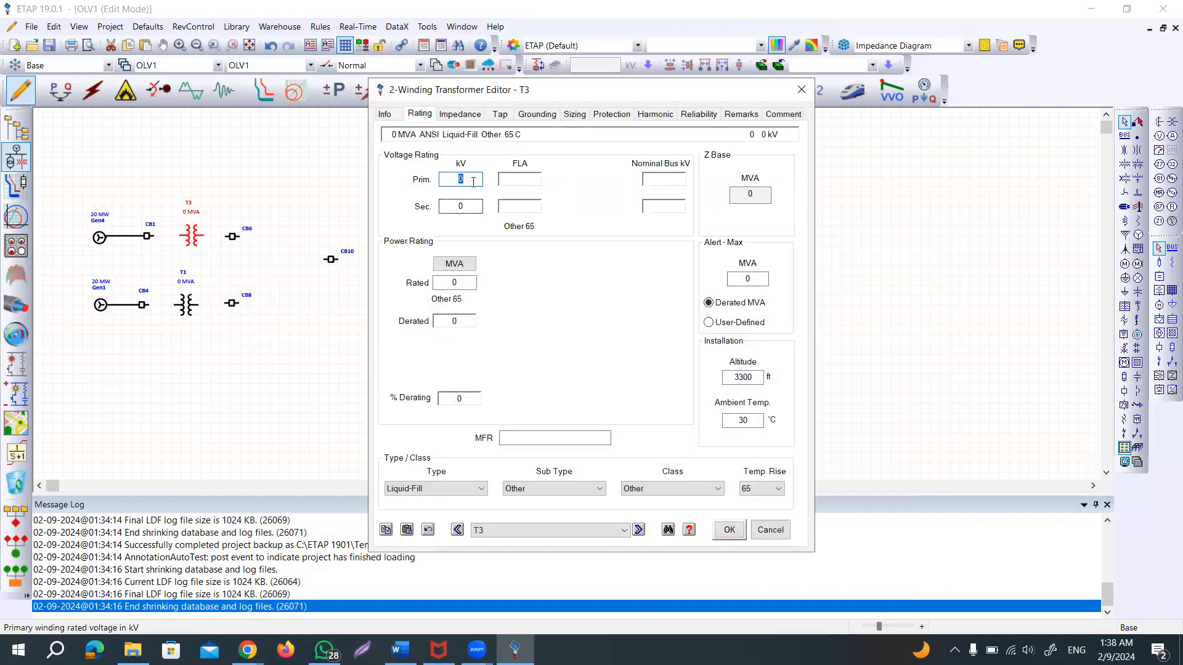
{"action": "type", "text": "11"}
{"action": "left_click", "coordinate": [470, 206]}
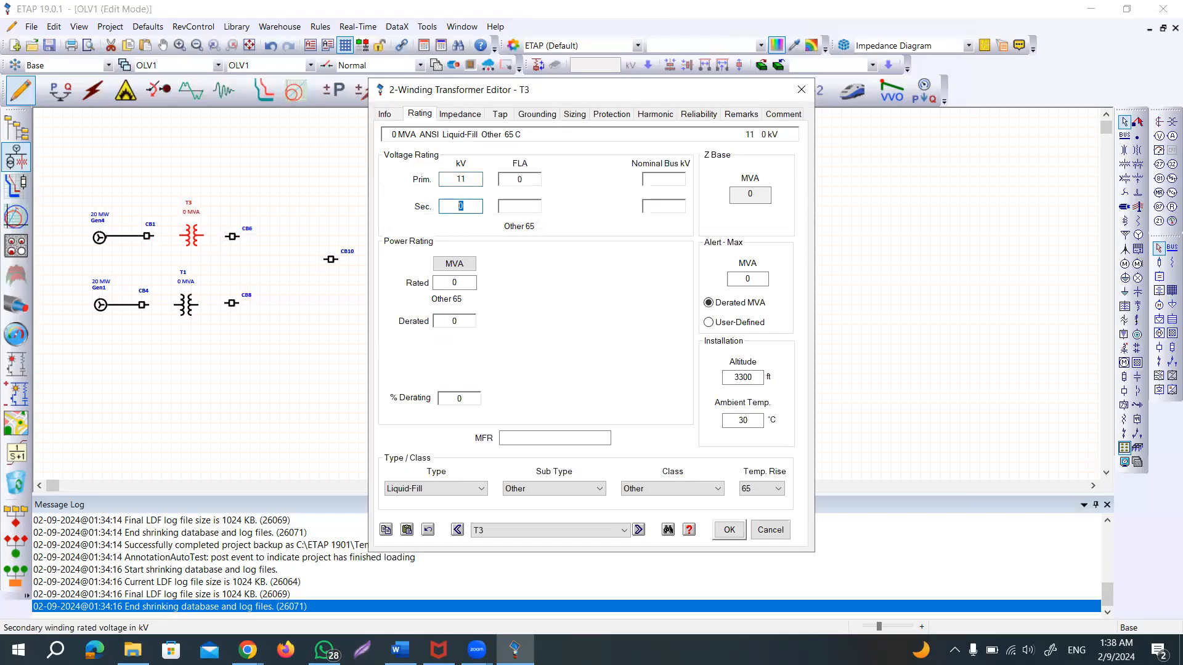
{"action": "key", "text": "Tab"}
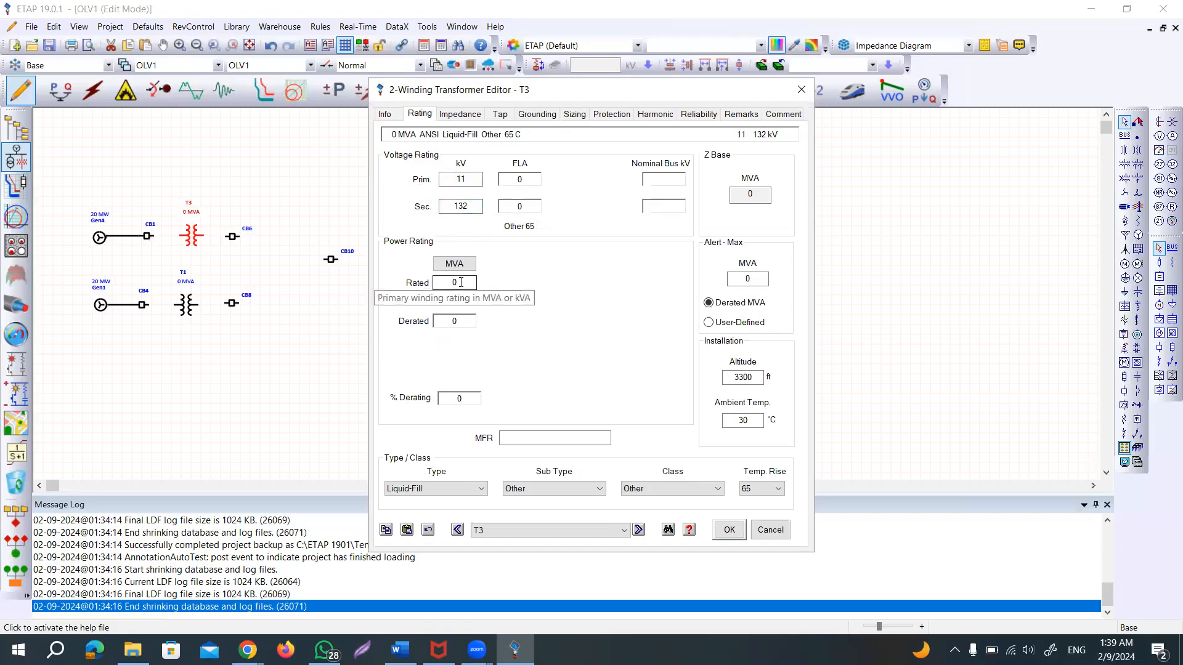
{"action": "left_click", "coordinate": [437, 283]}
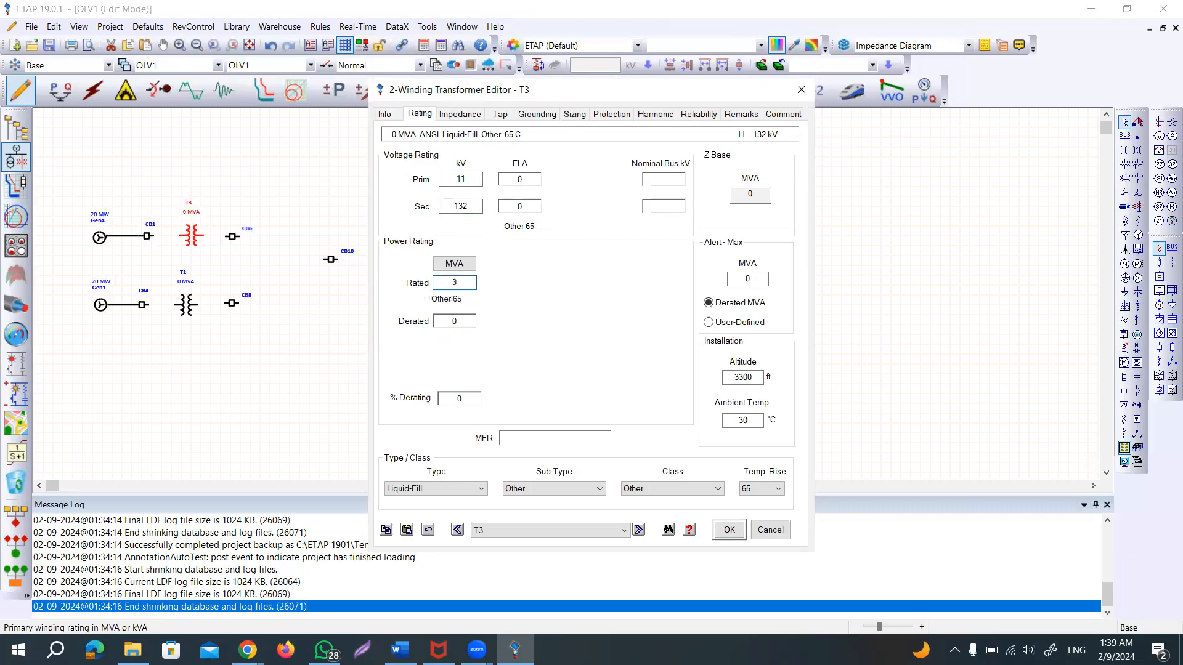
{"action": "key", "text": "Tab"}
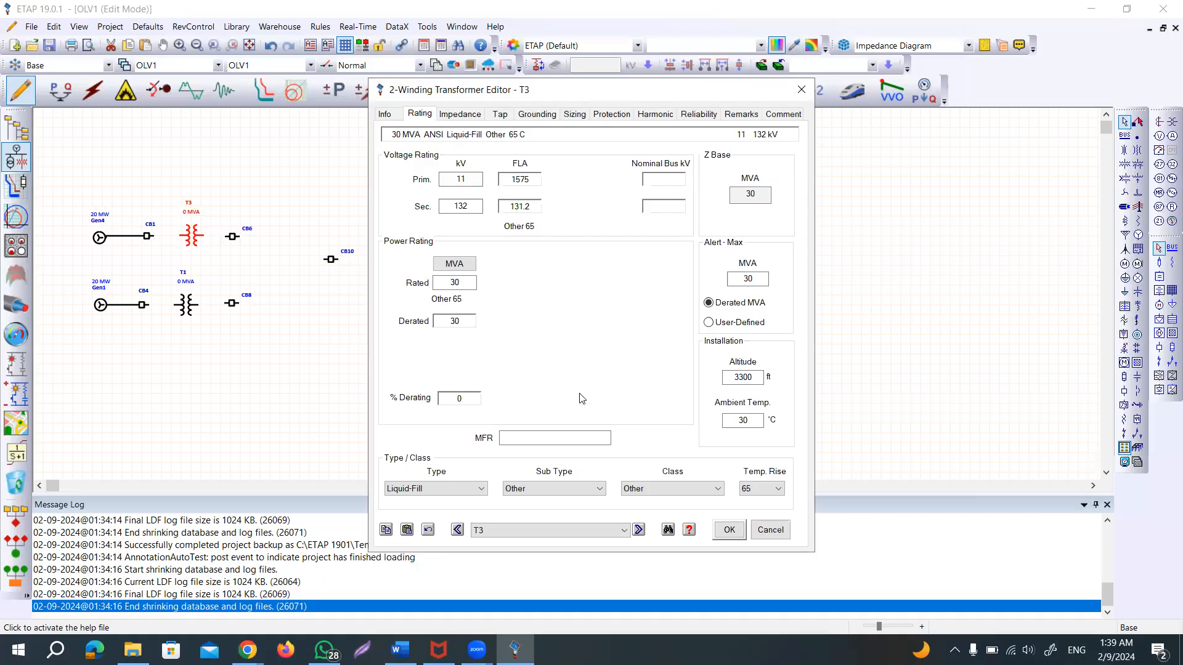
- Apply the typical Z and X/R impedance and typical no-load test values to the upper transformer and accept its settings
{"action": "left_click", "coordinate": [467, 118]}
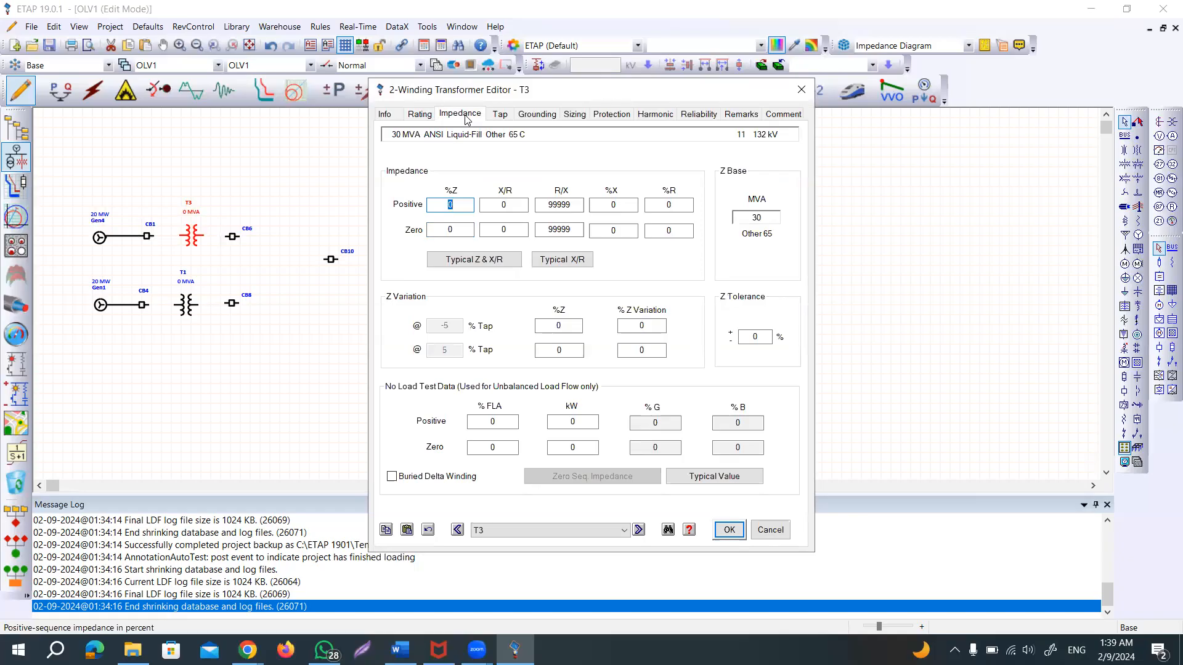
{"action": "left_click", "coordinate": [452, 261]}
{"action": "left_click", "coordinate": [565, 263]}
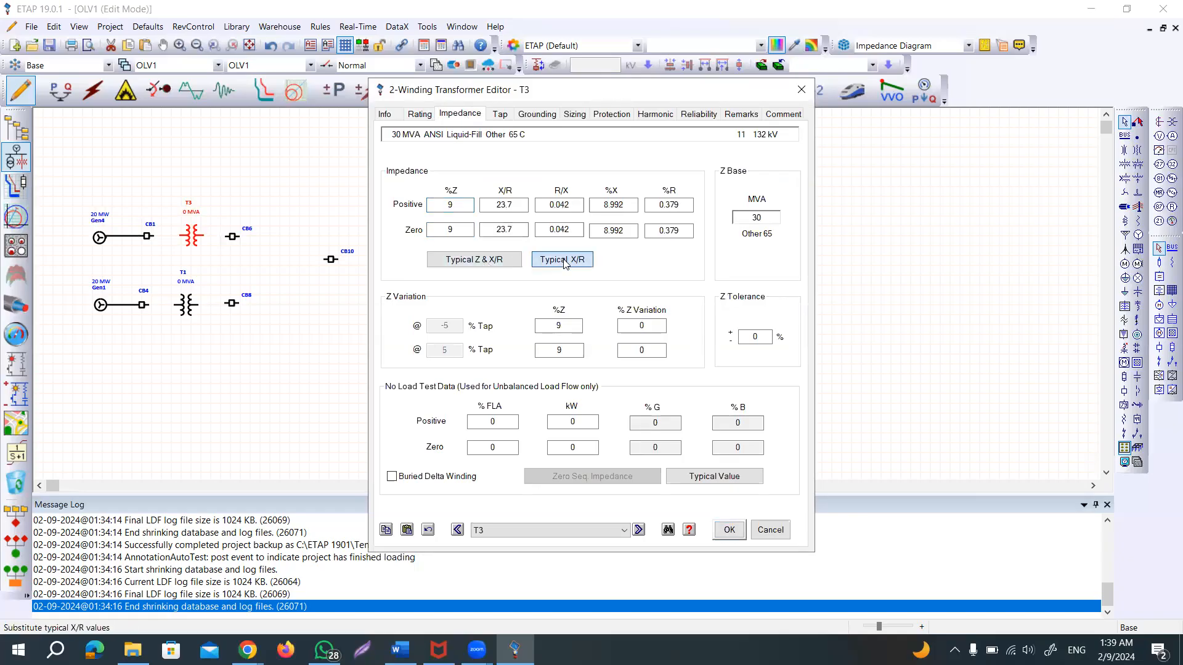
{"action": "left_click", "coordinate": [705, 476]}
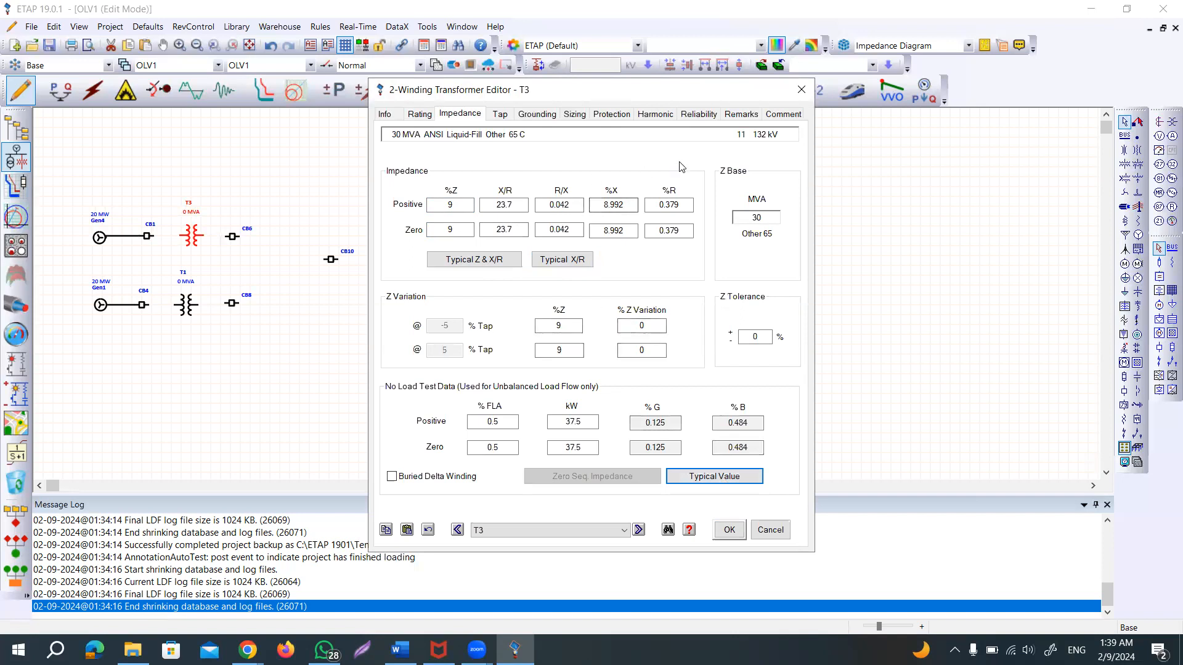
{"action": "left_click", "coordinate": [728, 531]}
- Connect the upper transformer to the circuit breakers on both of its sides
{"action": "left_click", "coordinate": [433, 353]}
{"action": "left_click_drag", "start_coordinate": [176, 241], "coordinate": [152, 241]}
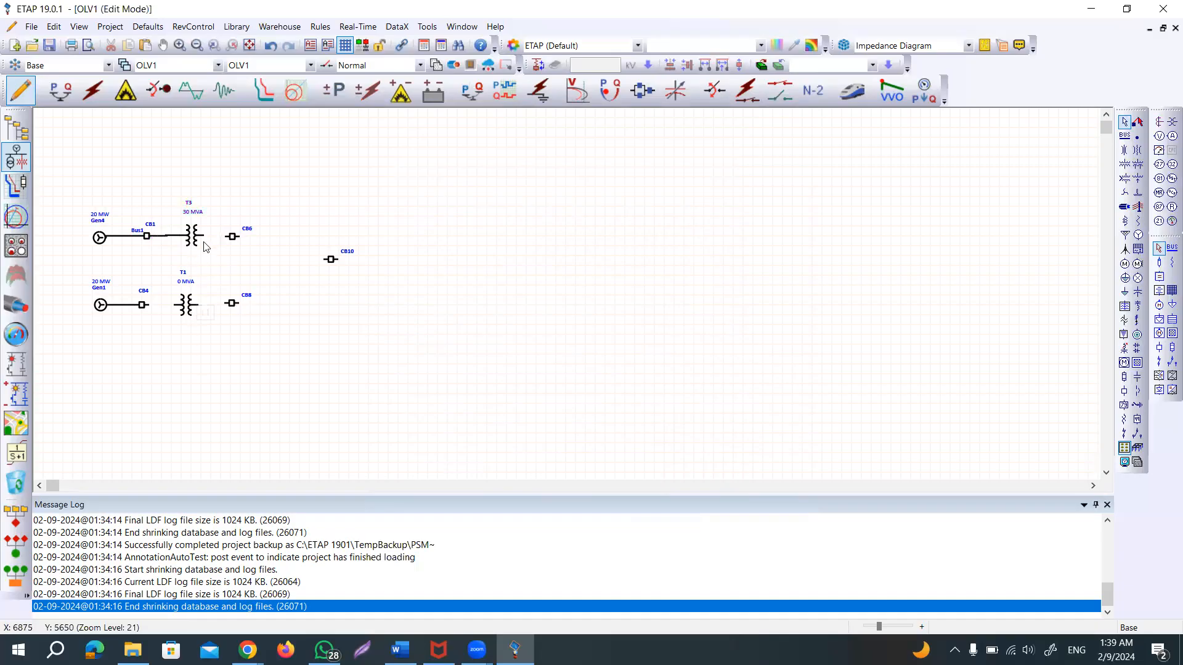
{"action": "left_click_drag", "start_coordinate": [204, 236], "coordinate": [227, 238]}
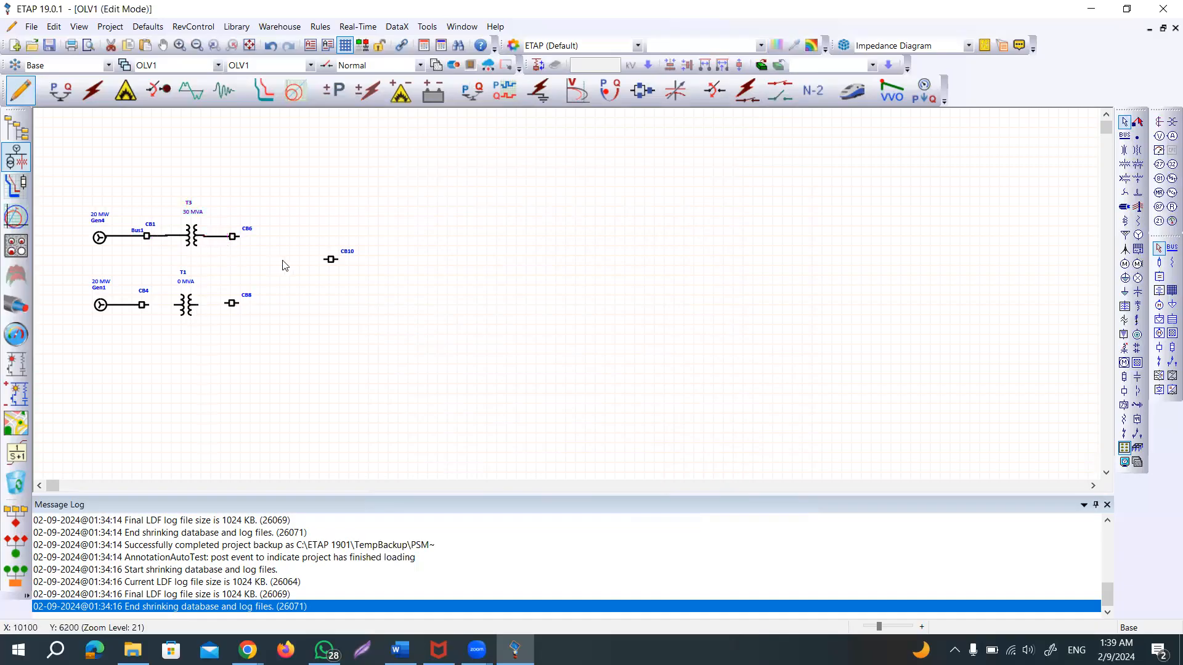
- Rate the lower row's two-winding transformer at 13 kV primary, 132 kV secondary and 30 MVA
{"action": "left_click", "coordinate": [187, 310]}
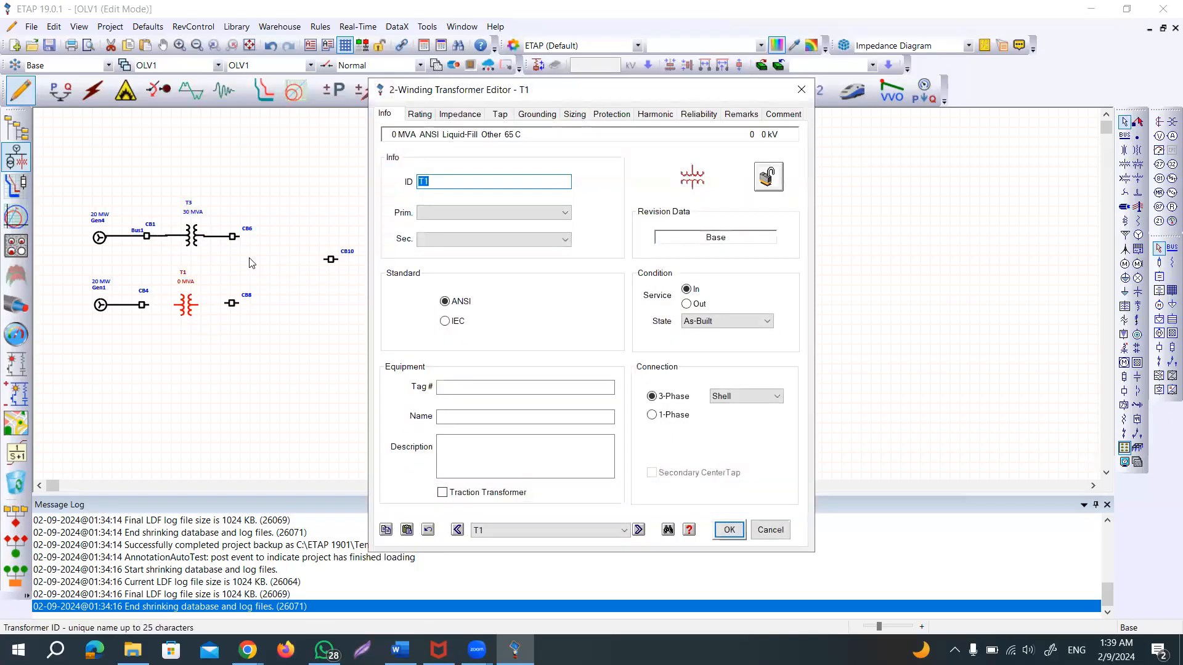
{"action": "left_click", "coordinate": [417, 115]}
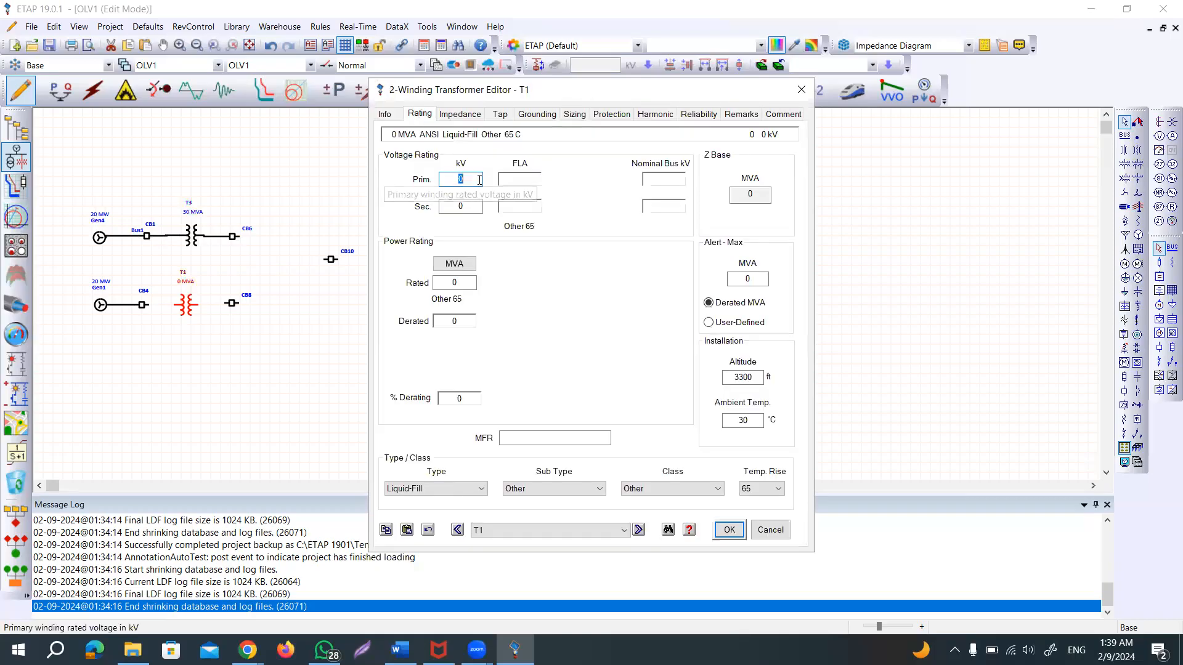
{"action": "type", "text": "13"}
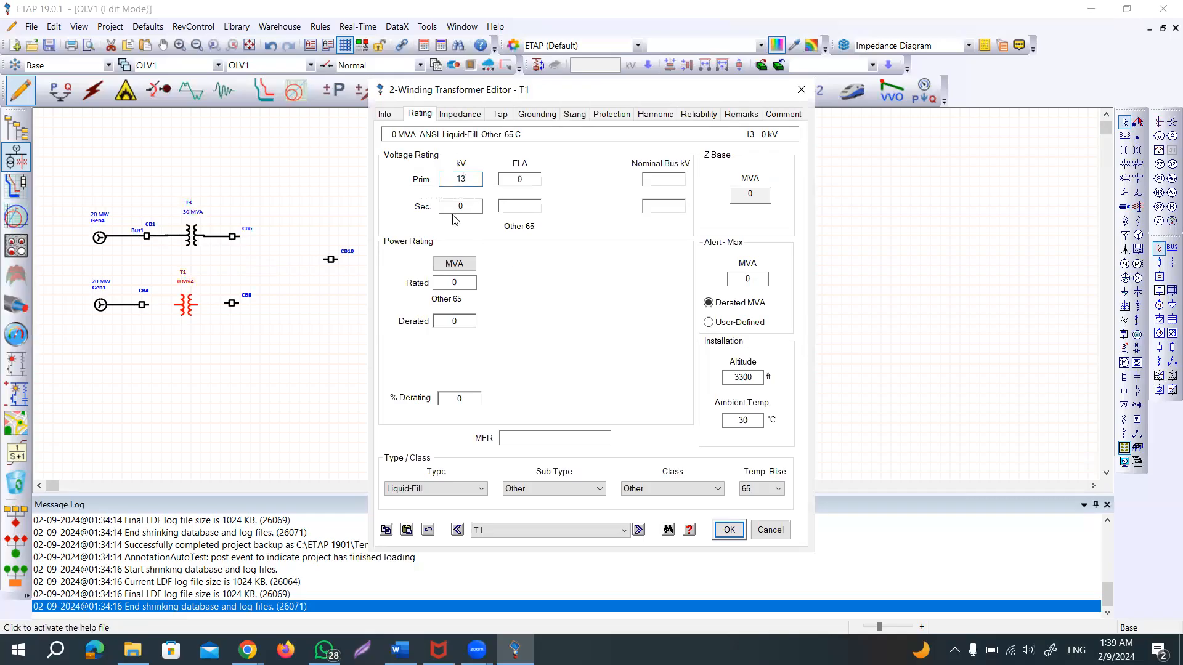
{"action": "key", "text": "Tab"}
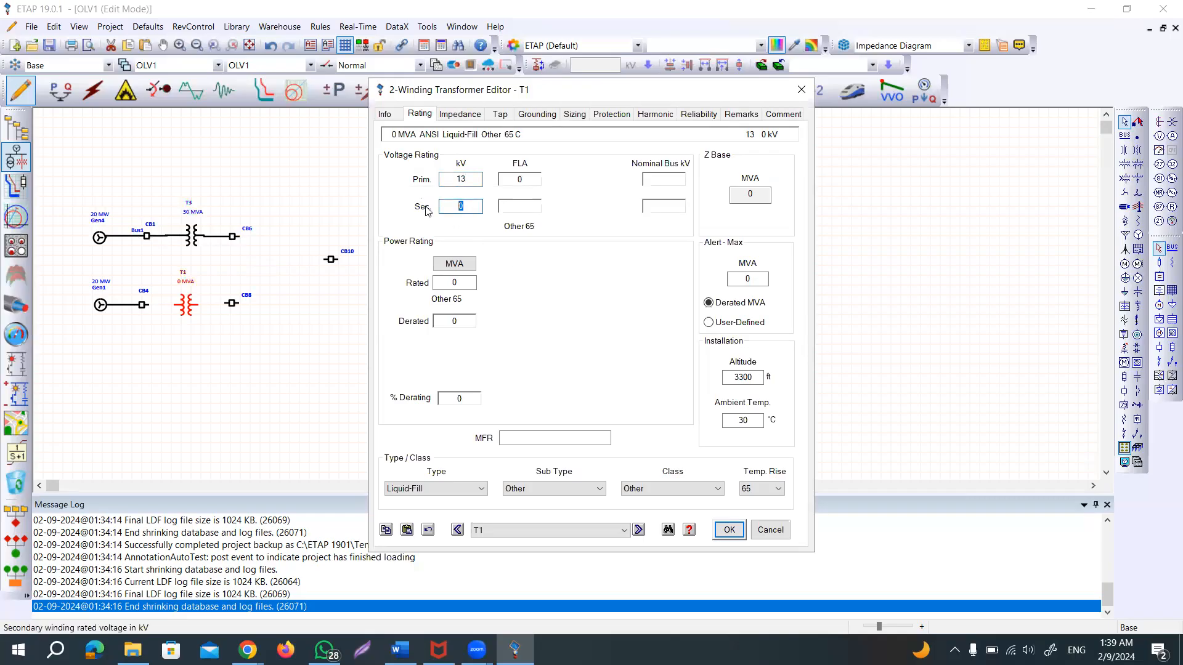
{"action": "type", "text": "132"}
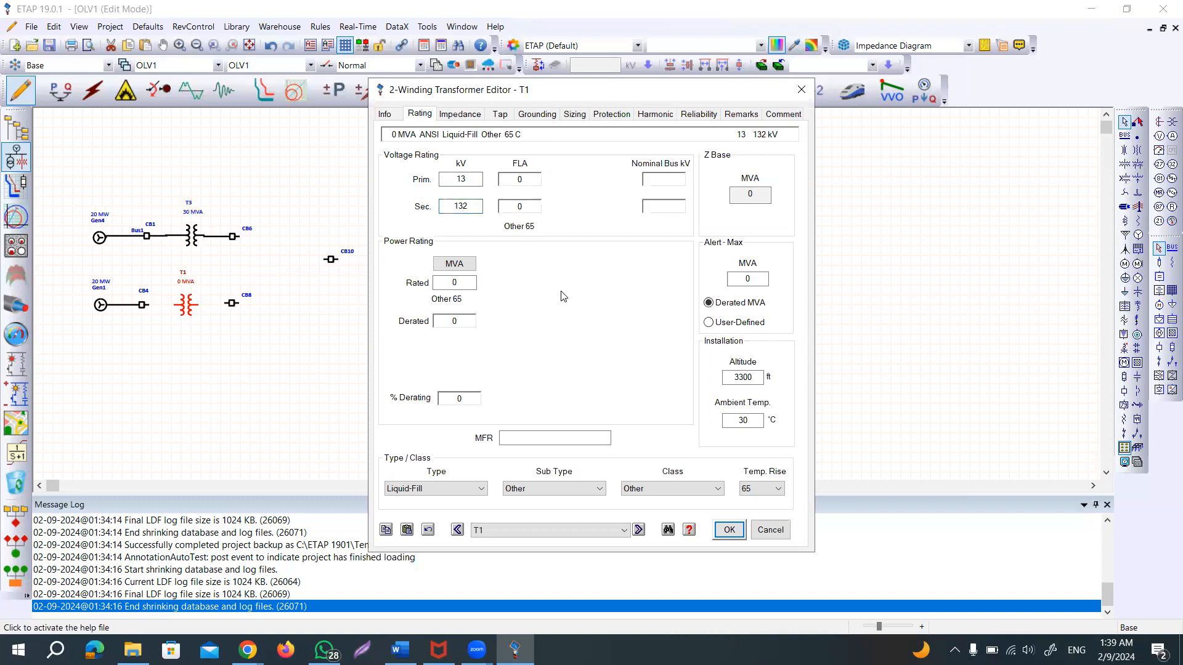
{"action": "left_click", "coordinate": [457, 284]}
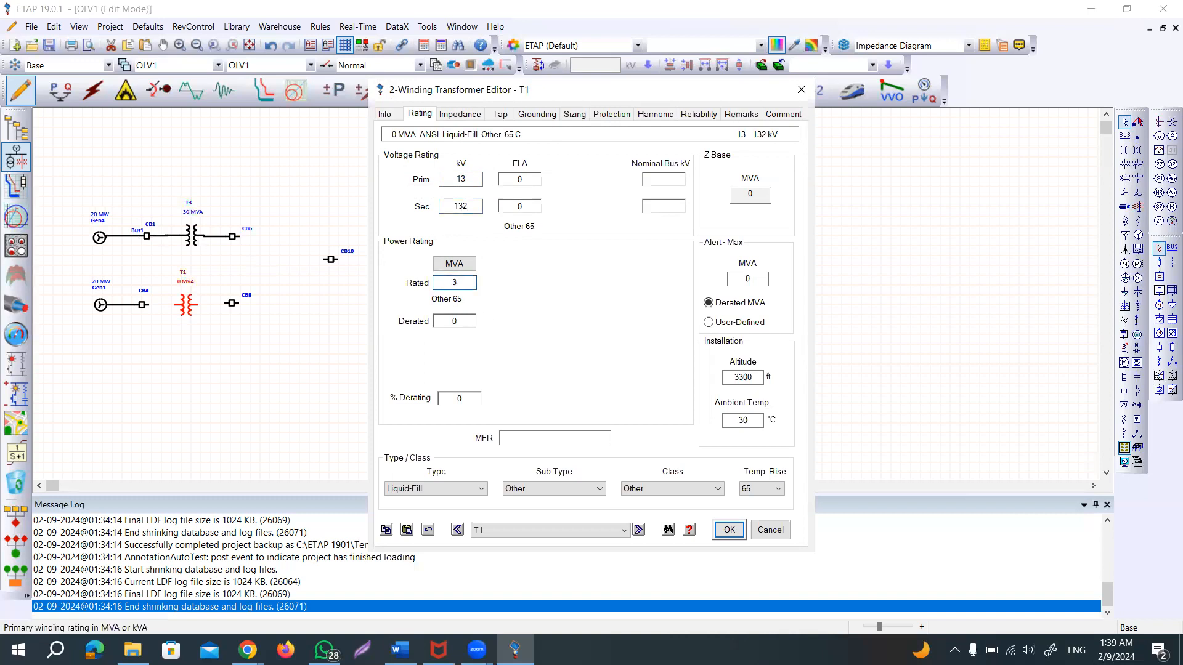
{"action": "left_click", "coordinate": [535, 302]}
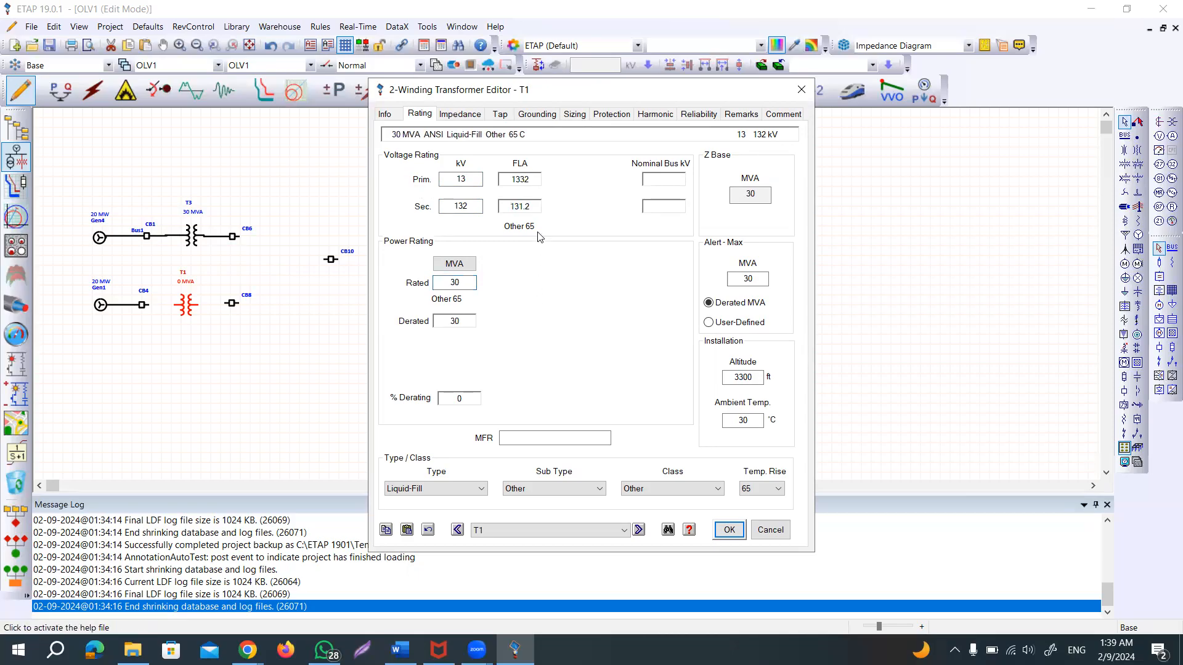
- Apply typical Z and X/R and typical no-load values to the lower transformer, and connect it to the breakers on both sides
{"action": "left_click", "coordinate": [459, 117]}
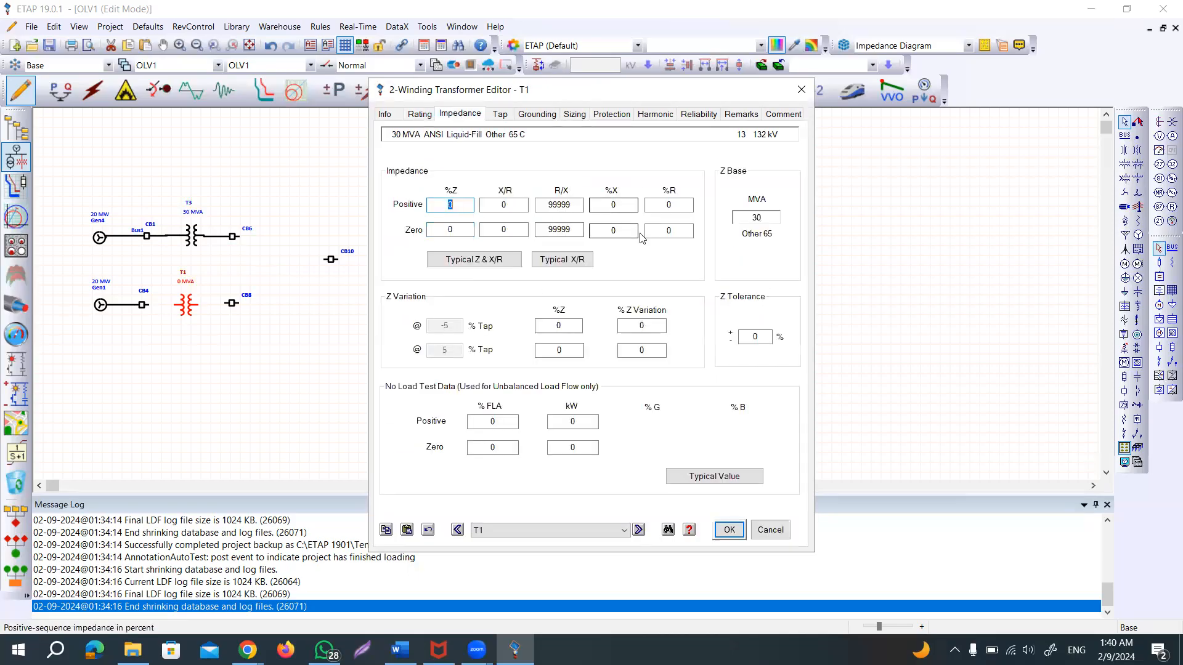
{"action": "left_click", "coordinate": [475, 260]}
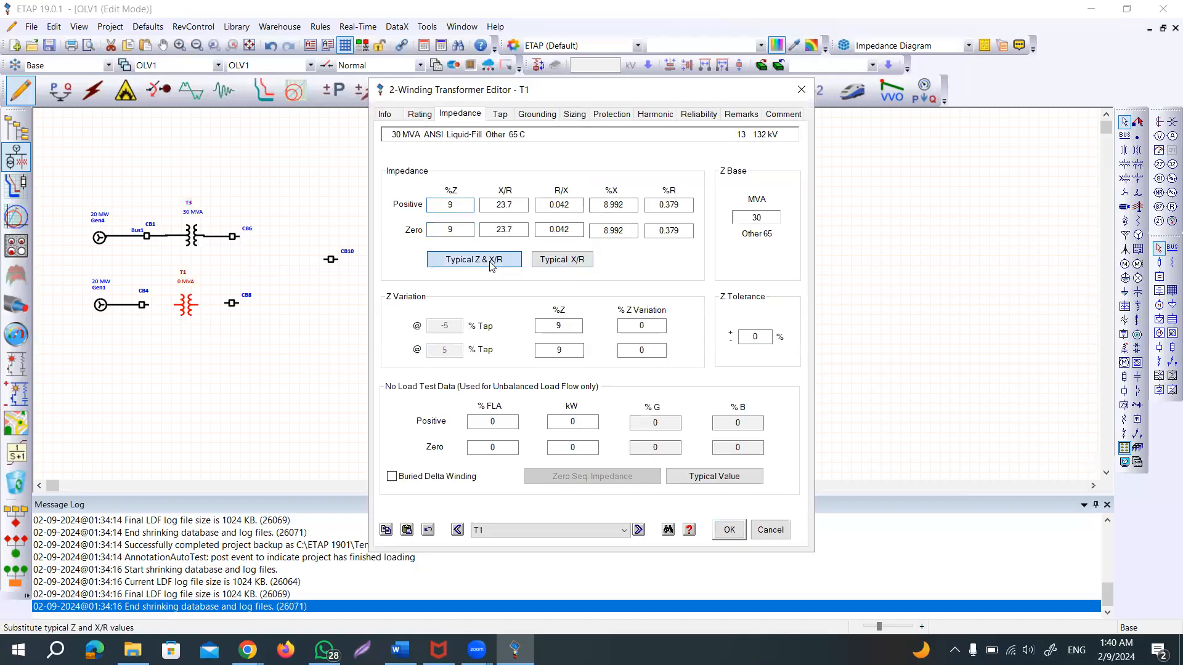
{"action": "left_click", "coordinate": [683, 475]}
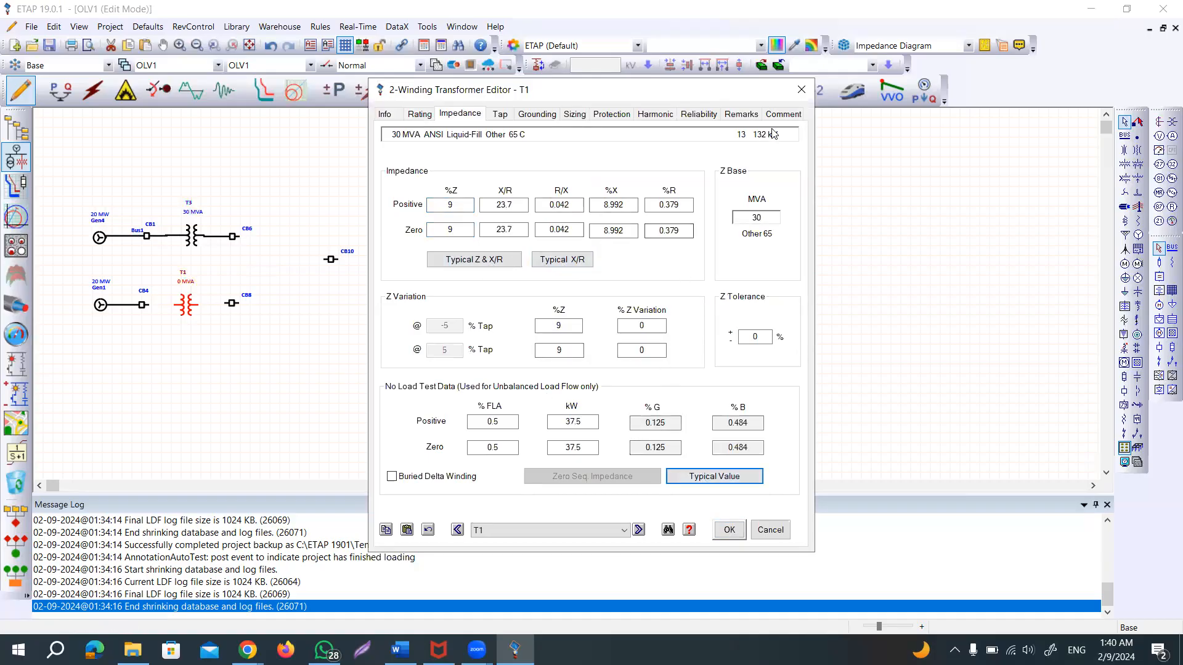
{"action": "left_click", "coordinate": [729, 530]}
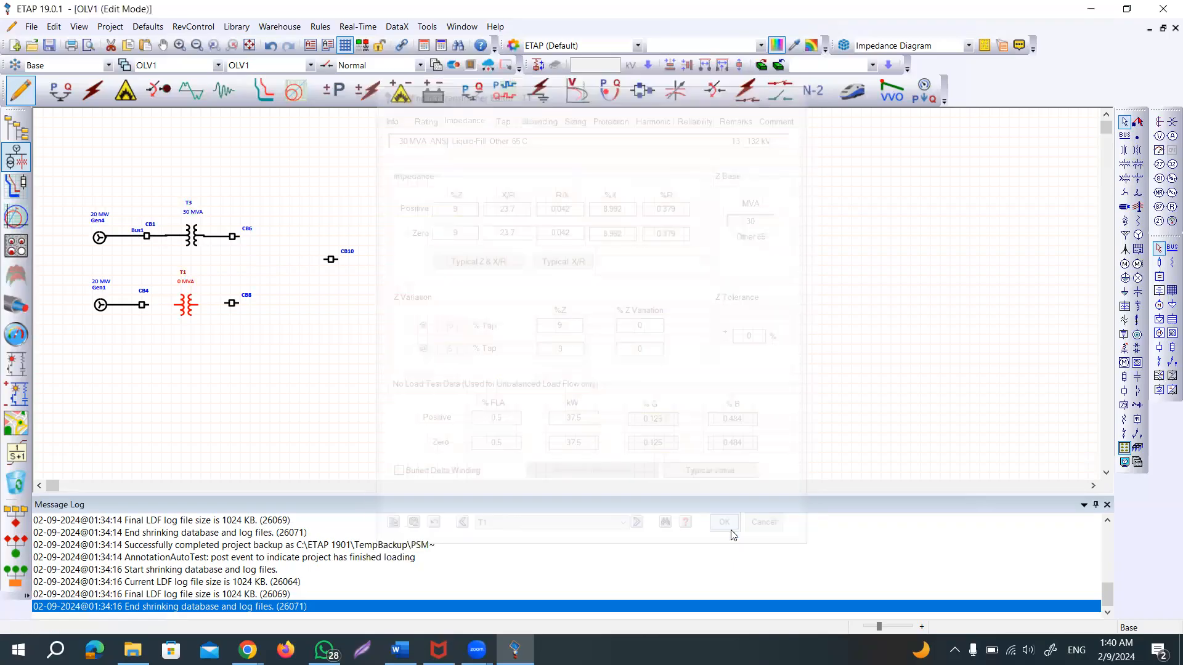
{"action": "left_click_drag", "start_coordinate": [152, 305], "coordinate": [229, 304]}
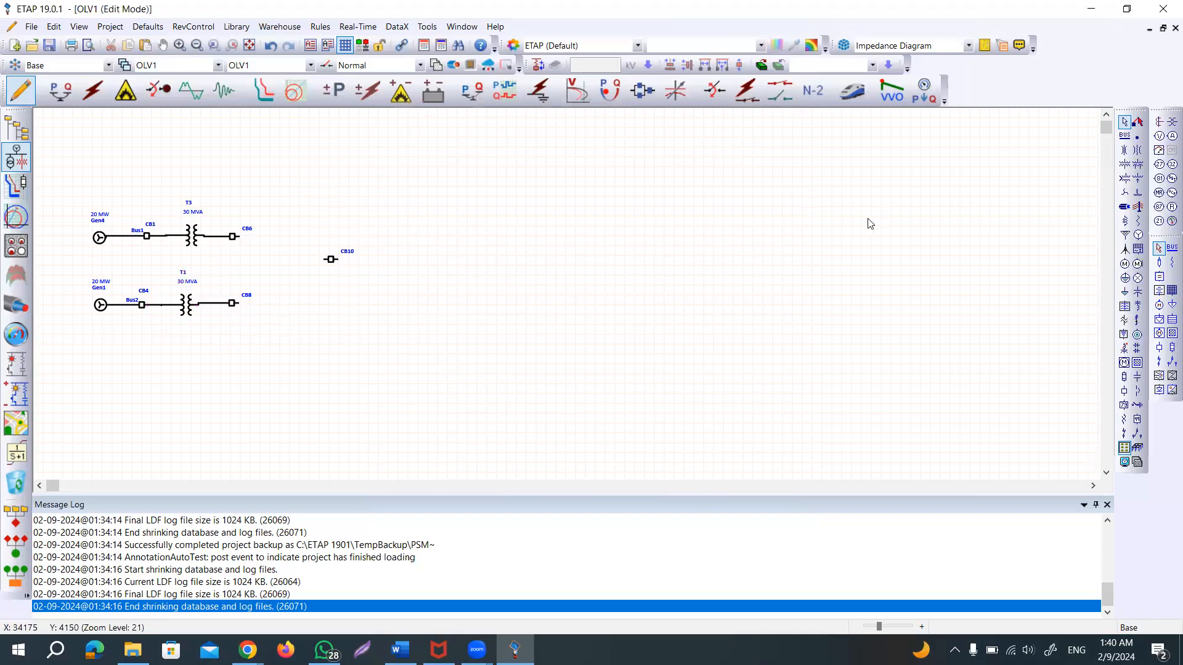
- Place a bus between the two generator rows, just before the rightmost breaker, rotate it to vertical and move its label above it
{"action": "left_click", "coordinate": [1125, 137]}
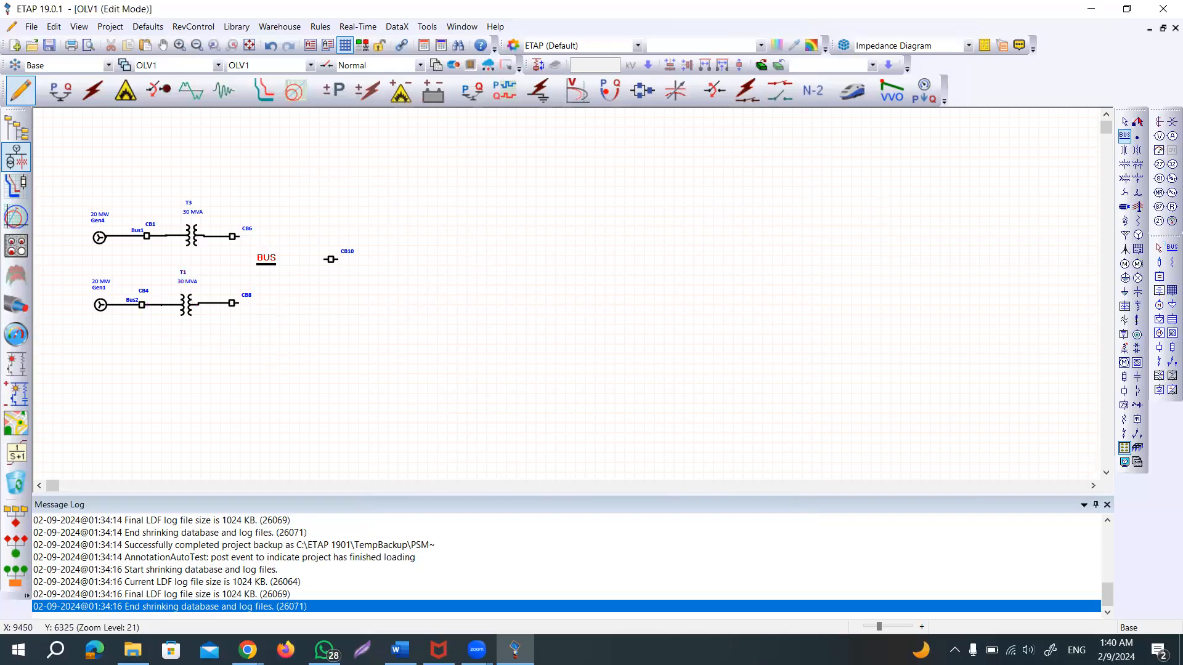
{"action": "left_click", "coordinate": [267, 262]}
{"action": "left_click", "coordinate": [268, 264]}
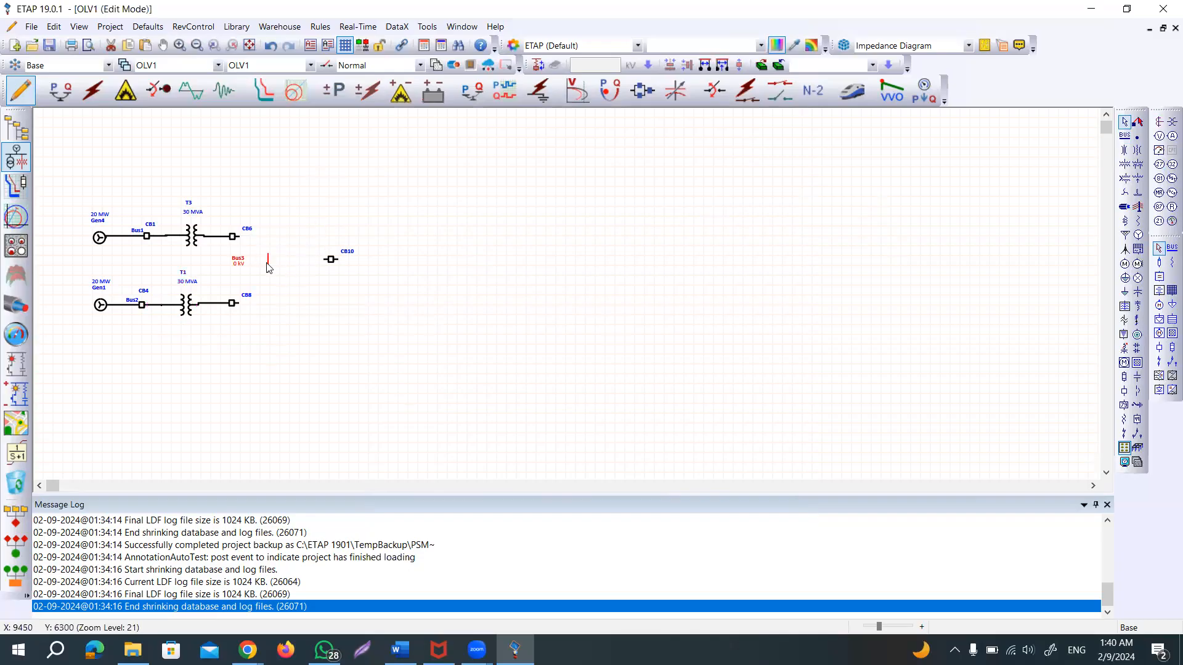
{"action": "left_click_drag", "start_coordinate": [238, 260], "coordinate": [278, 239]}
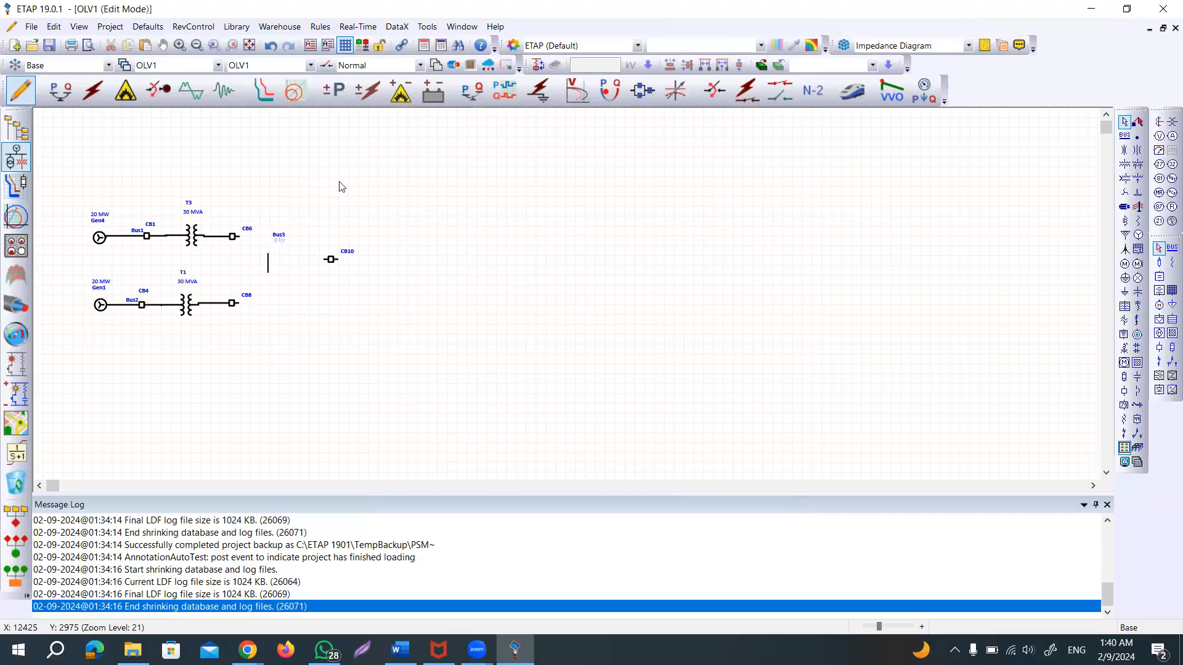
- Set the new vertical bus's nominal voltage to 140 kV
{"action": "left_click", "coordinate": [270, 268]}
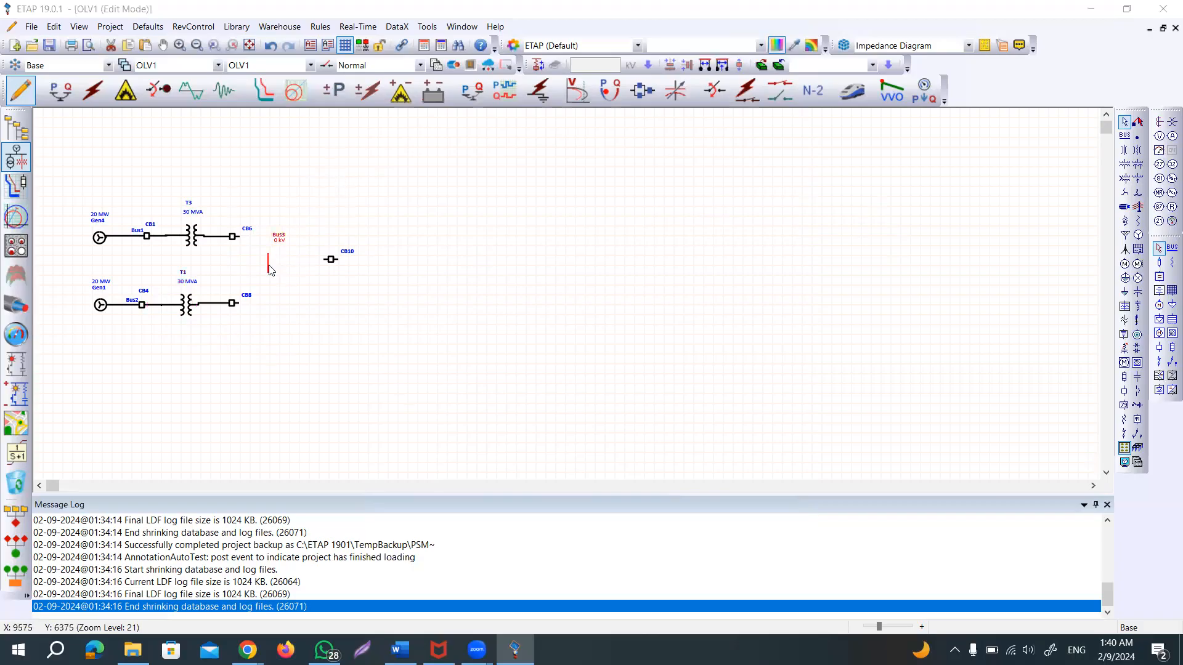
{"action": "double_click", "coordinate": [269, 269]}
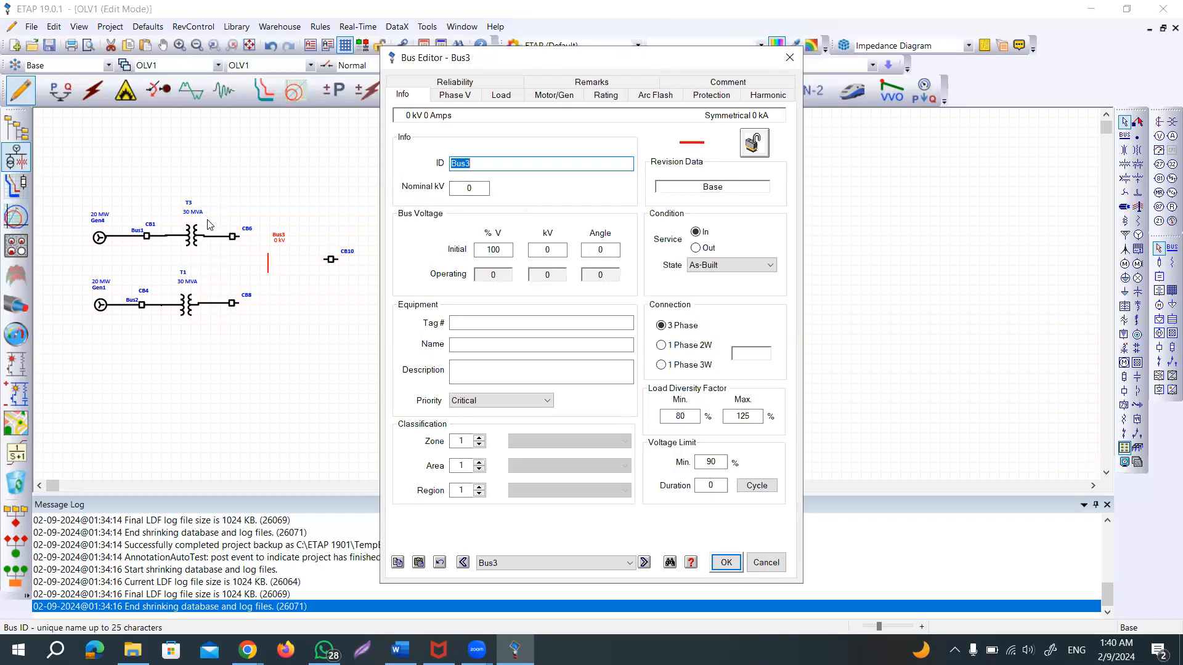
{"action": "left_click", "coordinate": [469, 188]}
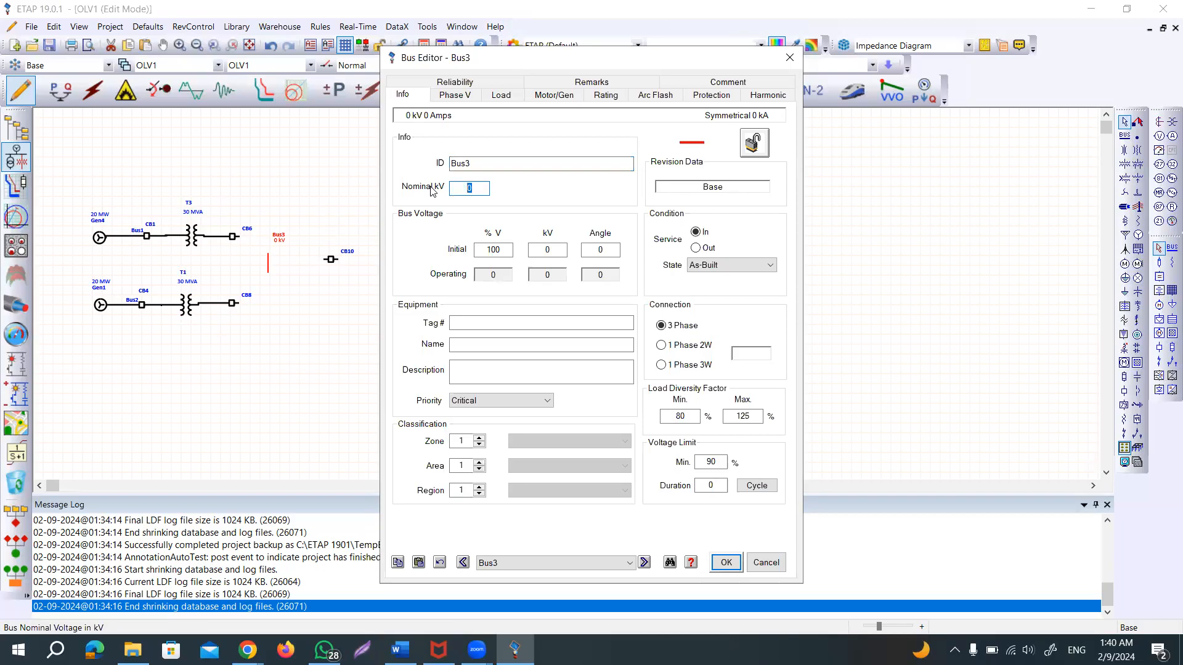
{"action": "type", "text": "140"}
{"action": "key", "text": "Tab"}
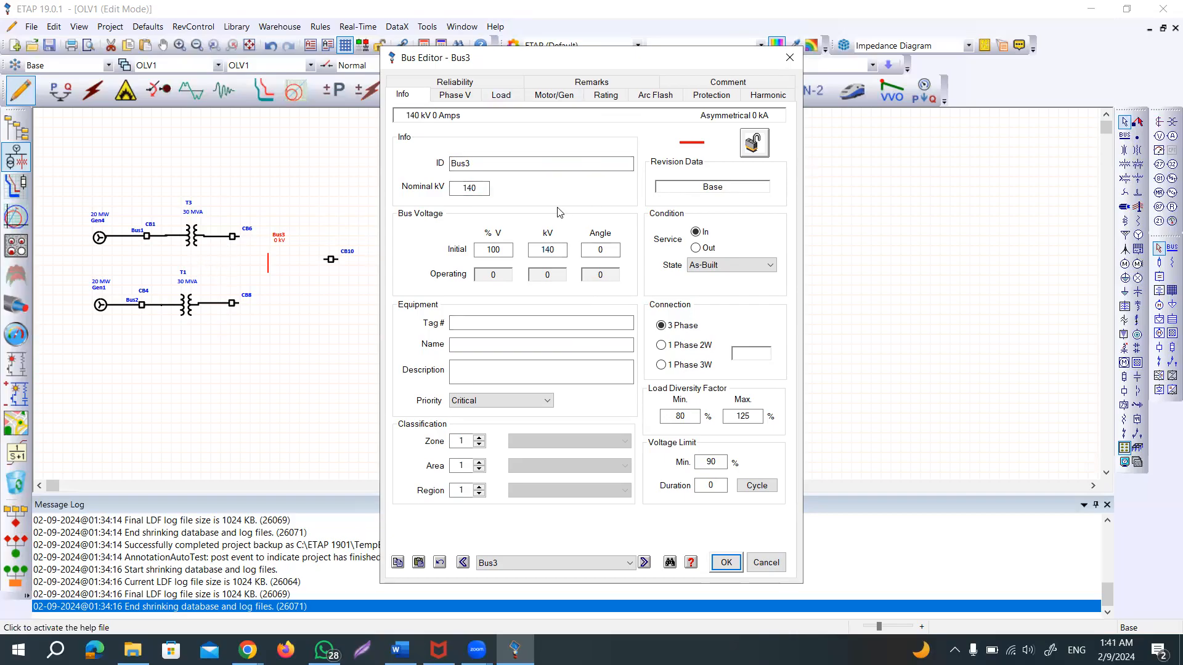
{"action": "left_click", "coordinate": [726, 562]}
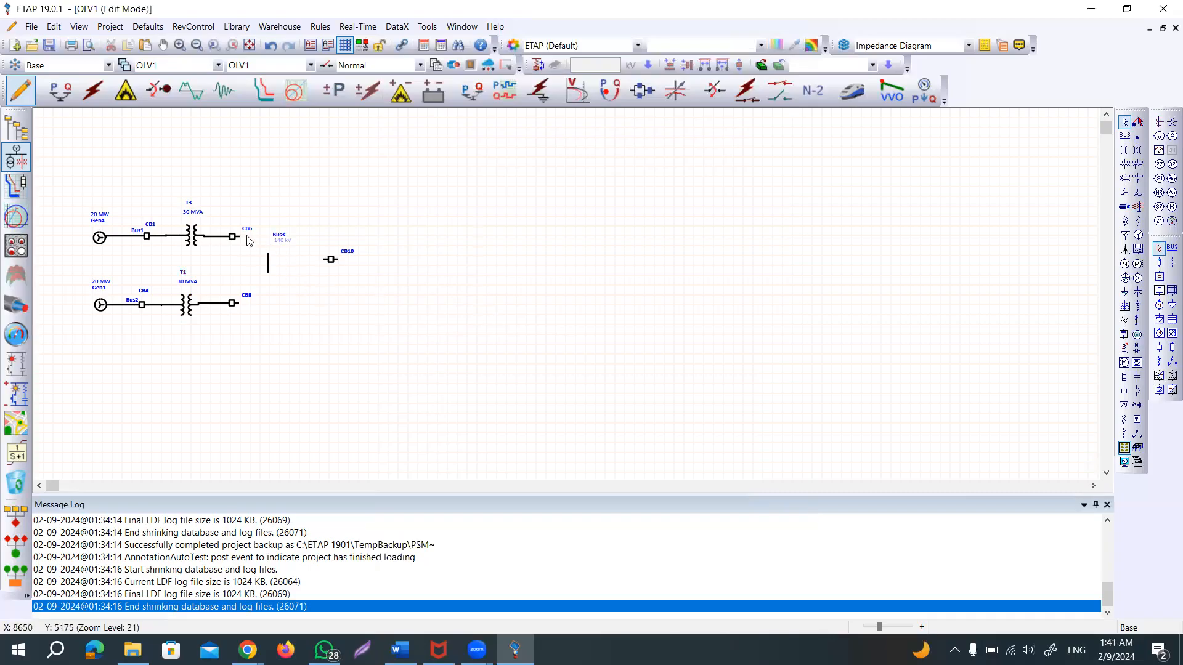
- Connect breakers CB6 and CB8 to the vertical bus, and tidy the positions of breaker CB10 and the bus's voltage label beside it
{"action": "left_click_drag", "start_coordinate": [240, 237], "coordinate": [268, 269]}
{"action": "left_click", "coordinate": [324, 296]}
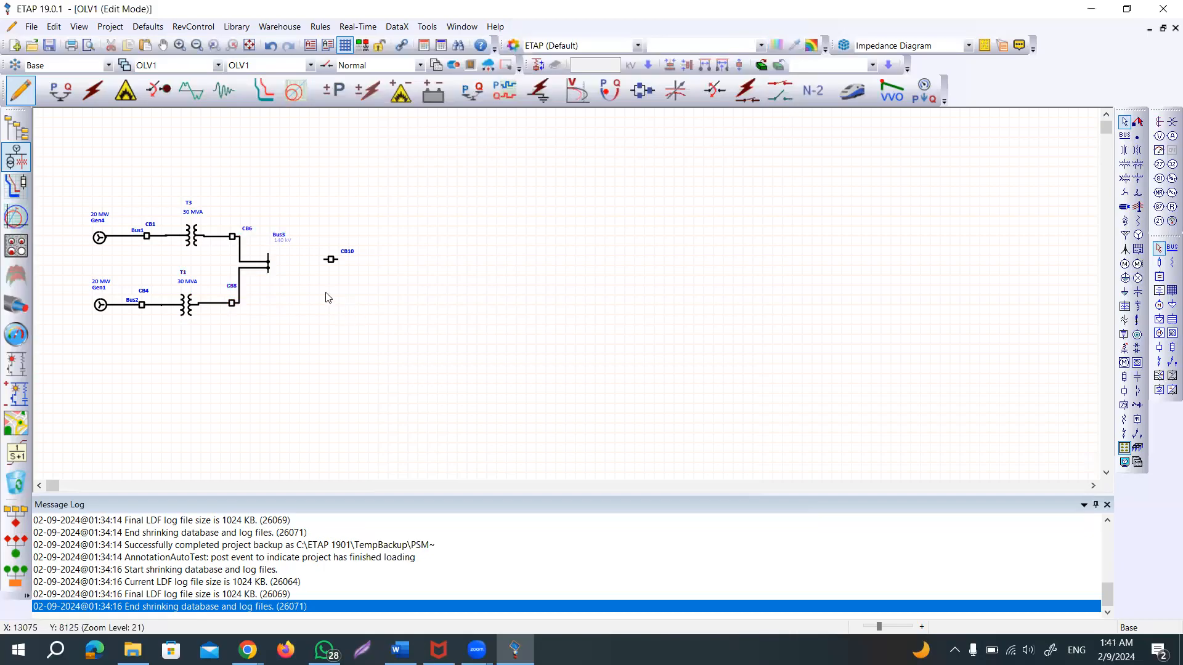
{"action": "left_click_drag", "start_coordinate": [331, 259], "coordinate": [314, 265]}
{"action": "left_click", "coordinate": [322, 207]}
{"action": "left_click_drag", "start_coordinate": [274, 234], "coordinate": [274, 242]}
{"action": "left_click", "coordinate": [333, 230]}
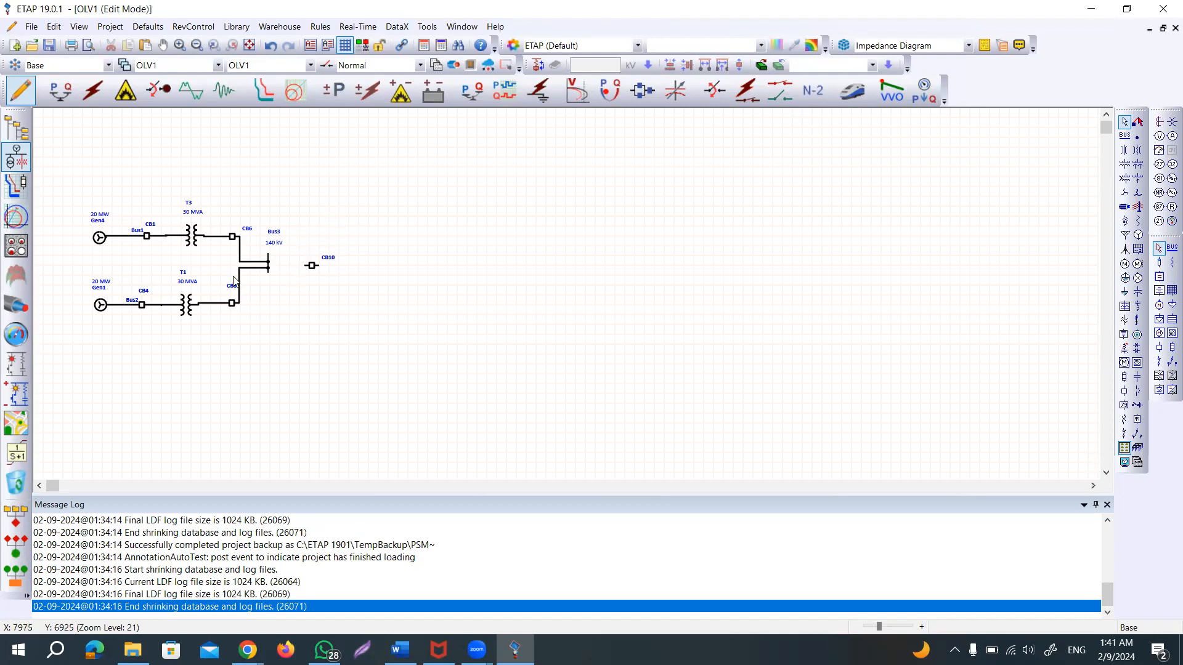
- Check which buses the upper transformer T3's primary and secondary are connected to
{"action": "double_click", "coordinate": [192, 239]}
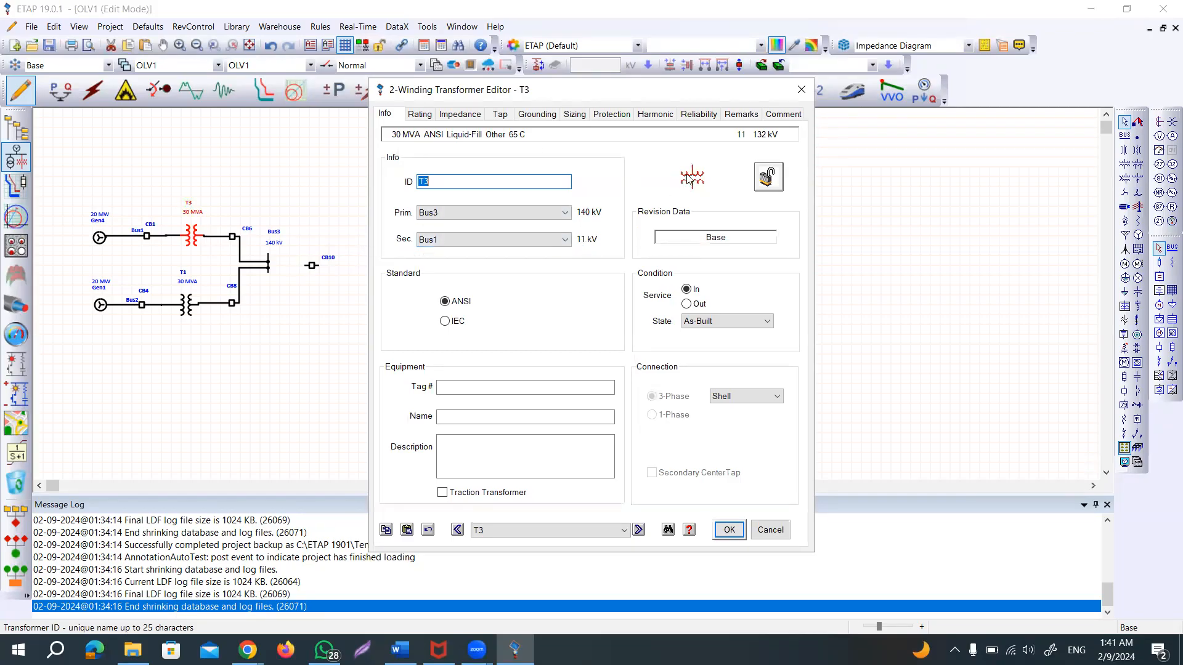
{"action": "left_click", "coordinate": [135, 236]}
{"action": "left_click", "coordinate": [801, 90]}
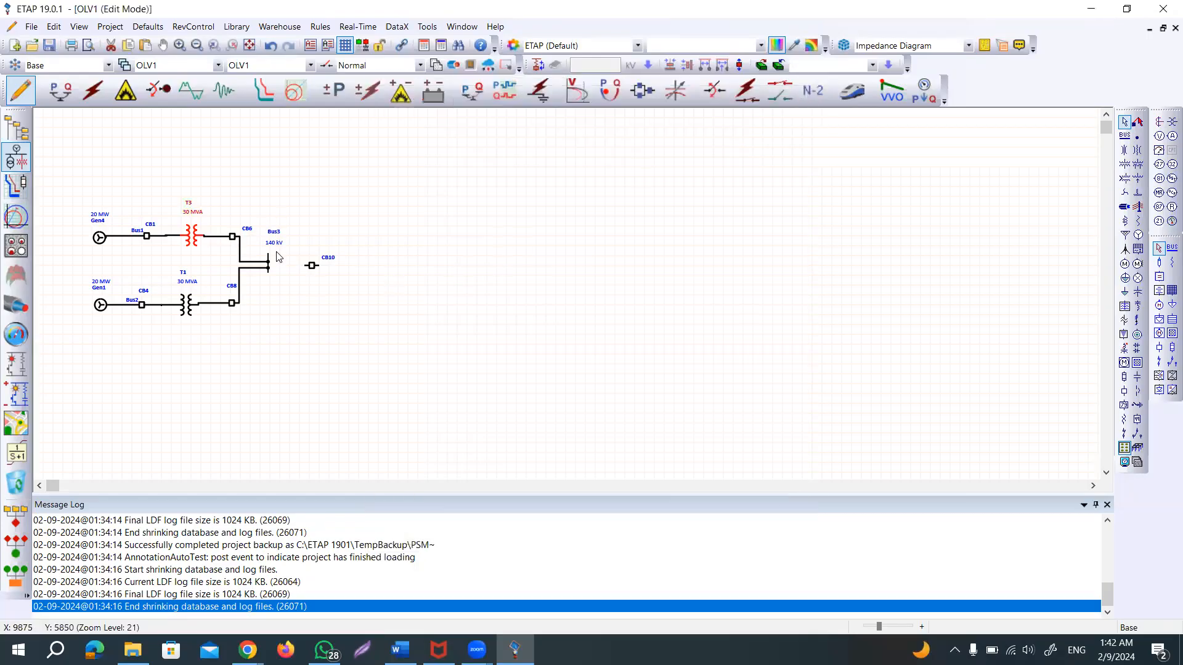
- Move the Bus1 and Bus2 labels to the connections between the generator breakers and the transformers
{"action": "left_click_drag", "start_coordinate": [134, 232], "coordinate": [130, 224]}
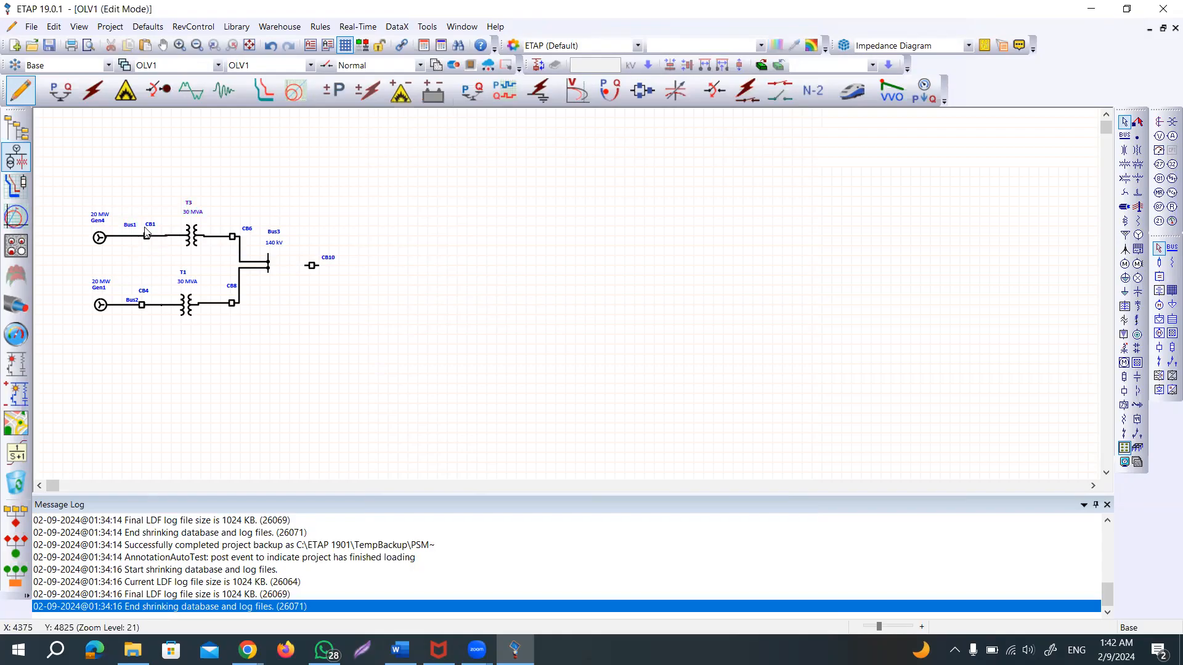
{"action": "left_click", "coordinate": [163, 231]}
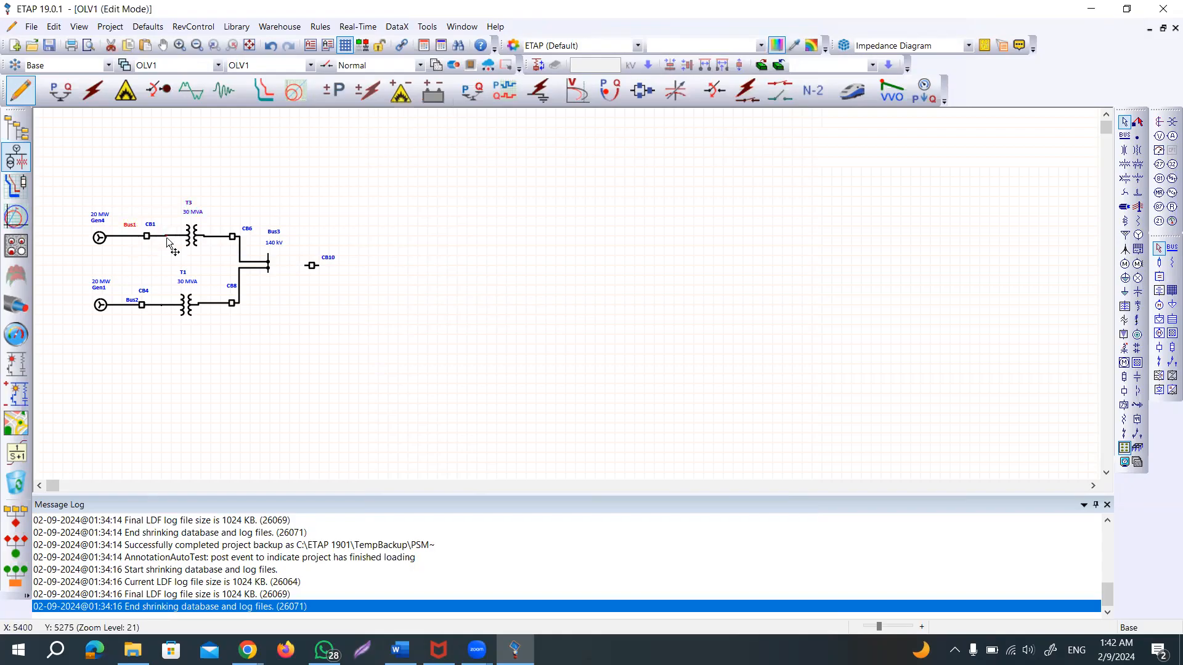
{"action": "left_click", "coordinate": [132, 227]}
{"action": "left_click_drag", "start_coordinate": [134, 230], "coordinate": [172, 231]}
{"action": "left_click", "coordinate": [171, 241]}
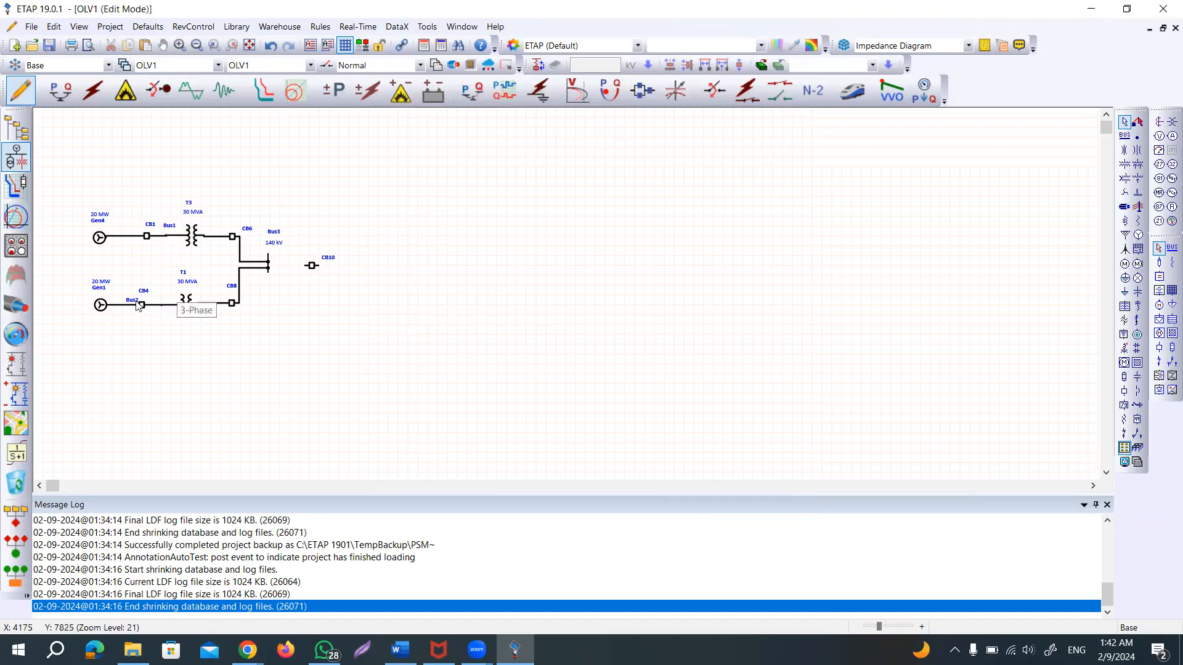
{"action": "left_click_drag", "start_coordinate": [132, 300], "coordinate": [160, 314]}
{"action": "left_click", "coordinate": [170, 324]}
- Recheck T3's bus connections, and delete the connectors on both sides of transformers T3 and T1
{"action": "left_click", "coordinate": [193, 240]}
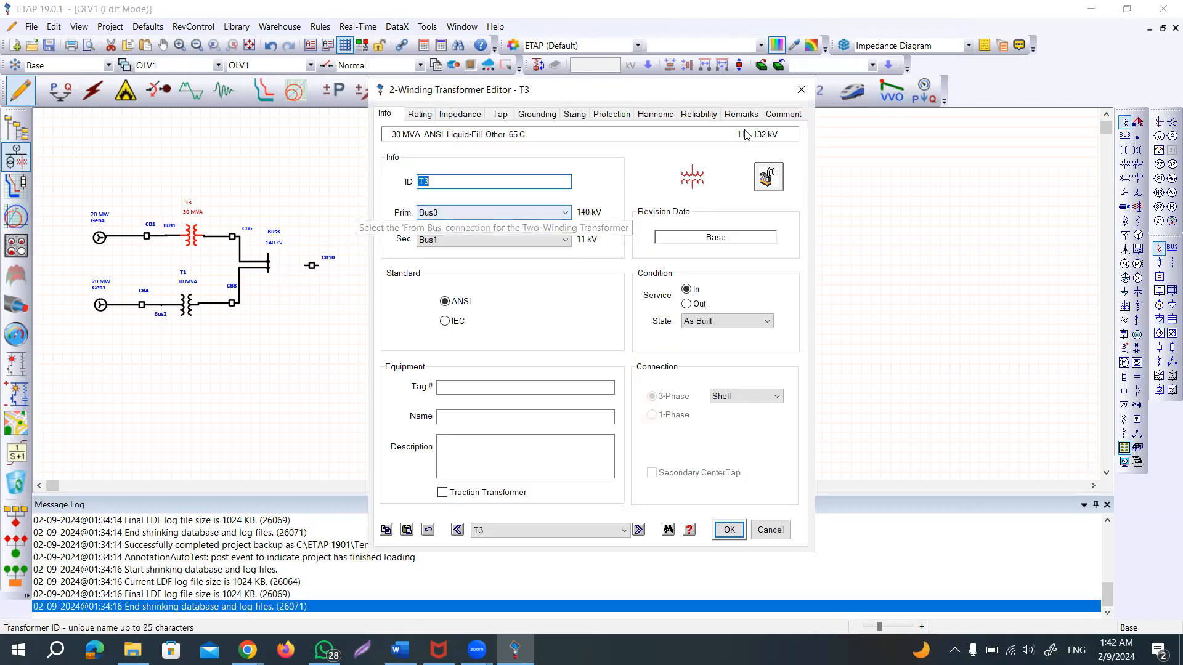
{"action": "left_click", "coordinate": [802, 92]}
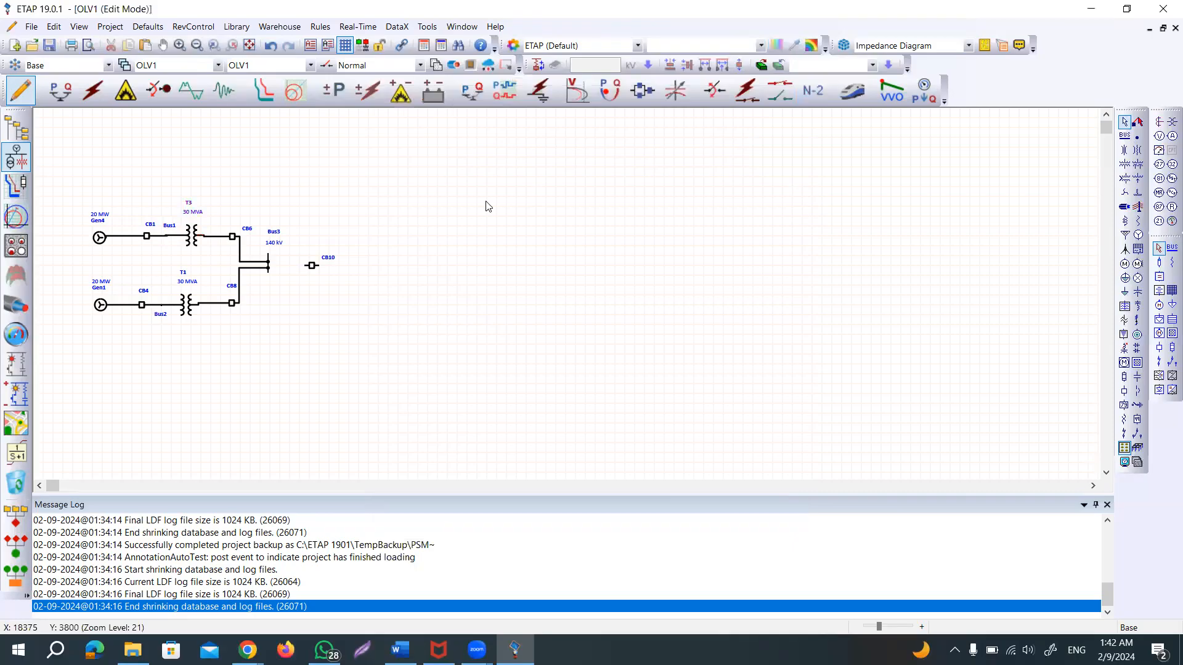
{"action": "left_click", "coordinate": [213, 237]}
{"action": "key", "text": "Delete"}
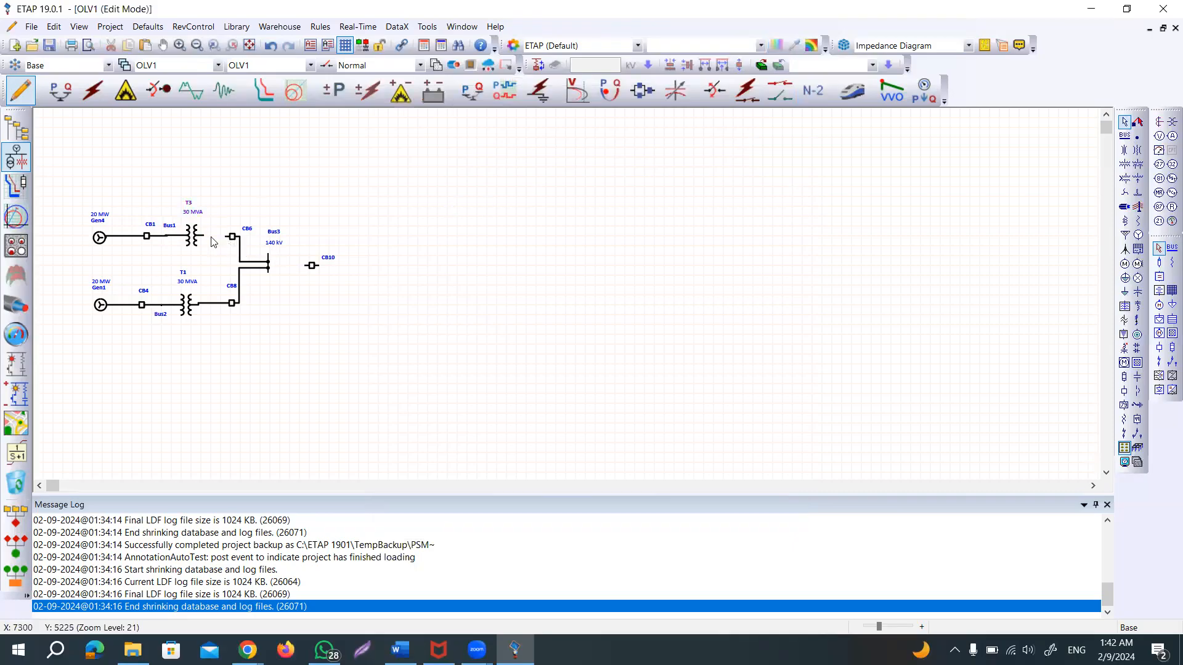
{"action": "left_click", "coordinate": [172, 239]}
{"action": "key", "text": "Delete"}
{"action": "left_click", "coordinate": [170, 307]}
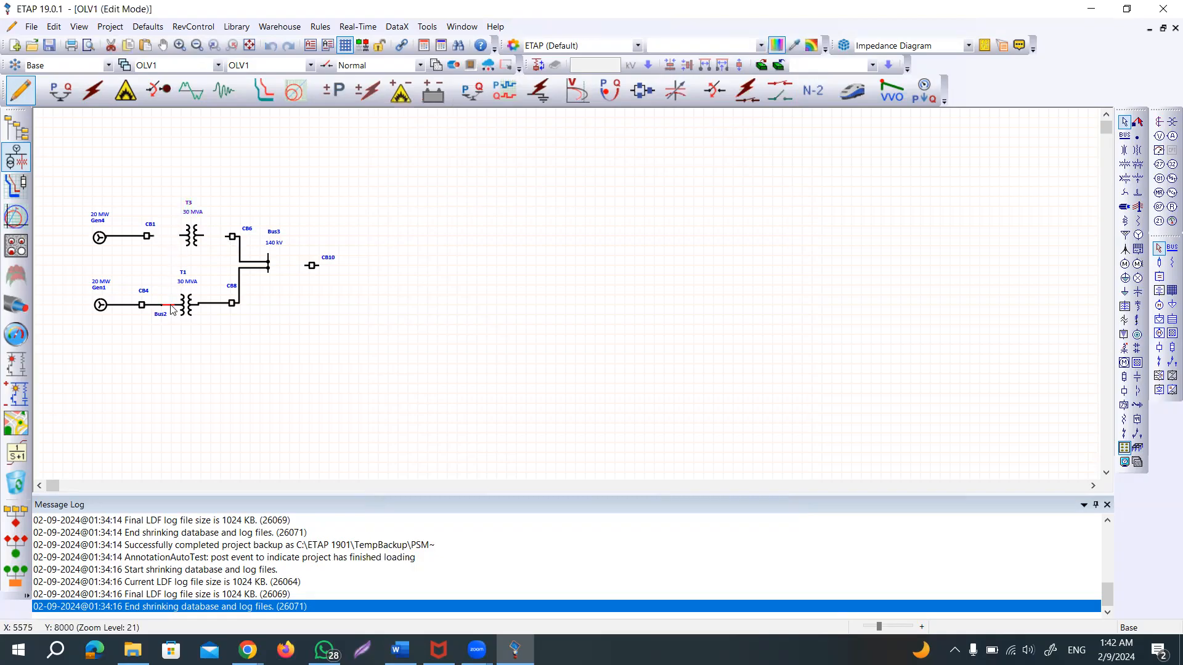
{"action": "key", "text": "Delete"}
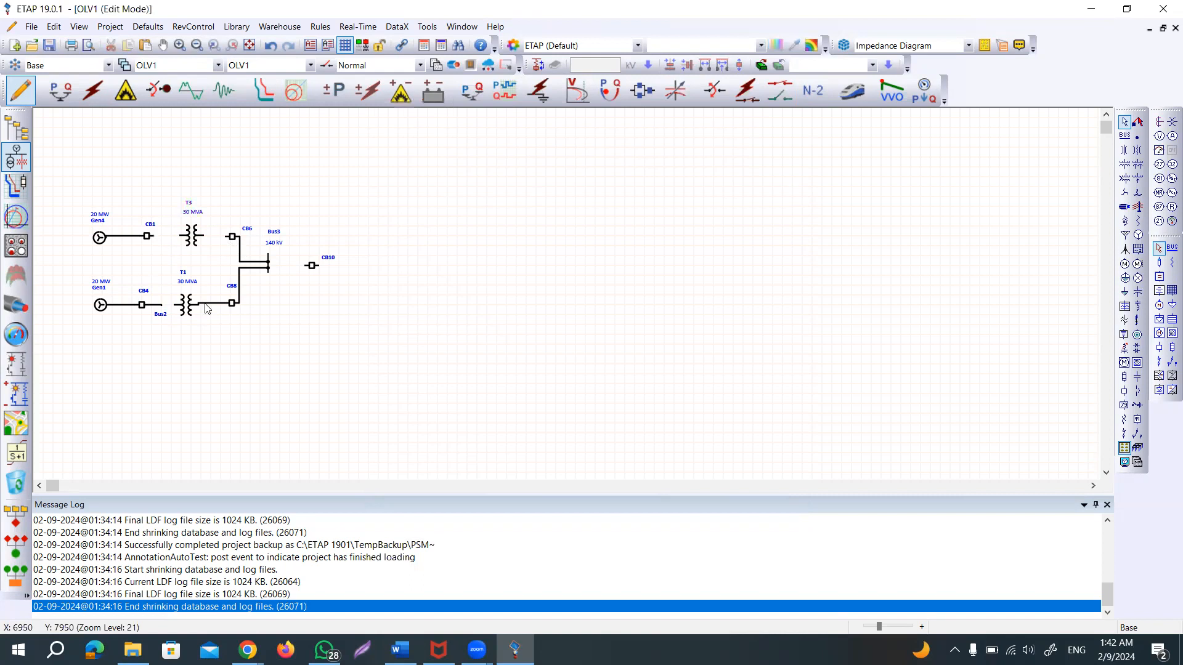
{"action": "left_click", "coordinate": [215, 305]}
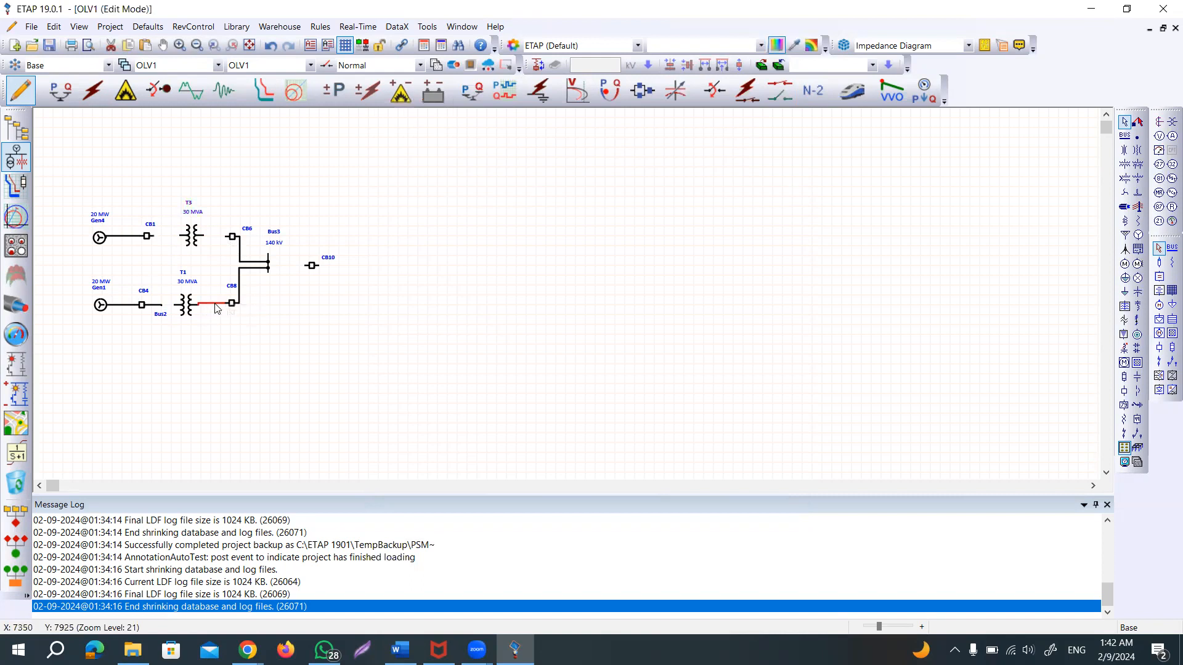
{"action": "key", "text": "Delete"}
- Reconnect both transformers to their neighbouring breakers, with T3's primary winding on the generator side
{"action": "left_click", "coordinate": [191, 238]}
{"action": "left_click_drag", "start_coordinate": [182, 242], "coordinate": [231, 236]}
{"action": "left_click_drag", "start_coordinate": [199, 305], "coordinate": [161, 305]}
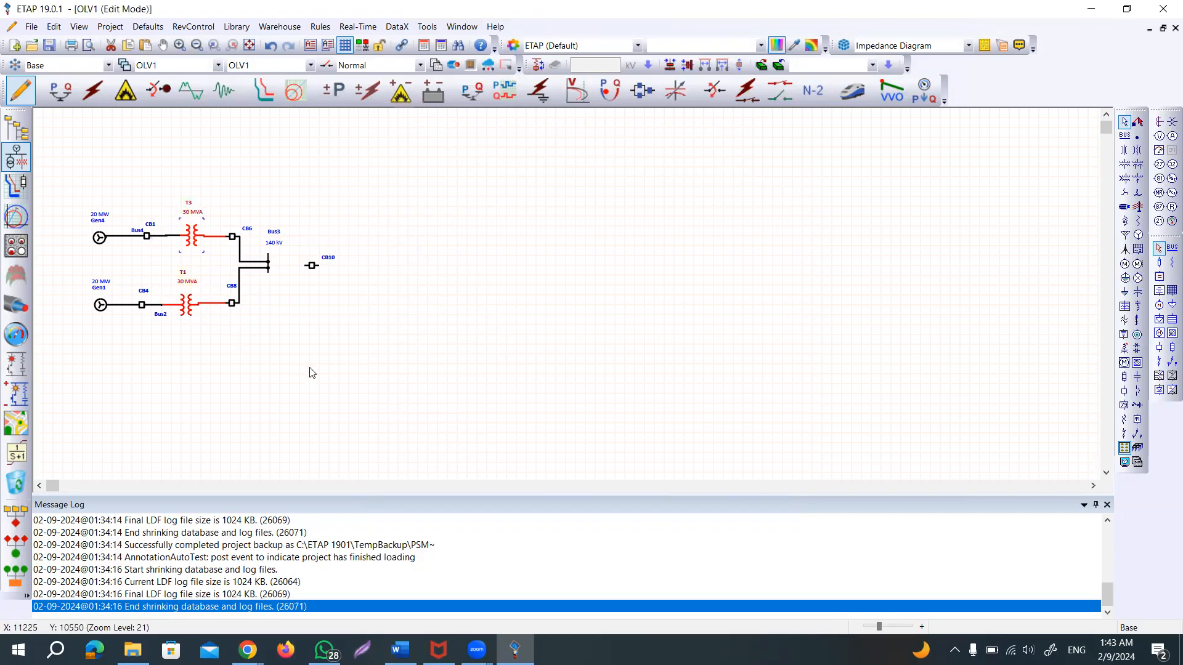
- Check the primary and secondary bus connections of transformers T3 and T1
{"action": "double_click", "coordinate": [195, 239]}
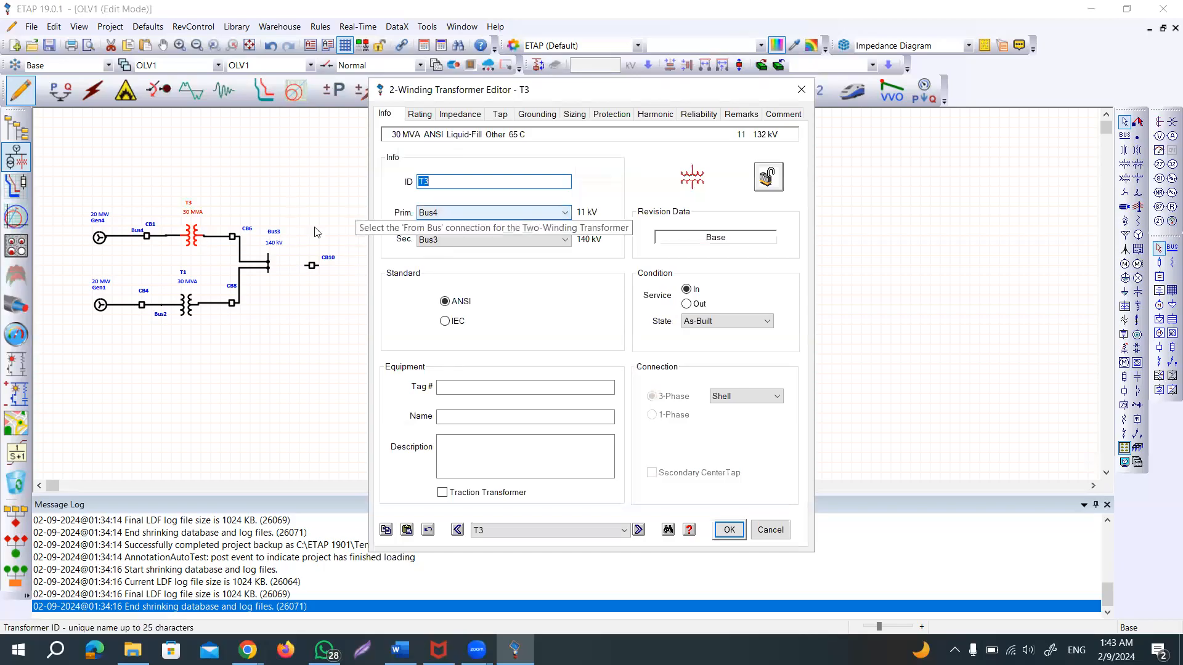
{"action": "left_click", "coordinate": [140, 231]}
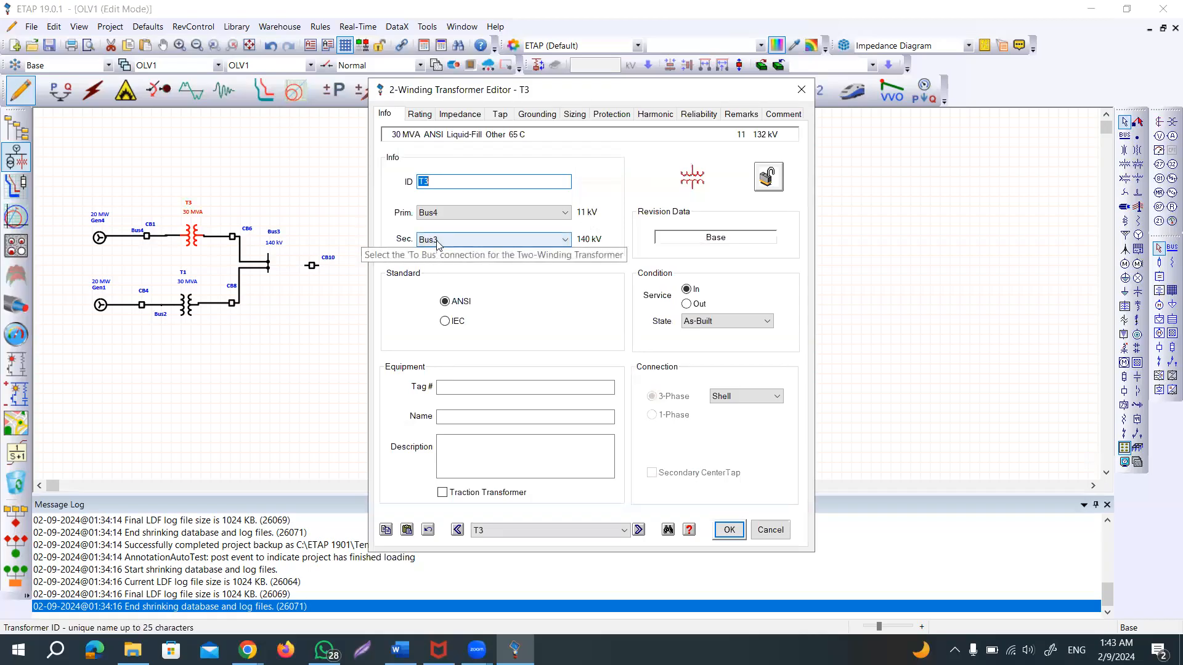
{"action": "left_click", "coordinate": [729, 529]}
{"action": "double_click", "coordinate": [184, 308]}
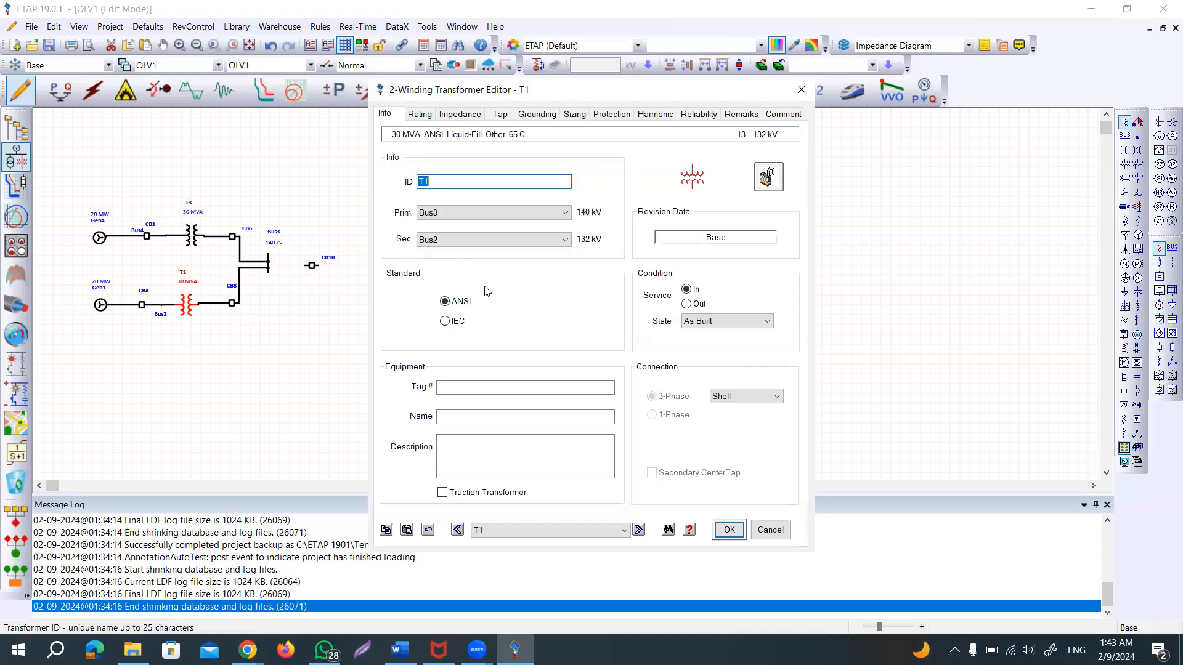
{"action": "left_click", "coordinate": [222, 339]}
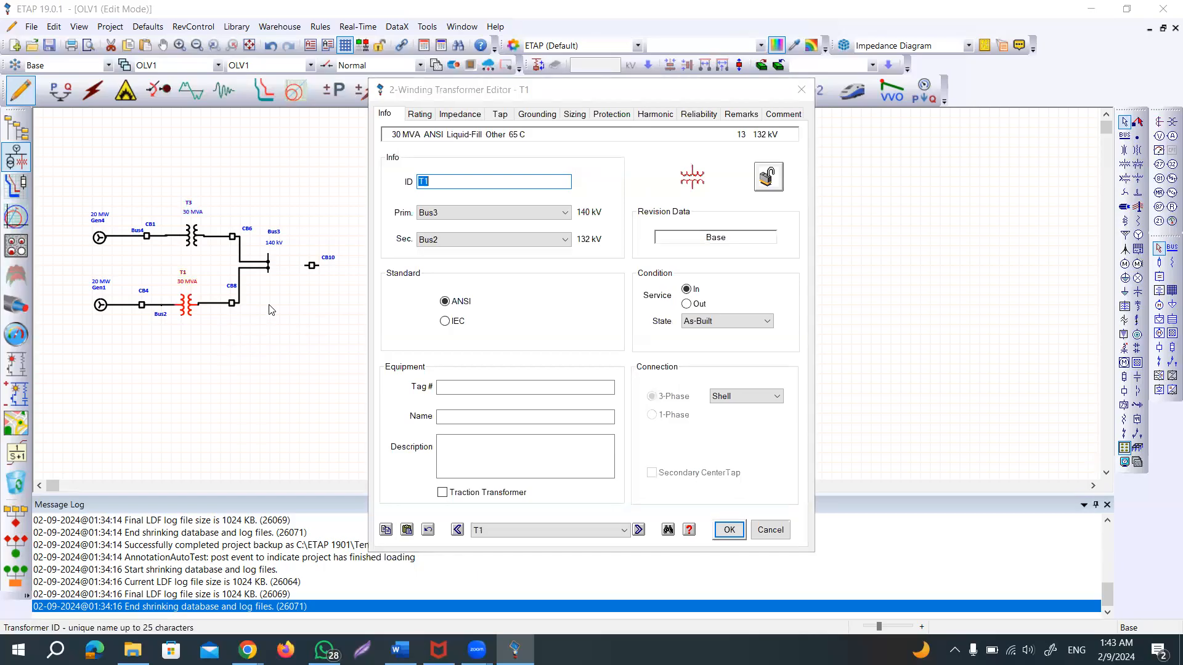
{"action": "left_click", "coordinate": [730, 530]}
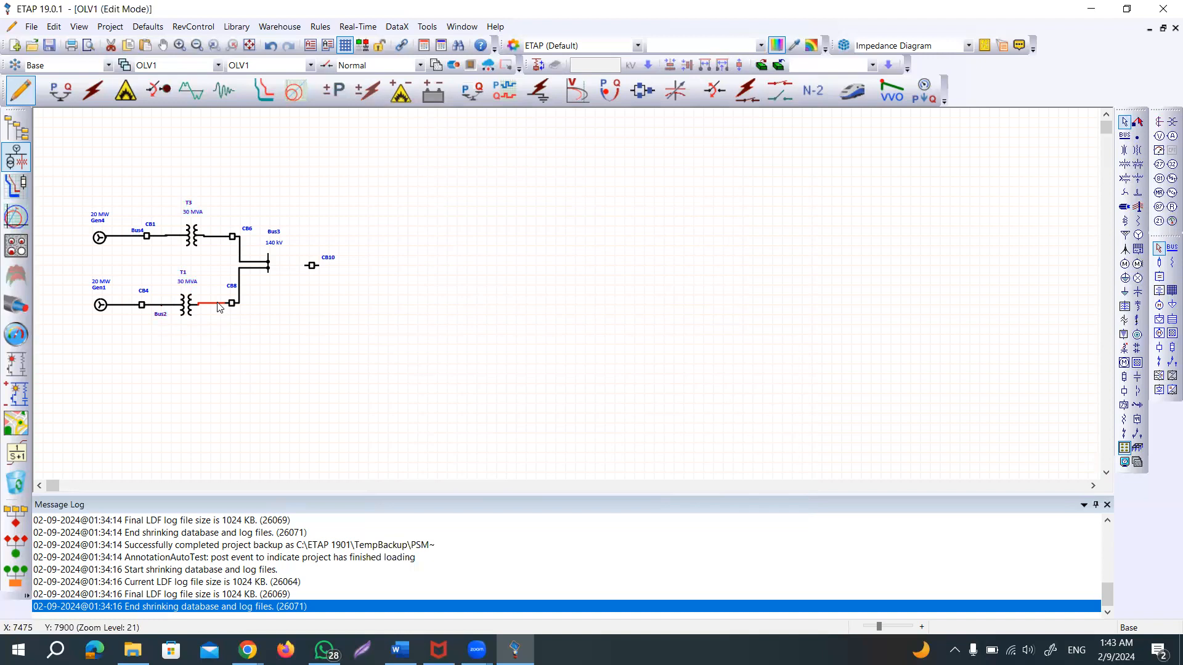
- Delete the lower transformer's connectors and reconnect it with its primary to Bus2 and its secondary to breaker CB8
{"action": "key", "text": "Delete"}
{"action": "left_click", "coordinate": [168, 305]}
{"action": "key", "text": "Delete"}
{"action": "left_click", "coordinate": [187, 308]}
{"action": "left_click", "coordinate": [243, 370]}
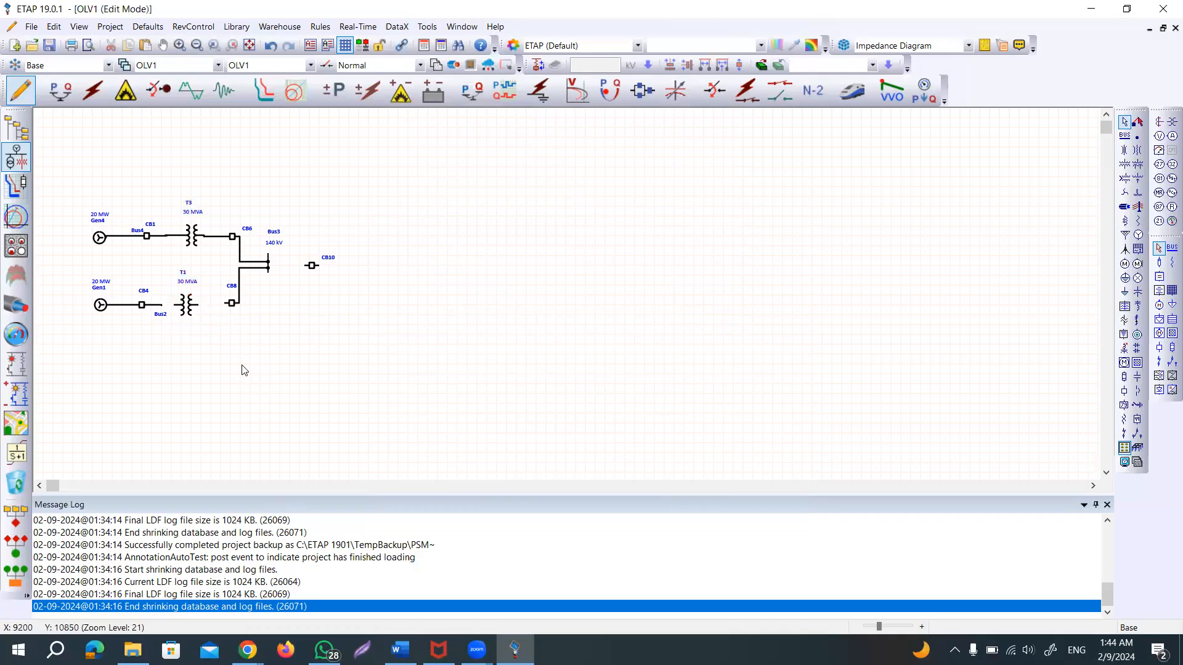
{"action": "left_click", "coordinate": [172, 308]}
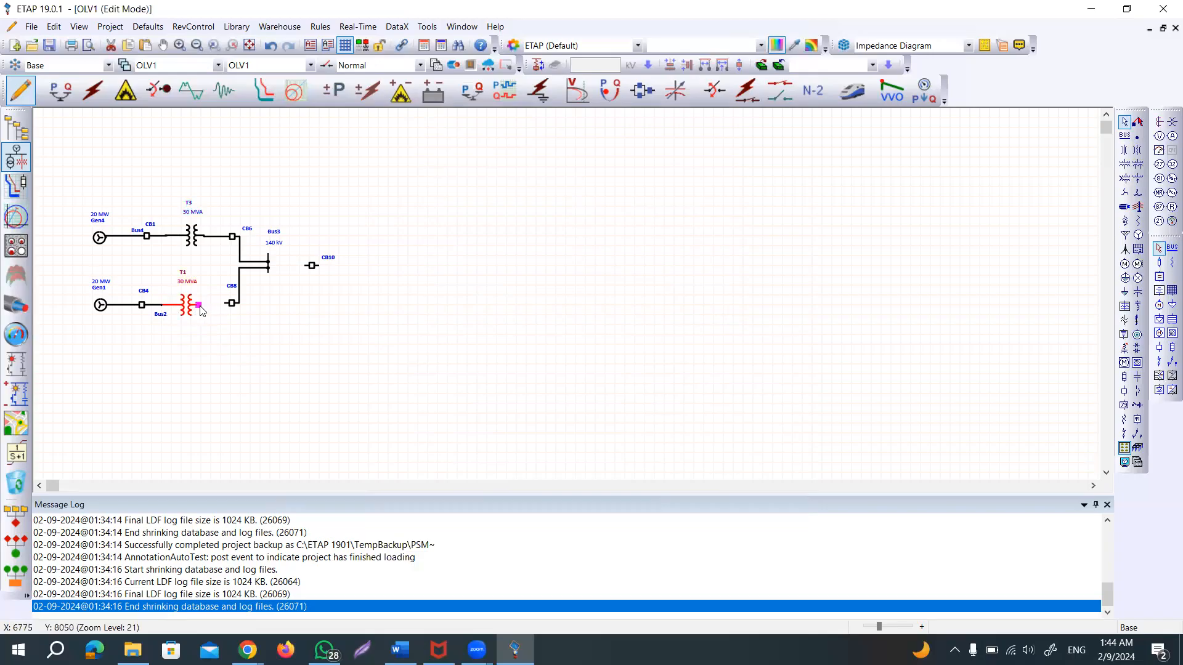
{"action": "left_click", "coordinate": [267, 351]}
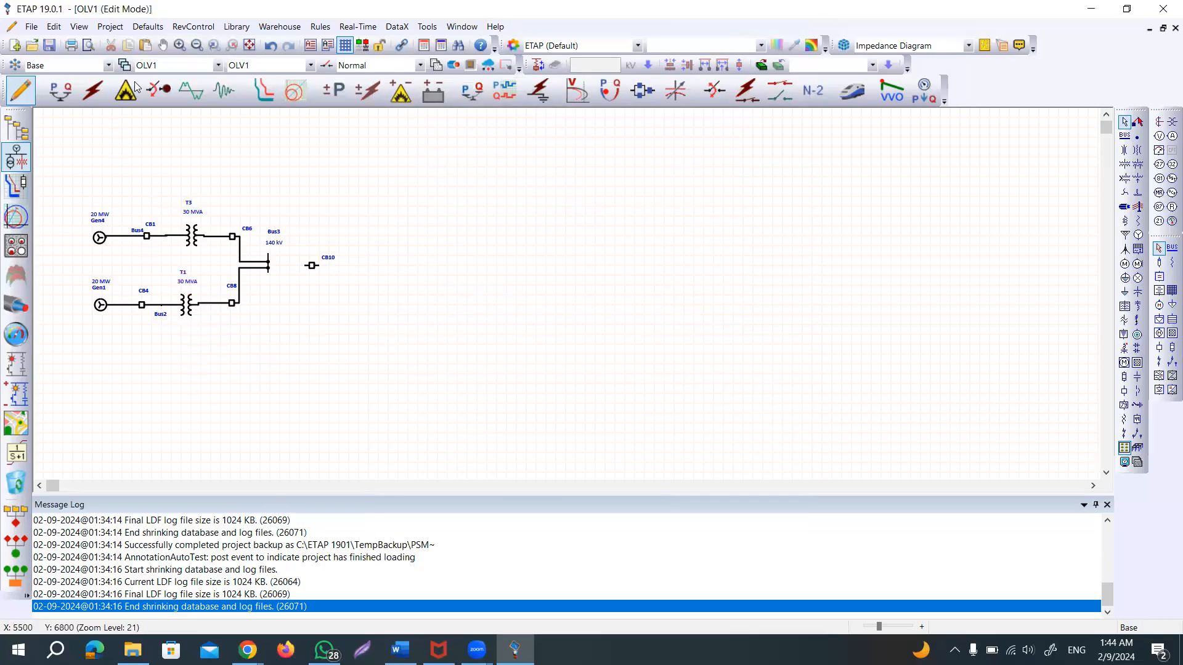
- Save the project with the option to save connections for external use enabled
{"action": "left_click", "coordinate": [50, 46]}
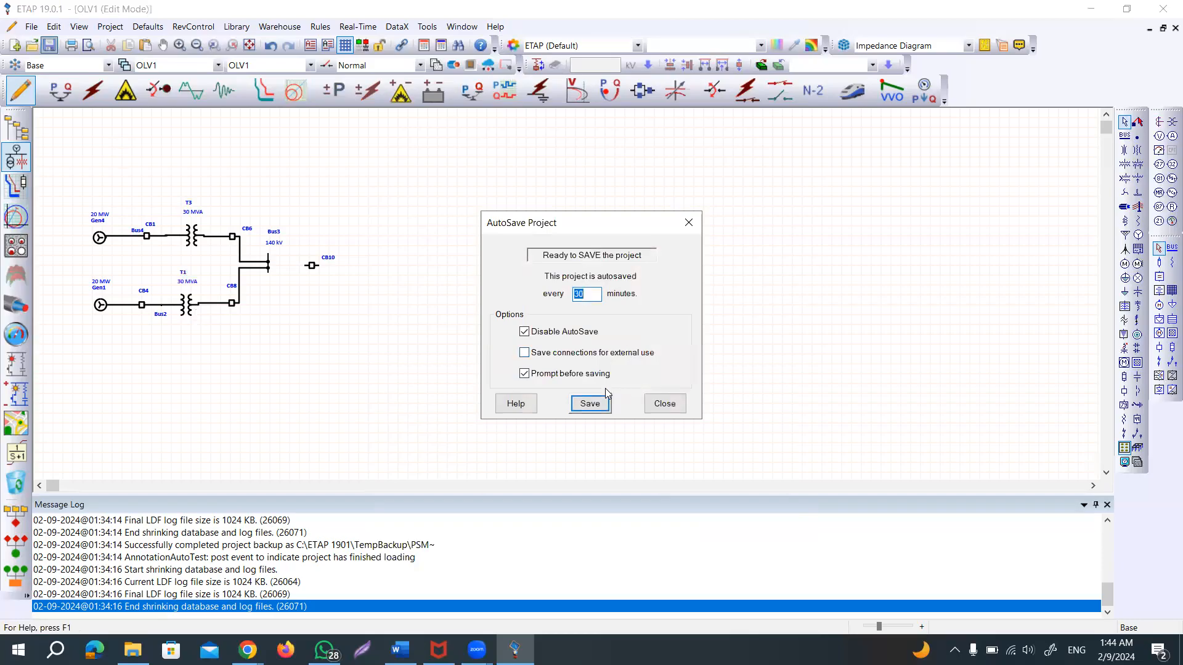
{"action": "left_click", "coordinate": [554, 354]}
{"action": "left_click", "coordinate": [538, 333]}
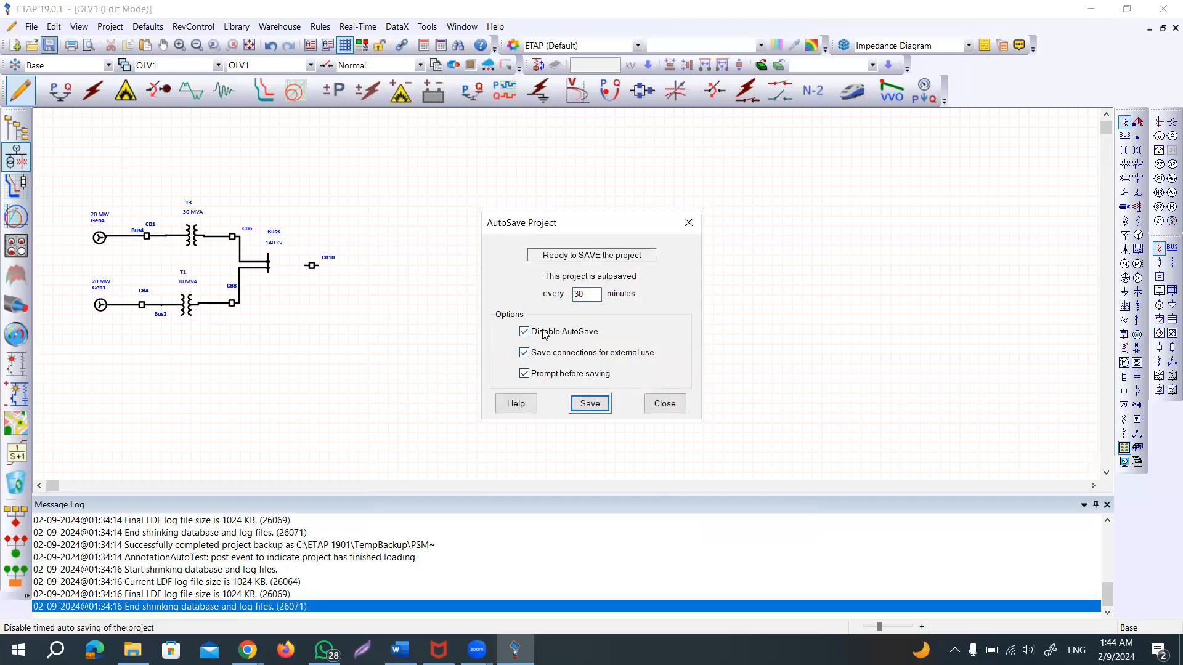
{"action": "left_click", "coordinate": [590, 404]}
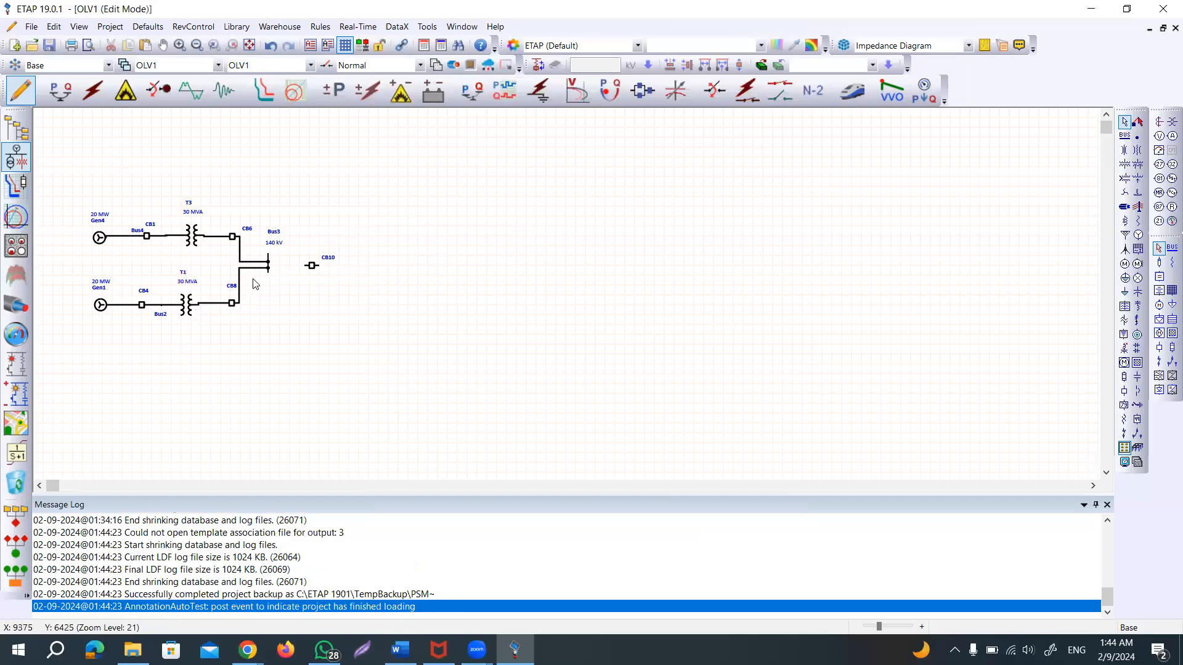
- Check the lower transformer T1's bus connections, rated voltages and nominal bus voltages
{"action": "left_click", "coordinate": [186, 306]}
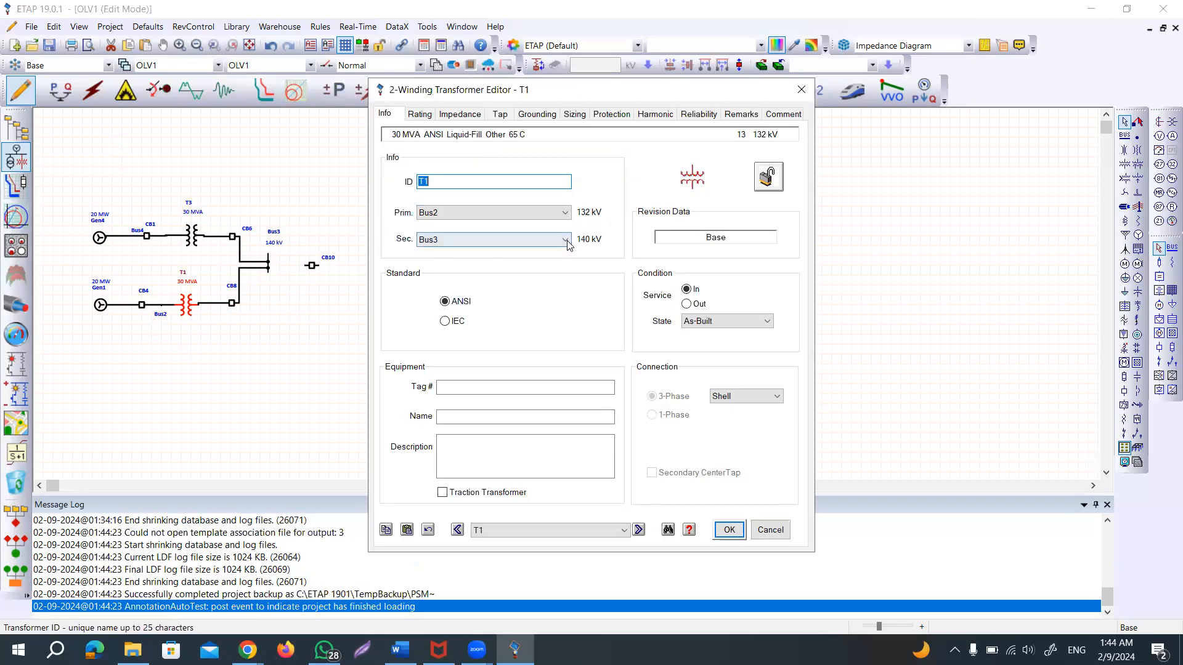
{"action": "left_click_drag", "start_coordinate": [520, 103], "coordinate": [519, 130]}
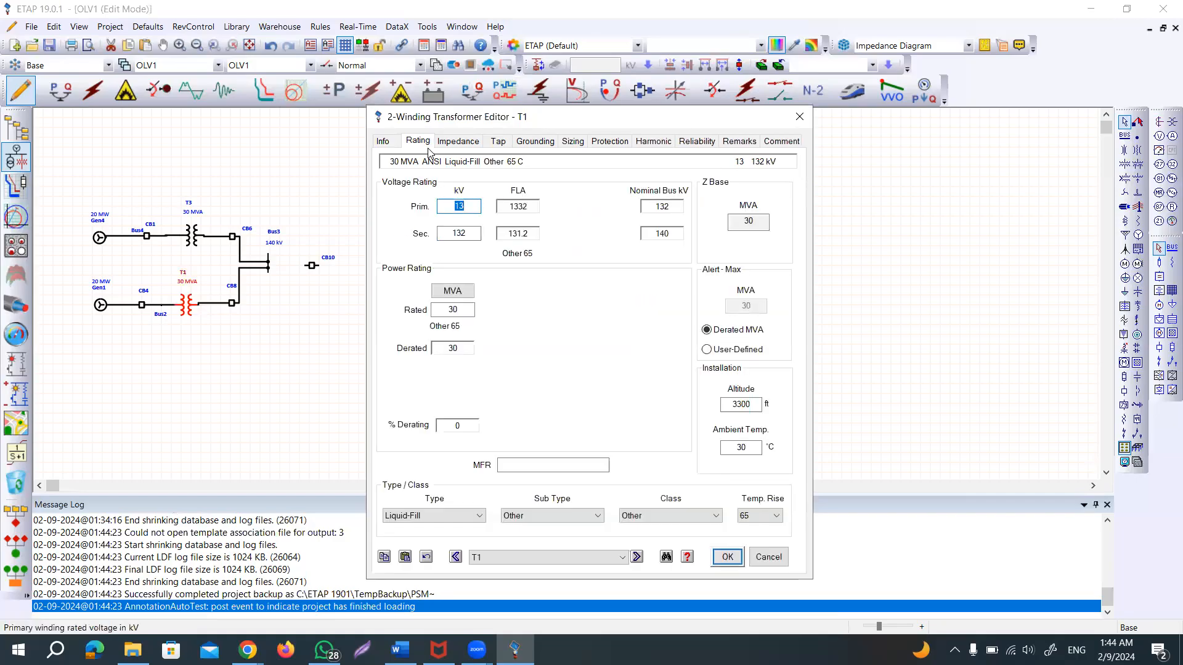
{"action": "left_click", "coordinate": [563, 302]}
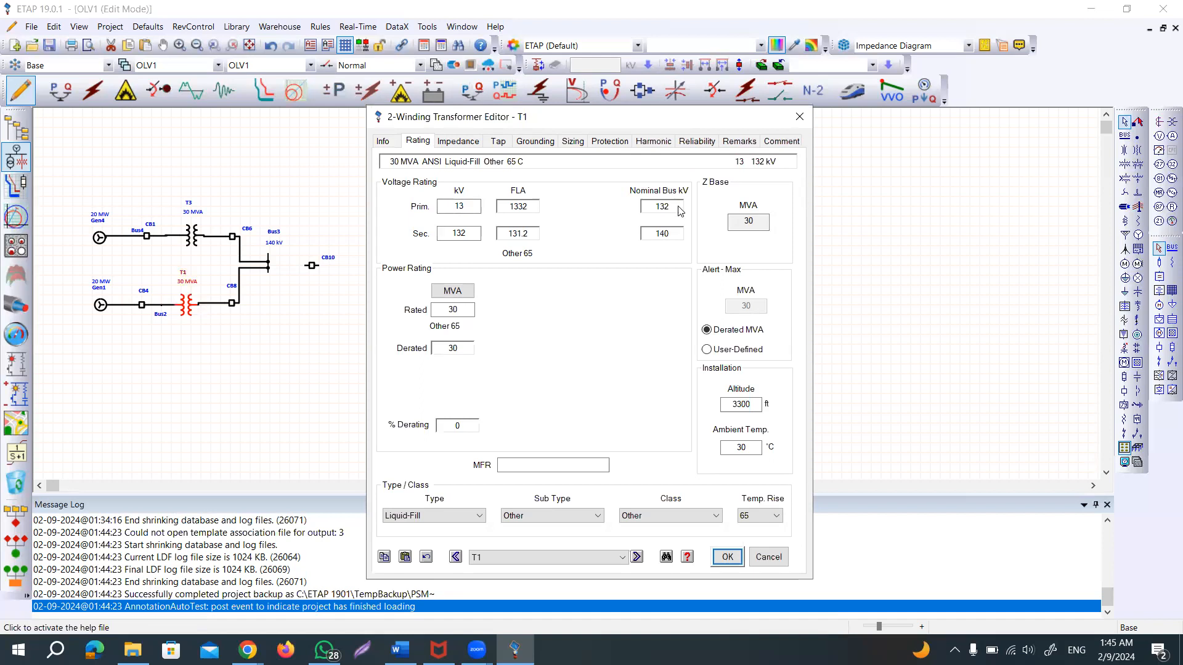
{"action": "left_click", "coordinate": [799, 117]}
- Connect breaker CB10 to the vertical bus and move its label directly above the breaker
{"action": "mouse_move", "coordinate": [305, 266]}
{"action": "left_mouse_down"}
{"action": "mouse_move", "coordinate": [269, 265]}
{"action": "mouse_move", "coordinate": [333, 258]}
{"action": "mouse_move", "coordinate": [317, 249]}
{"action": "left_mouse_up"}
{"action": "left_click", "coordinate": [465, 223]}
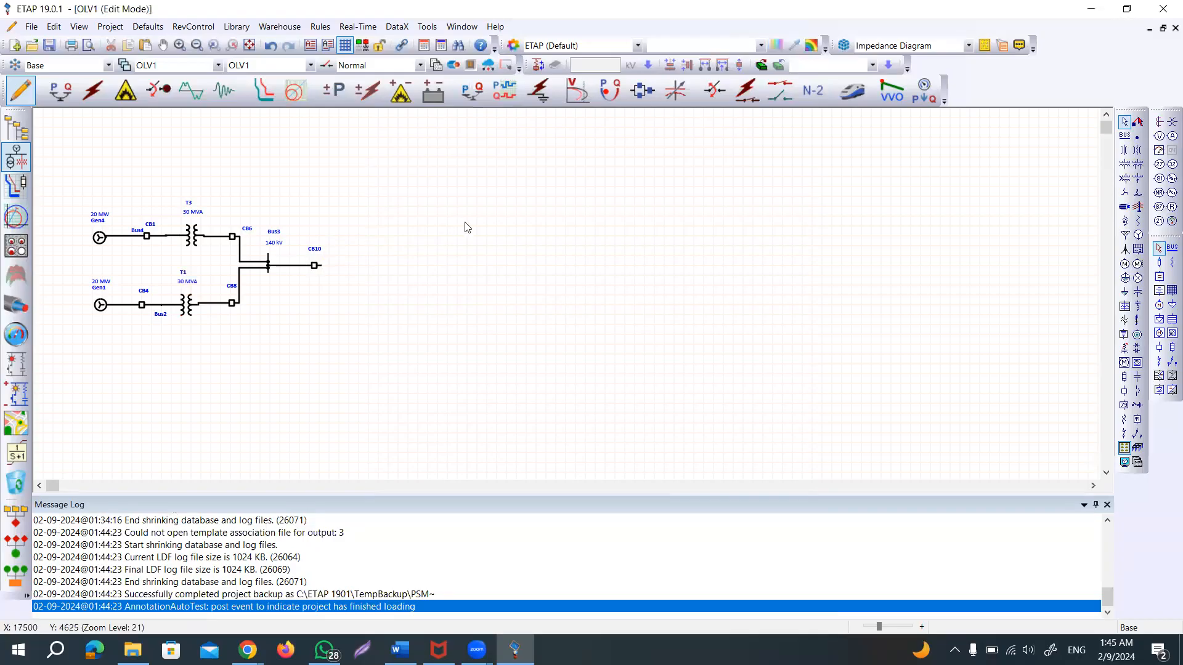
- Place a transmission line beyond breaker CB10, rotate it to horizontal and align it with the breaker
{"action": "left_click", "coordinate": [1137, 207]}
{"action": "left_click", "coordinate": [363, 267]}
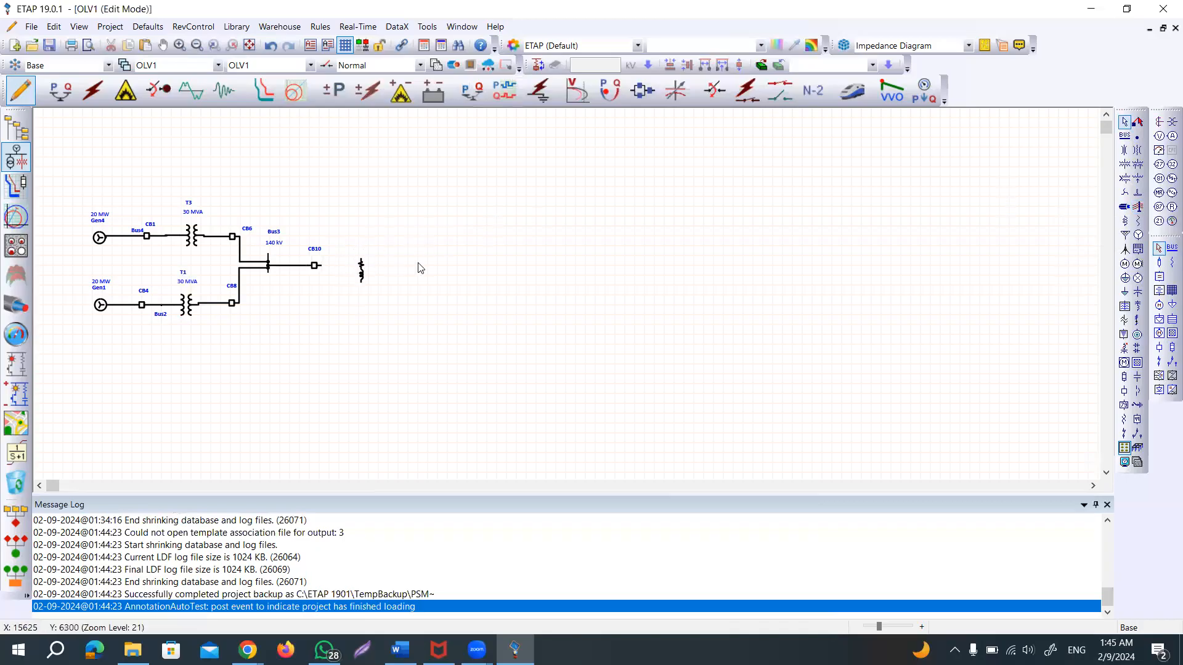
{"action": "left_click", "coordinate": [362, 271]}
{"action": "key", "text": "ctrl+r"}
{"action": "mouse_move", "coordinate": [363, 276]}
{"action": "left_mouse_down"}
{"action": "mouse_move", "coordinate": [418, 269]}
{"action": "mouse_move", "coordinate": [362, 274]}
{"action": "mouse_move", "coordinate": [371, 264]}
{"action": "left_mouse_up"}
{"action": "left_click", "coordinate": [334, 286]}
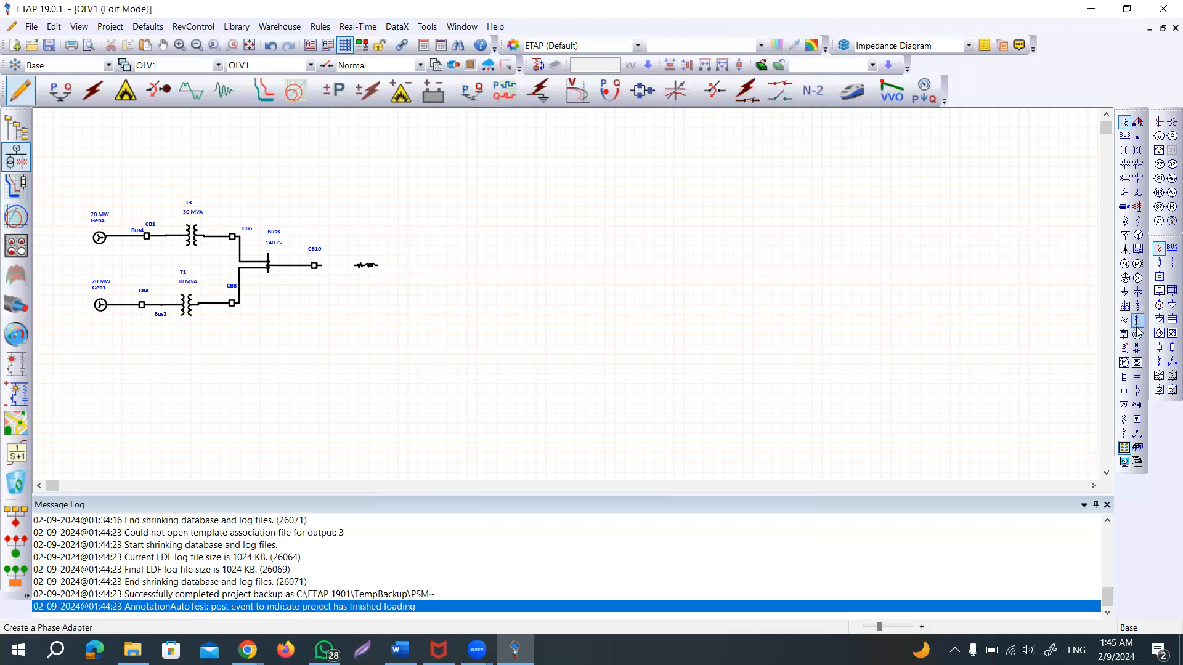
- Place a circuit breaker in line beyond the transmission line and rotate it to horizontal
{"action": "left_click", "coordinate": [1122, 393]}
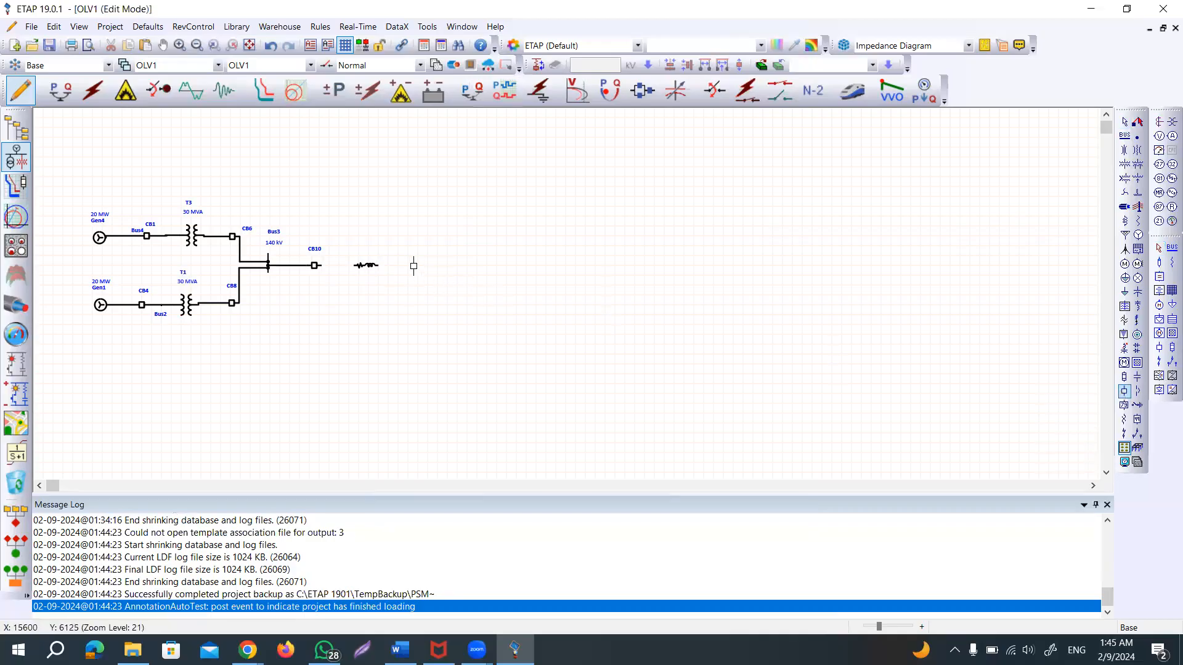
{"action": "left_click", "coordinate": [428, 264]}
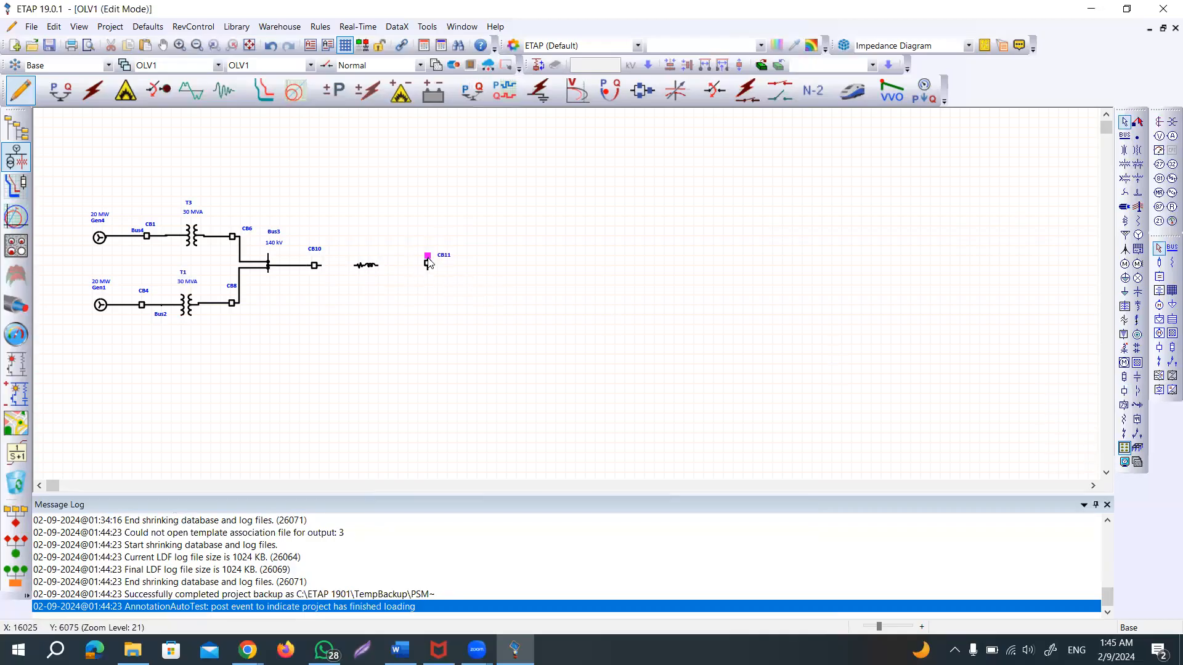
{"action": "left_click", "coordinate": [429, 266]}
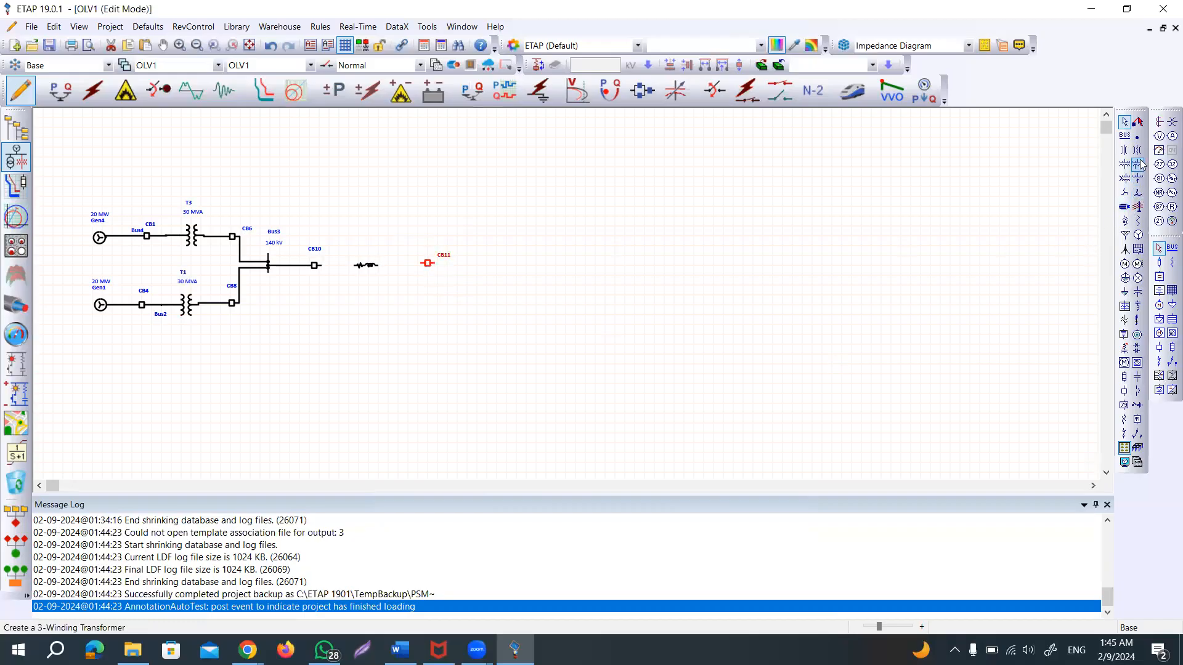
- Place a bus beyond breaker CB11, rotate it to vertical and move its label above it
{"action": "left_click", "coordinate": [1125, 135]}
{"action": "left_click", "coordinate": [488, 265]}
{"action": "left_click", "coordinate": [488, 266]}
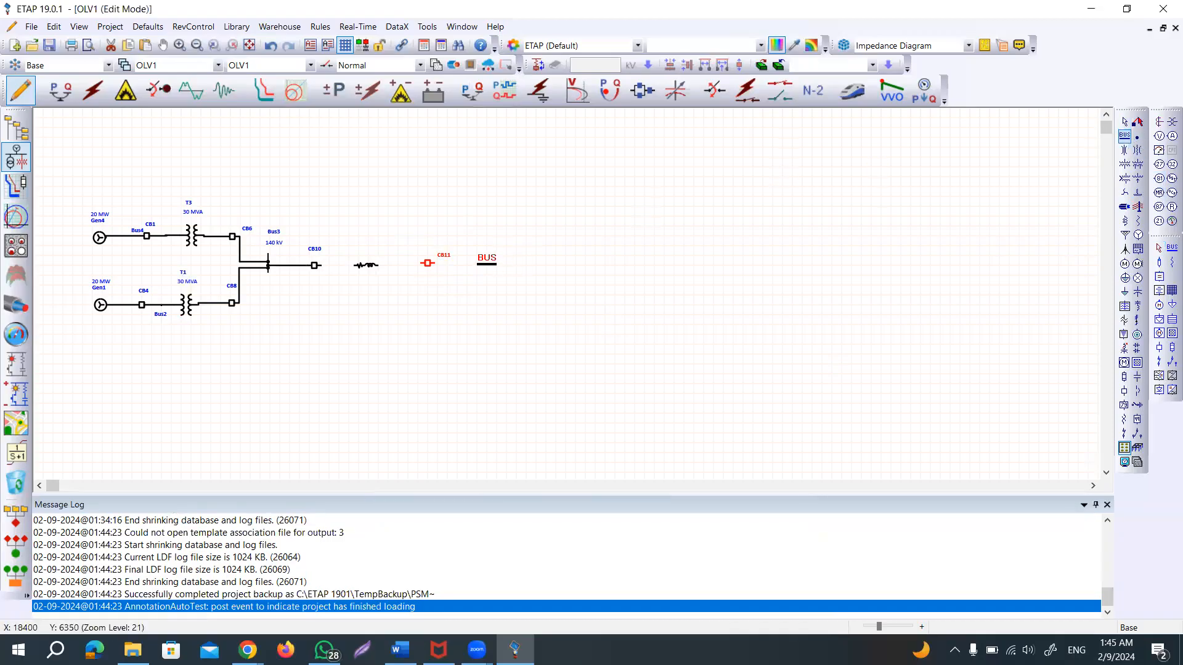
{"action": "left_click", "coordinate": [488, 267]}
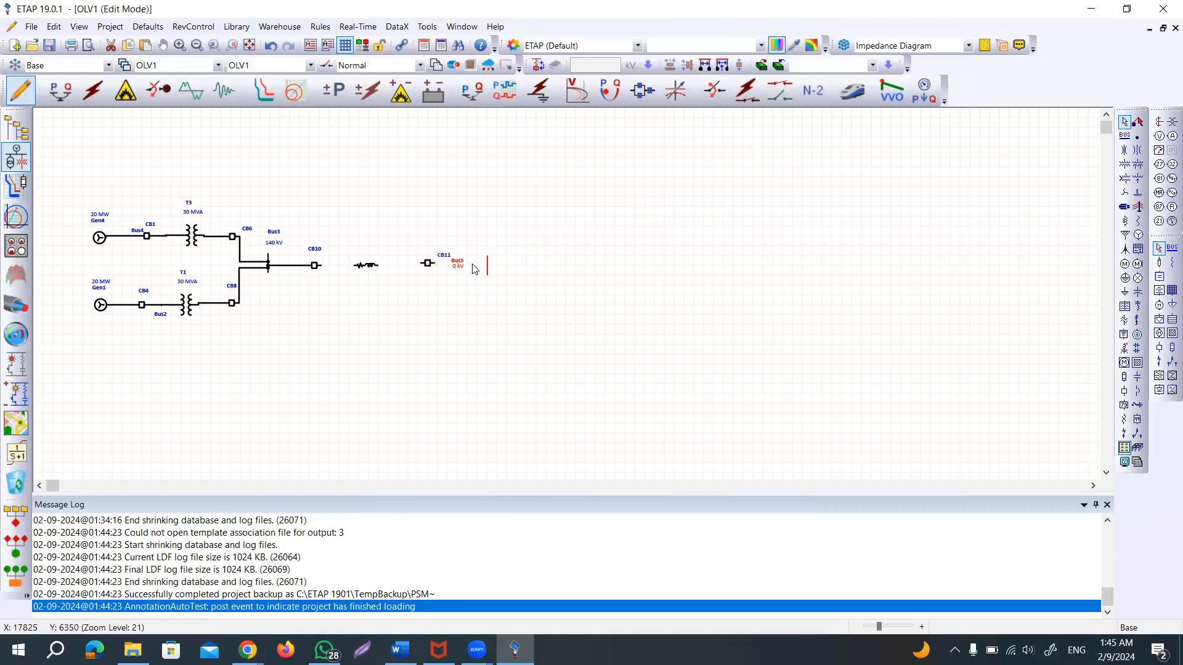
{"action": "left_click_drag", "start_coordinate": [460, 262], "coordinate": [489, 243]}
{"action": "left_click", "coordinate": [540, 274]}
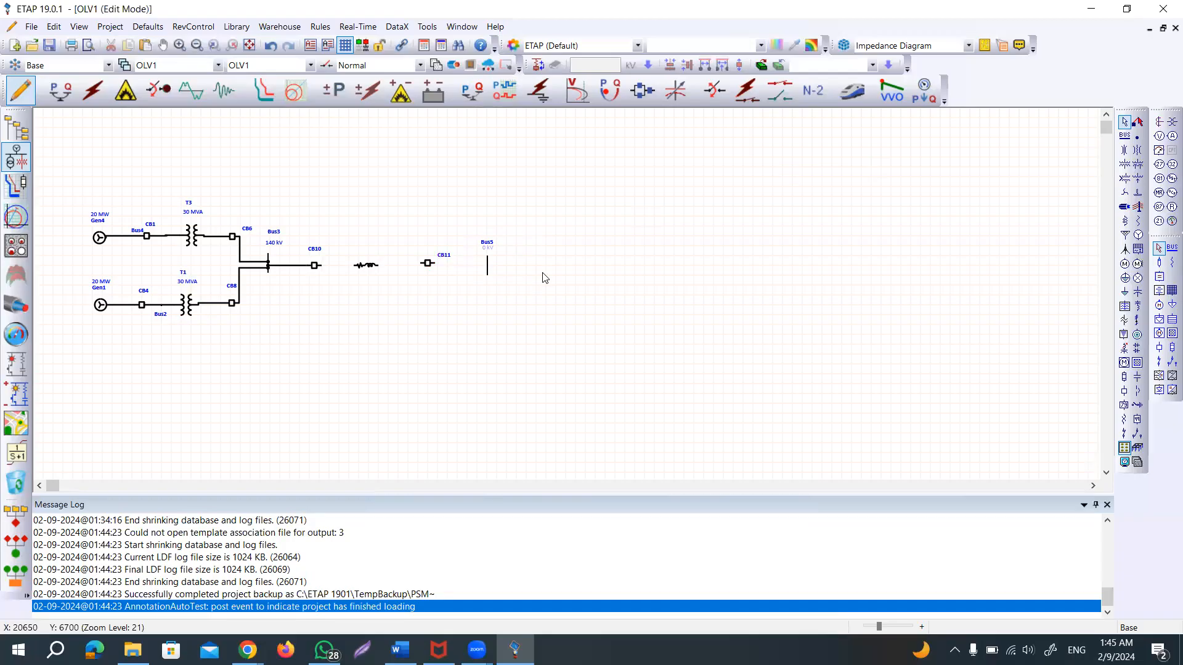
- Copy breaker CB11 and paste the duplicate in line just beyond the new vertical bus, Bus5
{"action": "left_click", "coordinate": [428, 264]}
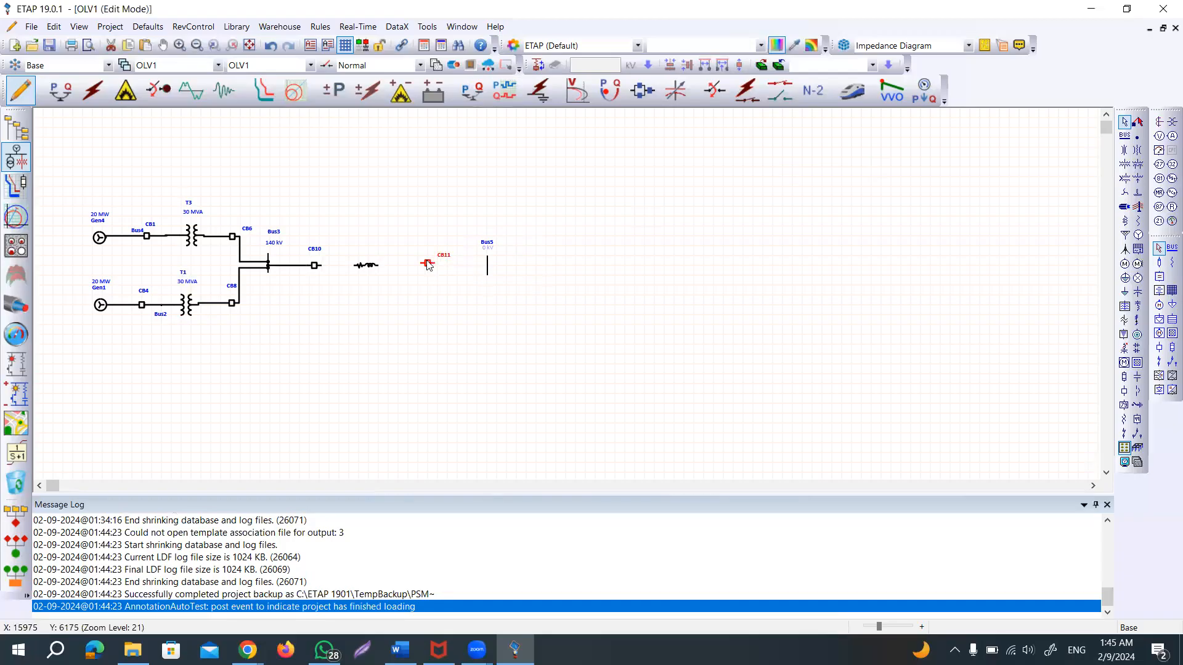
{"action": "left_click", "coordinate": [428, 264]}
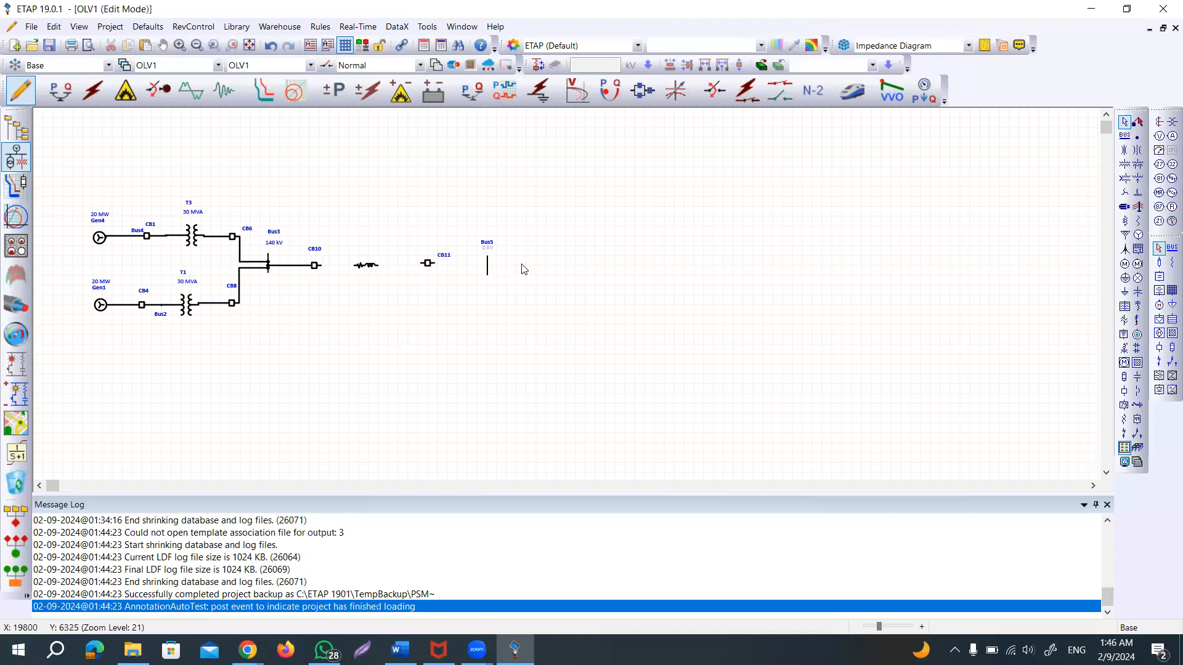
{"action": "key", "text": "ctrl+v"}
{"action": "left_click", "coordinate": [537, 233]}
- Place a two-winding transformer in line beyond breaker CB13, rotate it to horizontal and move its label above it
{"action": "left_click", "coordinate": [1124, 164]}
{"action": "left_click", "coordinate": [583, 262]}
{"action": "left_click", "coordinate": [584, 262]}
{"action": "key", "text": "ctrl+r"}
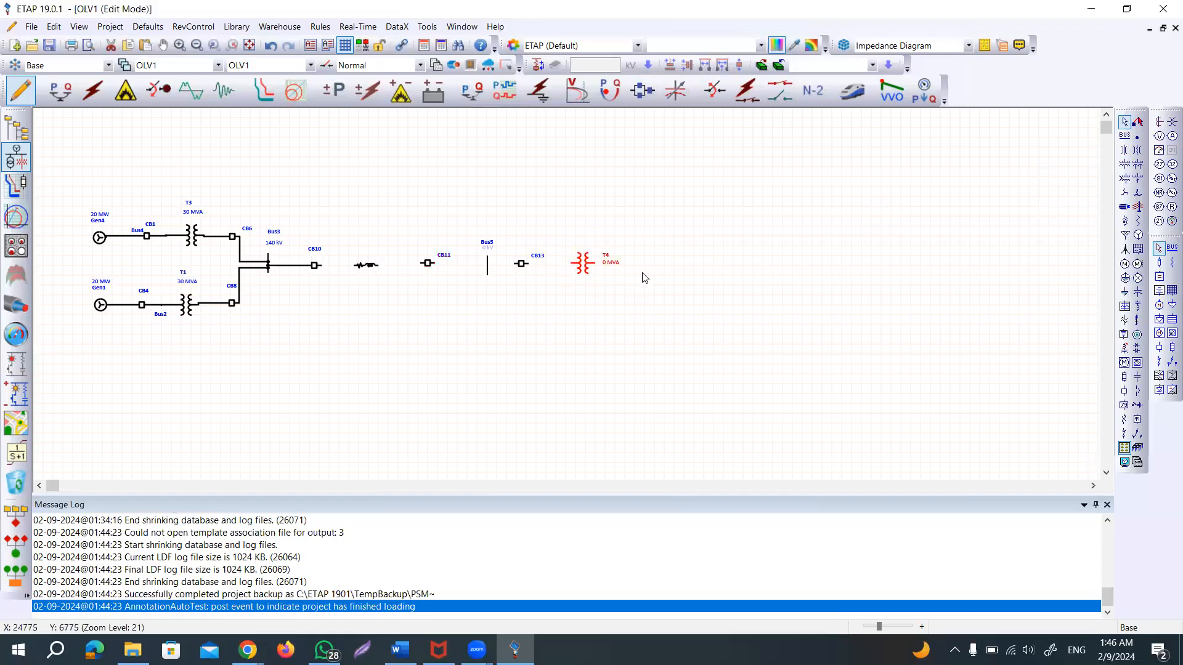
{"action": "left_click_drag", "start_coordinate": [610, 266], "coordinate": [585, 243]}
{"action": "left_click", "coordinate": [646, 242]}
- Copy breaker CB13 and paste the duplicate in line beyond transformer T4
{"action": "left_click", "coordinate": [523, 266]}
{"action": "left_click", "coordinate": [522, 266]}
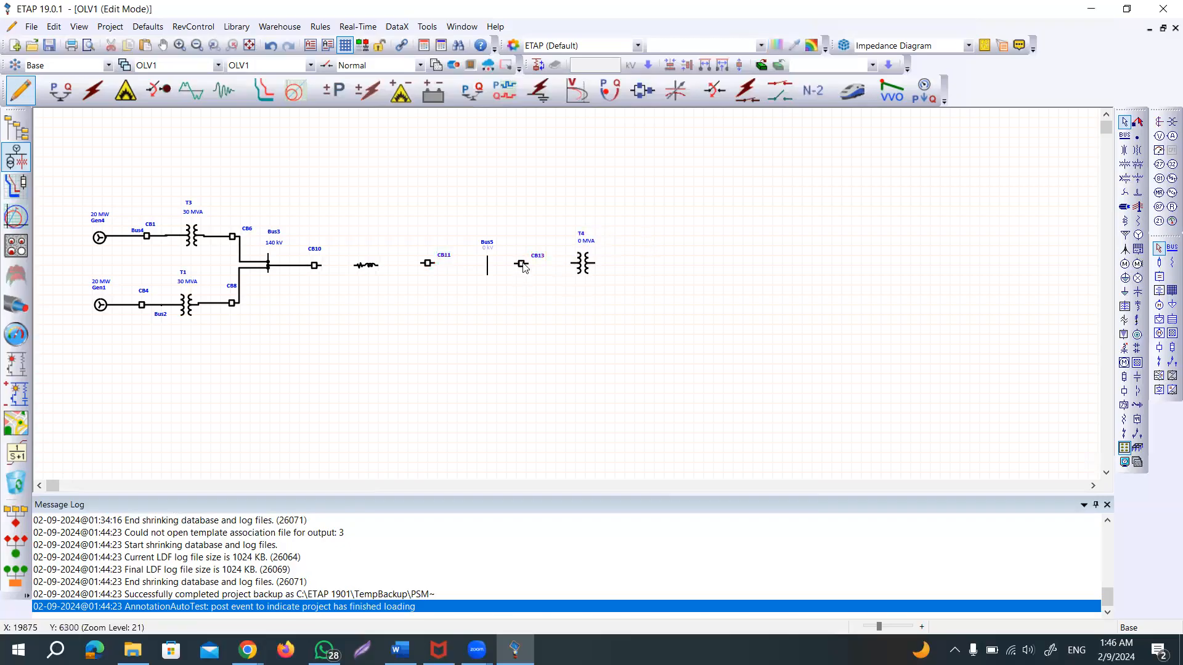
{"action": "left_click", "coordinate": [629, 263]}
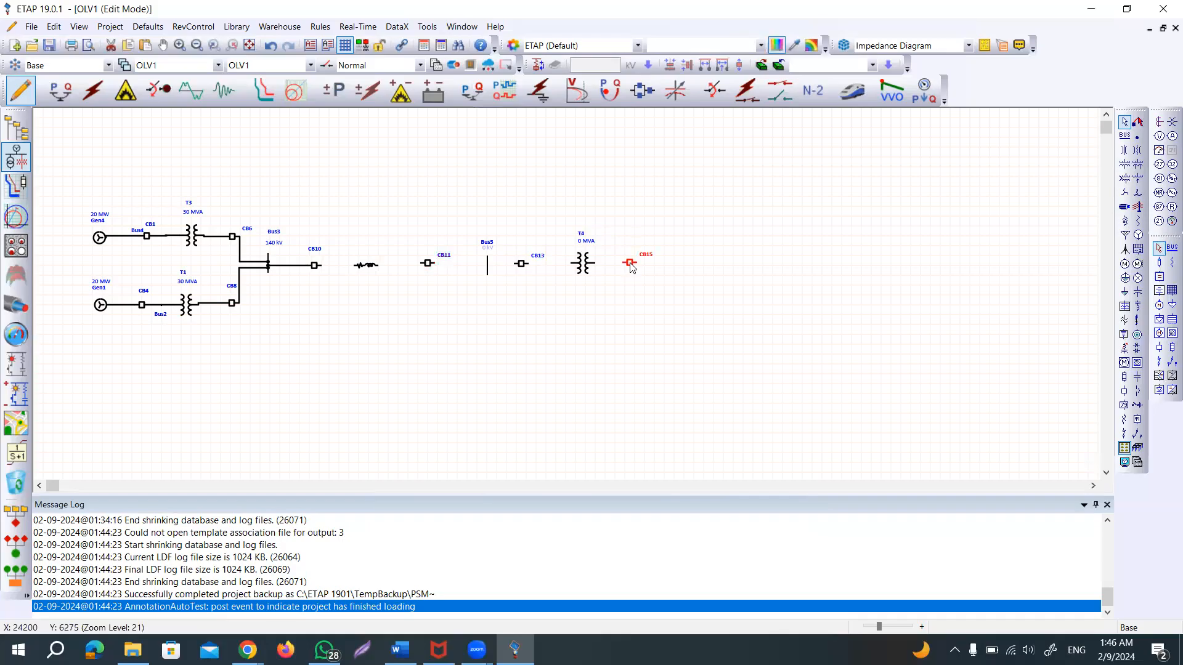
{"action": "left_click", "coordinate": [683, 213]}
- Copy the vertical bus Bus5 and paste the duplicate in line beyond breaker CB15
{"action": "left_click", "coordinate": [488, 269]}
{"action": "left_click", "coordinate": [492, 270]}
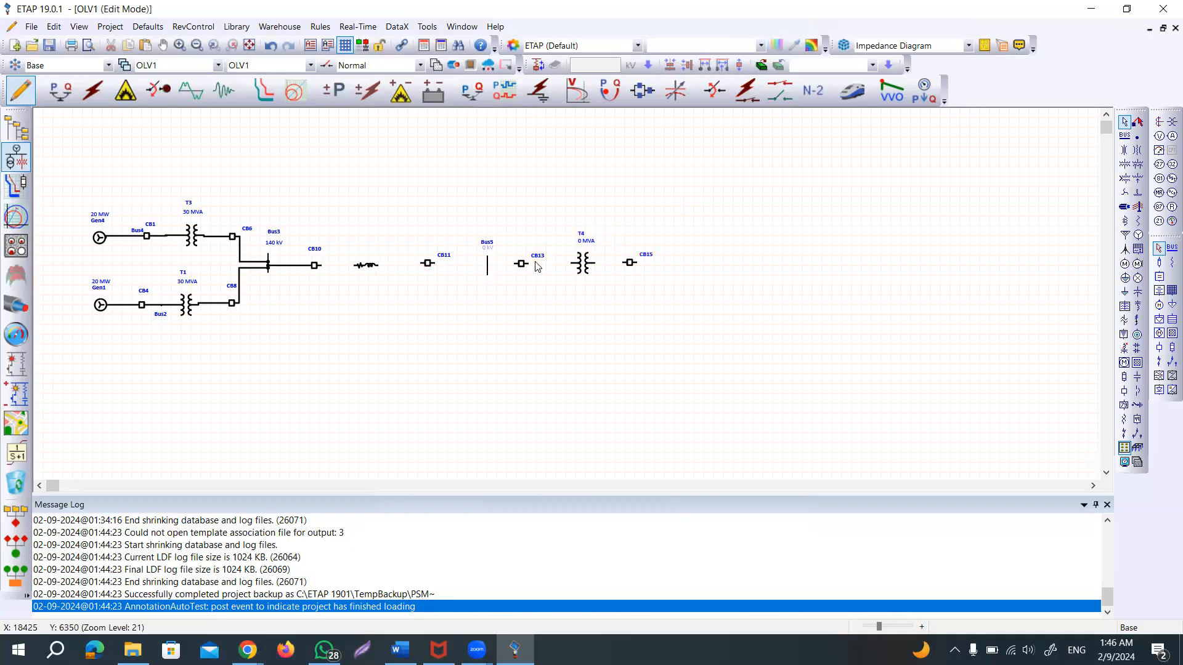
{"action": "left_click", "coordinate": [690, 265]}
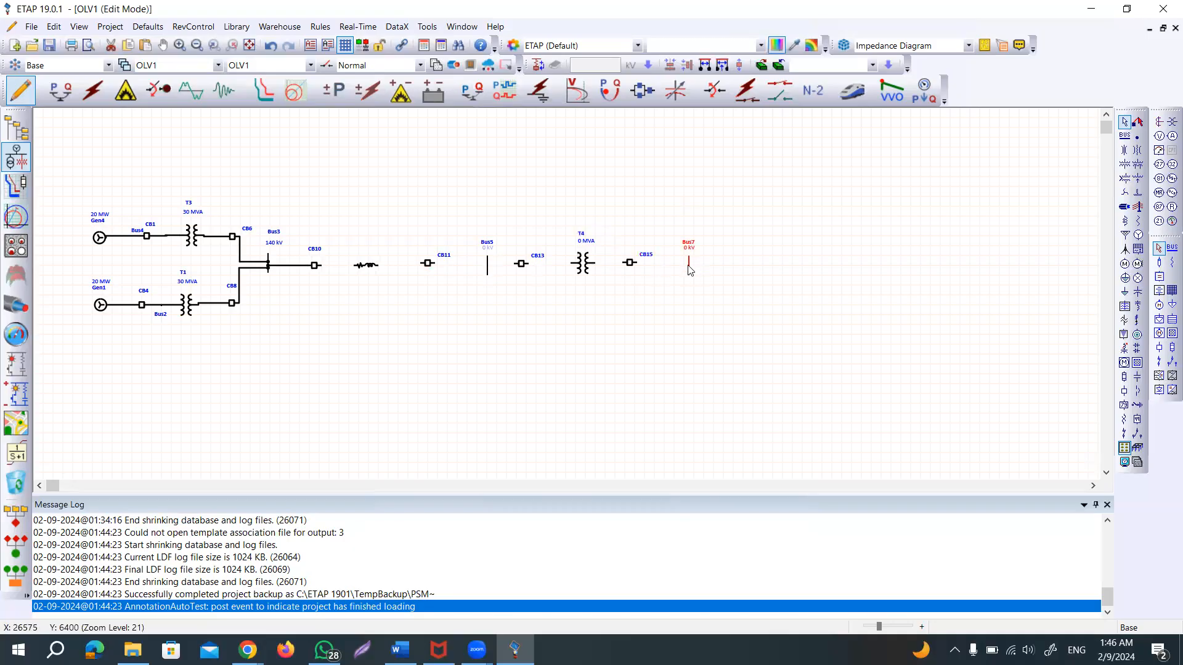
{"action": "left_click", "coordinate": [630, 265]}
{"action": "left_click", "coordinate": [630, 265]}
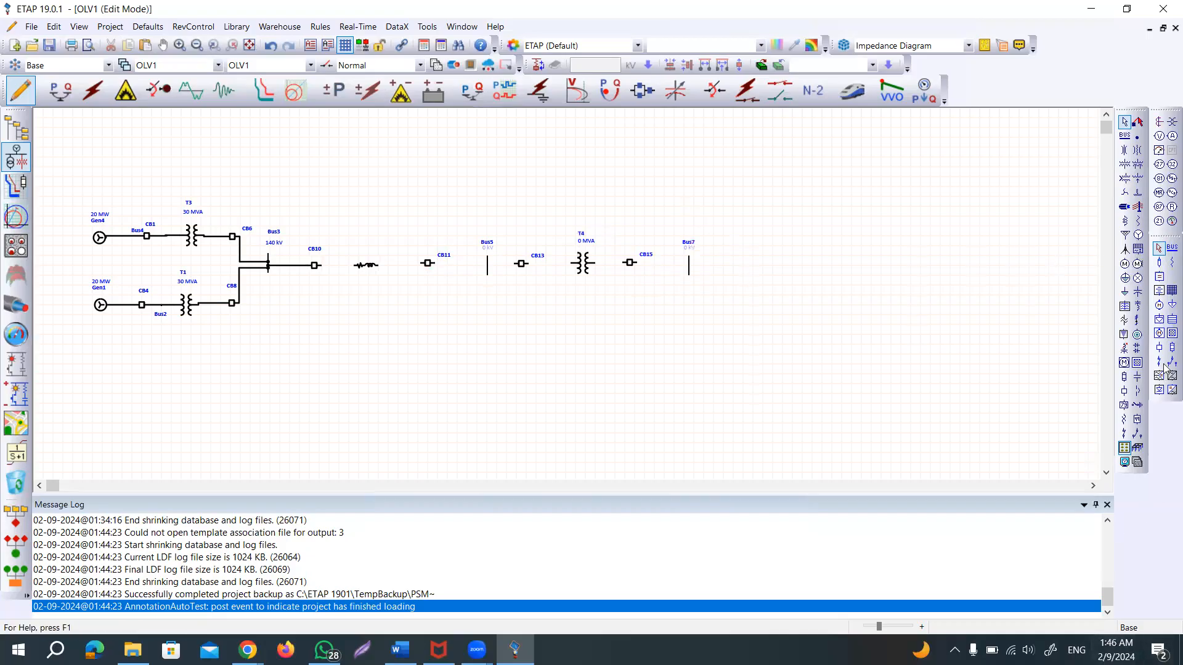
- Place a lumped load below and beyond Bus7, and paste a copy of it alongside
{"action": "left_click", "coordinate": [1125, 279]}
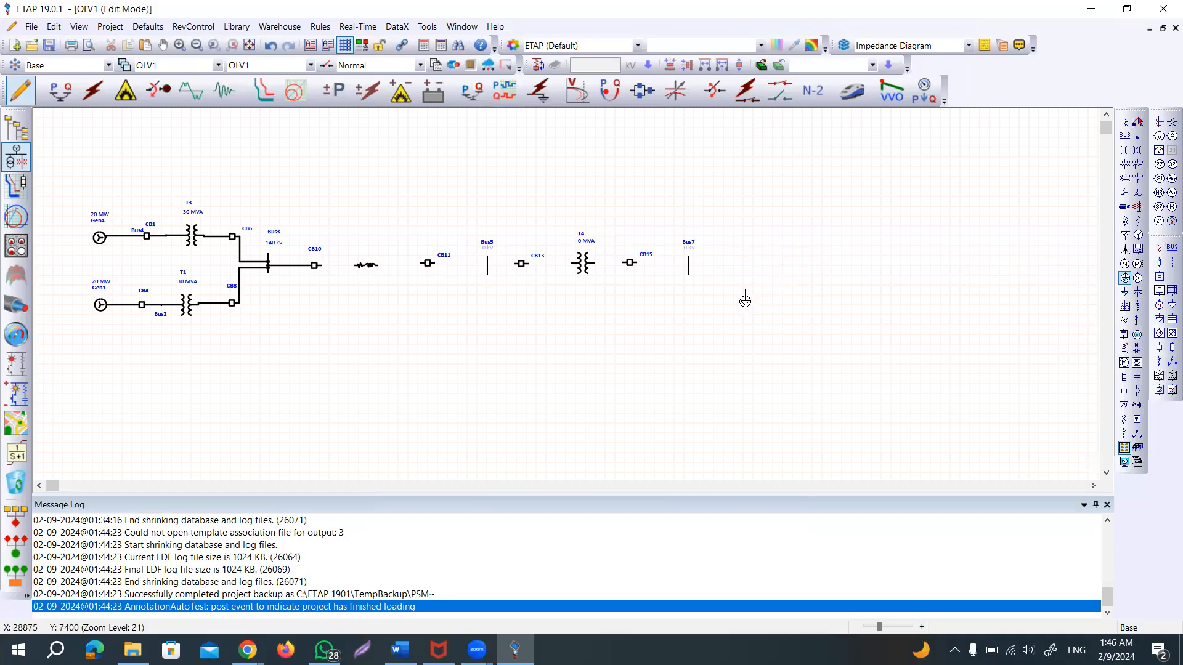
{"action": "left_click", "coordinate": [744, 299]}
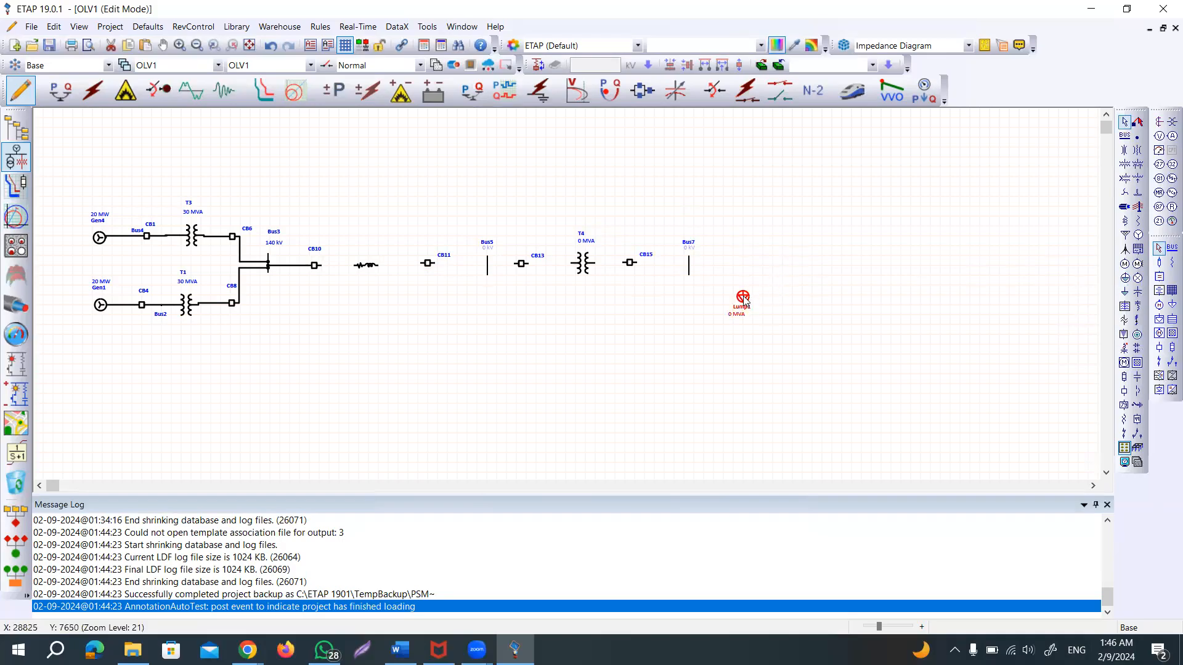
{"action": "left_click", "coordinate": [744, 297]}
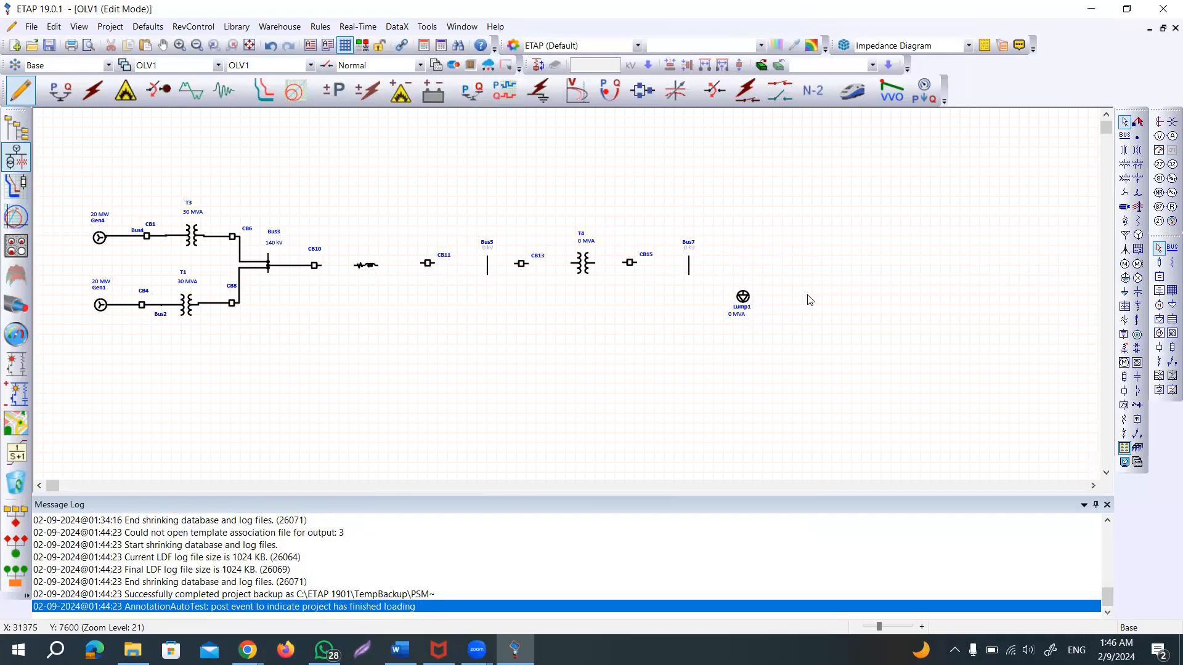
{"action": "key", "text": "ctrl+v"}
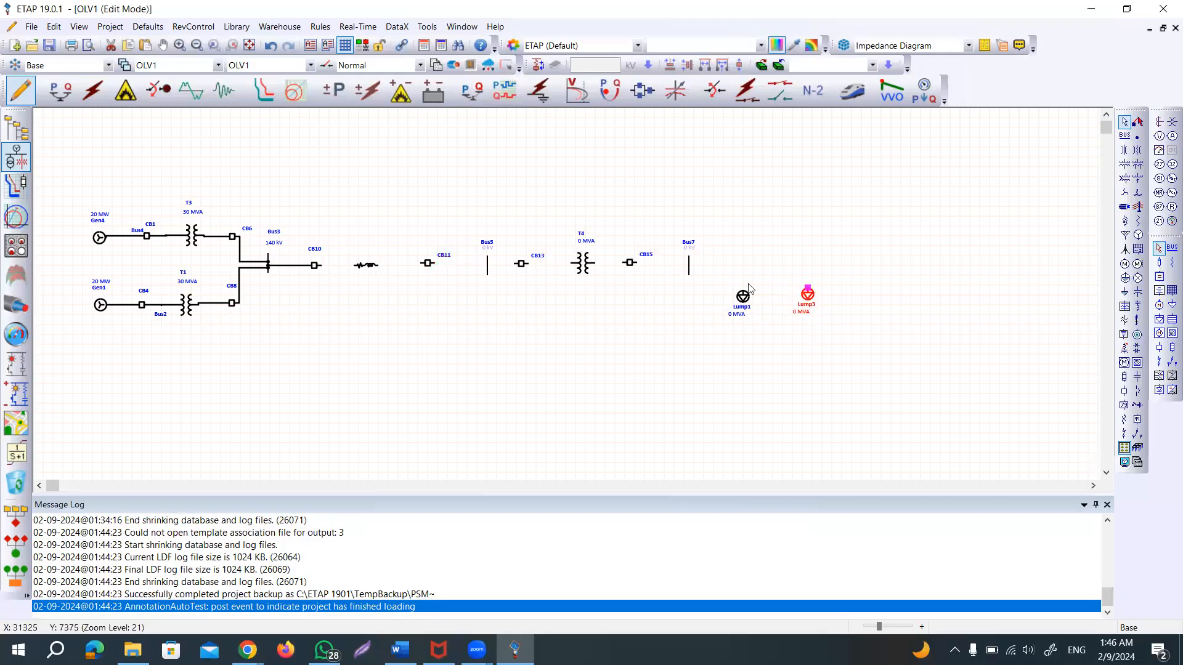
- Copy breaker CB15 and paste two duplicates beyond Bus7, one for each lumped load
{"action": "left_click", "coordinate": [631, 265]}
{"action": "left_click", "coordinate": [630, 265]}
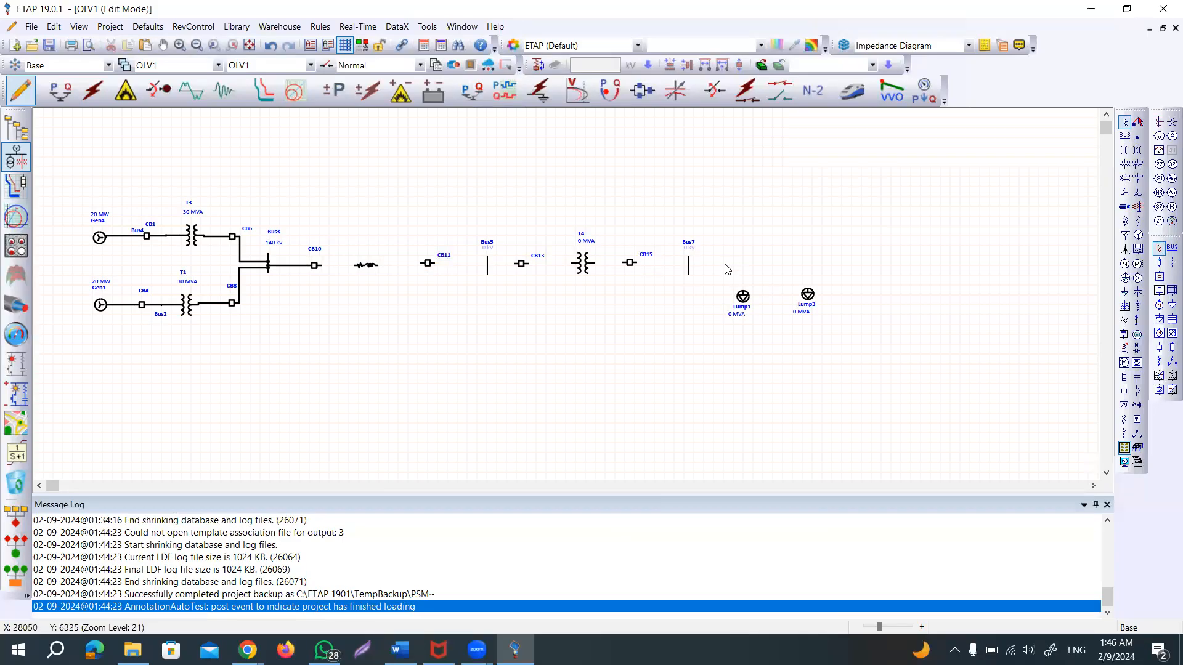
{"action": "key", "text": "ctrl+v"}
{"action": "left_click", "coordinate": [808, 249]}
{"action": "key", "text": "ctrl+v"}
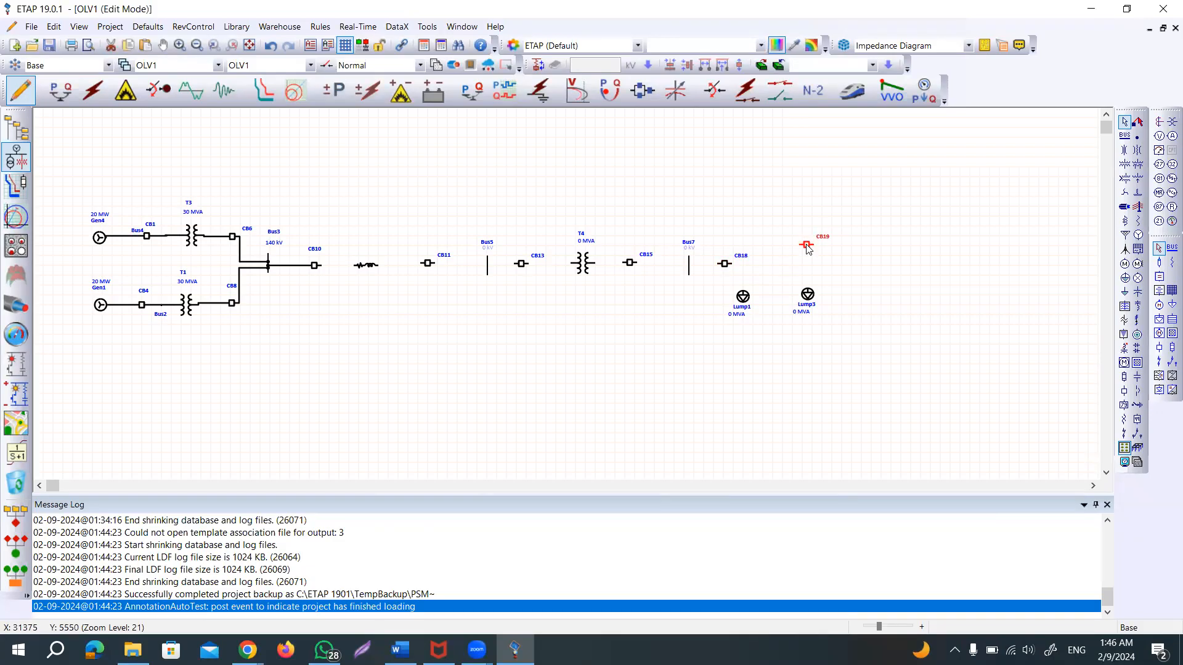
- Rearrange the two lumped loads and breakers CB18 and CB19, lowering the loads and bringing the breakers closer to Bus7
{"action": "left_click", "coordinate": [744, 297]}
{"action": "left_click_drag", "start_coordinate": [744, 299], "coordinate": [728, 310]}
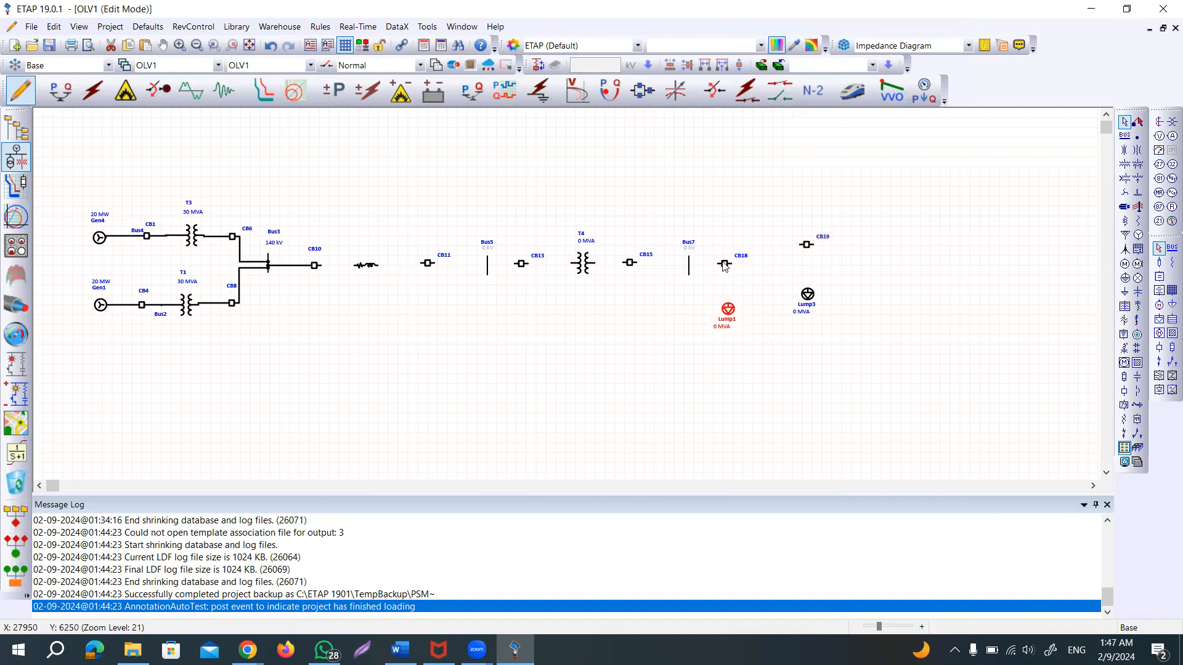
{"action": "left_click_drag", "start_coordinate": [726, 269], "coordinate": [711, 290]}
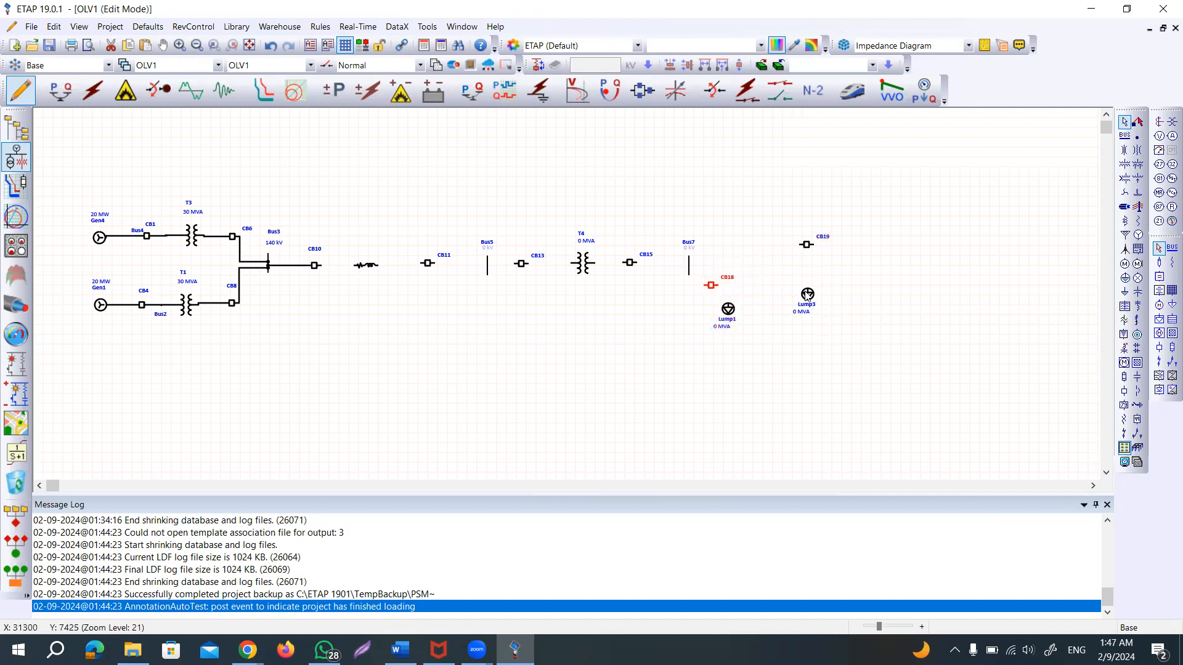
{"action": "left_click_drag", "start_coordinate": [808, 295], "coordinate": [794, 310]}
{"action": "left_click_drag", "start_coordinate": [807, 249], "coordinate": [756, 262]}
{"action": "left_click", "coordinate": [771, 222]}
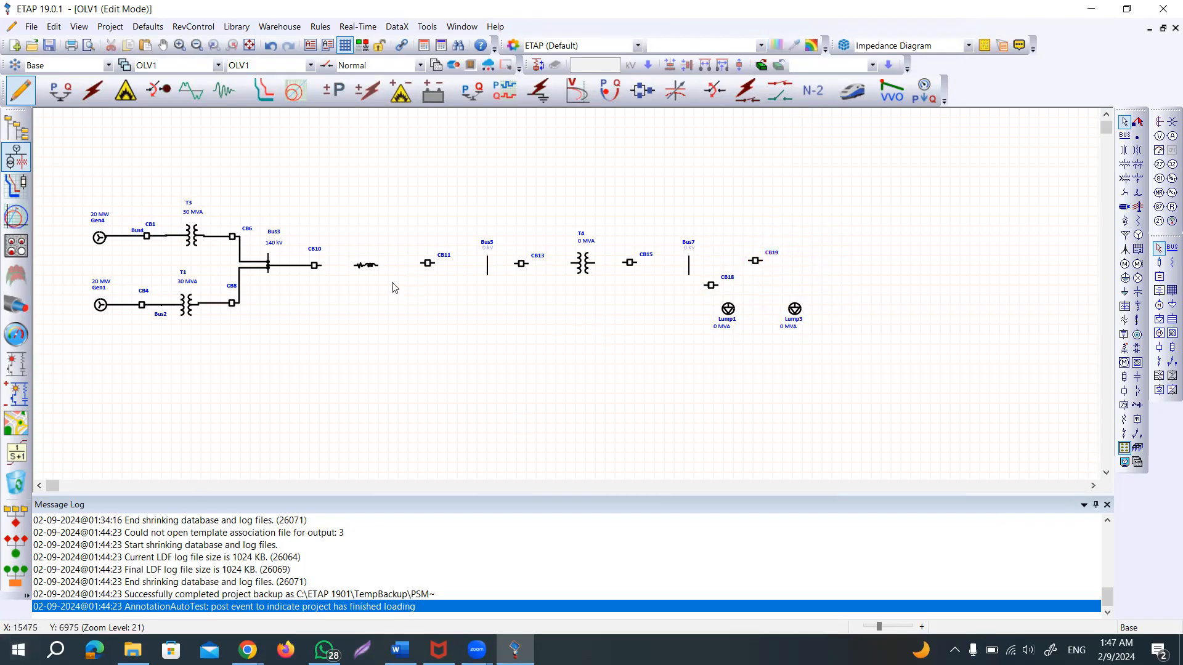
- Assign the transmission line the metric Pirelli-AACSR/AC phase conductor GYMNASTICS, 506 mm², from the conductor library
{"action": "left_click", "coordinate": [366, 267]}
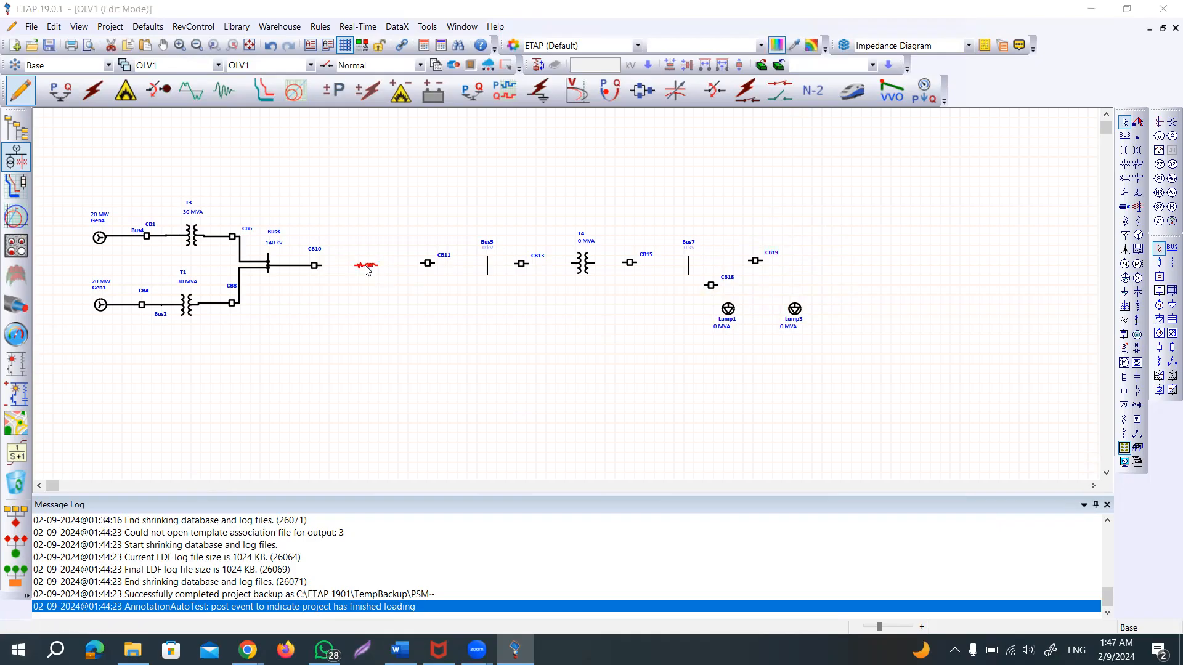
{"action": "double_click", "coordinate": [366, 266]}
{"action": "left_click", "coordinate": [467, 127]}
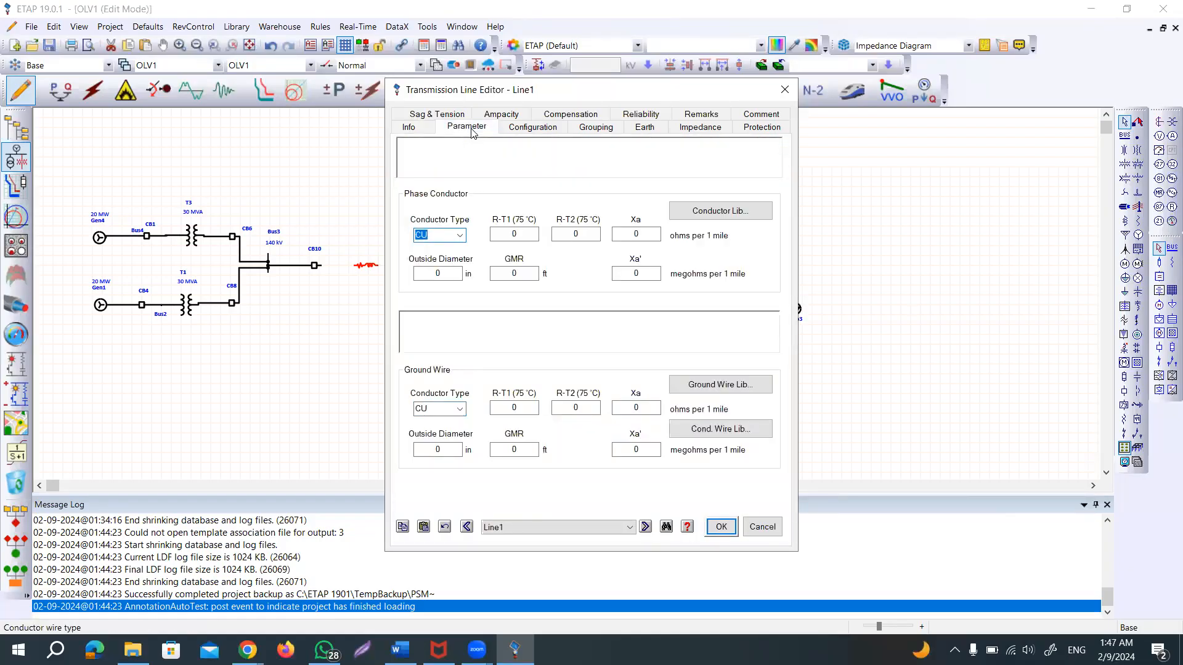
{"action": "left_click", "coordinate": [727, 214]}
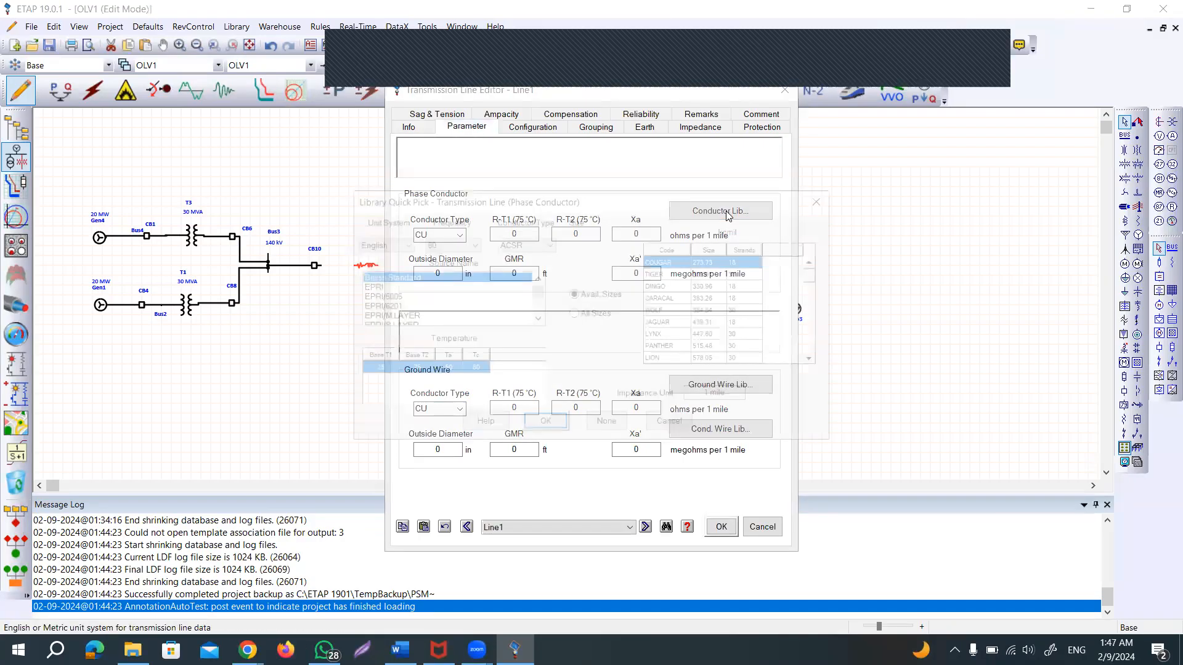
{"action": "left_click", "coordinate": [401, 243]}
{"action": "left_click", "coordinate": [393, 264]}
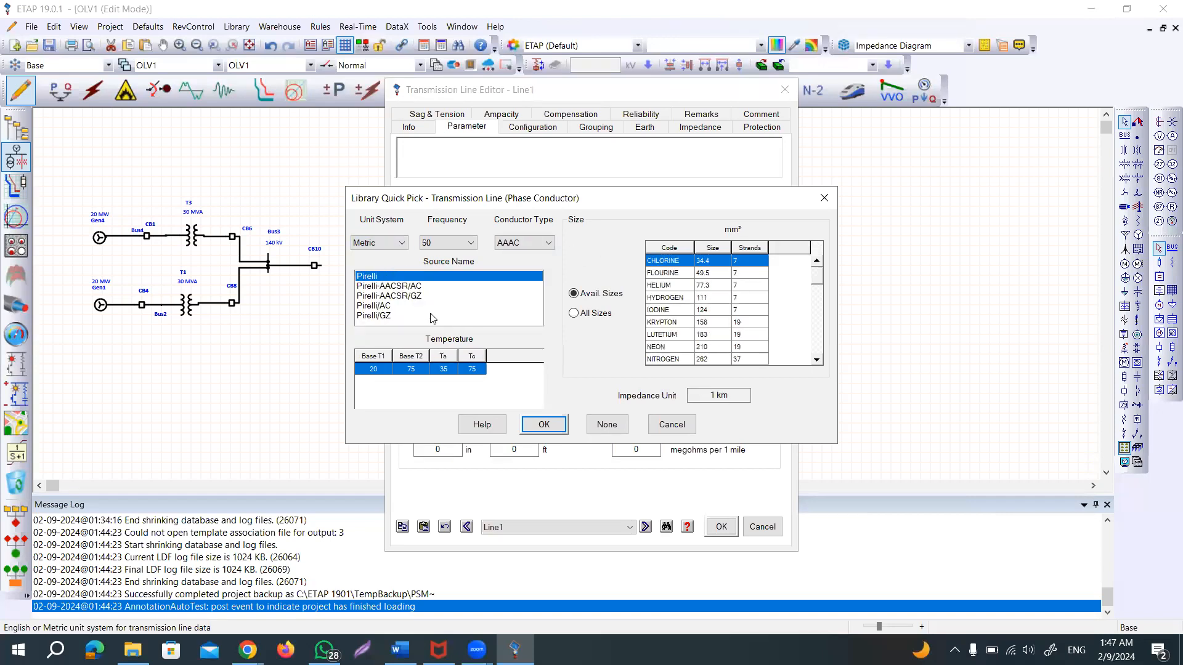
{"action": "left_click", "coordinate": [403, 286]}
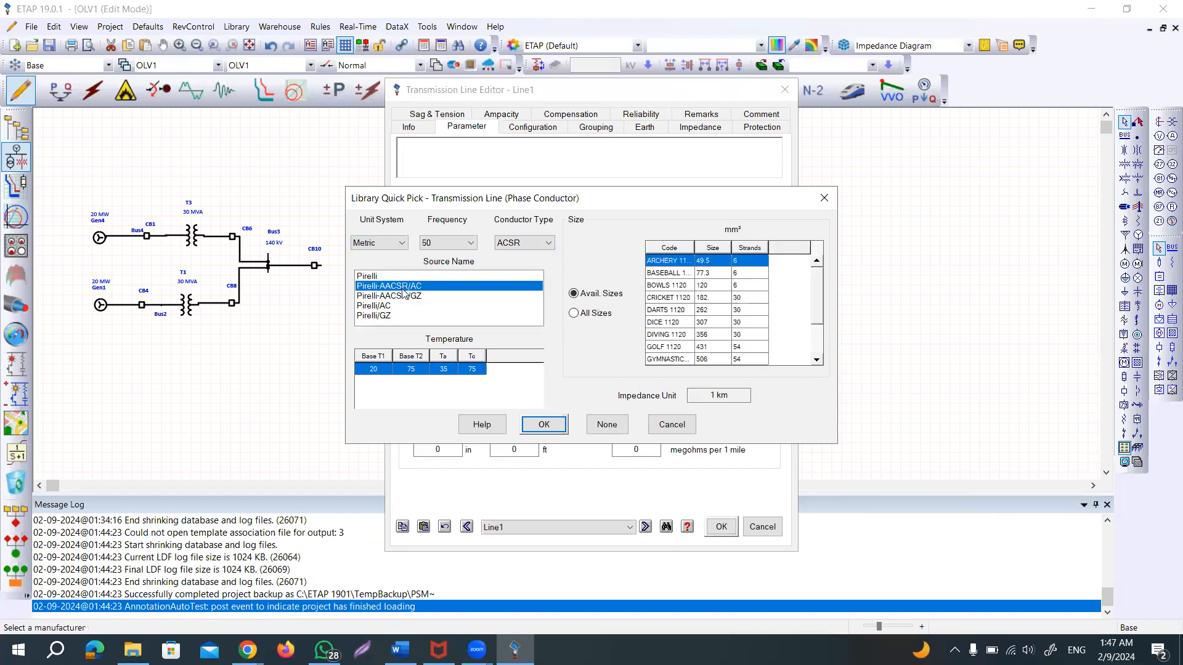
{"action": "left_click", "coordinate": [691, 358]}
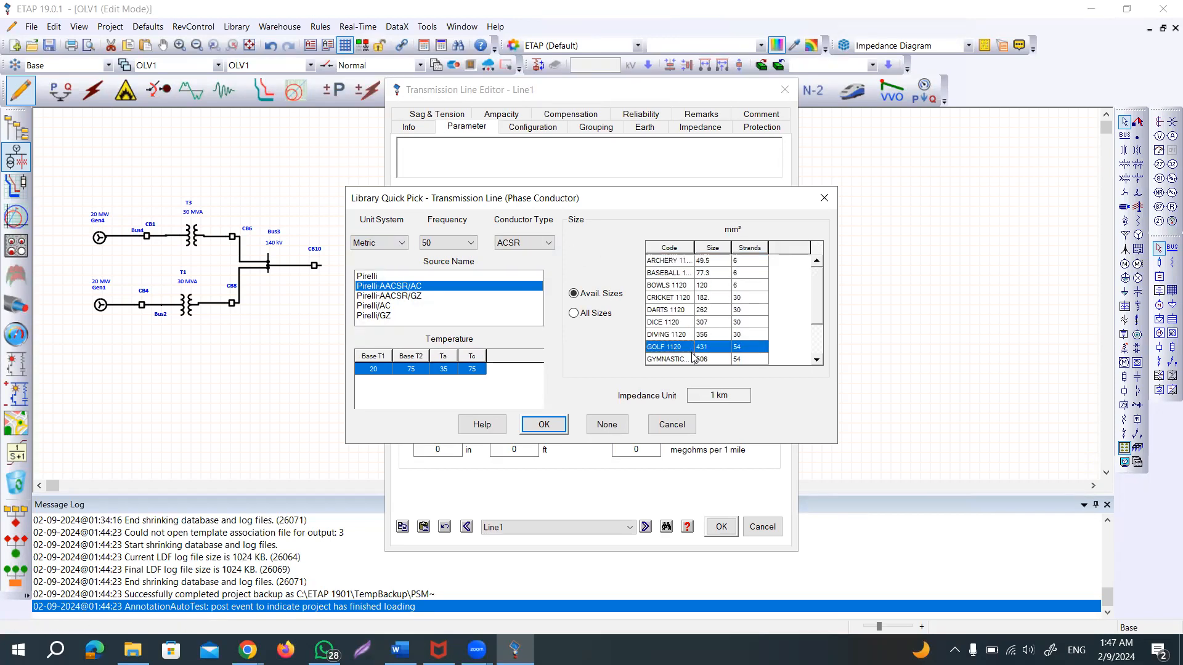
{"action": "left_click", "coordinate": [565, 430]}
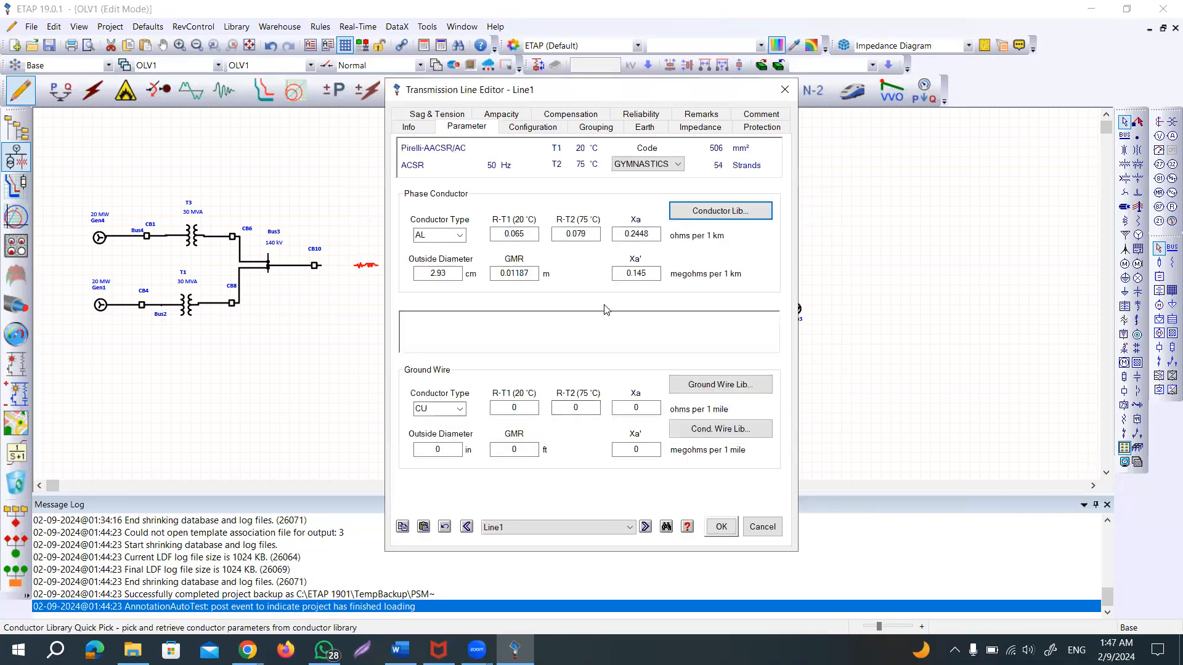
- Configure the line's horizontal layout with a 60 ft height and phase spacings of 10 ft for AB and 20 ft for BC
{"action": "left_click", "coordinate": [534, 127]}
{"action": "left_click", "coordinate": [447, 263]}
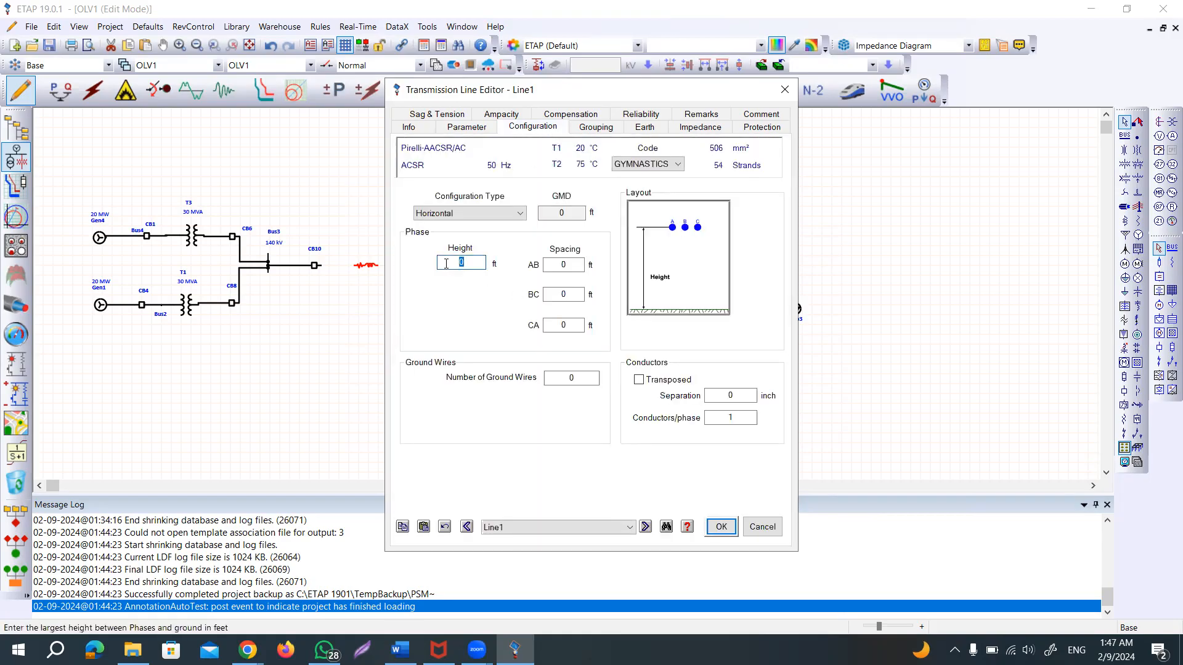
{"action": "type", "text": "60"}
{"action": "left_click", "coordinate": [550, 265]}
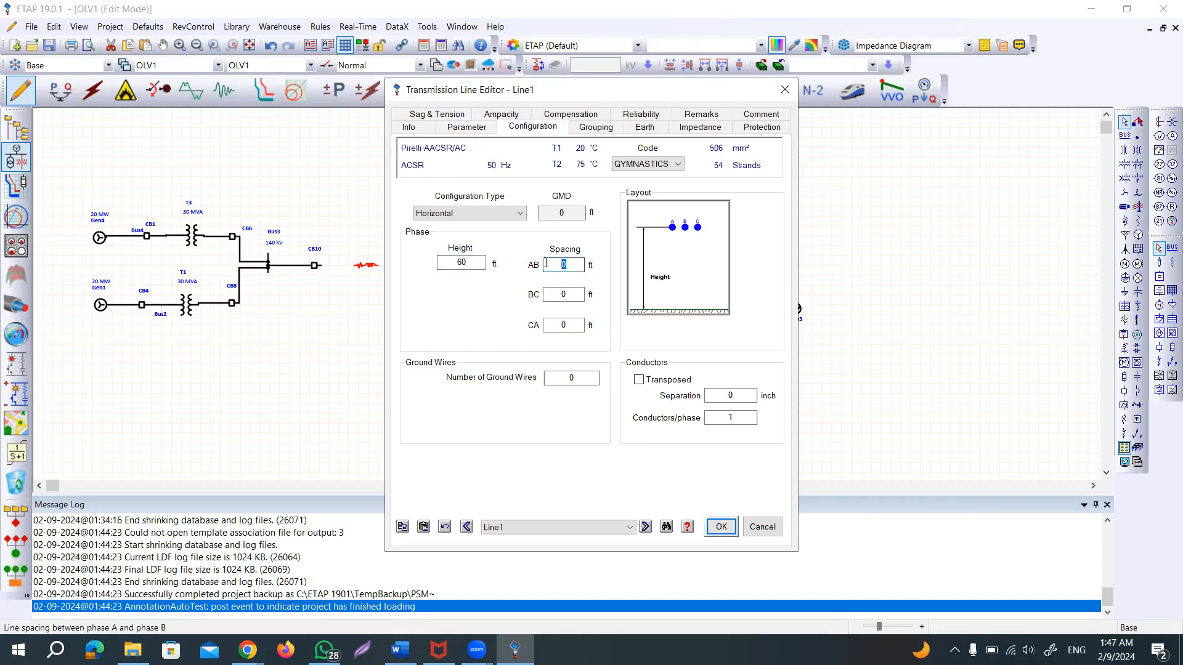
{"action": "type", "text": "20"}
{"action": "key", "text": "Tab"}
{"action": "type", "text": "20"}
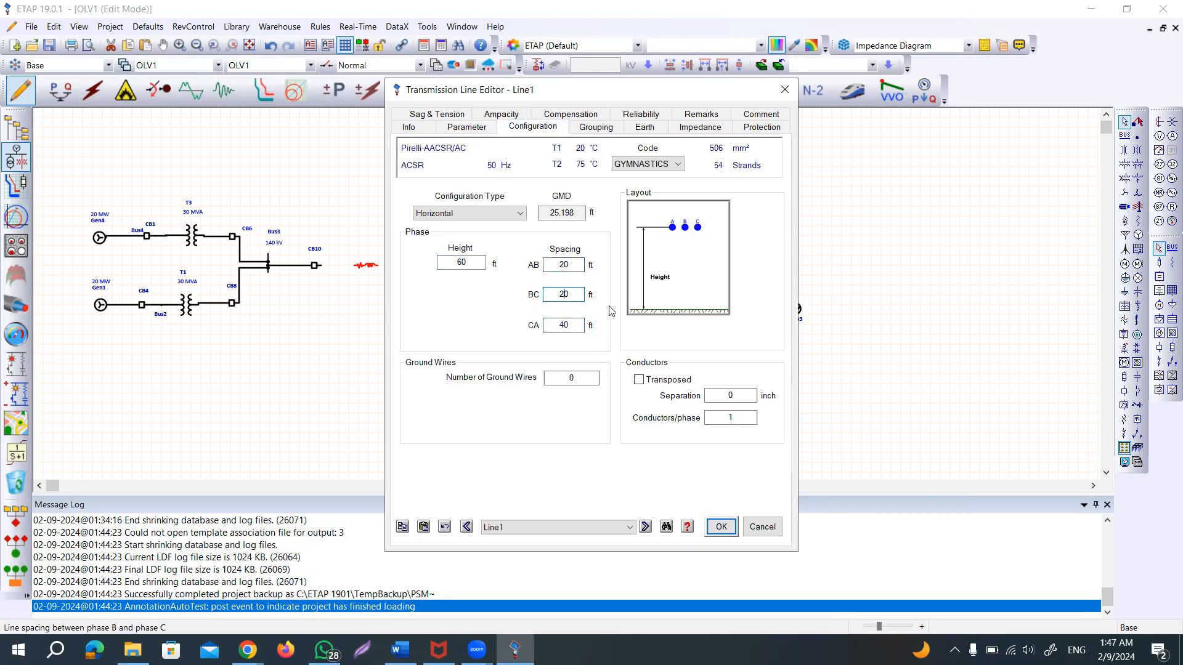
{"action": "left_click", "coordinate": [551, 267]}
{"action": "type", "text": "10"}
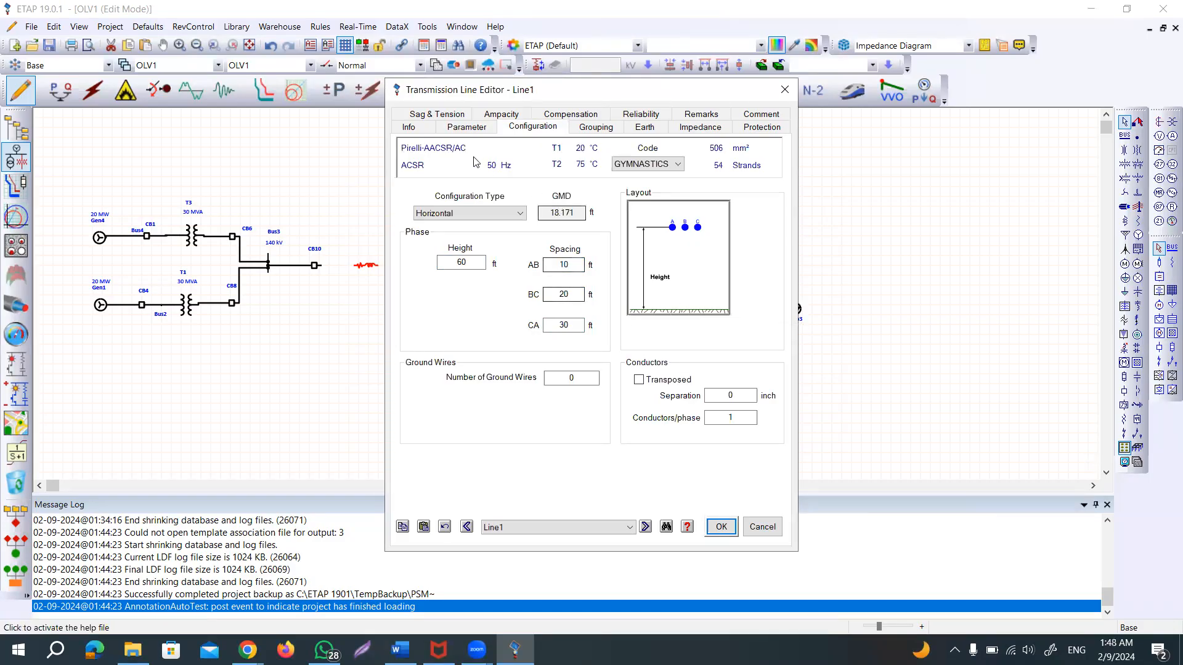
- Set the transmission line's length to 100 km
{"action": "left_click", "coordinate": [442, 129]}
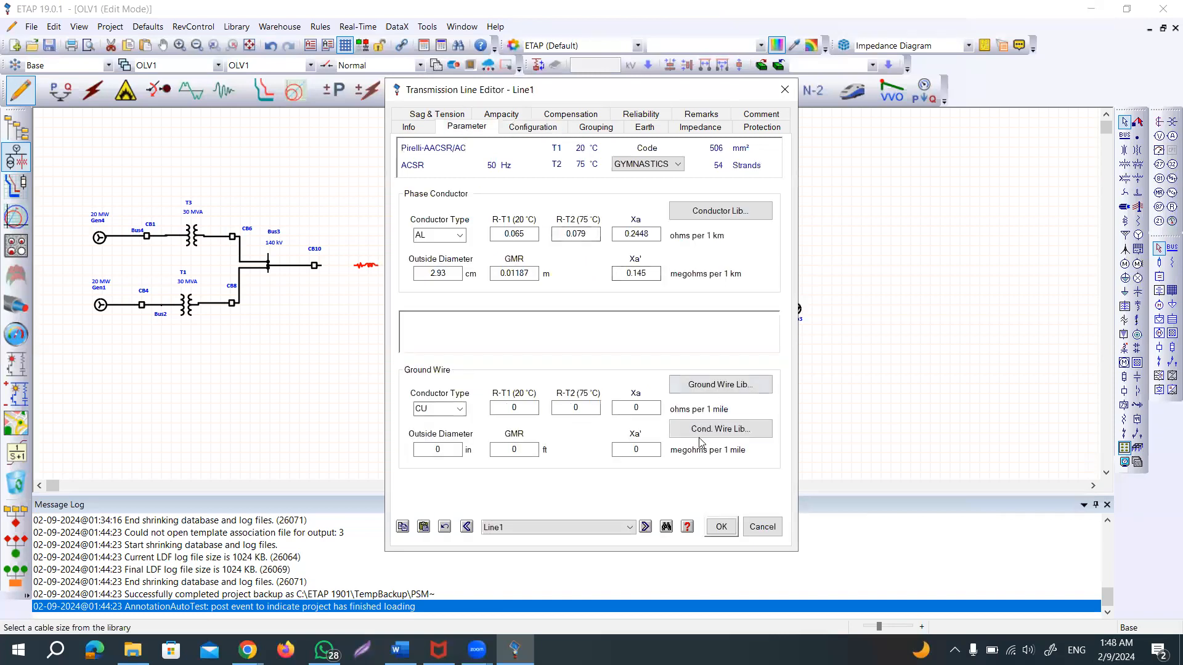
{"action": "left_click", "coordinate": [408, 127]}
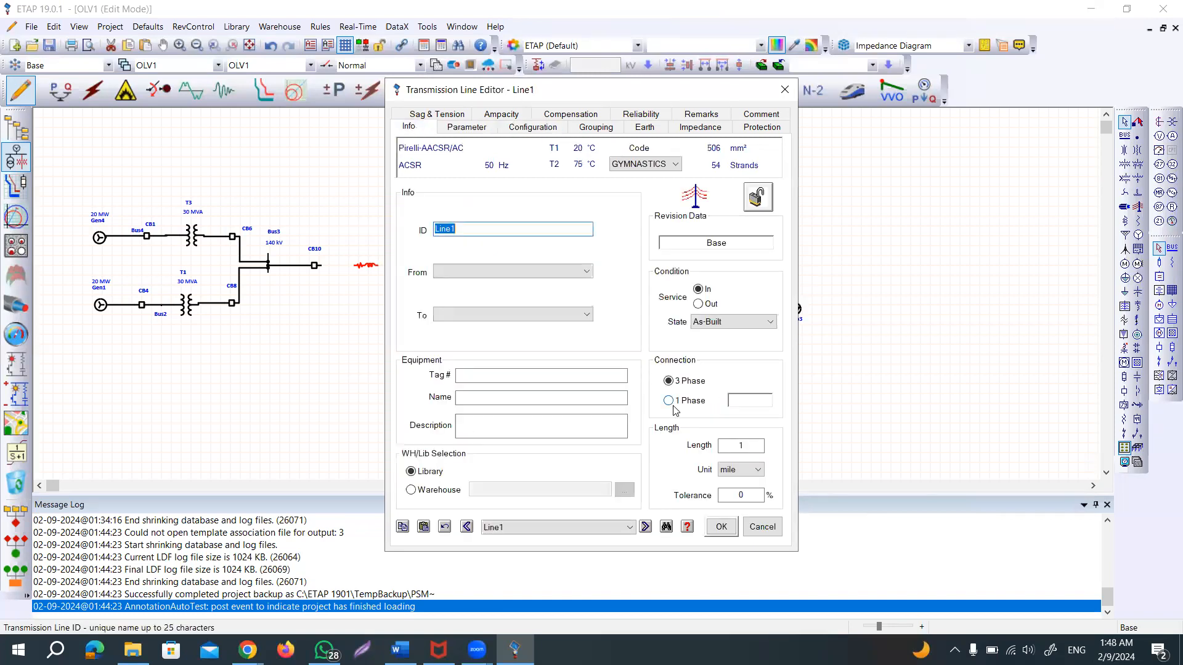
{"action": "left_click_drag", "start_coordinate": [749, 445], "coordinate": [714, 445]}
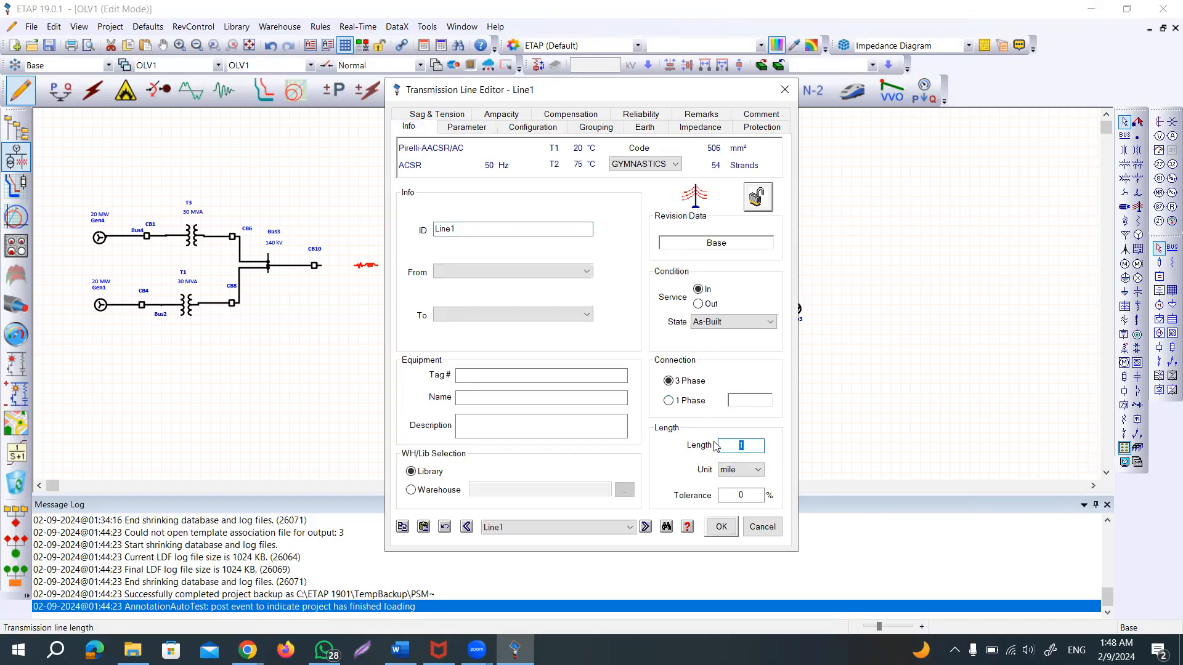
{"action": "type", "text": "1"}
{"action": "left_click", "coordinate": [758, 470]}
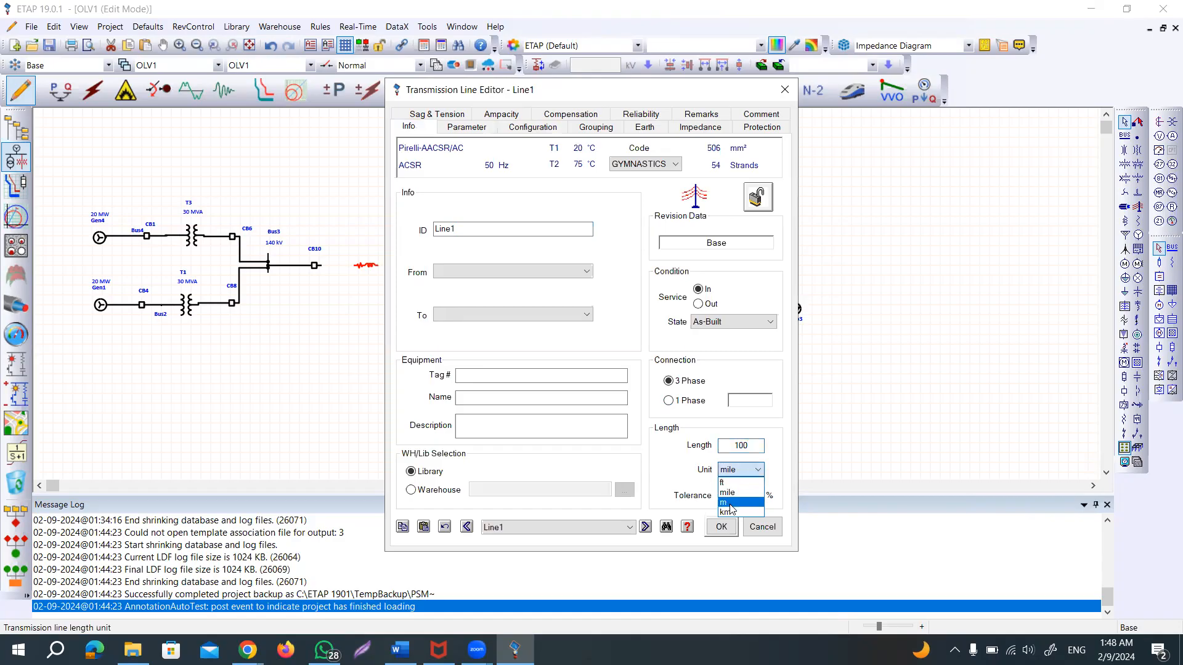
{"action": "left_click", "coordinate": [729, 512]}
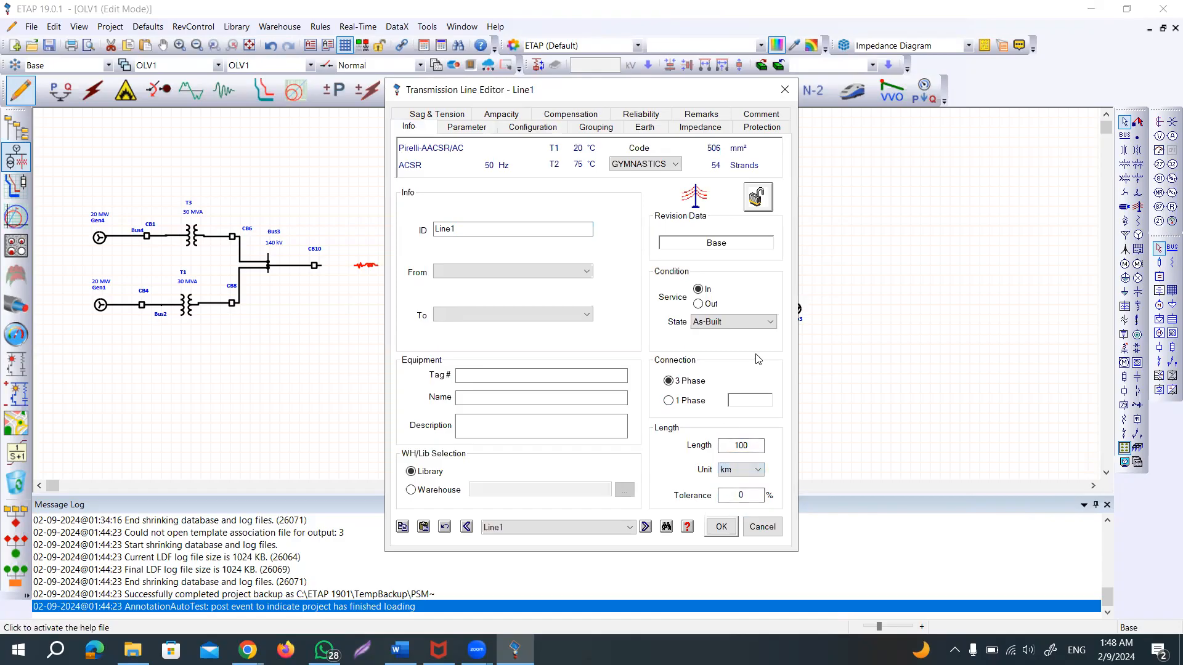
- Review the line's conductor parameters, impedance and phase configuration, and accept the transmission line settings
{"action": "left_click", "coordinate": [461, 128]}
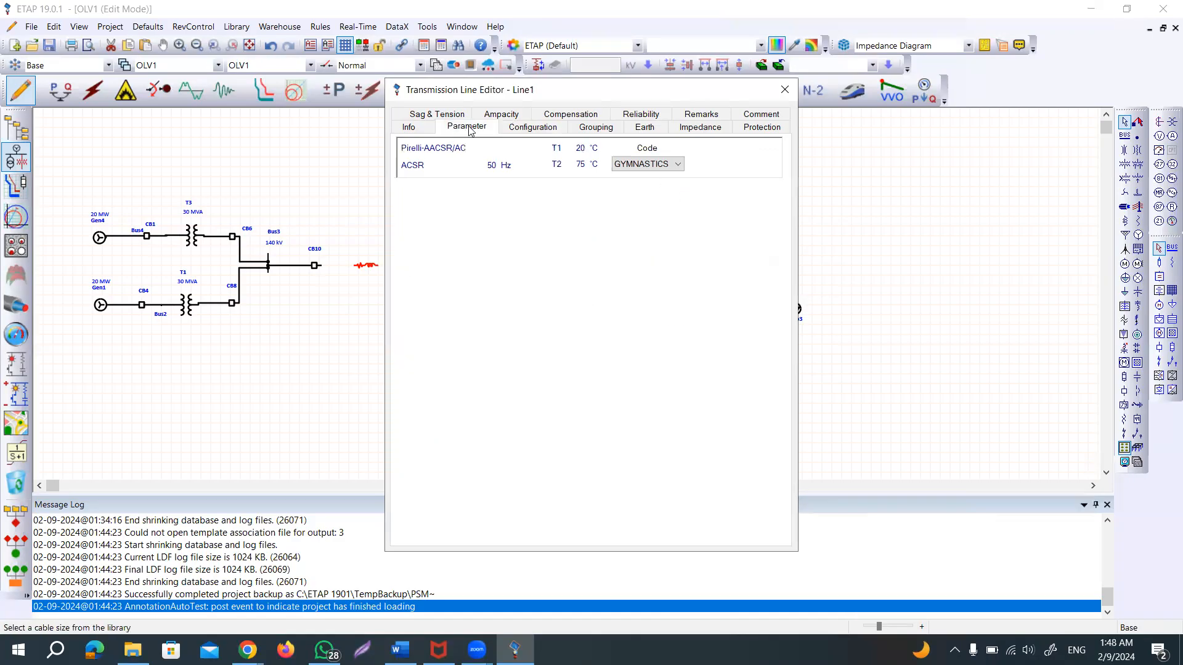
{"action": "left_click", "coordinate": [705, 127]}
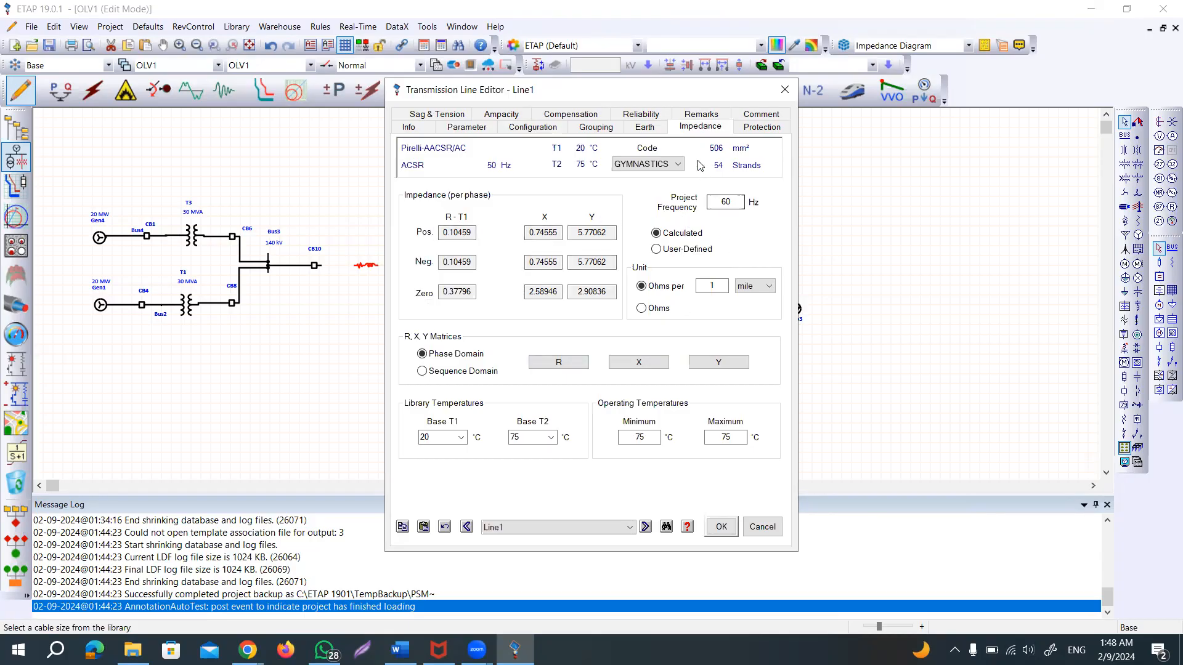
{"action": "left_click", "coordinate": [544, 129]}
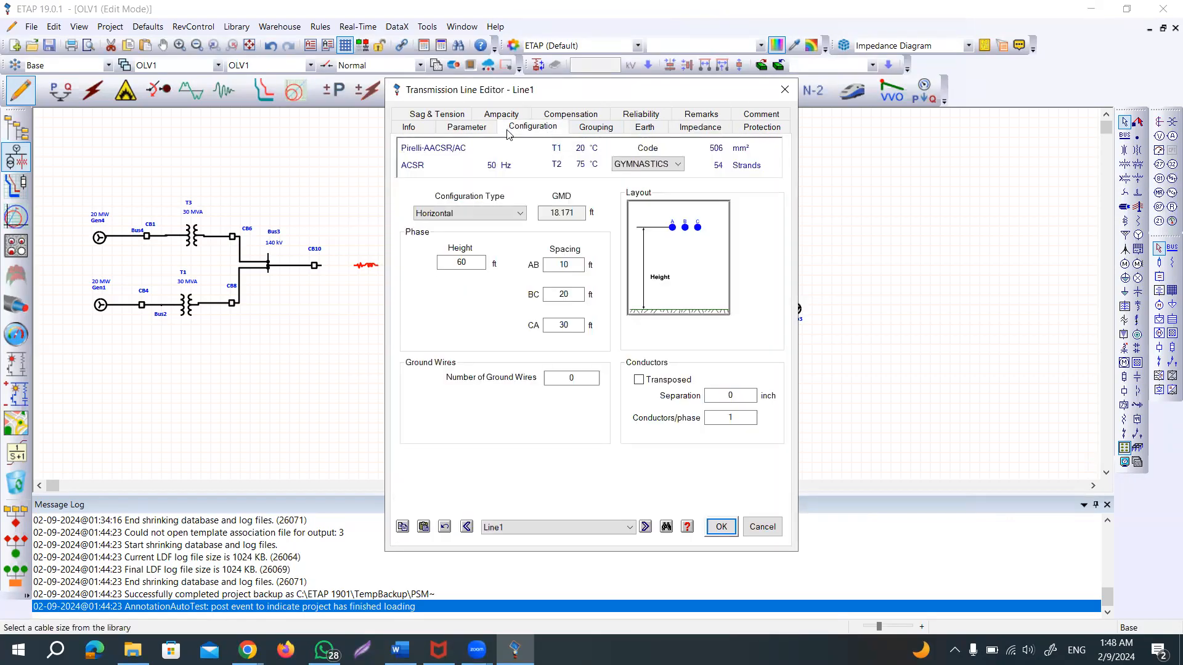
{"action": "left_click", "coordinate": [480, 131]}
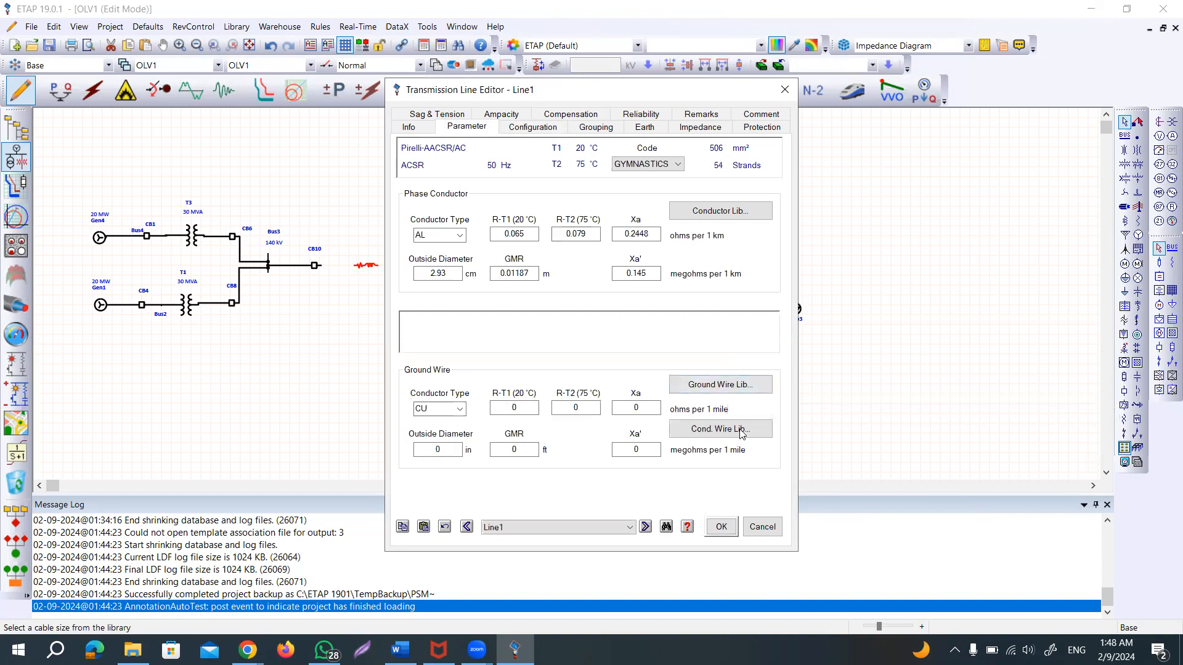
{"action": "left_click", "coordinate": [732, 528]}
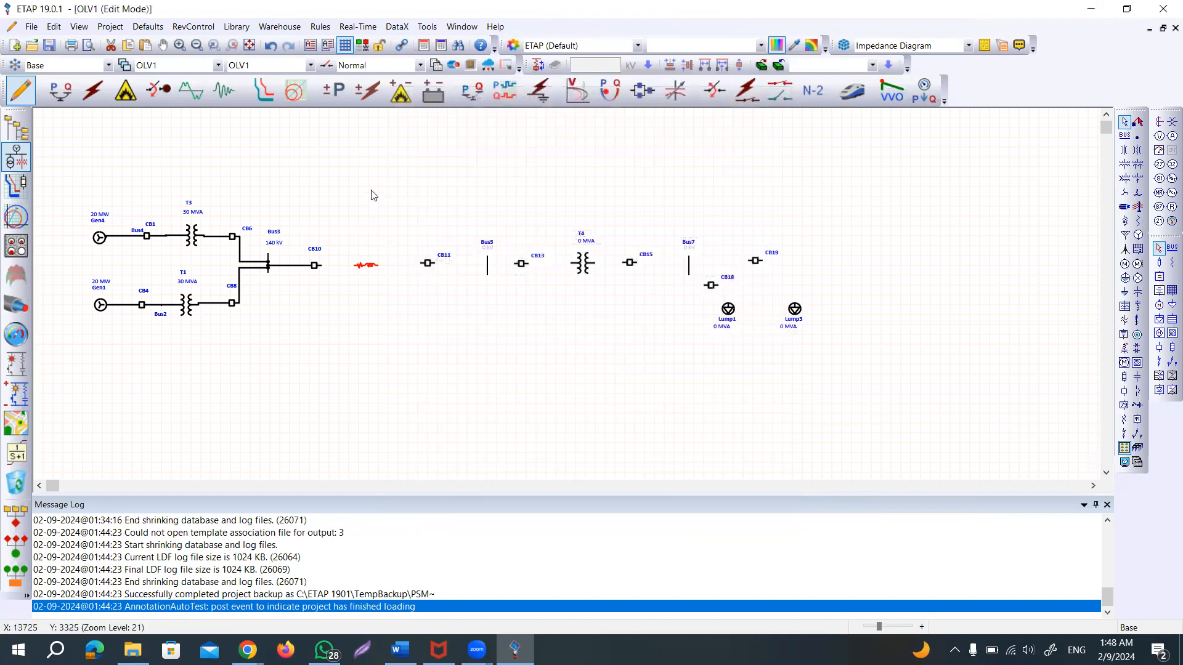
- Set Bus5's nominal voltage to 140 kV and wire CB10, the transmission line, CB11, Bus5 and CB13 in series
{"action": "left_click_drag", "start_coordinate": [321, 266], "coordinate": [425, 265]}
{"action": "left_click", "coordinate": [488, 269]}
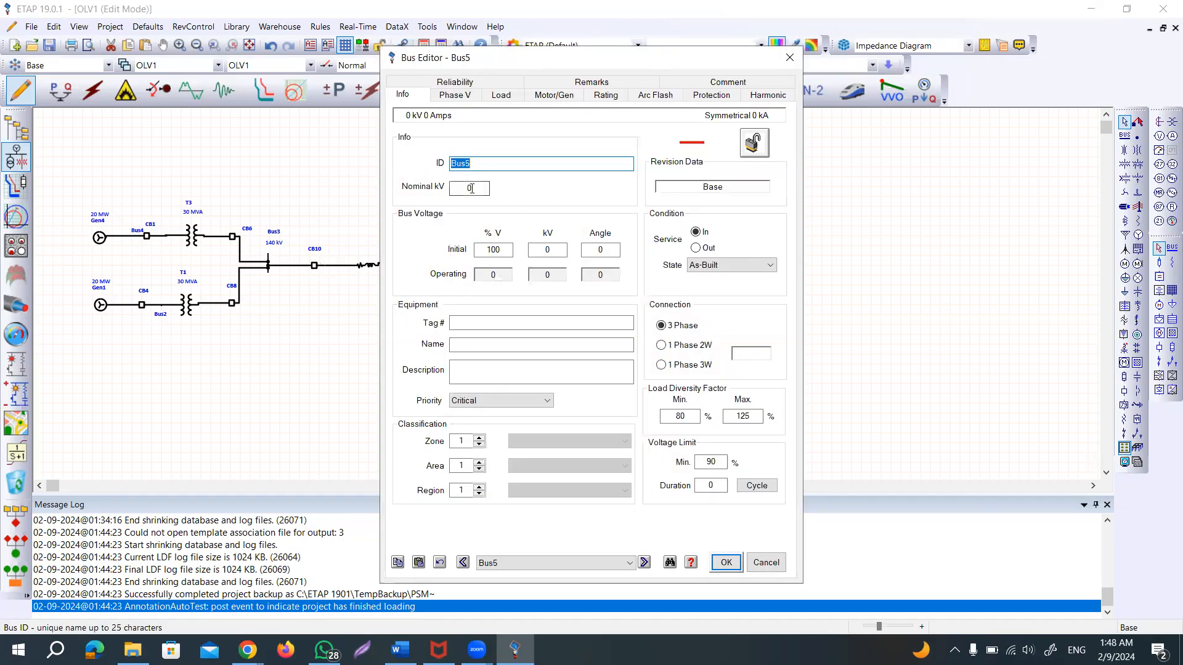
{"action": "left_click", "coordinate": [447, 187]}
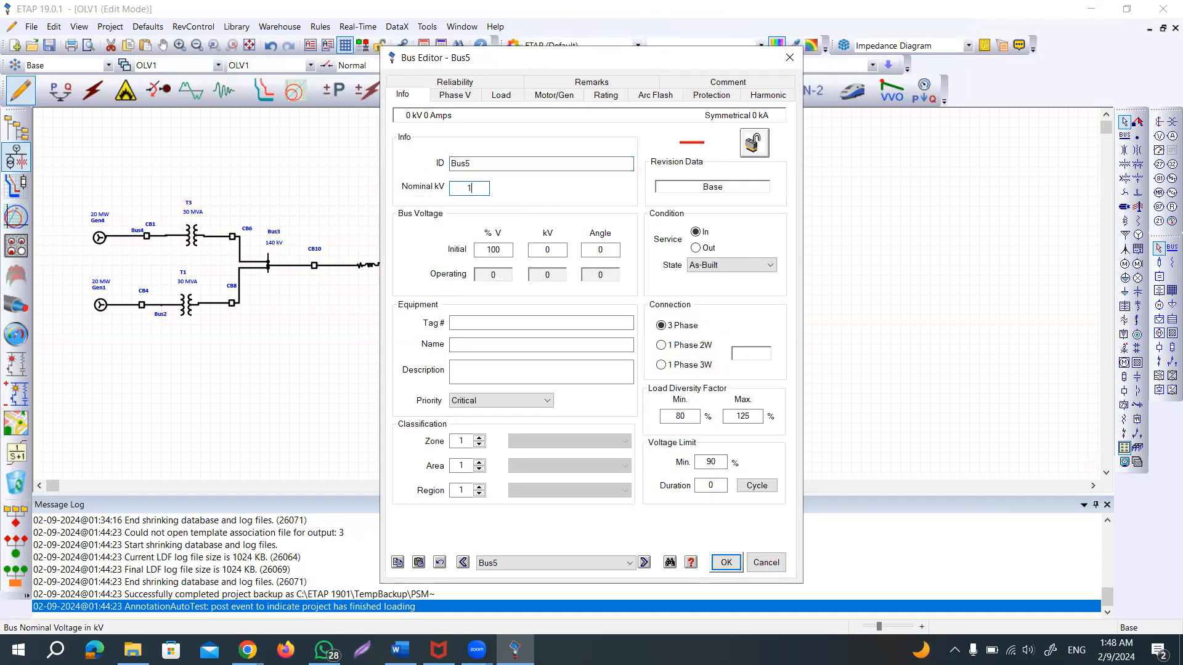
{"action": "key", "text": "Tab"}
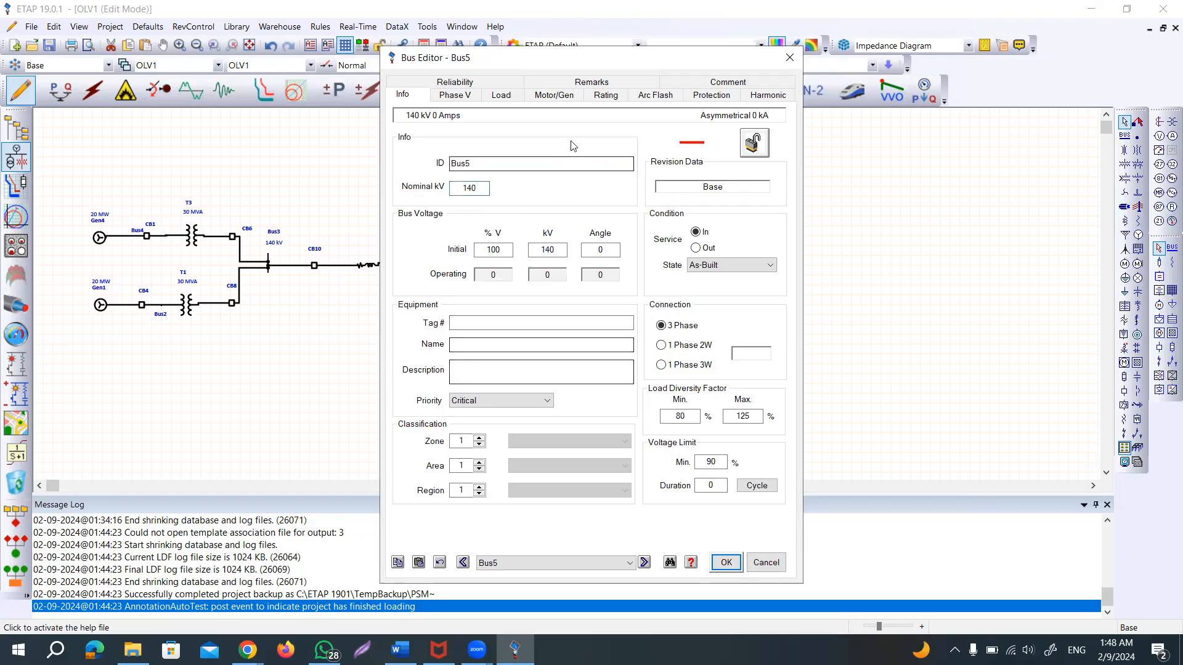
{"action": "left_click", "coordinate": [726, 563]}
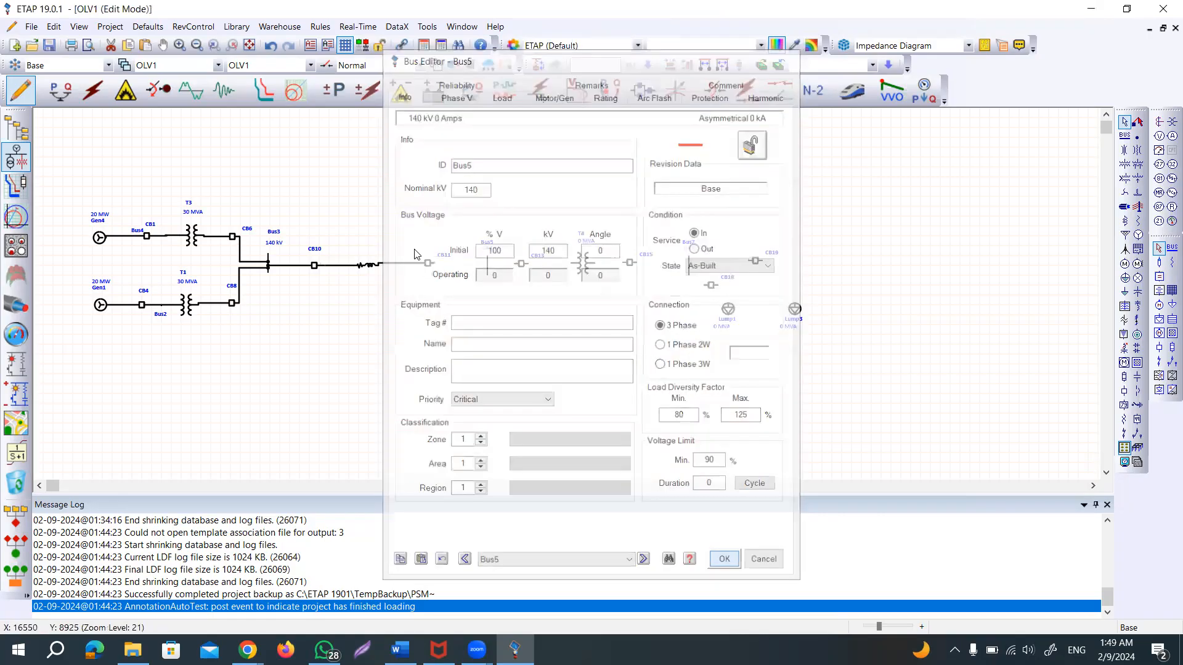
{"action": "left_click_drag", "start_coordinate": [435, 264], "coordinate": [488, 265]}
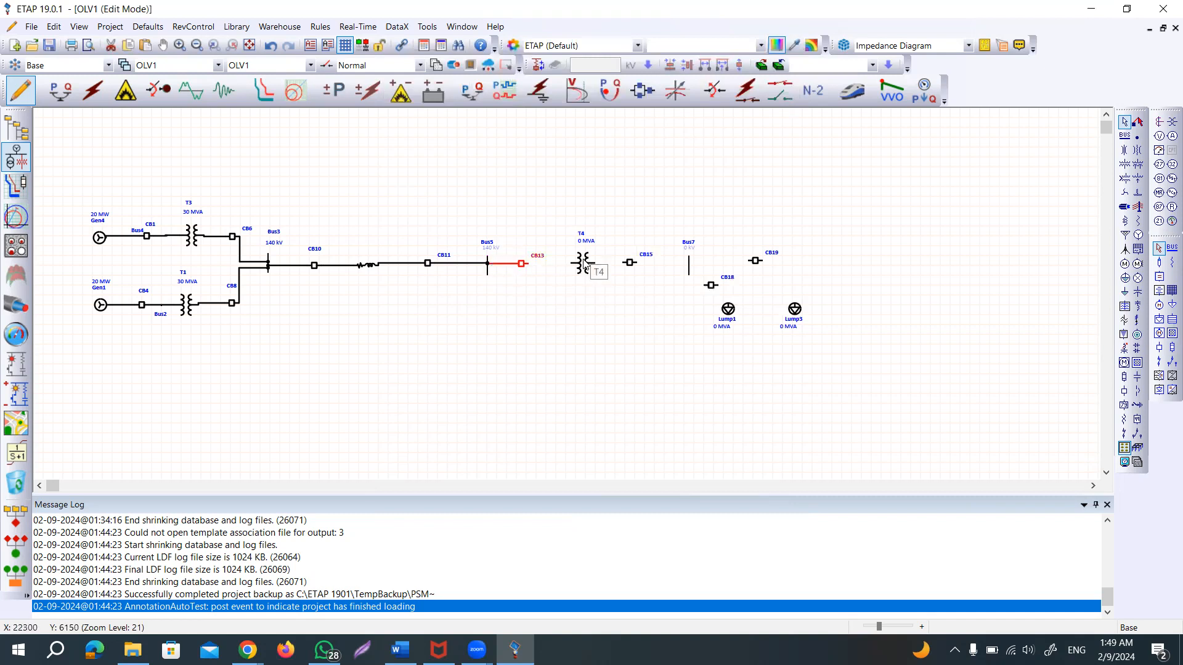
- Rate transformer T4 at 40 MVA with a 132 kV primary and an 11 kV secondary
{"action": "double_click", "coordinate": [584, 264]}
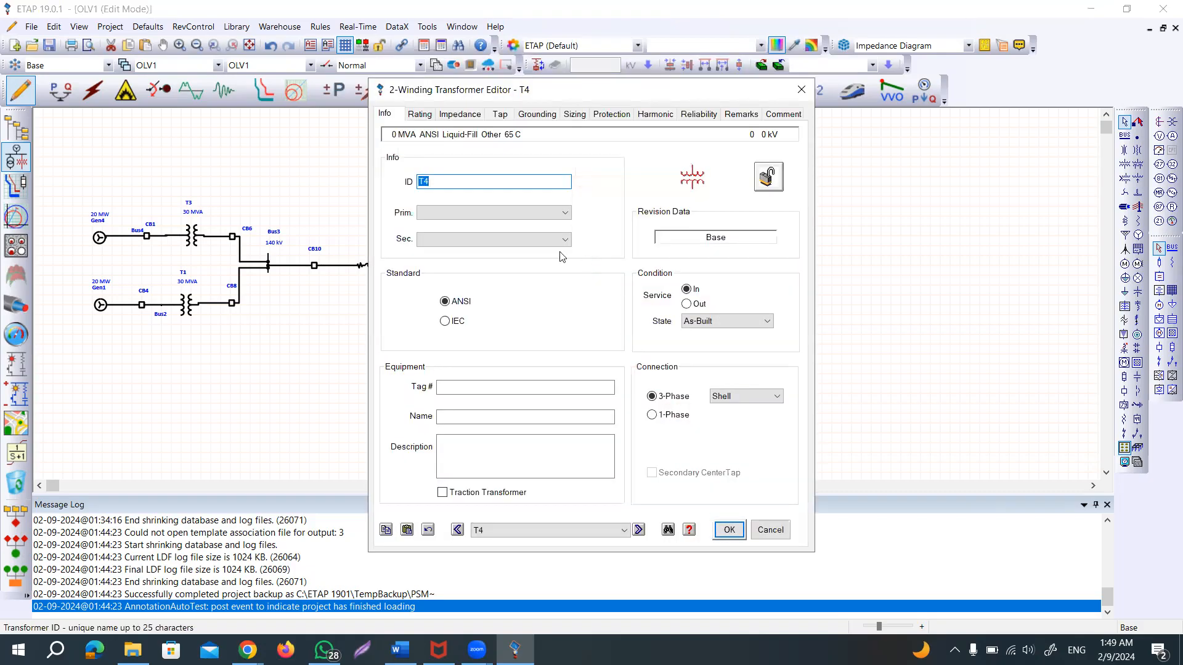
{"action": "left_click", "coordinate": [430, 117]}
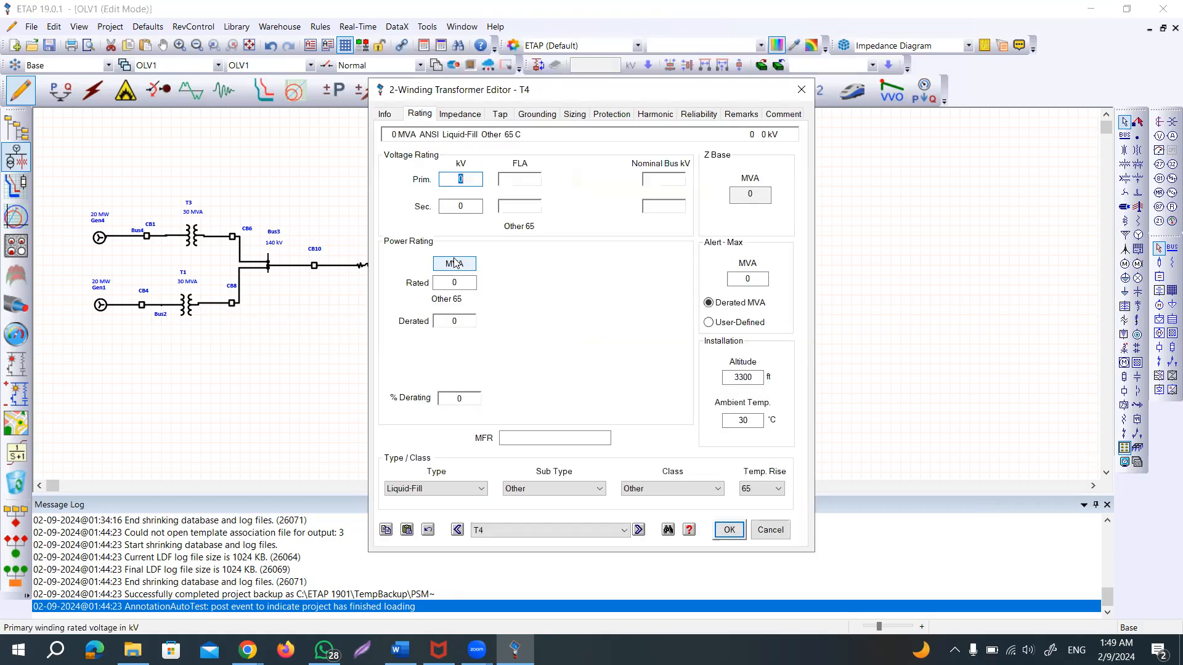
{"action": "left_click", "coordinate": [441, 283]}
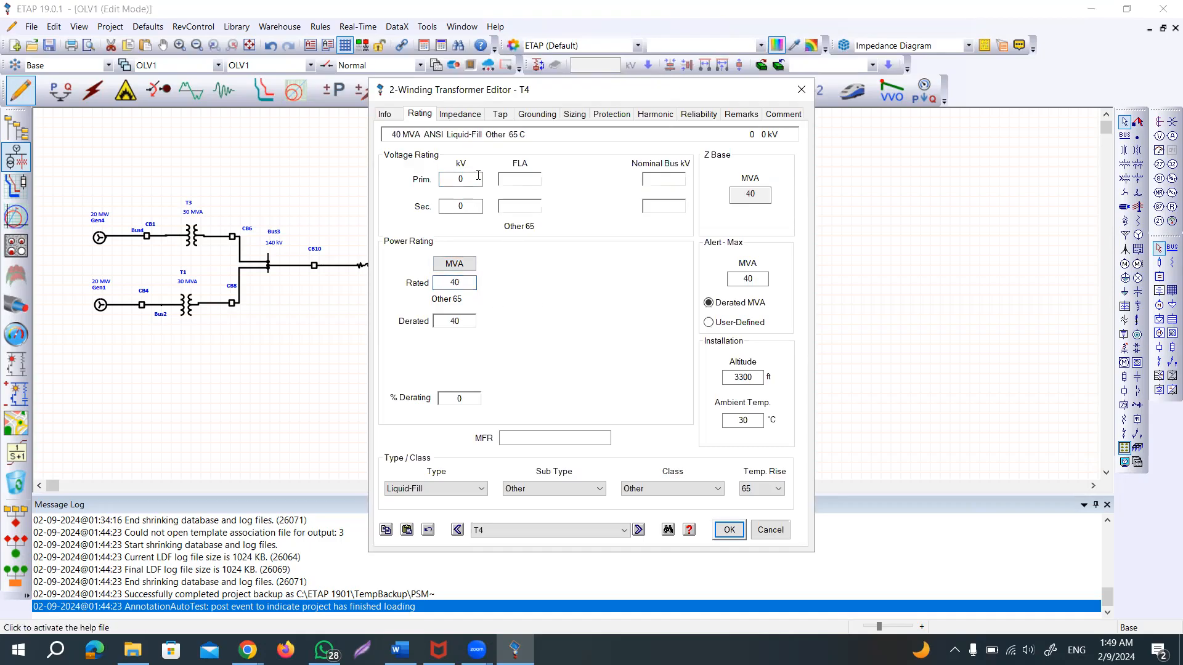
{"action": "left_click", "coordinate": [455, 180]}
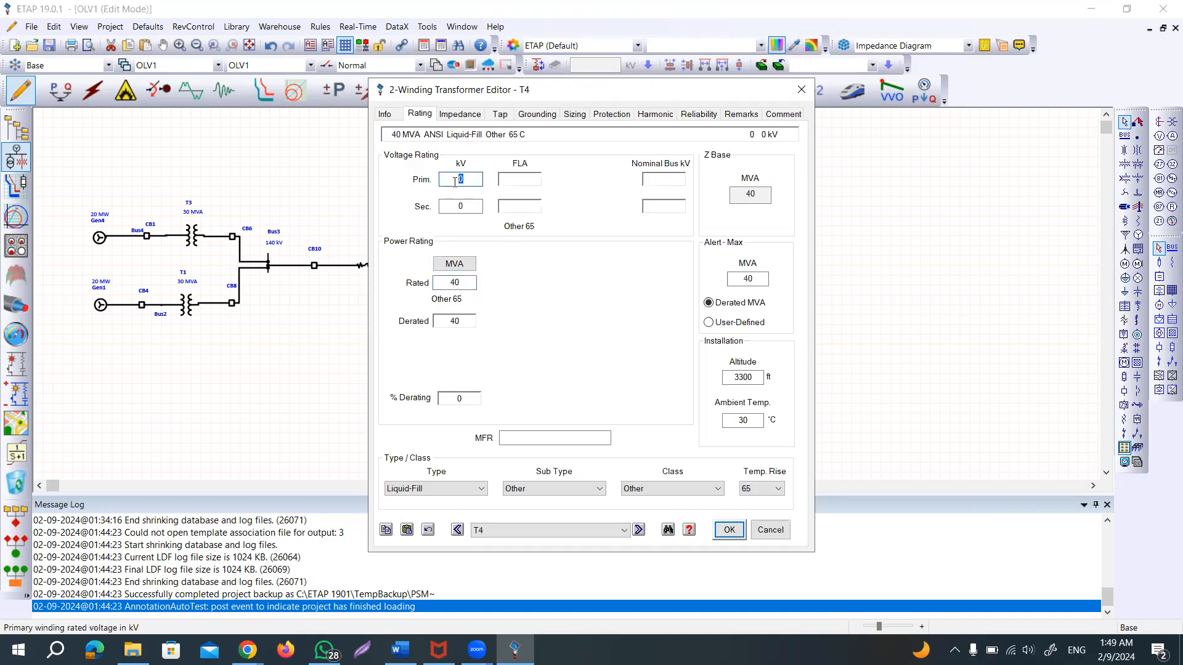
{"action": "type", "text": "132"}
{"action": "left_click", "coordinate": [448, 206]}
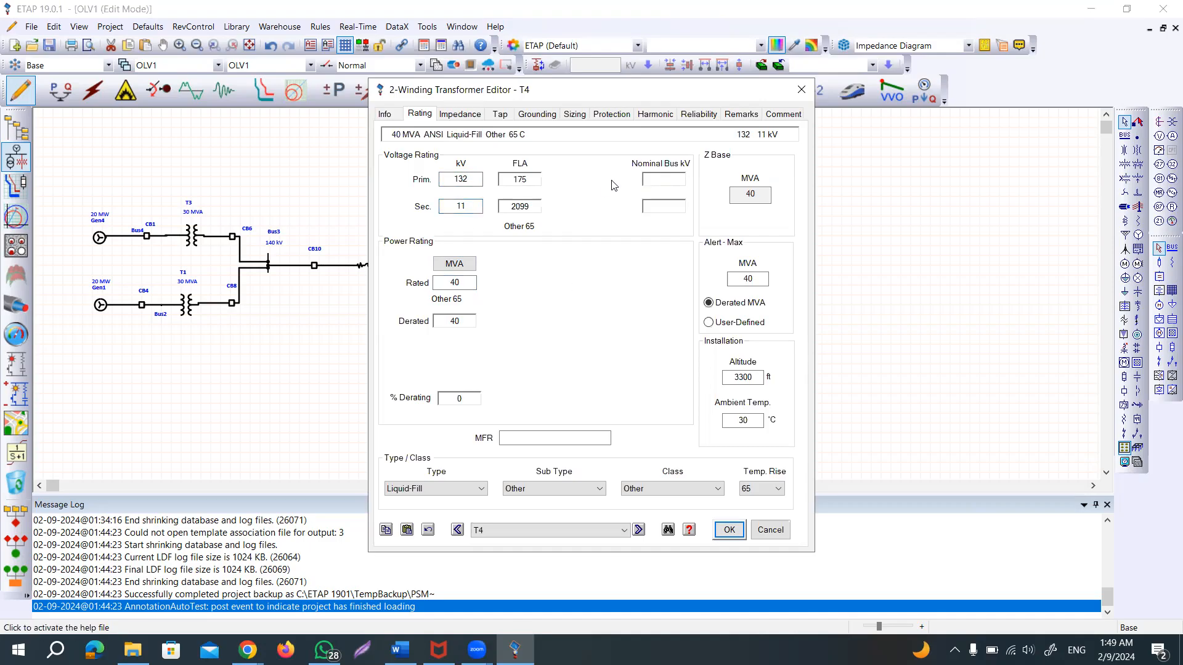
- Apply typical Z and X/R impedances and typical no-load test data to transformer T4
{"action": "left_click", "coordinate": [472, 117]}
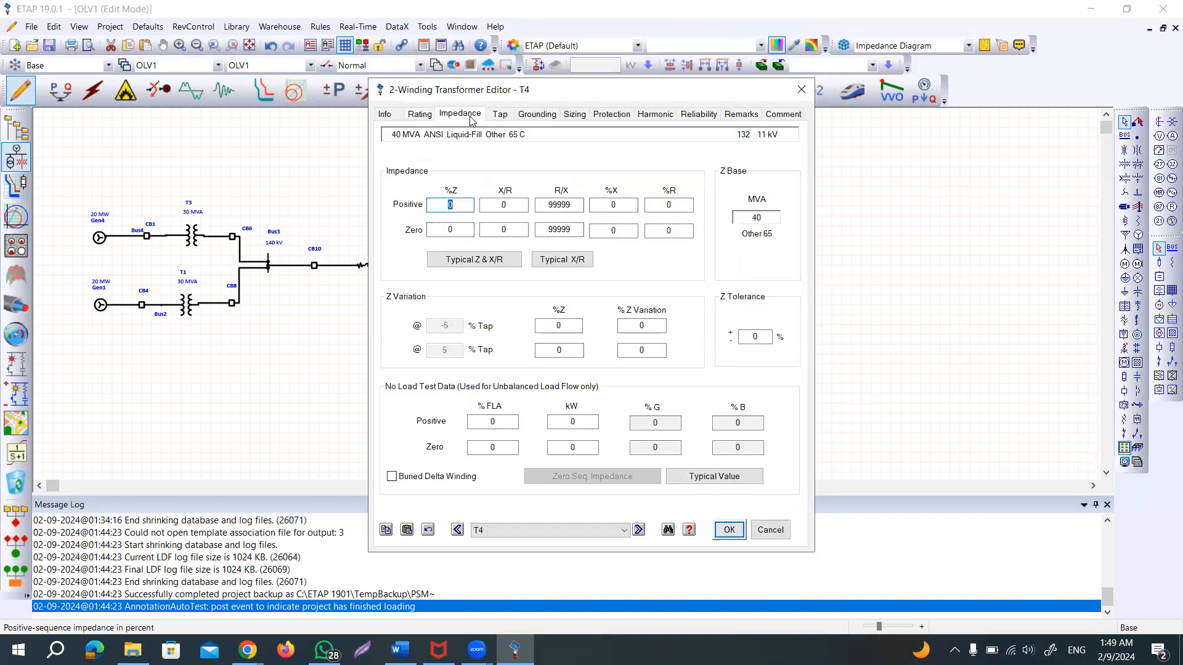
{"action": "left_click", "coordinate": [491, 261]}
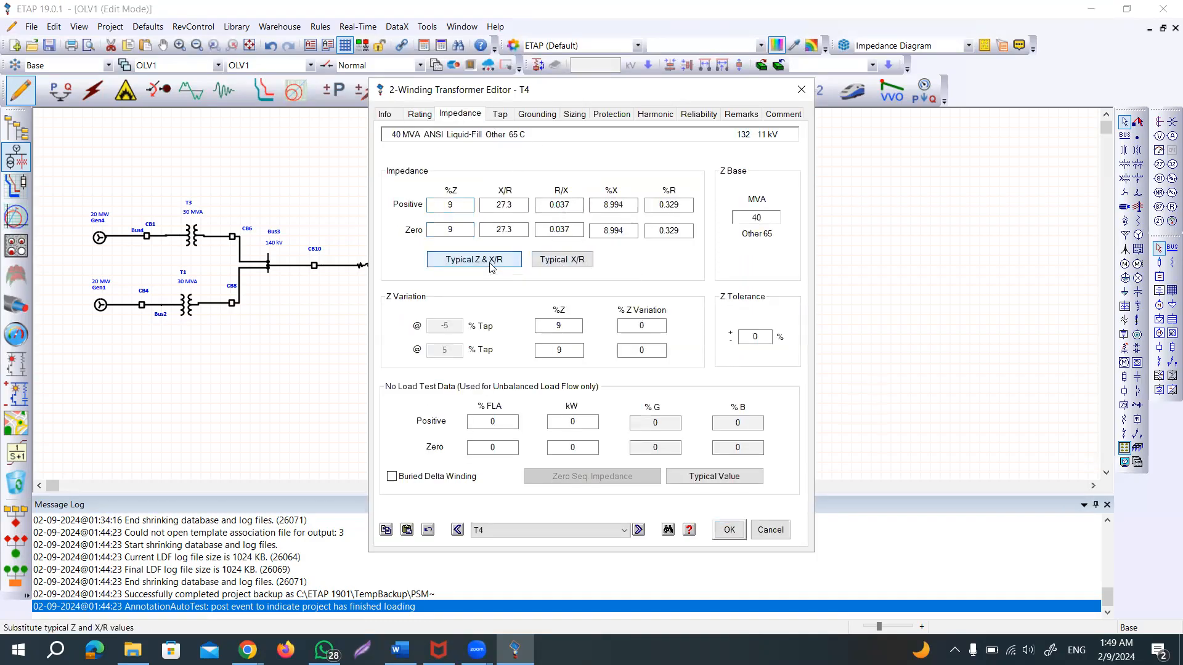
{"action": "left_click", "coordinate": [710, 480]}
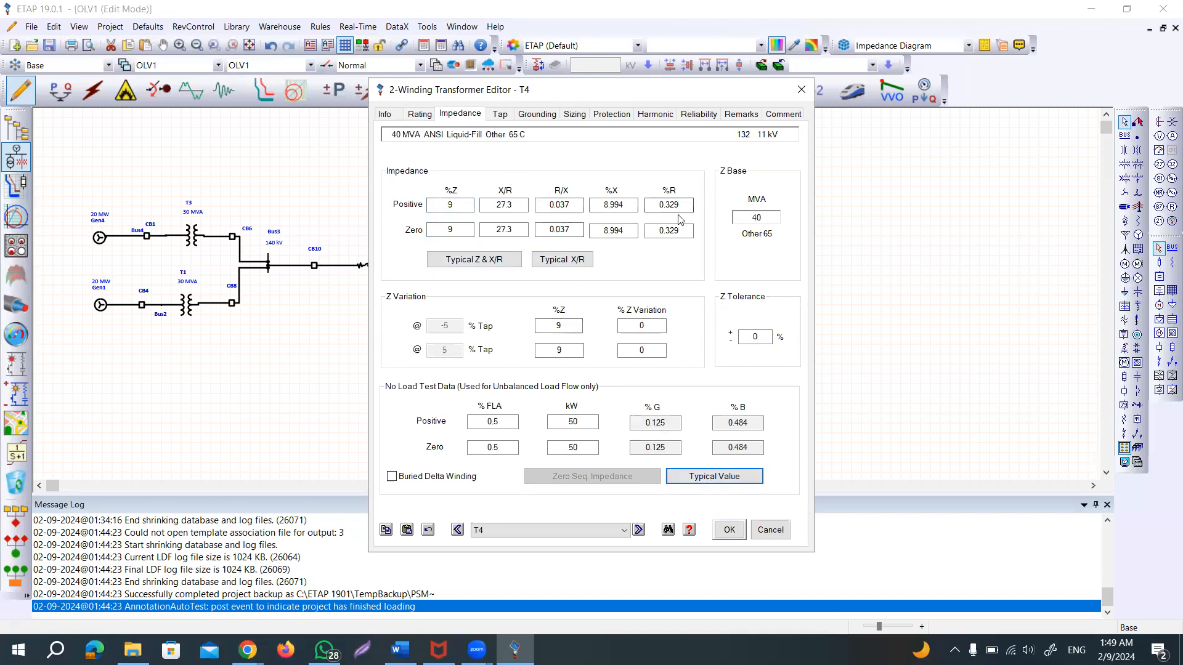
{"action": "left_click", "coordinate": [732, 529]}
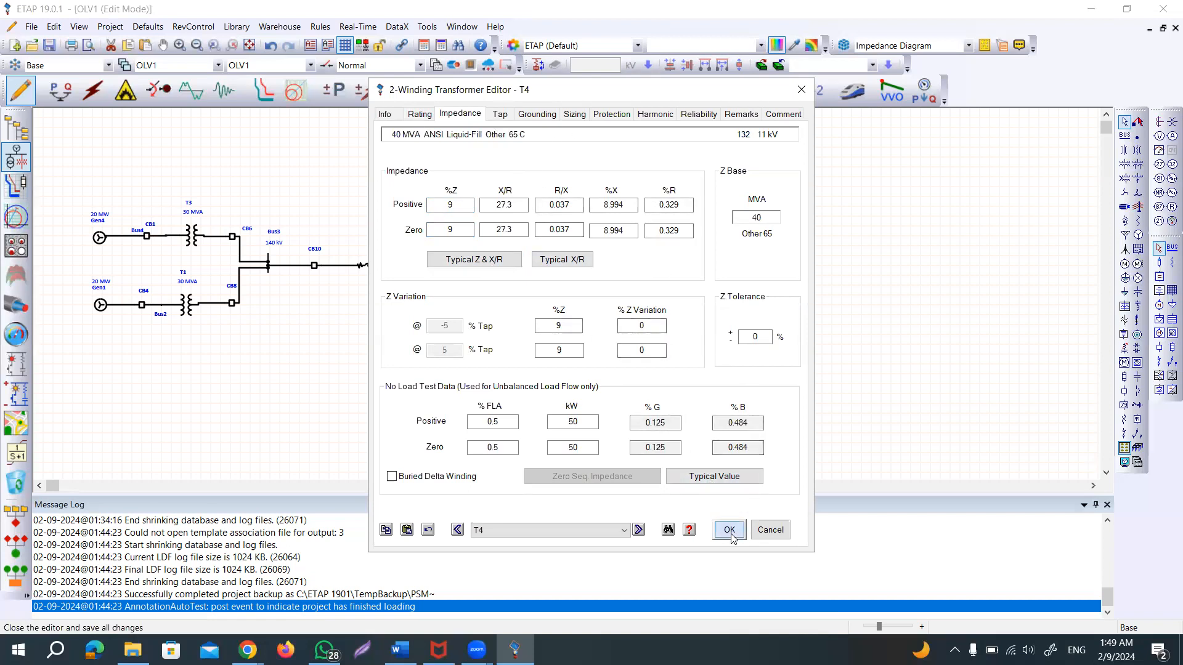
- Wire T4 between CB13 and CB15 and on to Bus7, deleting the connection between CB15 and Bus7
{"action": "left_click_drag", "start_coordinate": [570, 264], "coordinate": [689, 264]}
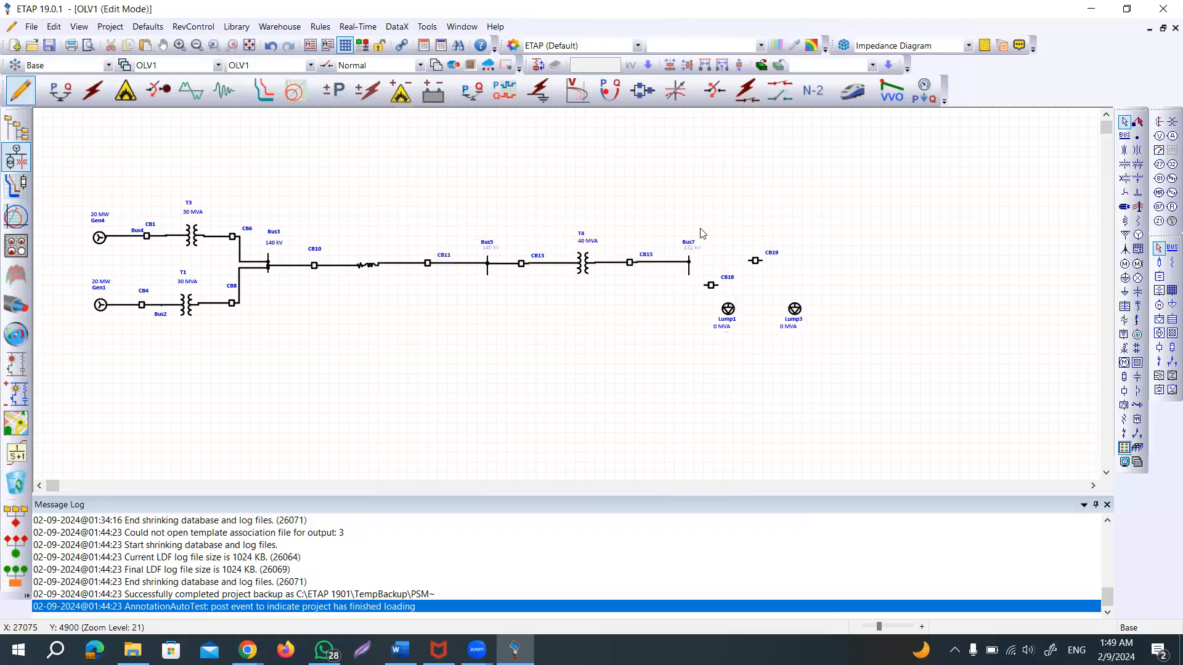
{"action": "left_click", "coordinate": [663, 265]}
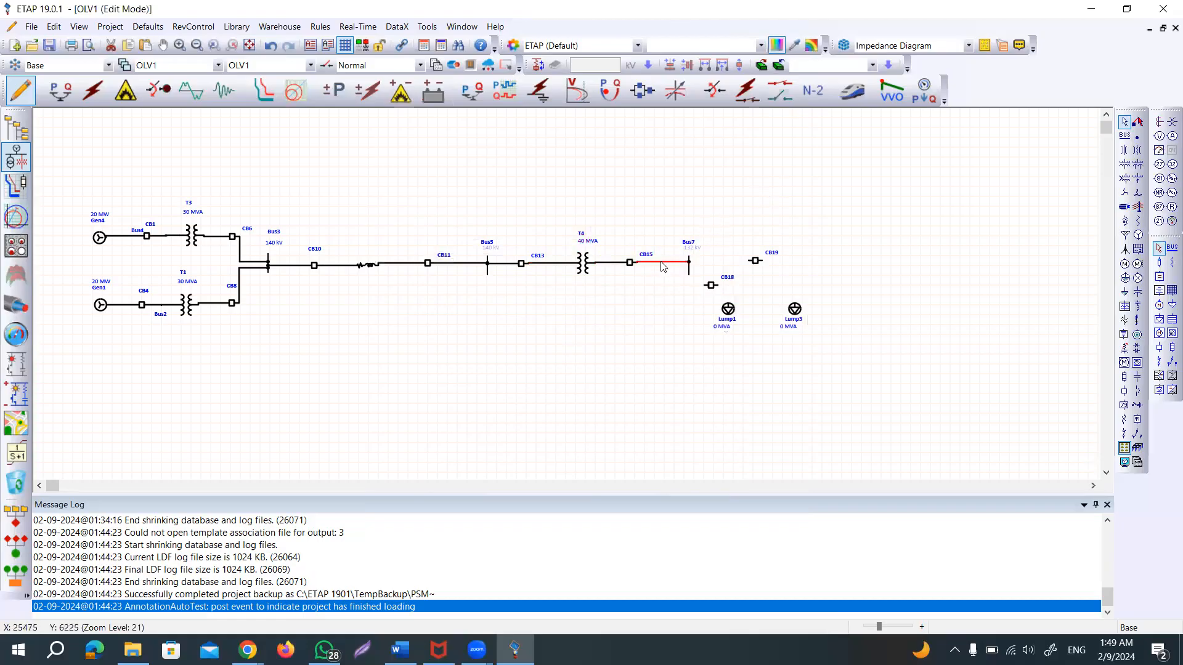
{"action": "key", "text": "Delete"}
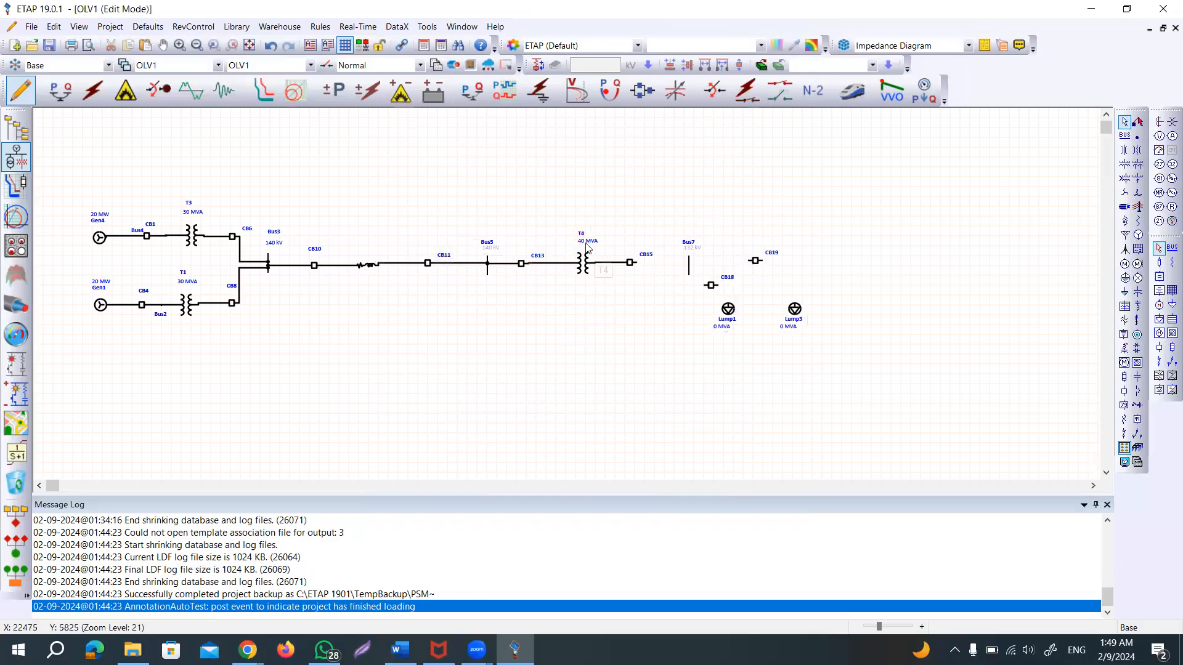
- Set Bus7's nominal voltage to 11 kV
{"action": "left_click", "coordinate": [694, 246]}
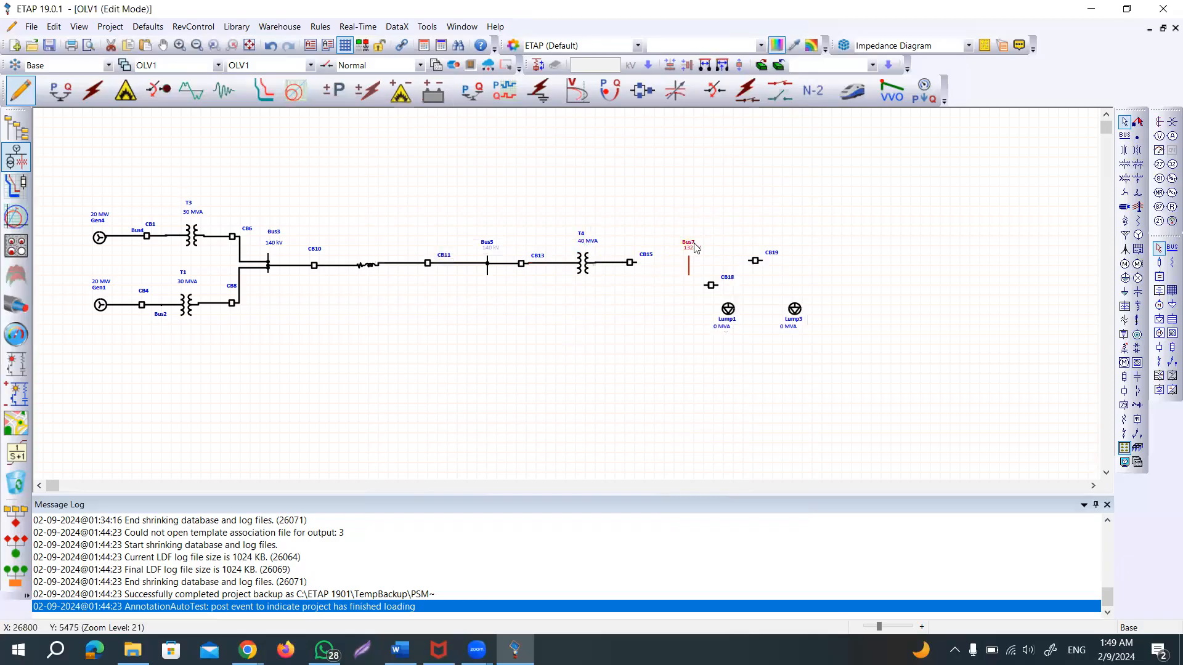
{"action": "double_click", "coordinate": [695, 246]}
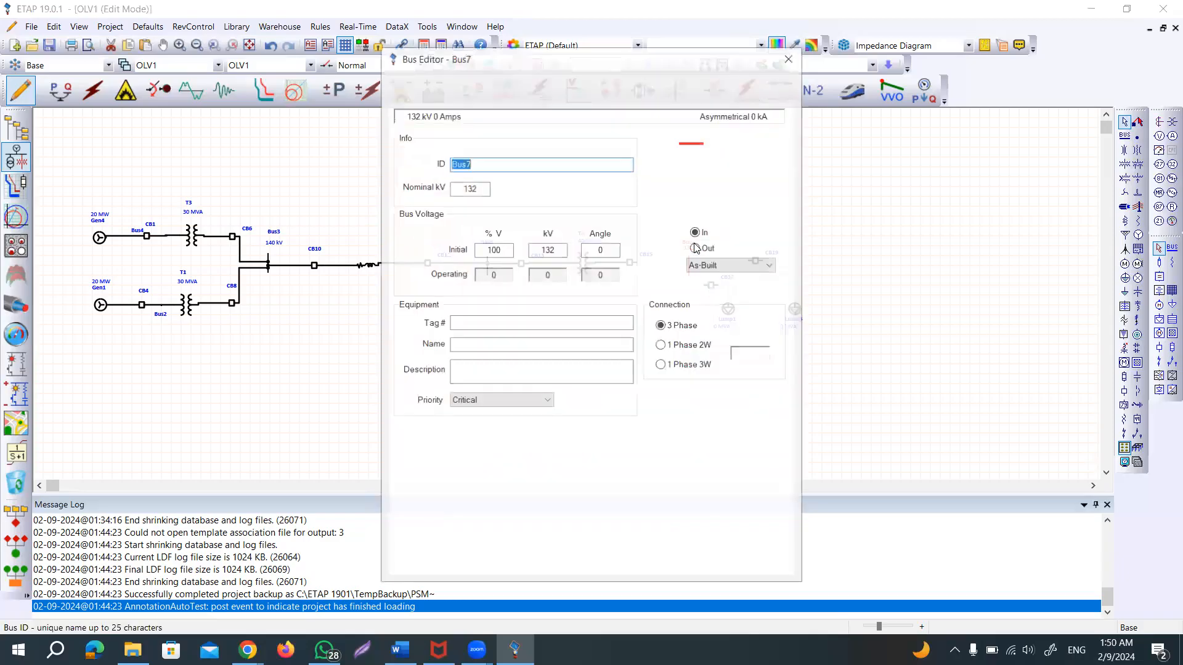
{"action": "double_click", "coordinate": [456, 190]}
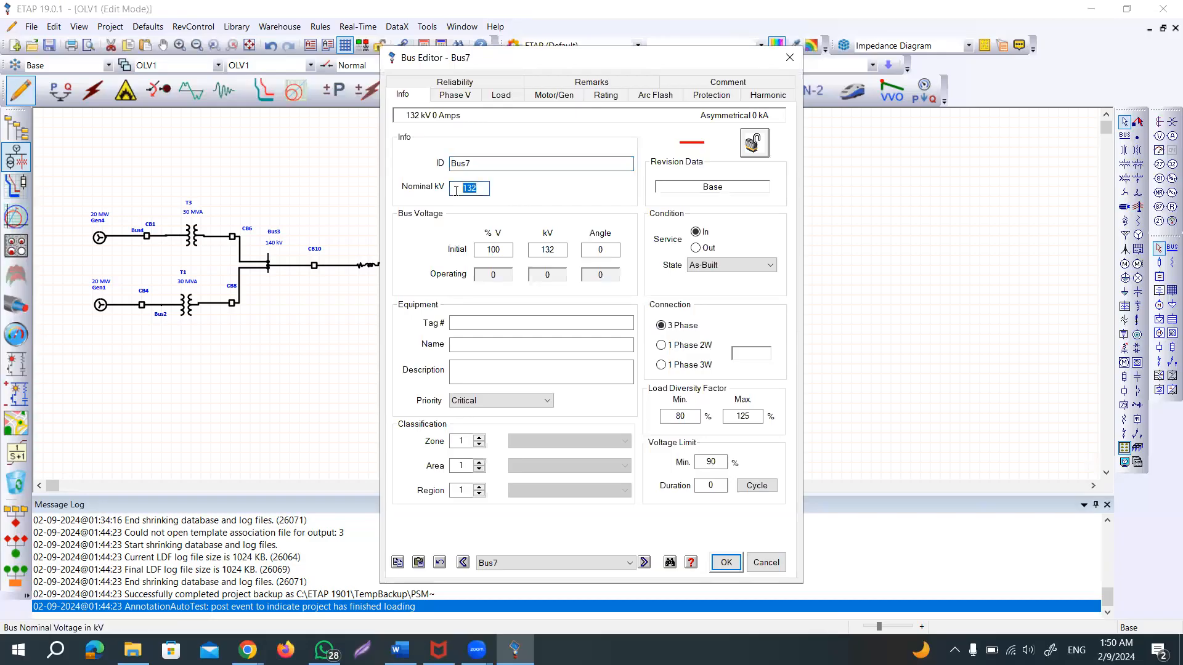
{"action": "type", "text": "11"}
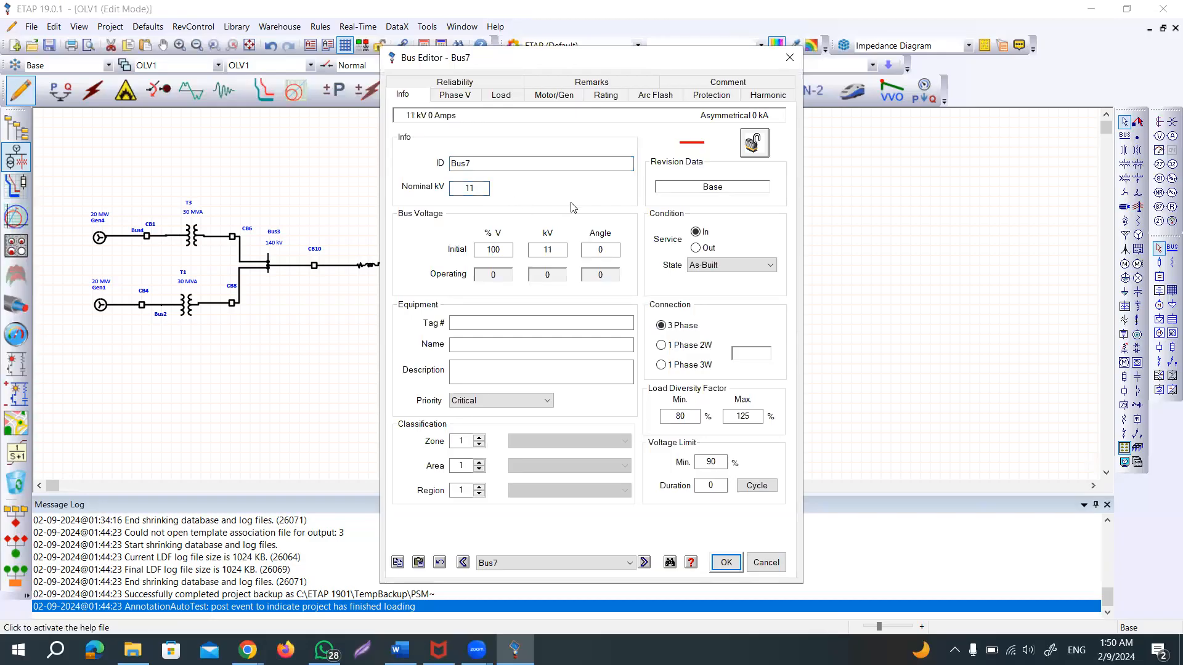
{"action": "left_click", "coordinate": [726, 562]}
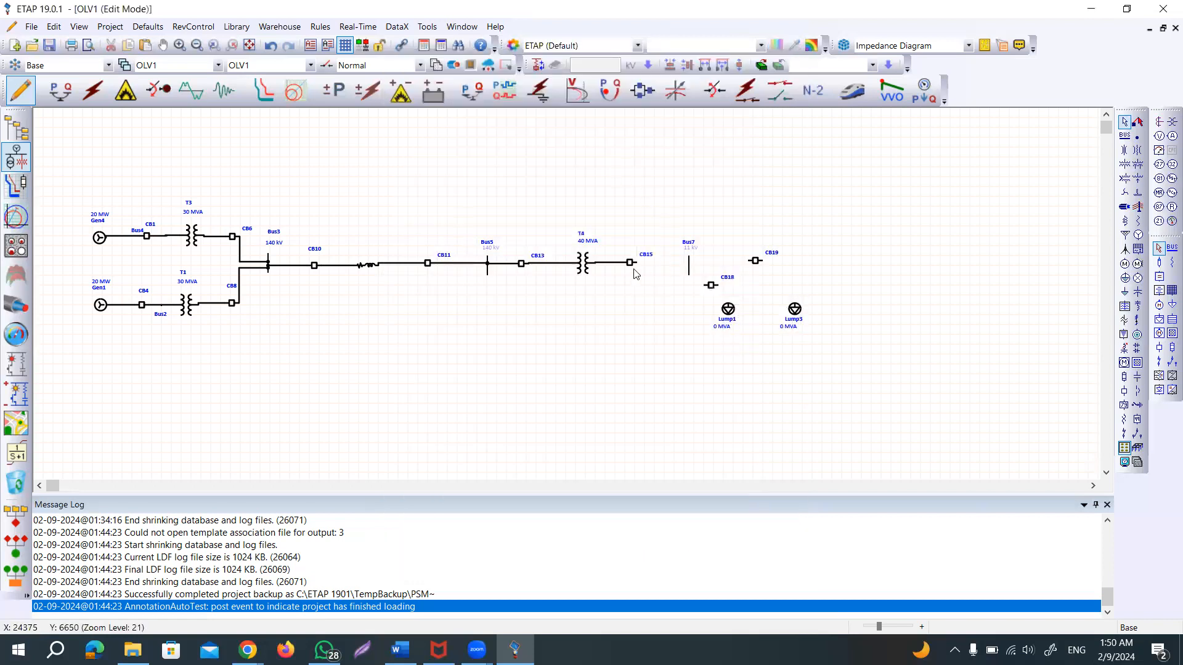
- Connect breakers CB15 and CB18 to Bus7
{"action": "left_click_drag", "start_coordinate": [636, 263], "coordinate": [688, 266]}
{"action": "left_click_drag", "start_coordinate": [685, 243], "coordinate": [691, 245]}
{"action": "left_click", "coordinate": [704, 245]}
{"action": "left_click_drag", "start_coordinate": [703, 285], "coordinate": [689, 271]}
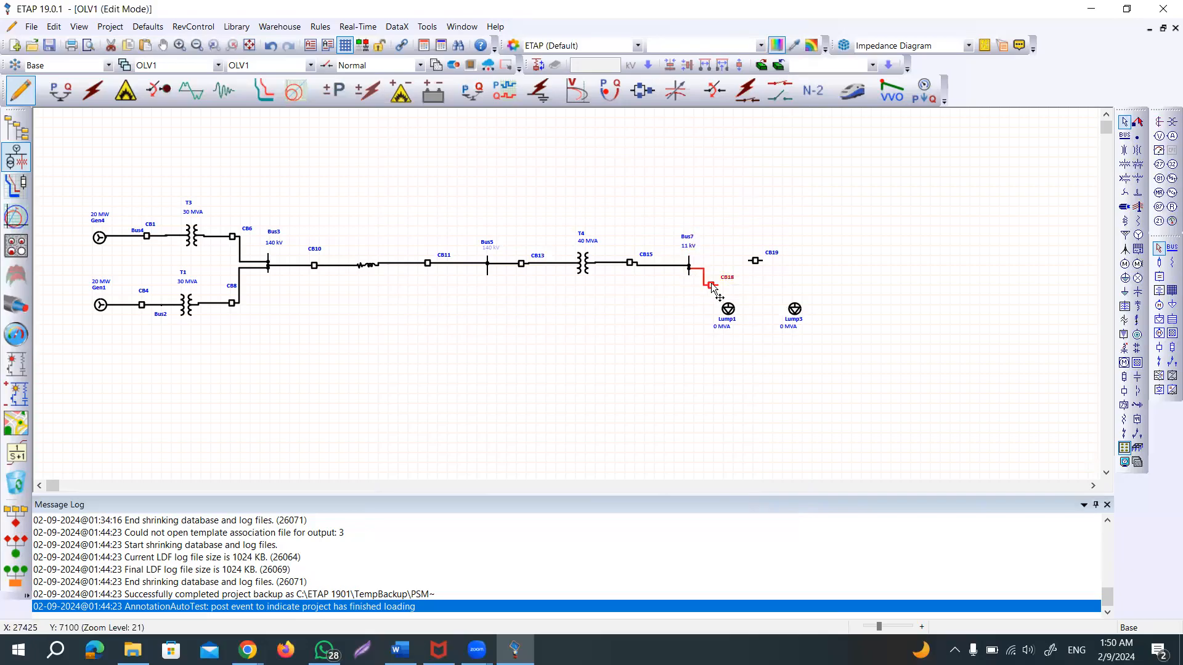
- Rate lumped load Lump1 at 11 kV and 20 MVA
{"action": "double_click", "coordinate": [727, 310]}
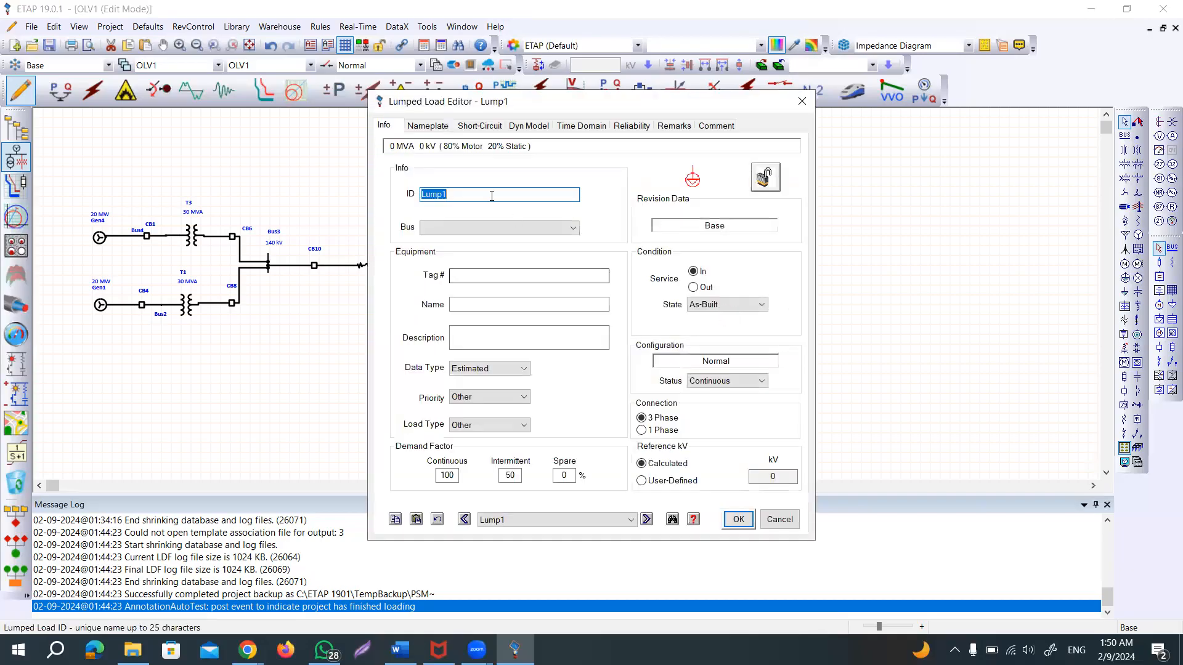
{"action": "left_click", "coordinate": [439, 129]}
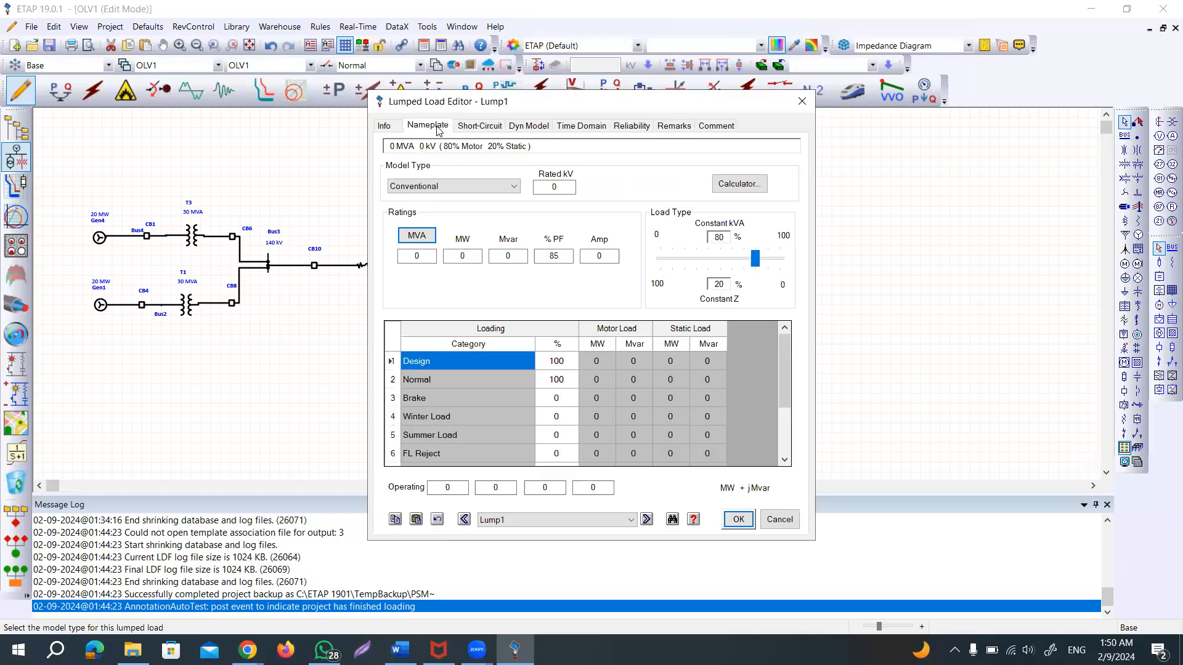
{"action": "left_click", "coordinate": [422, 257]}
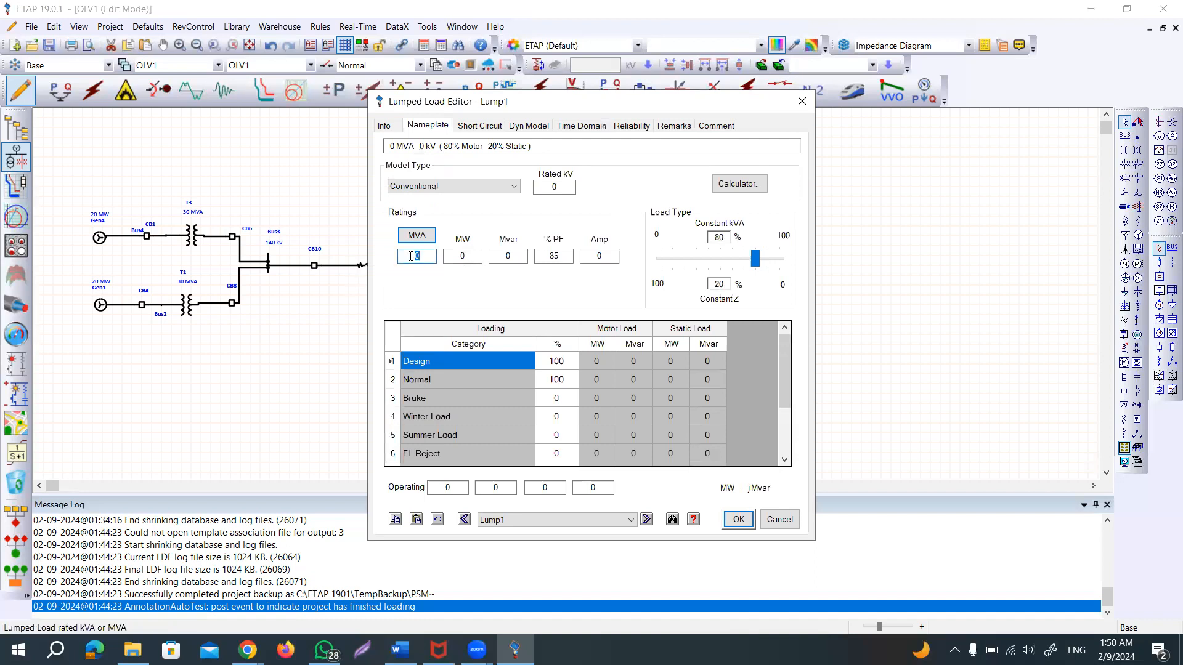
{"action": "left_click", "coordinate": [557, 188]}
{"action": "left_click_drag", "start_coordinate": [558, 188], "coordinate": [546, 188]}
{"action": "type", "text": "11"}
{"action": "left_click", "coordinate": [411, 255]}
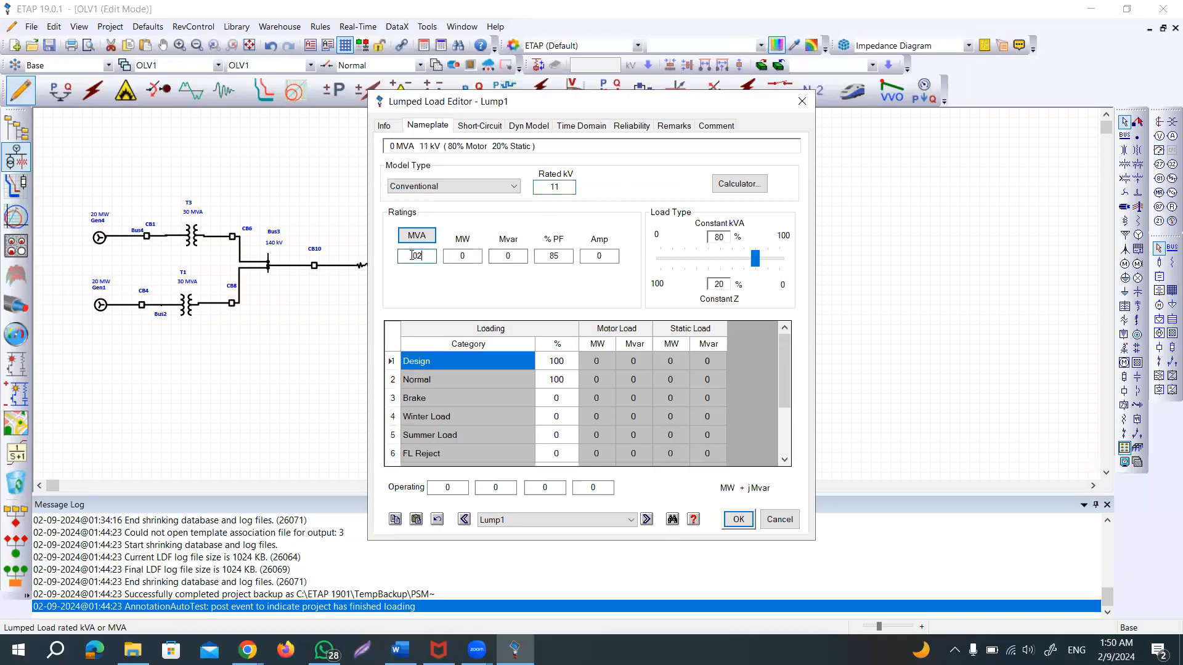
{"action": "left_click_drag", "start_coordinate": [431, 256], "coordinate": [401, 256]}
{"action": "left_click", "coordinate": [452, 300]}
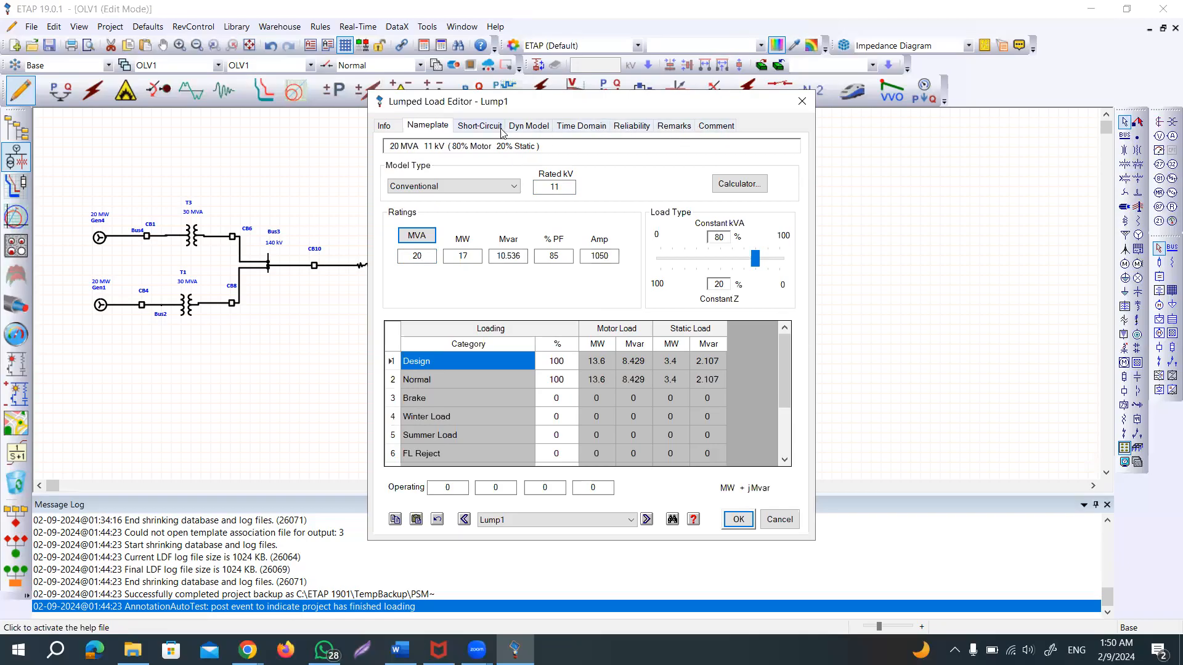
{"action": "left_click", "coordinate": [738, 520]}
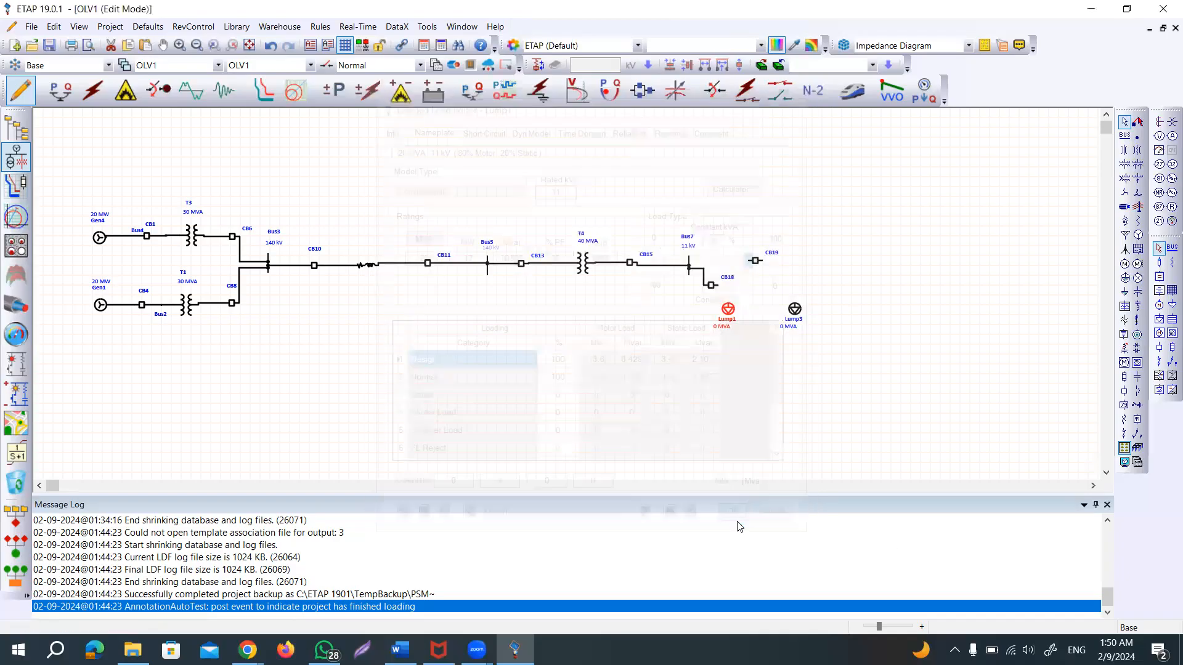
- Connect Lump1 to breaker CB18 and breaker CB19 to Bus7
{"action": "left_click_drag", "start_coordinate": [722, 290], "coordinate": [689, 264]}
{"action": "left_click", "coordinate": [757, 313]}
{"action": "left_click", "coordinate": [779, 289]}
- Rate lumped load Lump3 at 11 kV and 10 MVA, and connect it to breaker CB19
{"action": "left_click", "coordinate": [795, 310]}
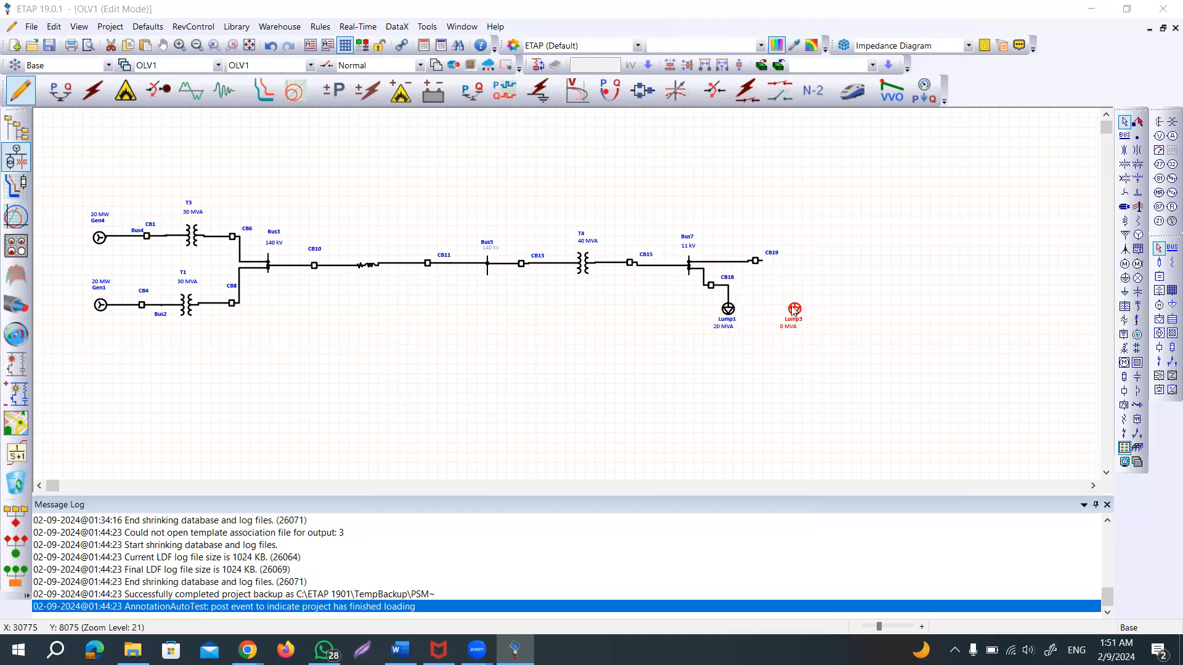
{"action": "double_click", "coordinate": [802, 299]}
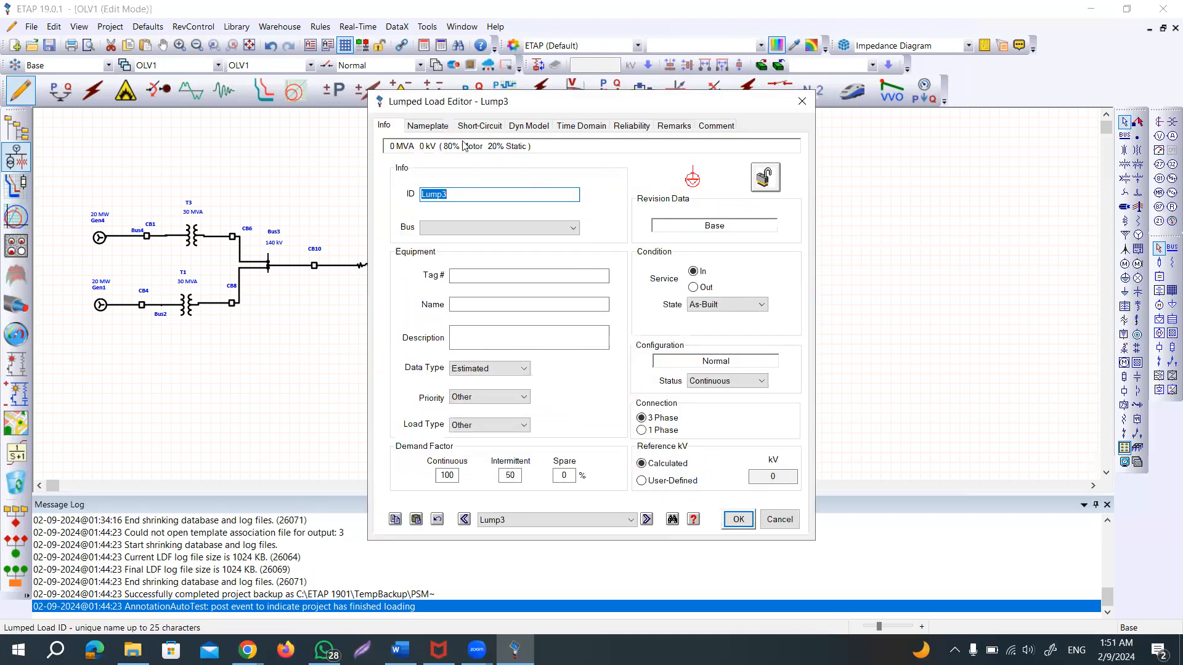
{"action": "left_click", "coordinate": [431, 126]}
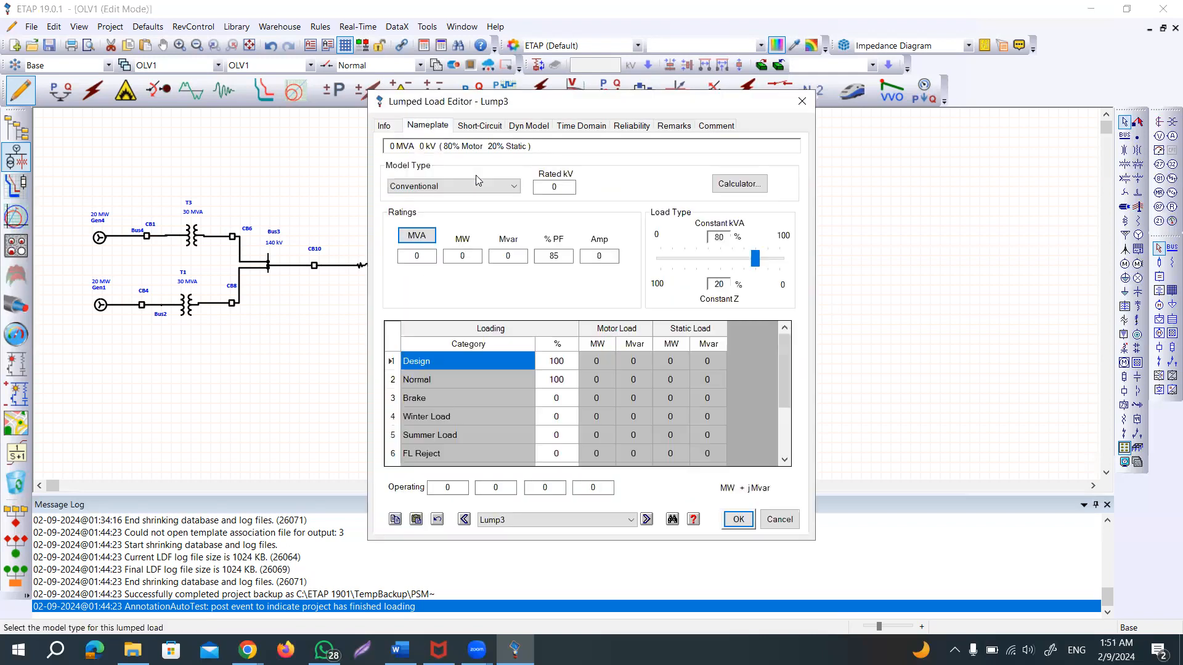
{"action": "left_click", "coordinate": [546, 186]}
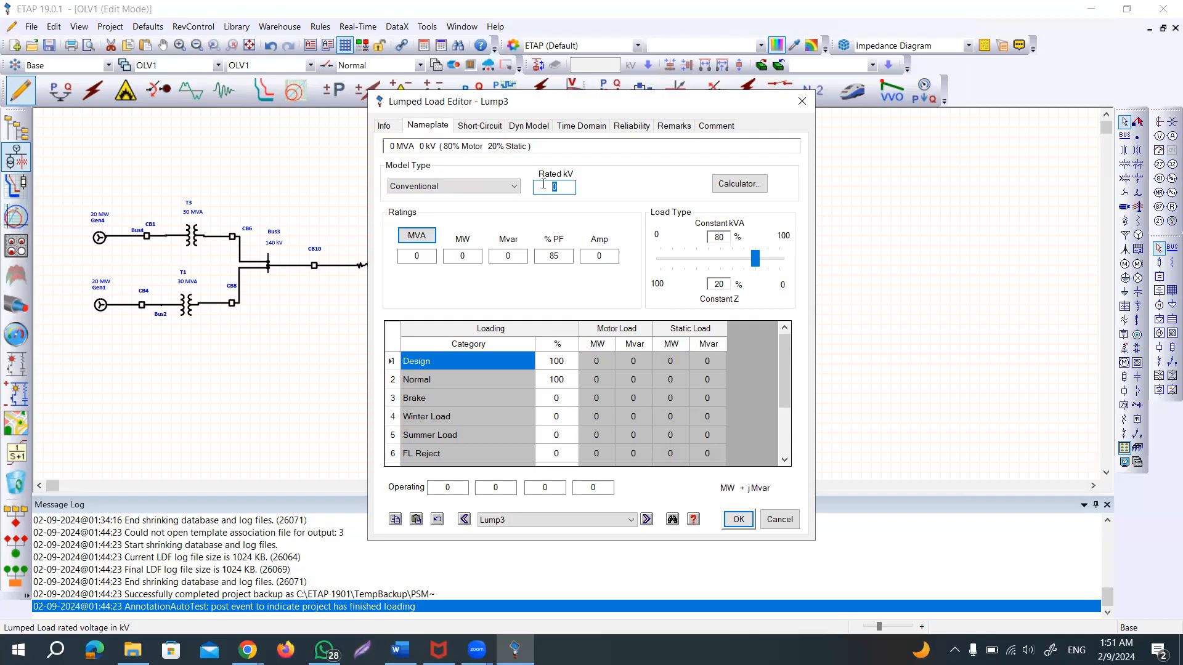
{"action": "type", "text": "11"}
{"action": "left_click", "coordinate": [429, 256]}
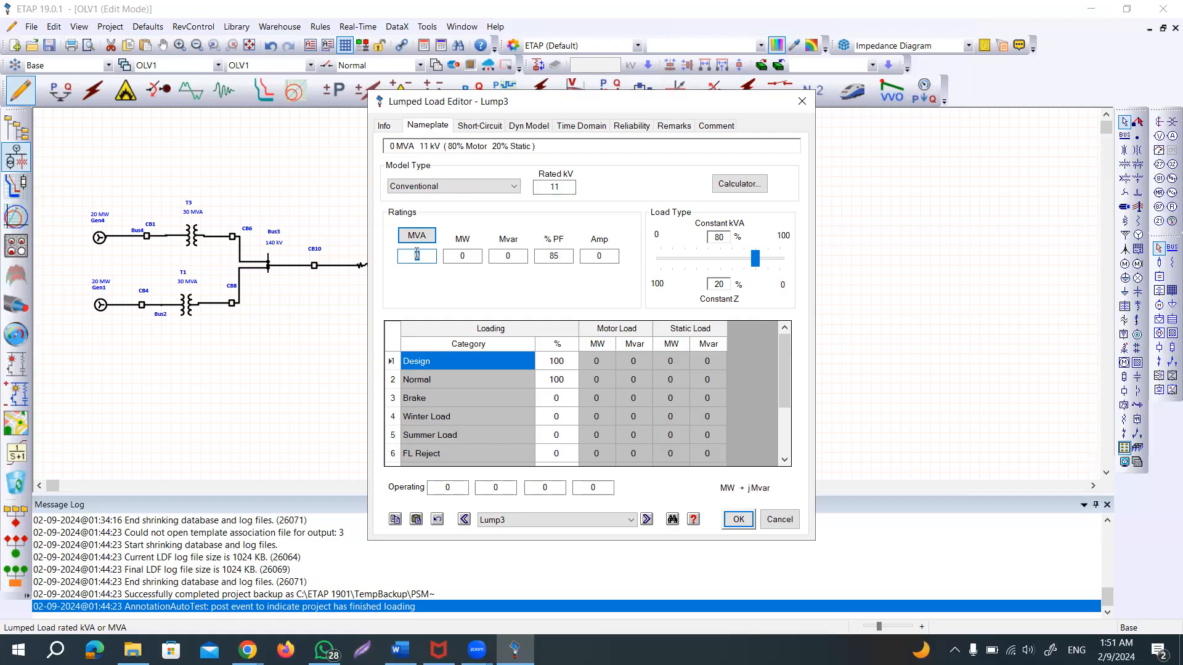
{"action": "type", "text": "10"}
{"action": "key", "text": "Tab"}
{"action": "left_click", "coordinate": [737, 523]}
{"action": "left_click_drag", "start_coordinate": [794, 302], "coordinate": [762, 260]}
{"action": "left_click", "coordinate": [817, 267]}
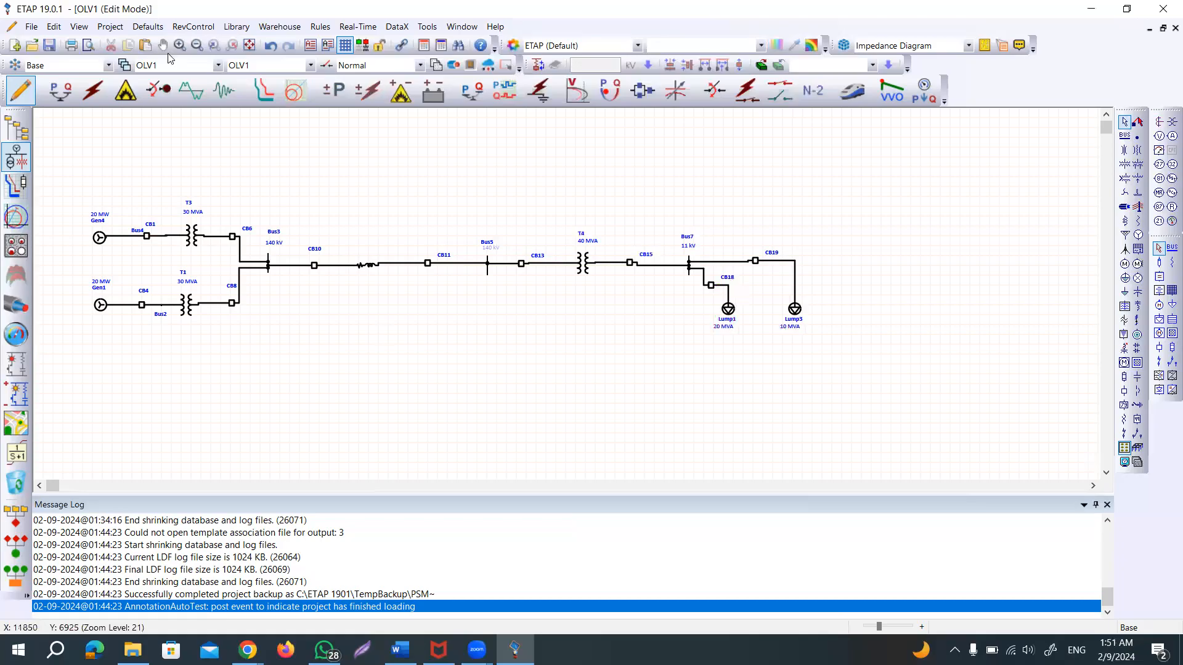
- Save the project with the option to save connections for external use enabled
{"action": "left_click", "coordinate": [50, 47]}
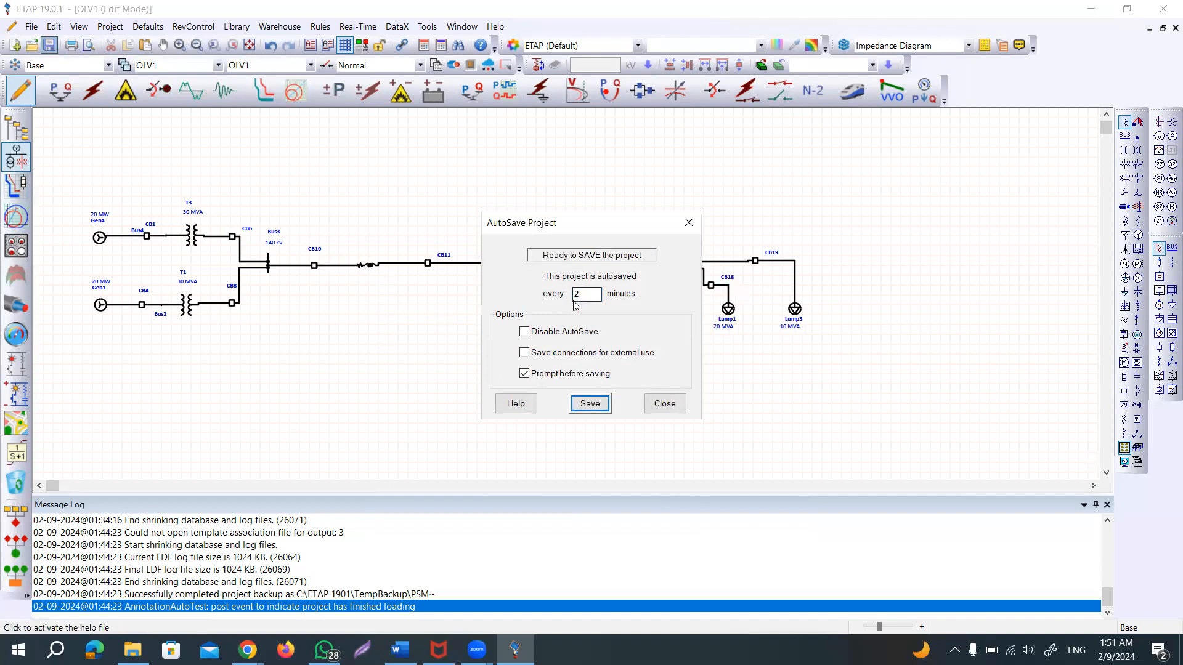
{"action": "left_click", "coordinate": [524, 353]}
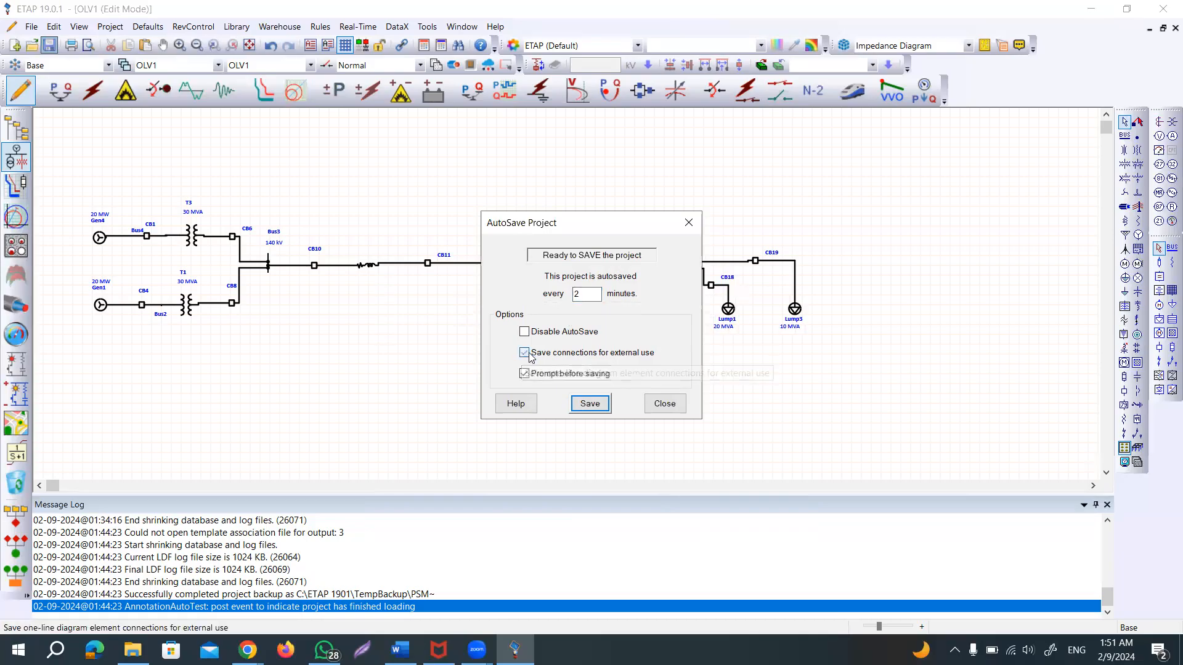
{"action": "left_click", "coordinate": [589, 406]}
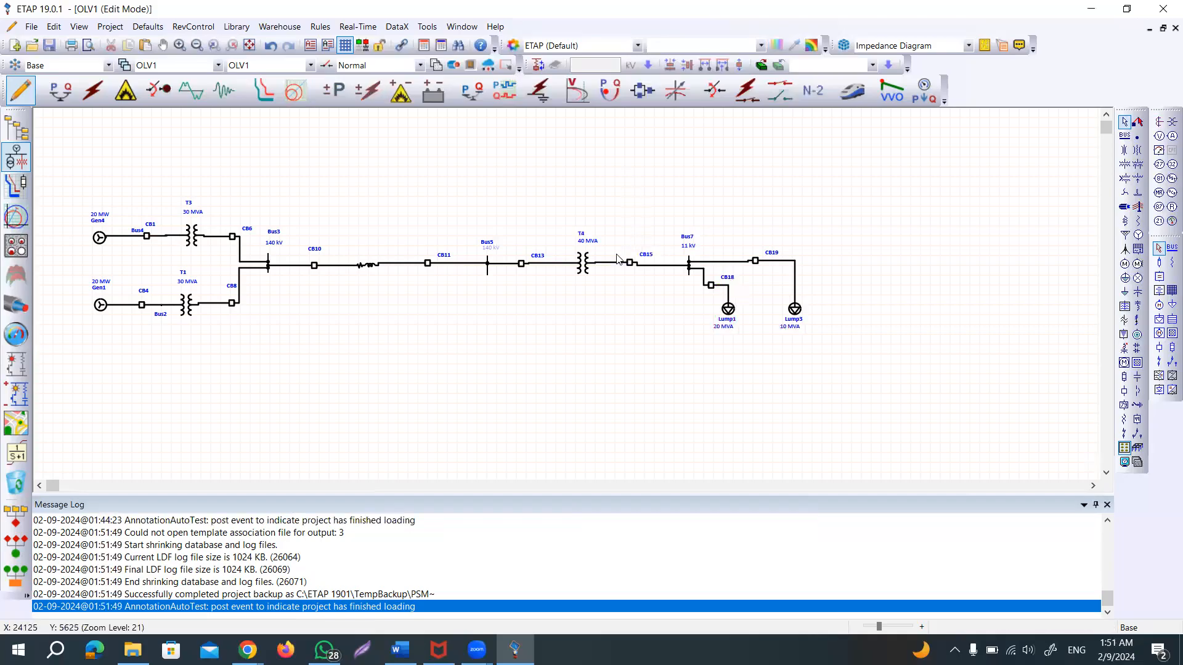
- Check which buses are assigned to the primary and secondary sides of transformer T4
{"action": "left_click", "coordinate": [583, 266]}
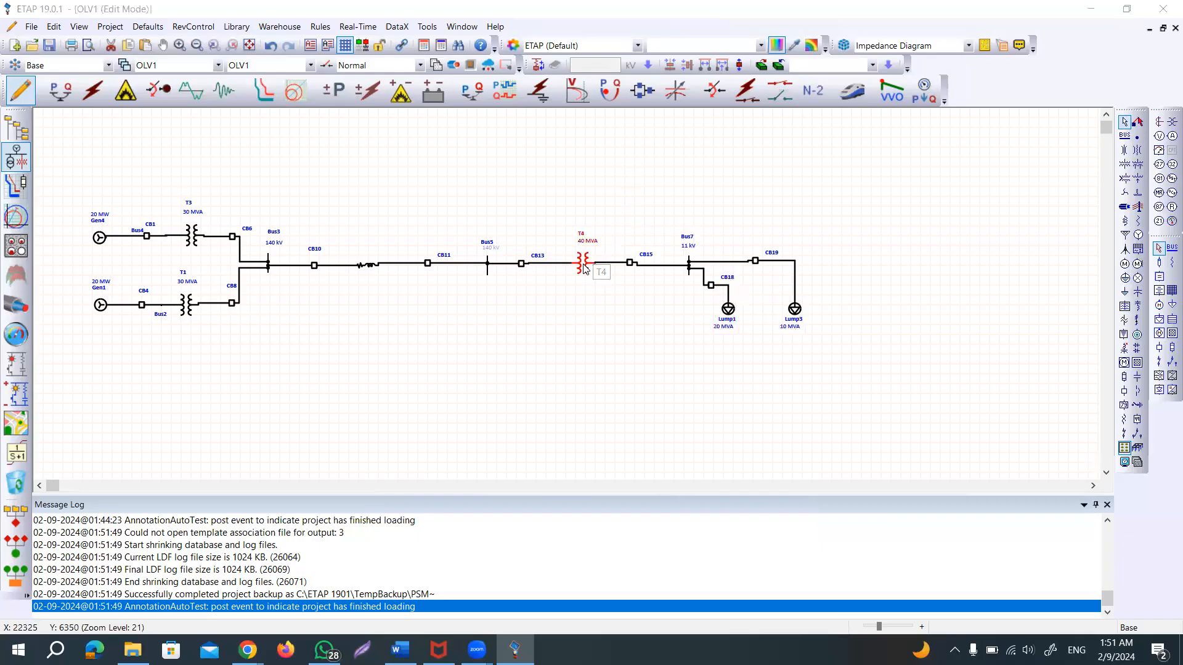
{"action": "double_click", "coordinate": [583, 266]}
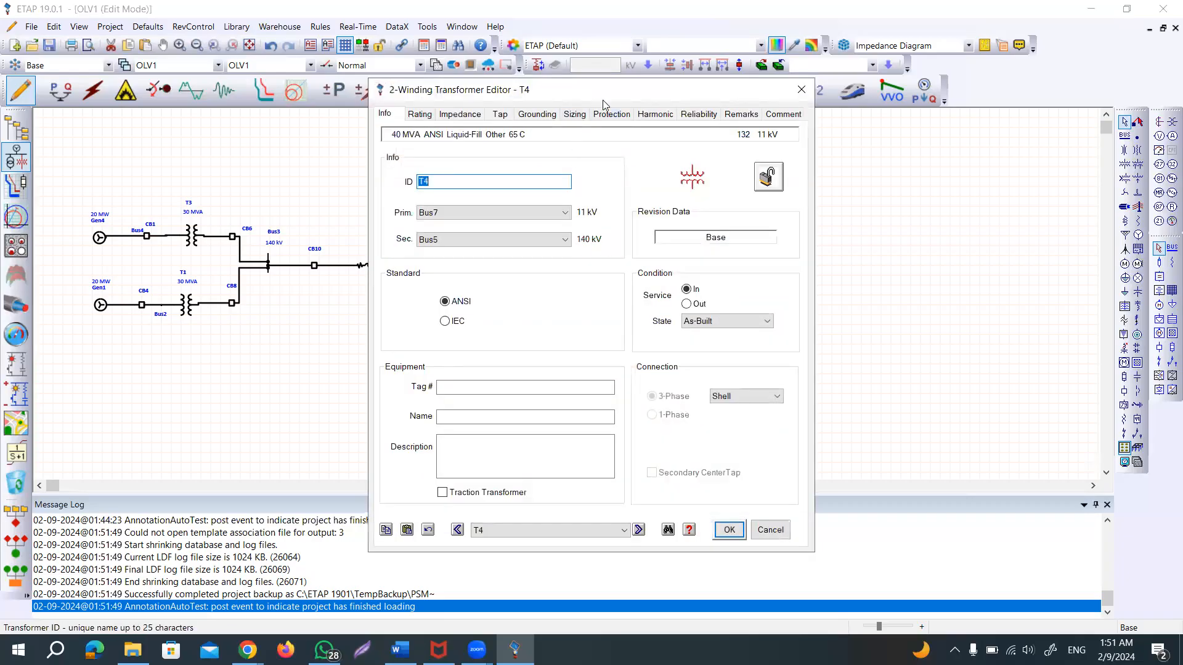
{"action": "left_click_drag", "start_coordinate": [604, 105], "coordinate": [948, 137]}
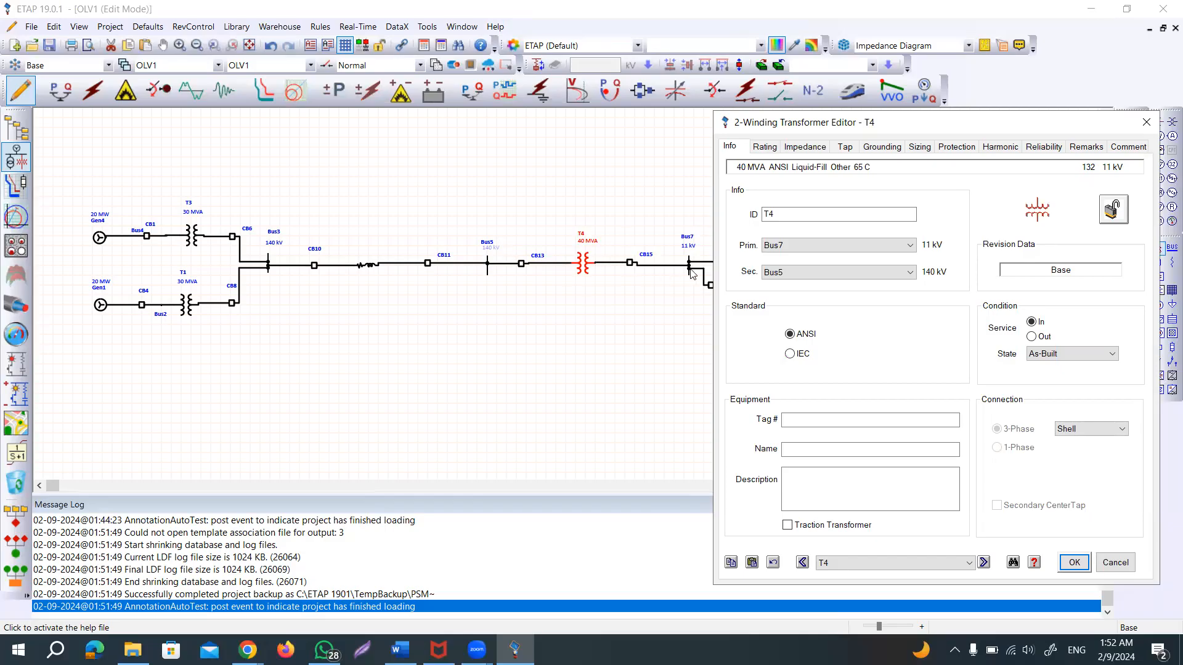
{"action": "left_click_drag", "start_coordinate": [971, 125], "coordinate": [864, 131]}
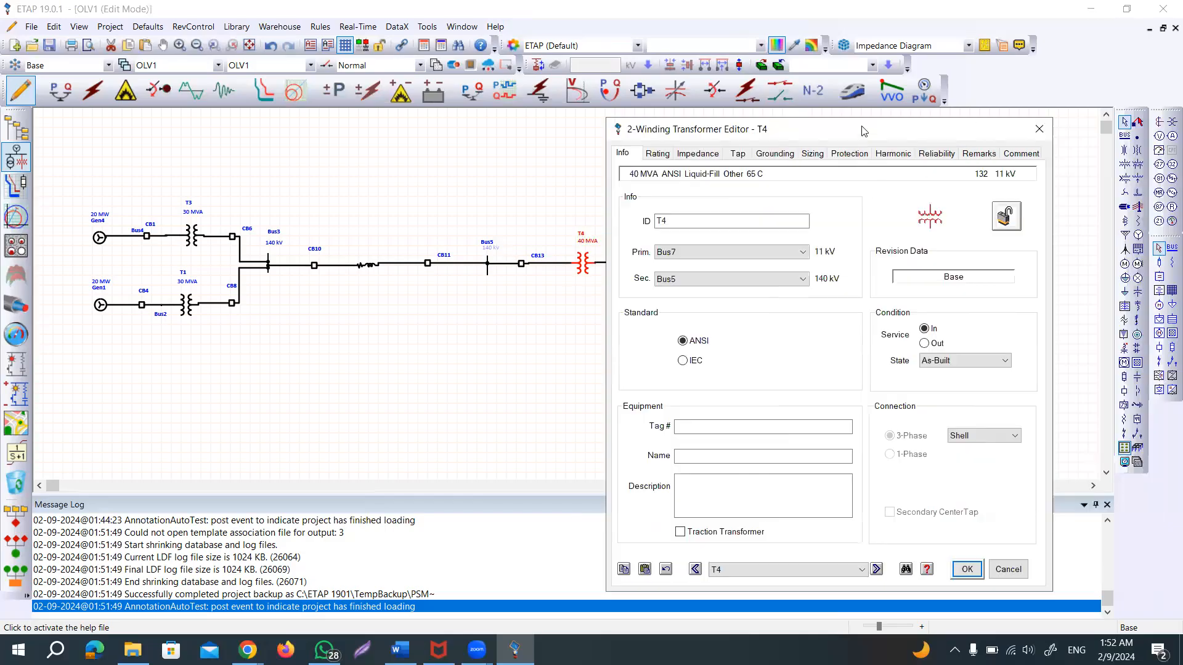
{"action": "left_click", "coordinate": [1039, 129]}
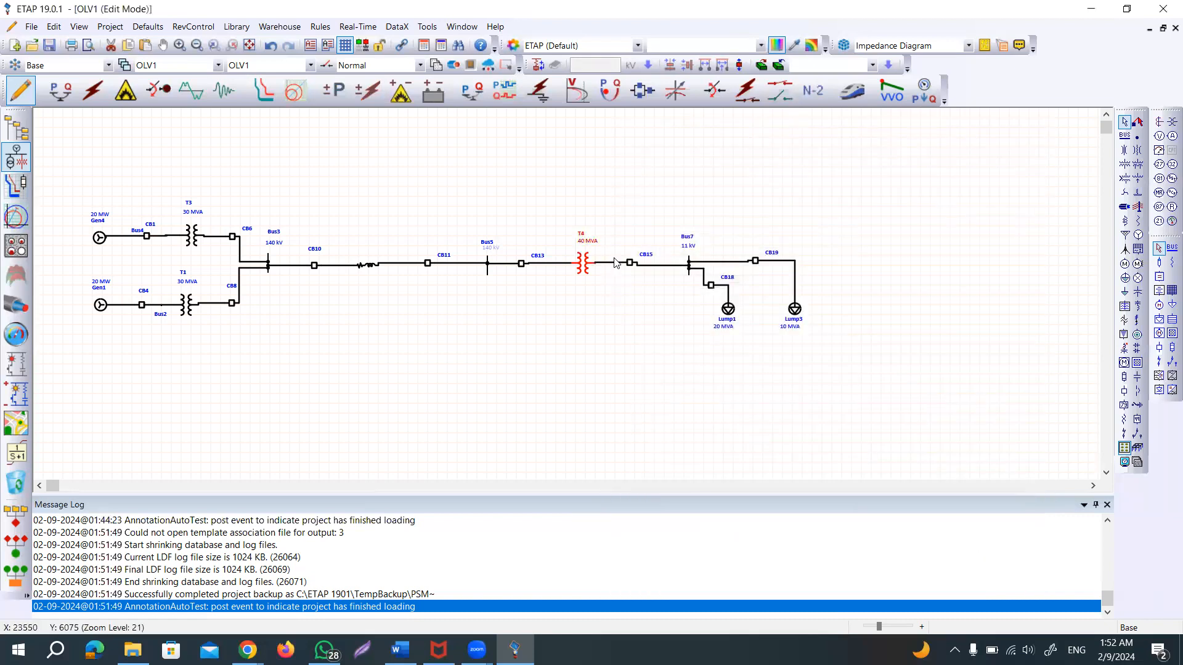
- Delete T4's connections, rotate it and rewire it with its primary to CB13 and secondary to CB15, and save the project
{"action": "left_click", "coordinate": [608, 268]}
{"action": "key", "text": "Delete"}
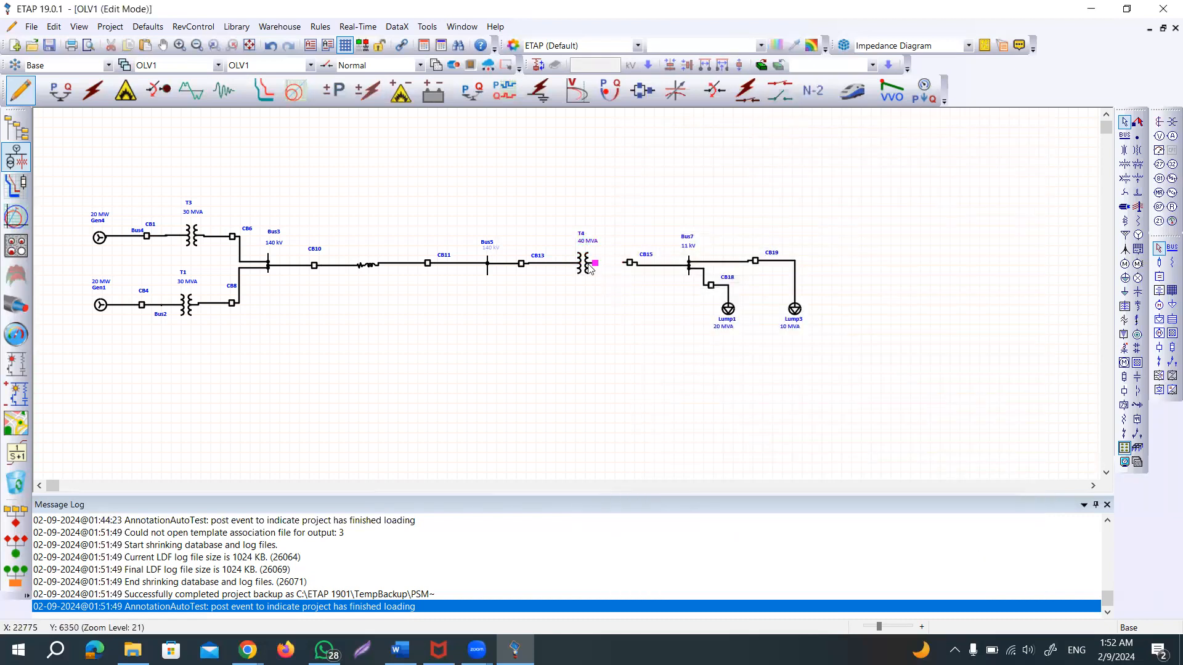
{"action": "left_click", "coordinate": [564, 264]}
{"action": "key", "text": "Delete"}
{"action": "left_click", "coordinate": [583, 269]}
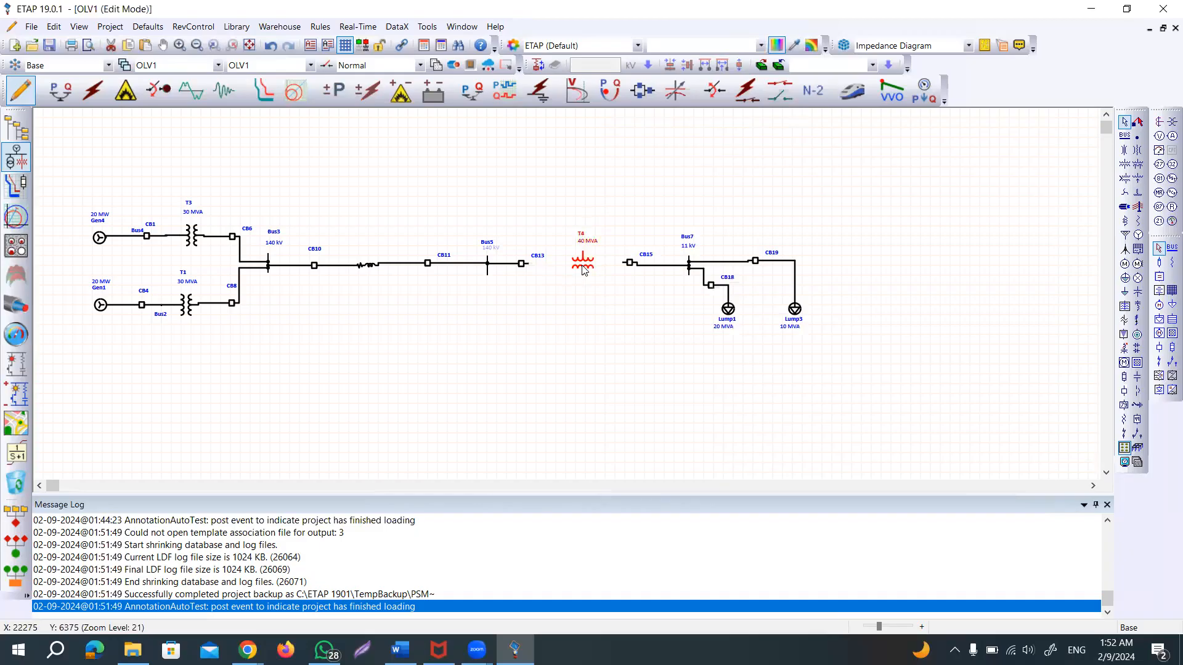
{"action": "left_click_drag", "start_coordinate": [570, 264], "coordinate": [527, 264]}
{"action": "left_click_drag", "start_coordinate": [605, 266], "coordinate": [626, 263]}
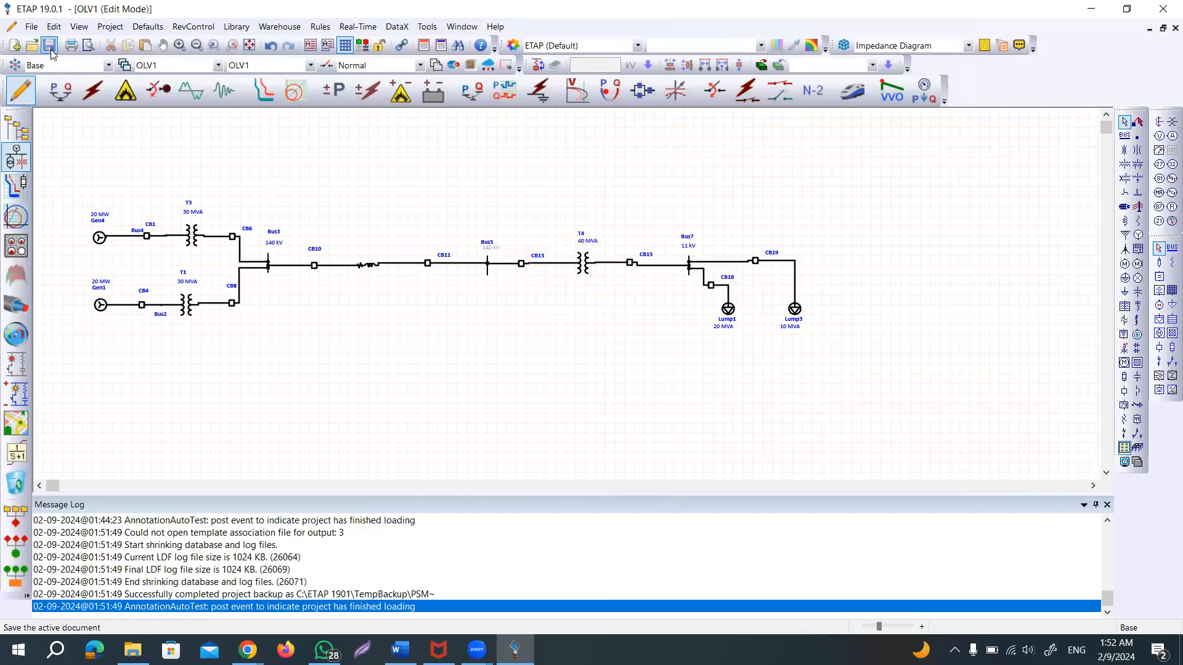
{"action": "left_click", "coordinate": [583, 406]}
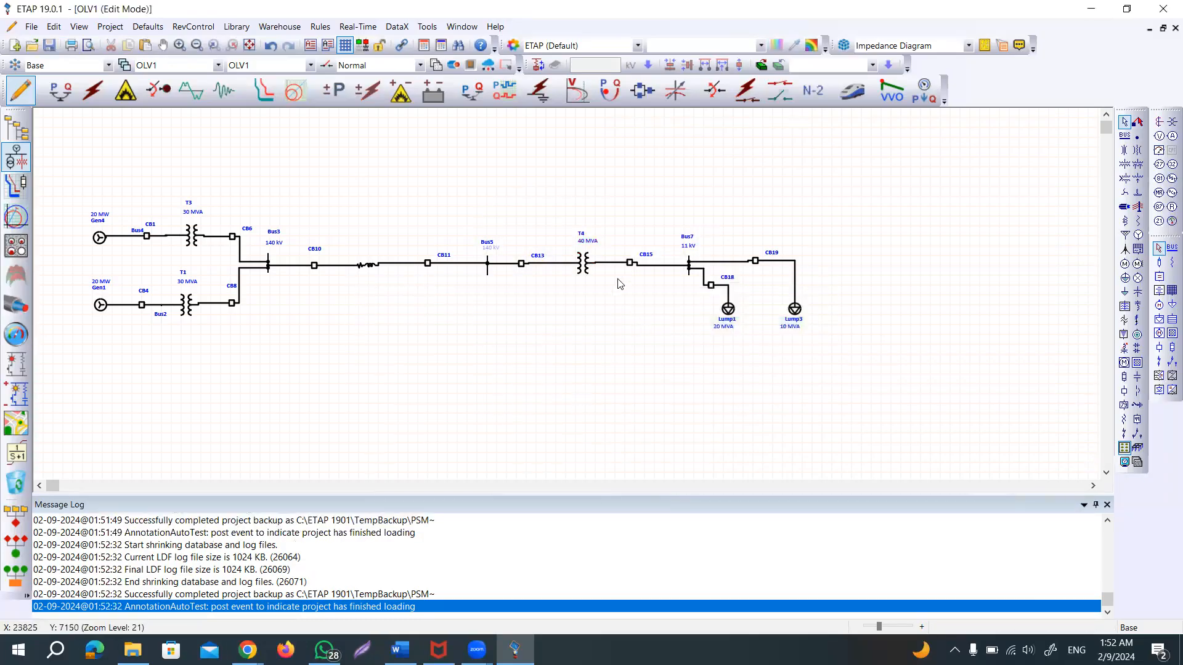
- Check transformer T4's primary and secondary bus assignment and its impedance data
{"action": "double_click", "coordinate": [585, 264]}
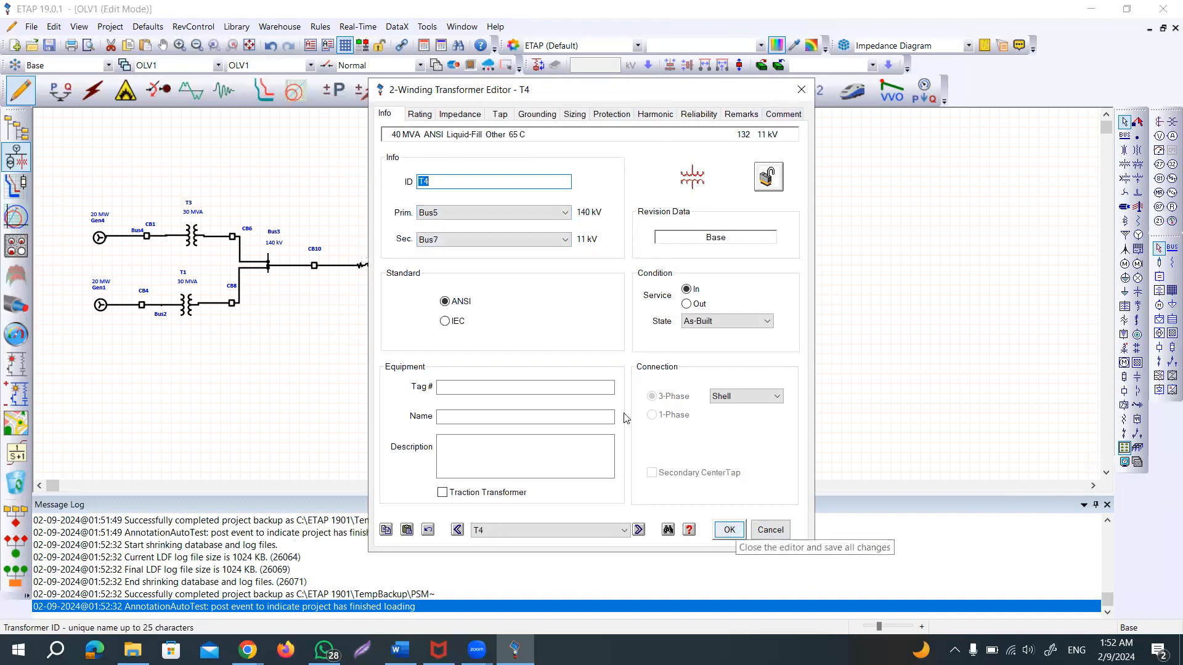
{"action": "left_click", "coordinate": [478, 117]}
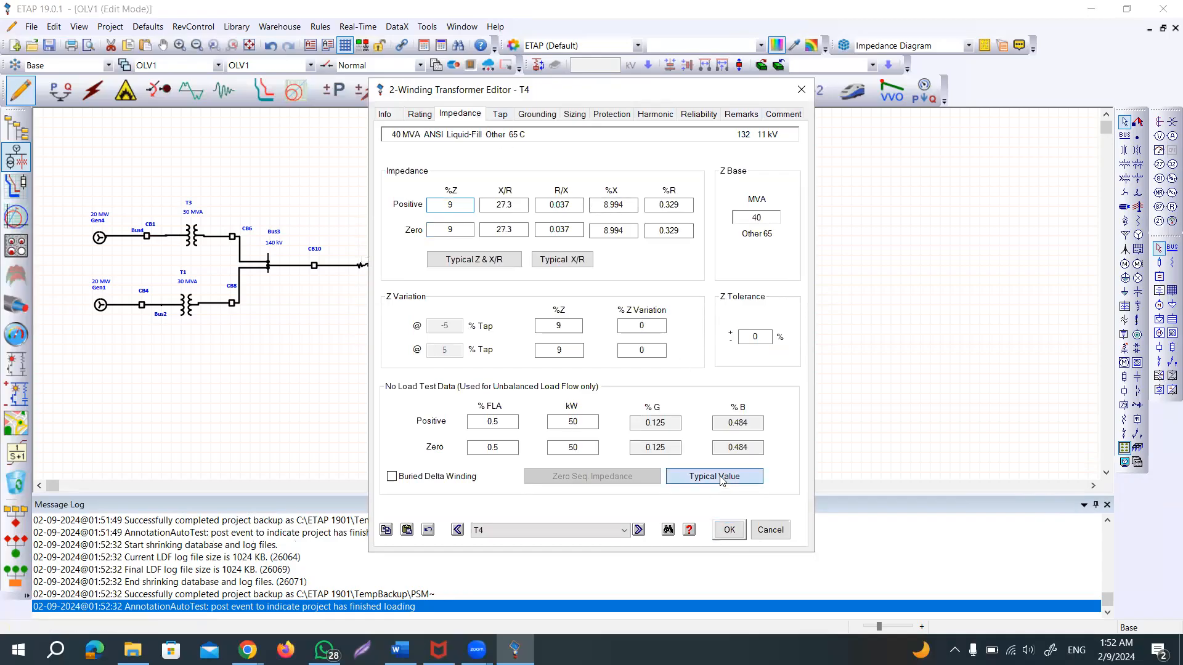
{"action": "left_click", "coordinate": [729, 531]}
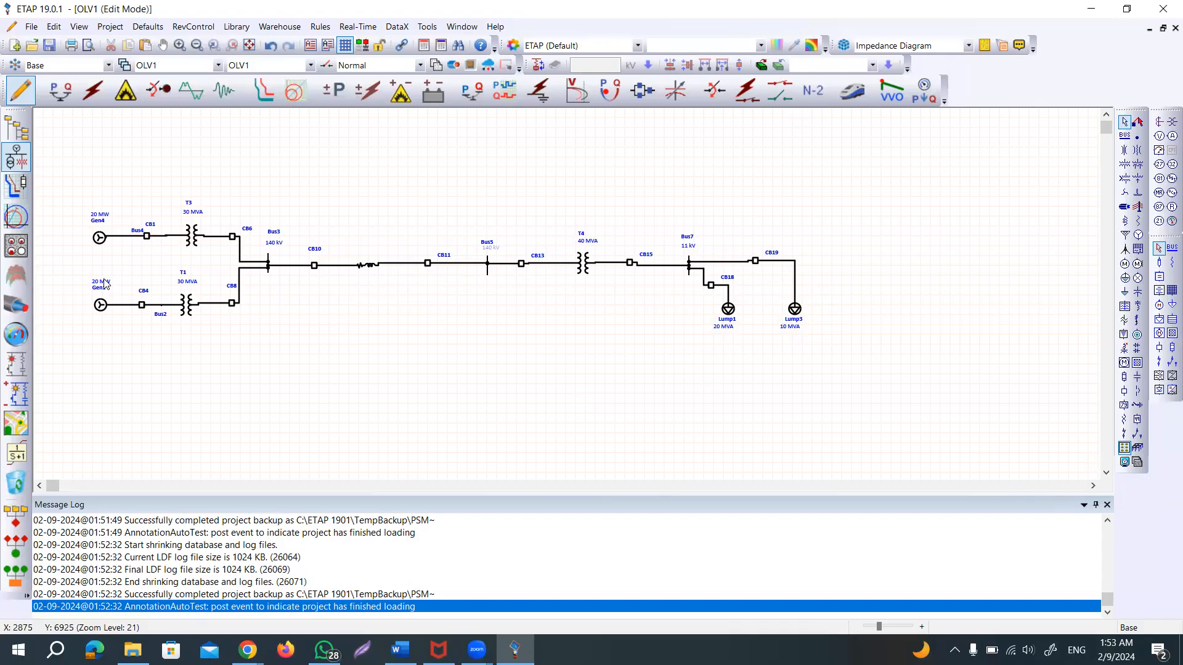
- Set generator Gen1's rated power to 30 MW
{"action": "left_click", "coordinate": [101, 310]}
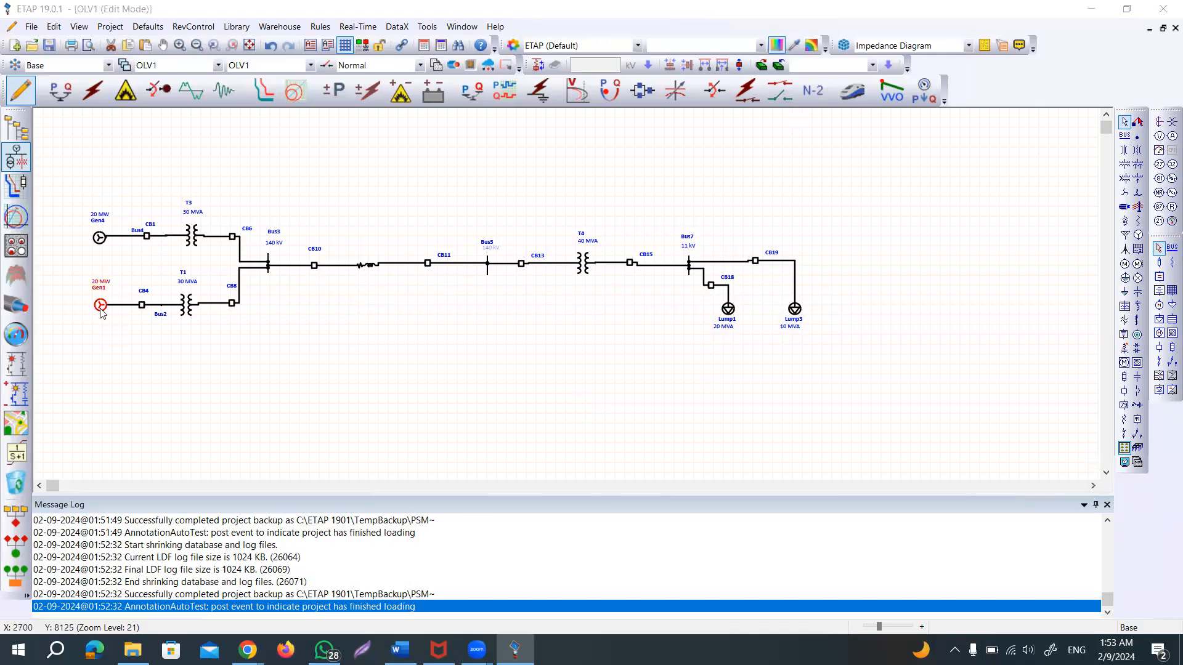
{"action": "double_click", "coordinate": [101, 310]}
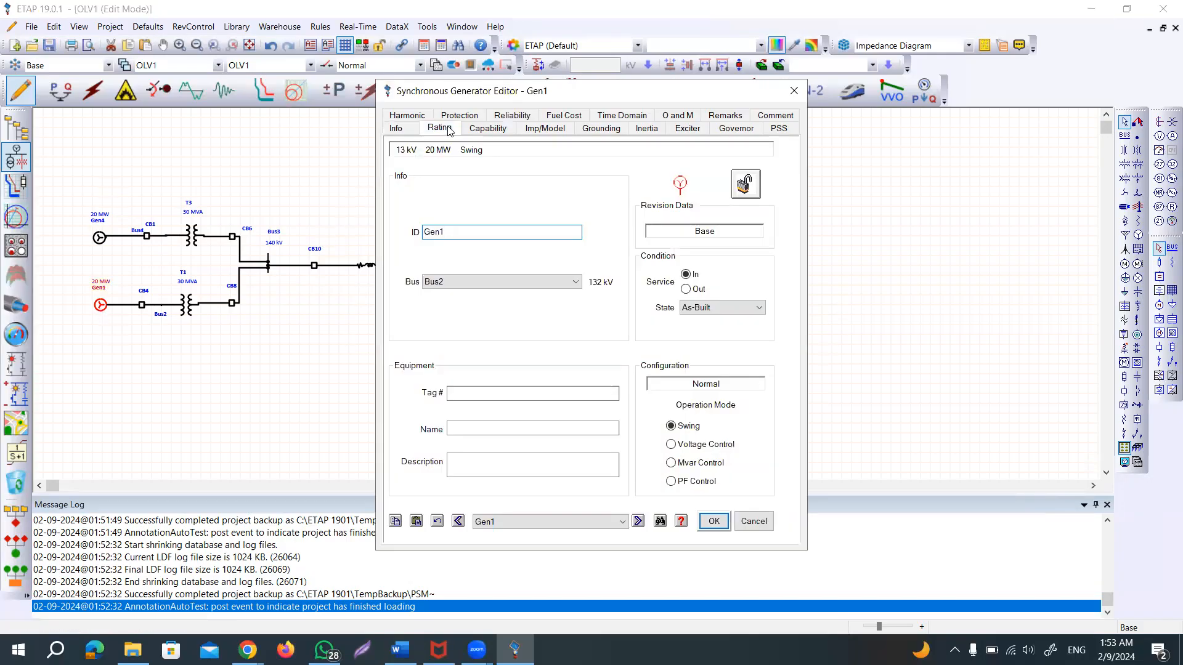
{"action": "left_click_drag", "start_coordinate": [427, 199], "coordinate": [408, 198]}
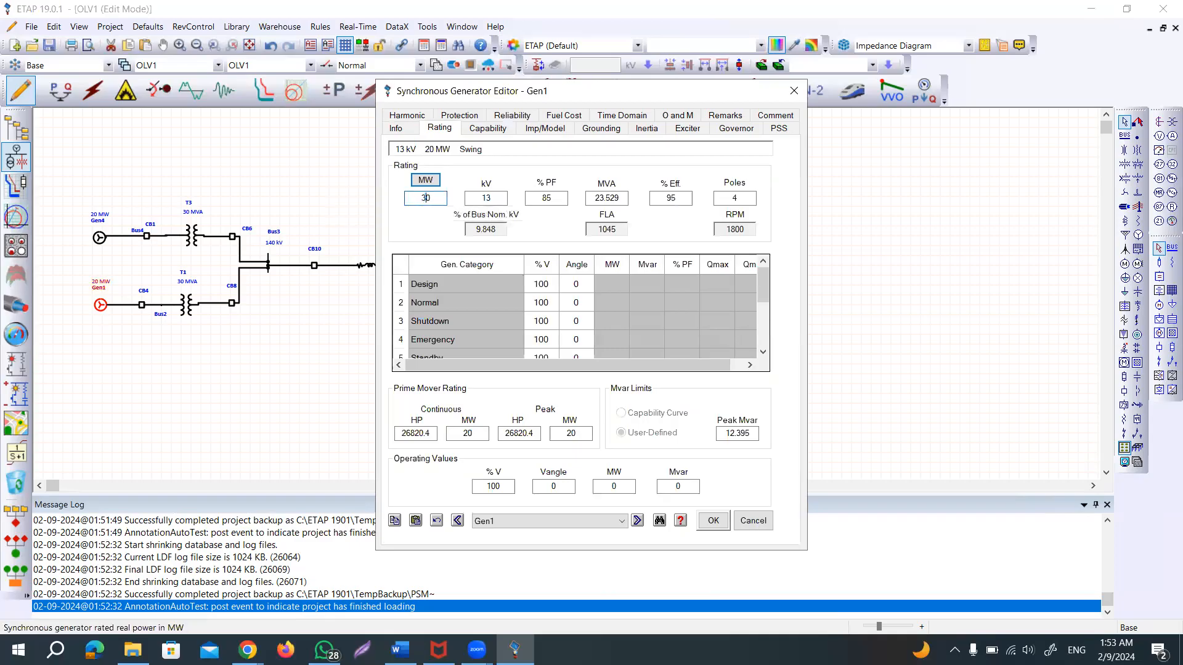
{"action": "left_click", "coordinate": [419, 224]}
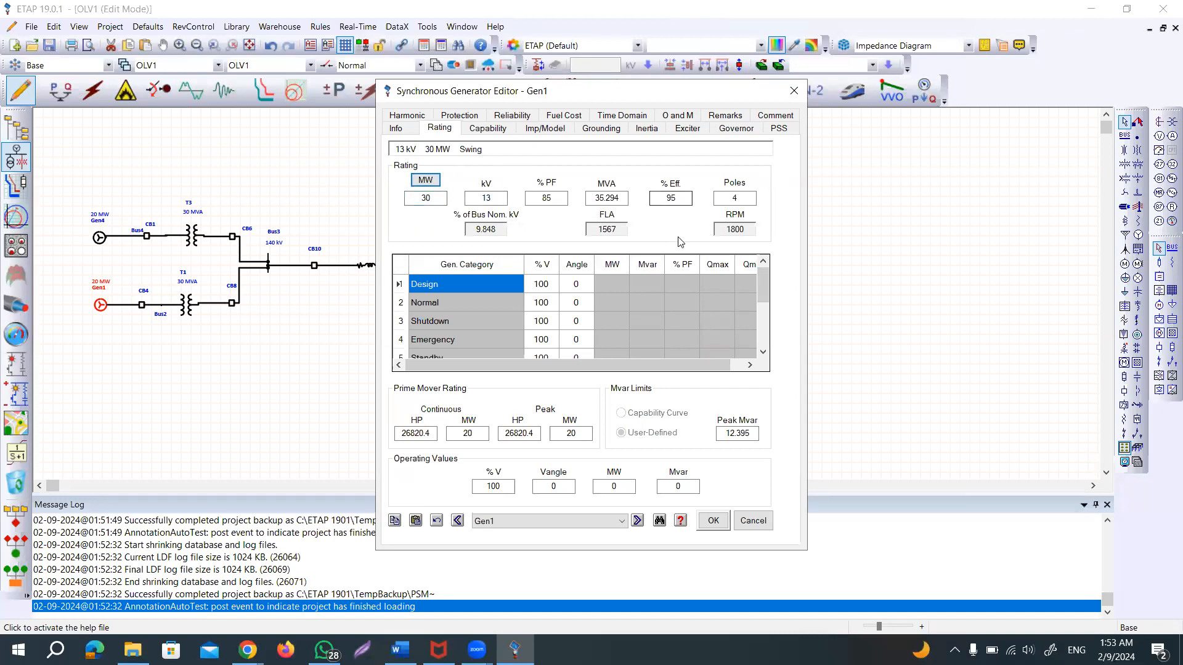
{"action": "left_click", "coordinate": [714, 521]}
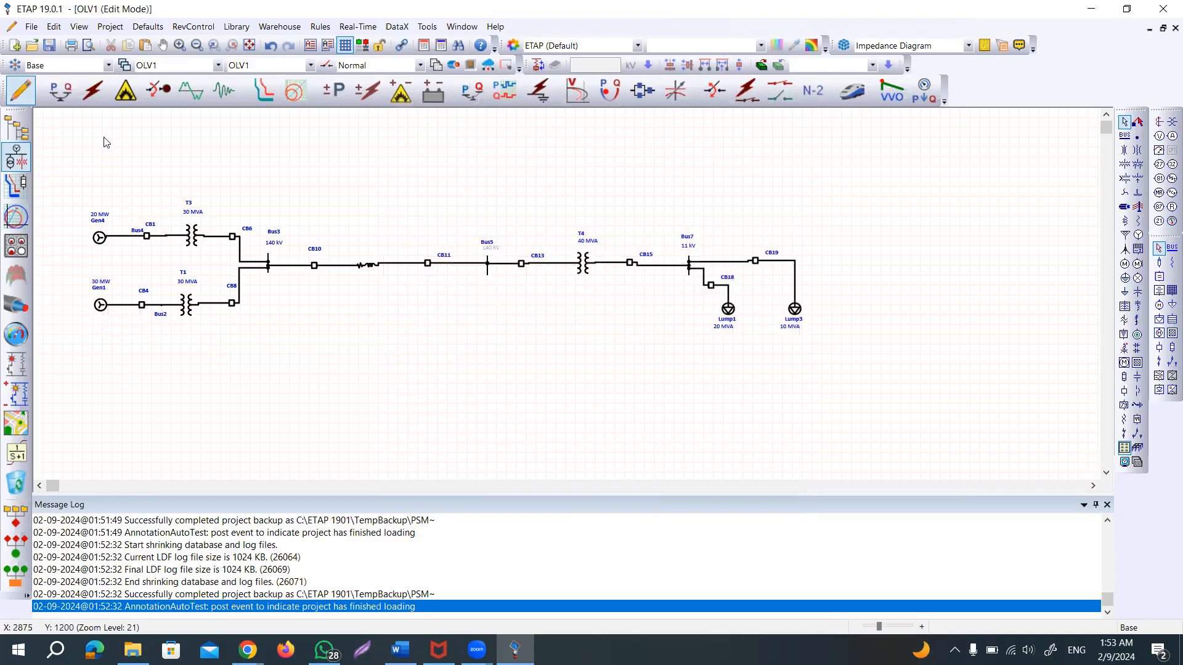
- Run a load flow analysis with the output file named Untitled, and return from the error report to the one-line diagram
{"action": "left_click", "coordinate": [63, 93]}
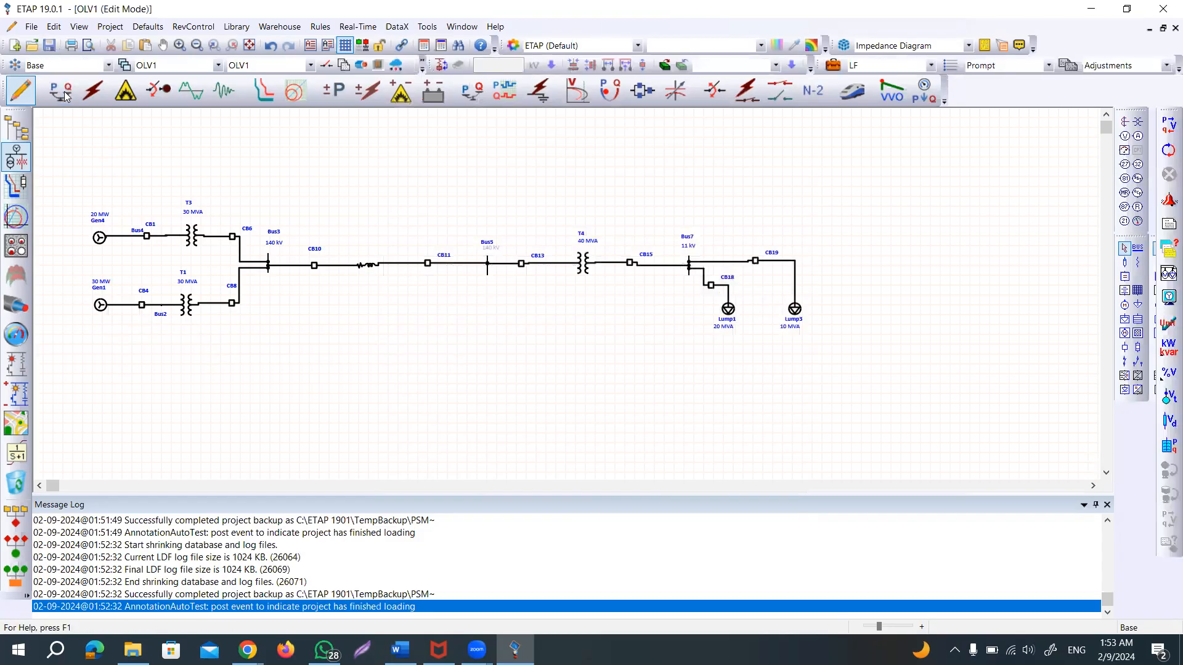
{"action": "left_click", "coordinate": [65, 94]}
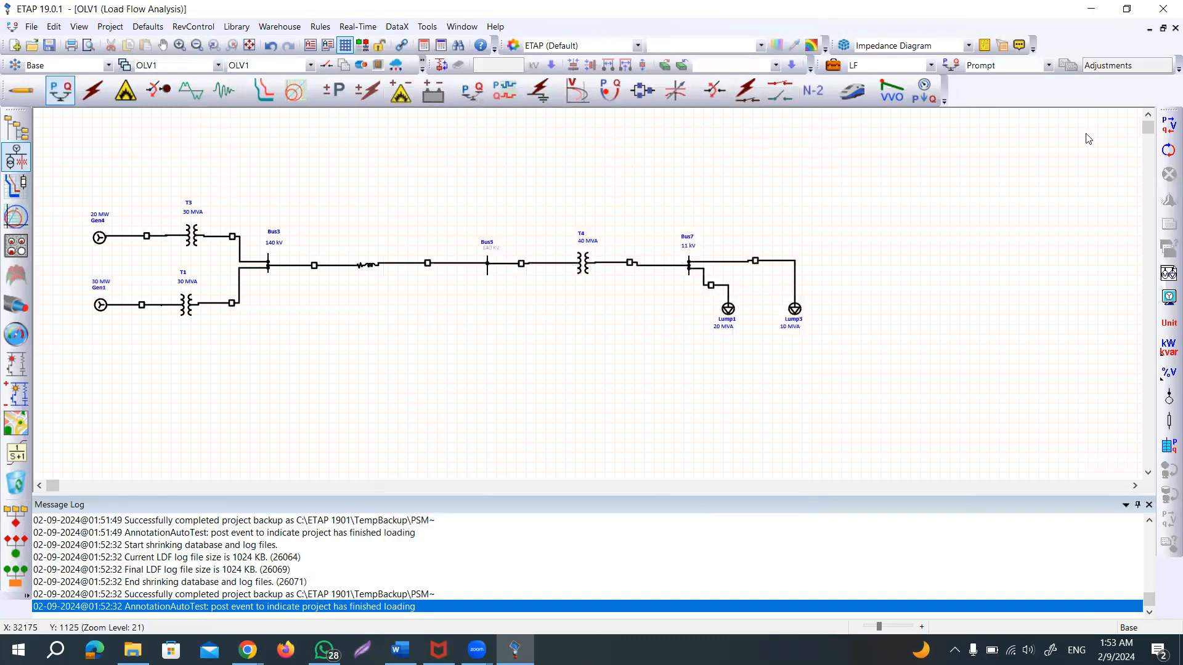
{"action": "left_click", "coordinate": [1166, 126]}
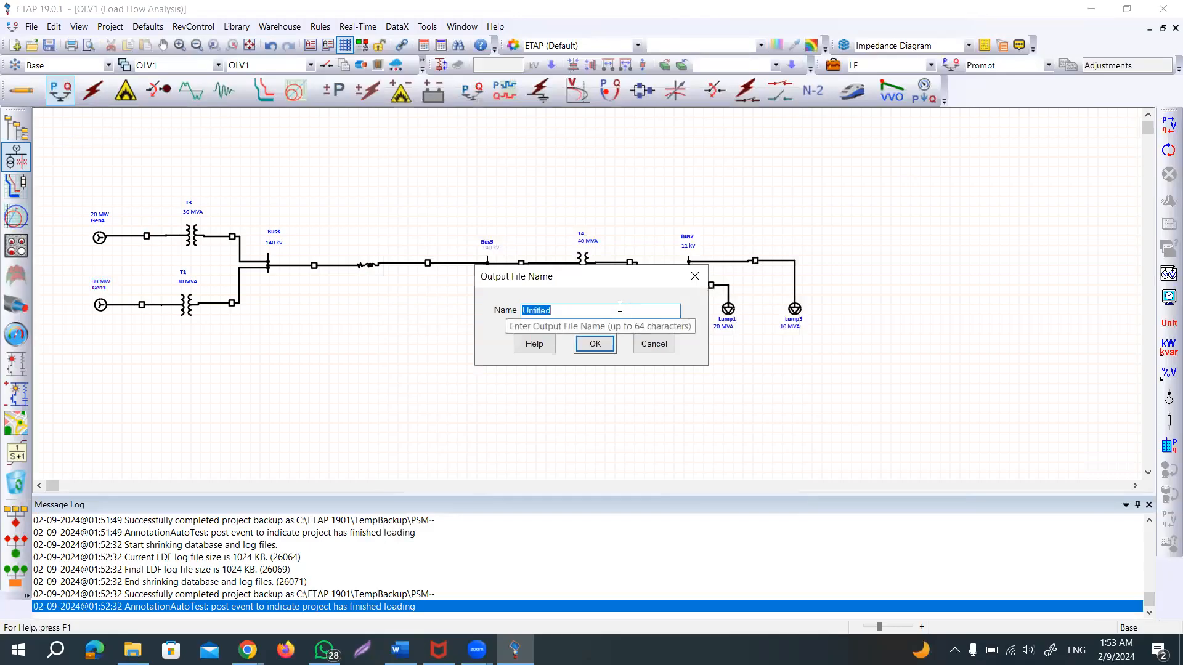
{"action": "left_click", "coordinate": [595, 344]}
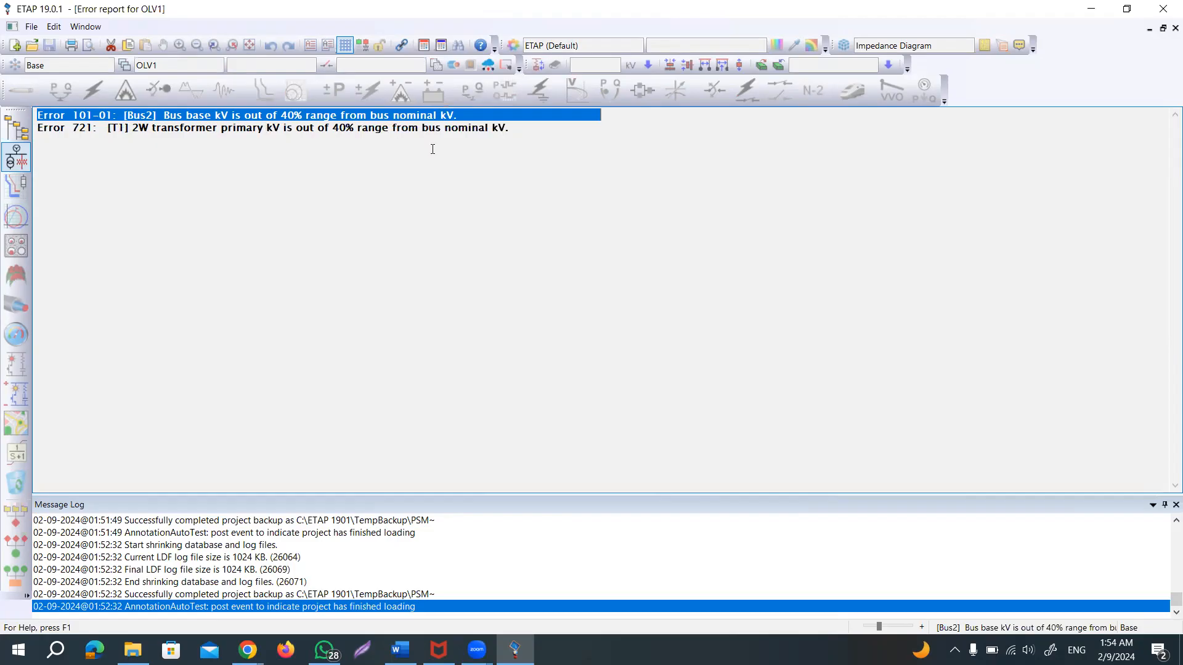
{"action": "left_click", "coordinate": [21, 162]}
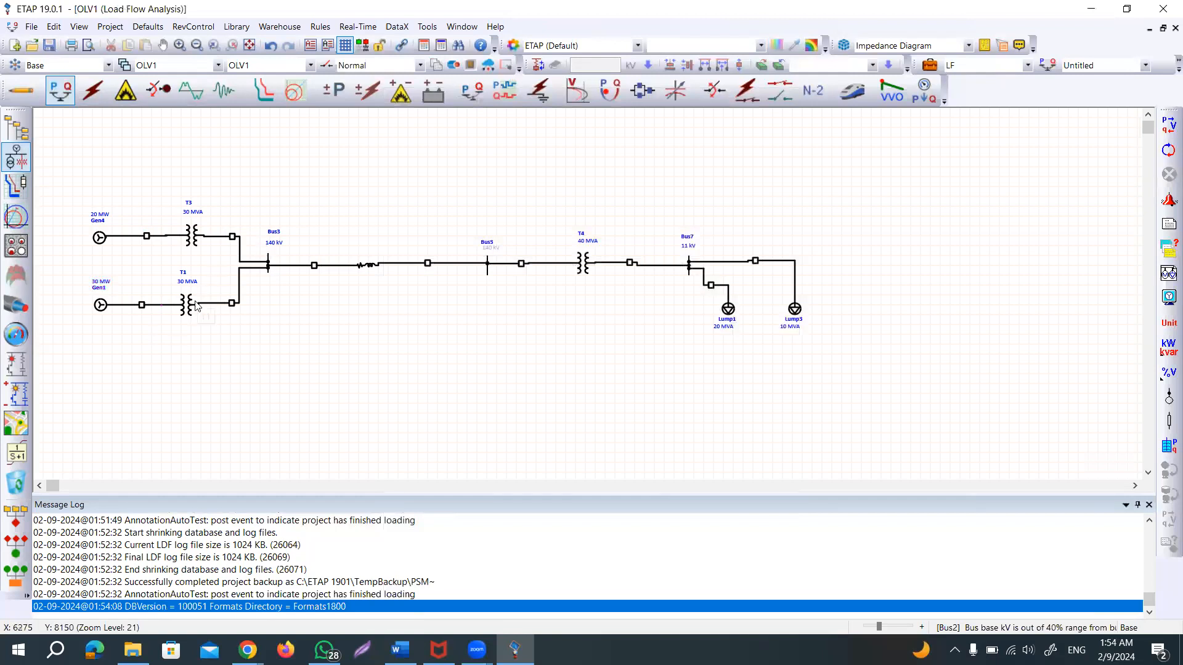
- Return to edit mode, check generator Gen1's rated voltage against its assigned bus, and save the project
{"action": "left_click", "coordinate": [20, 90]}
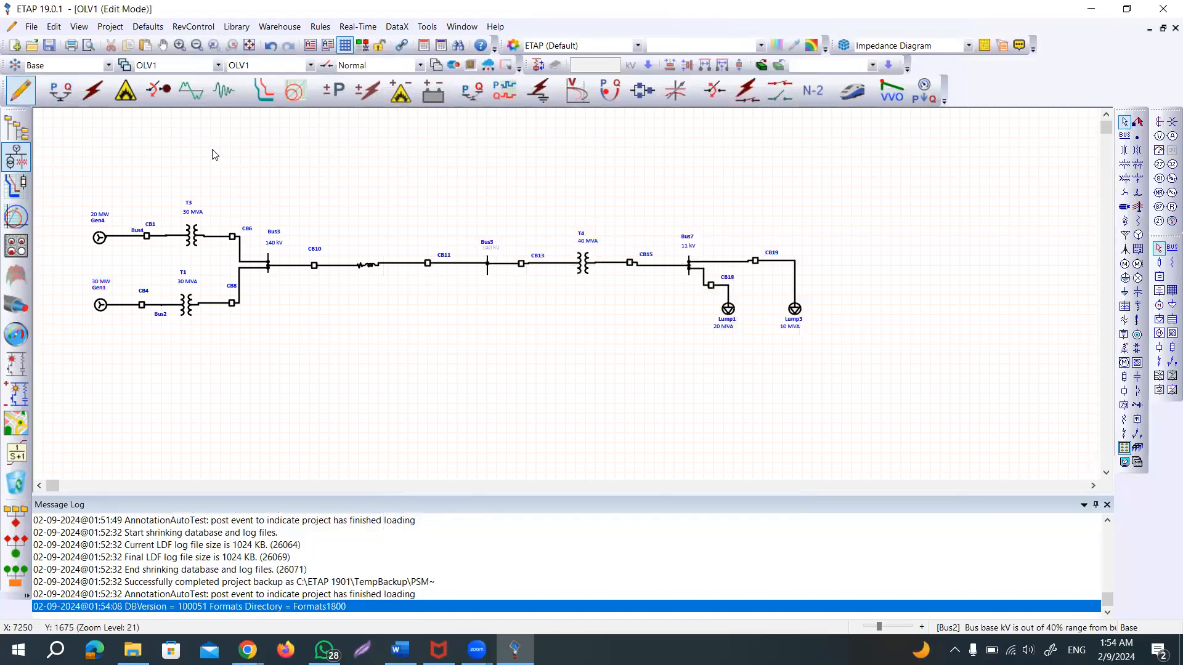
{"action": "left_click", "coordinate": [161, 318]}
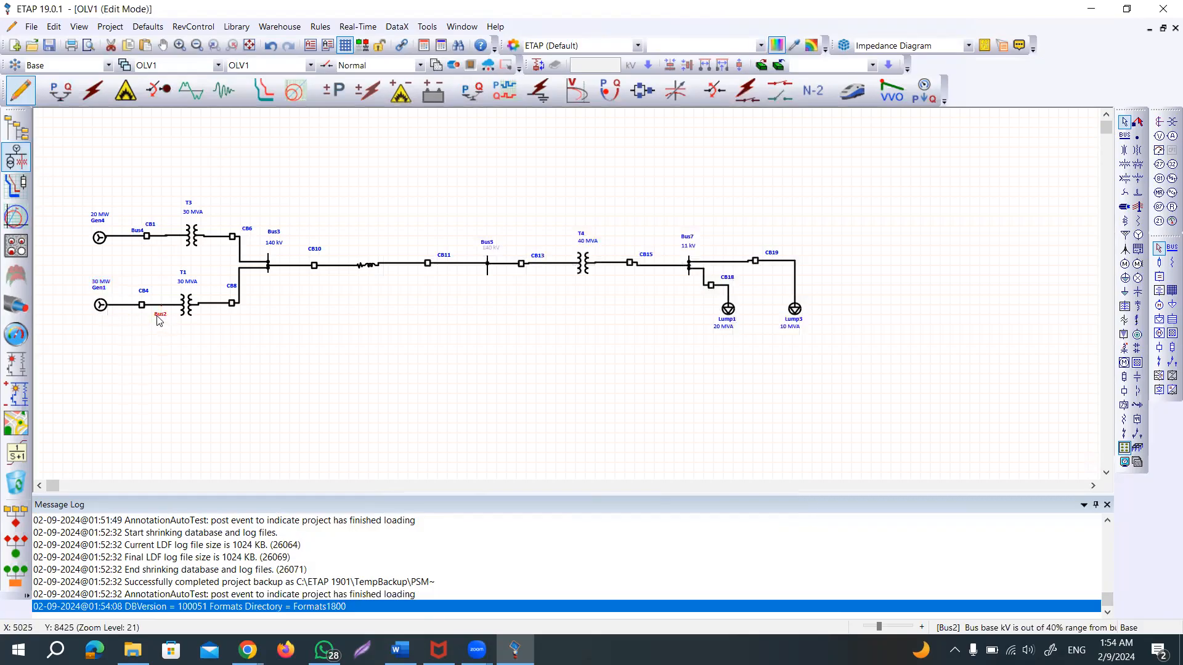
{"action": "double_click", "coordinate": [99, 305]}
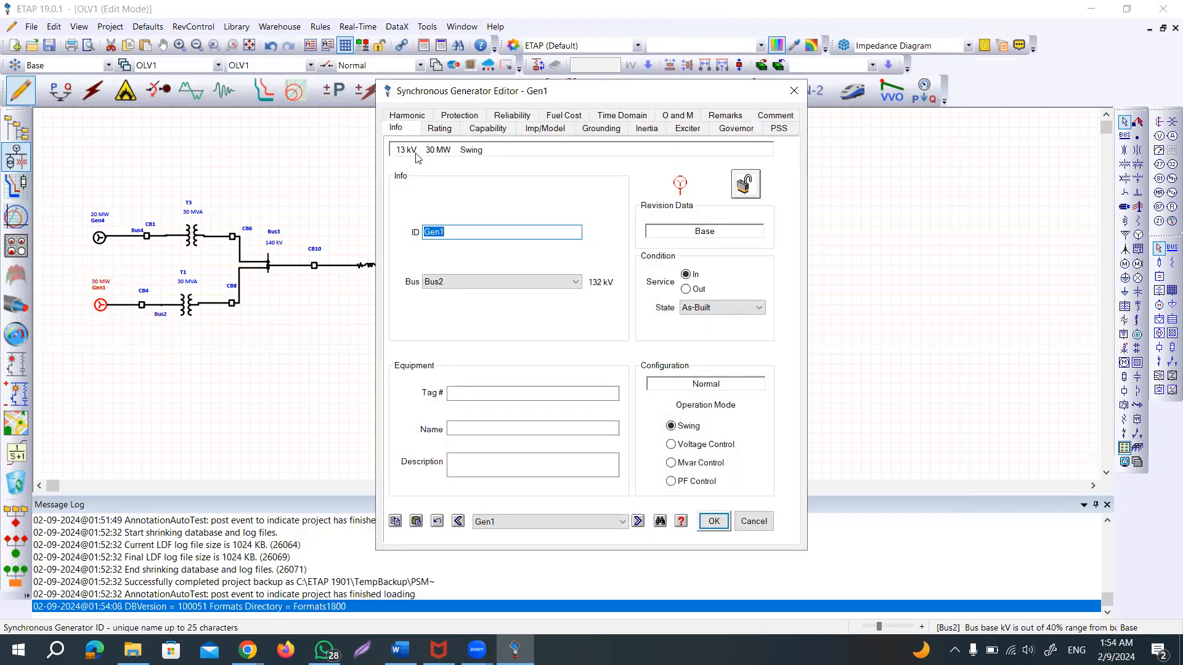
{"action": "left_click", "coordinate": [793, 92]}
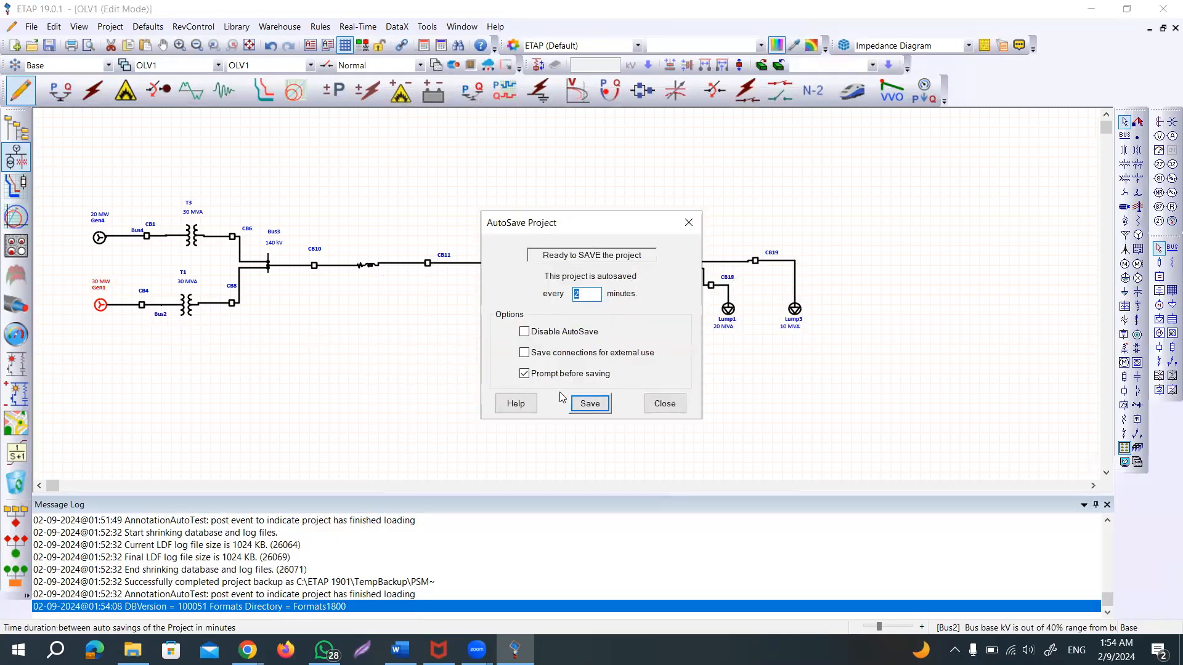
{"action": "left_click", "coordinate": [589, 405]}
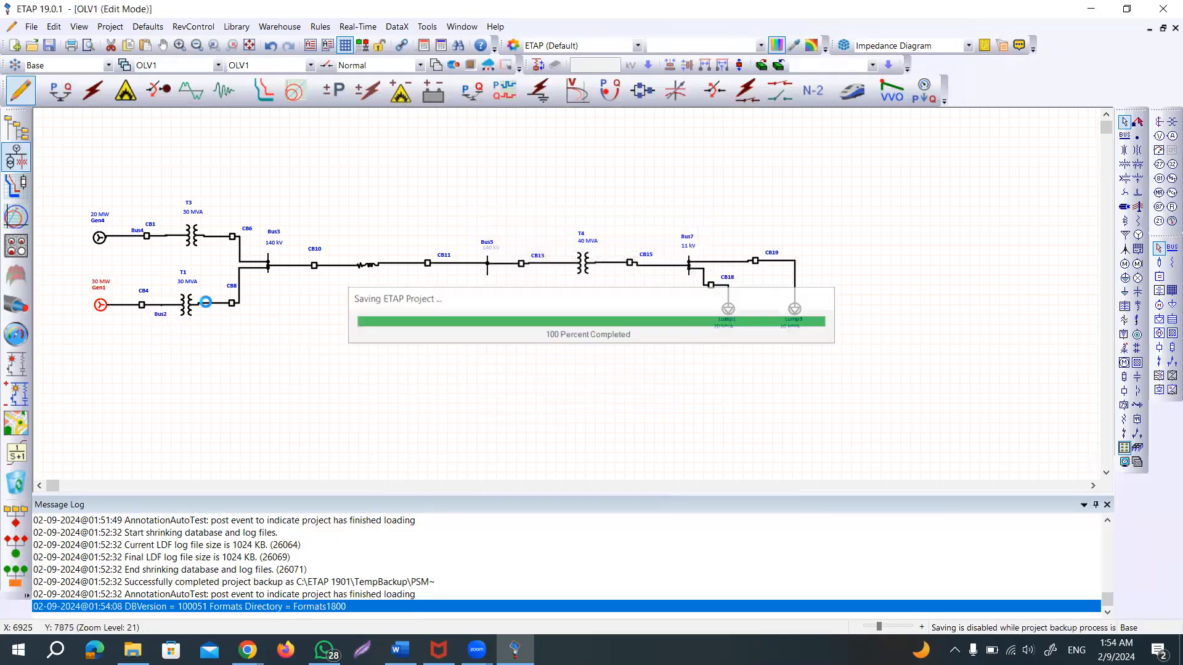
- Delete the connection between Bus2 and transformer T1, and set Bus2's nominal voltage to 13 kV
{"action": "left_click", "coordinate": [175, 306]}
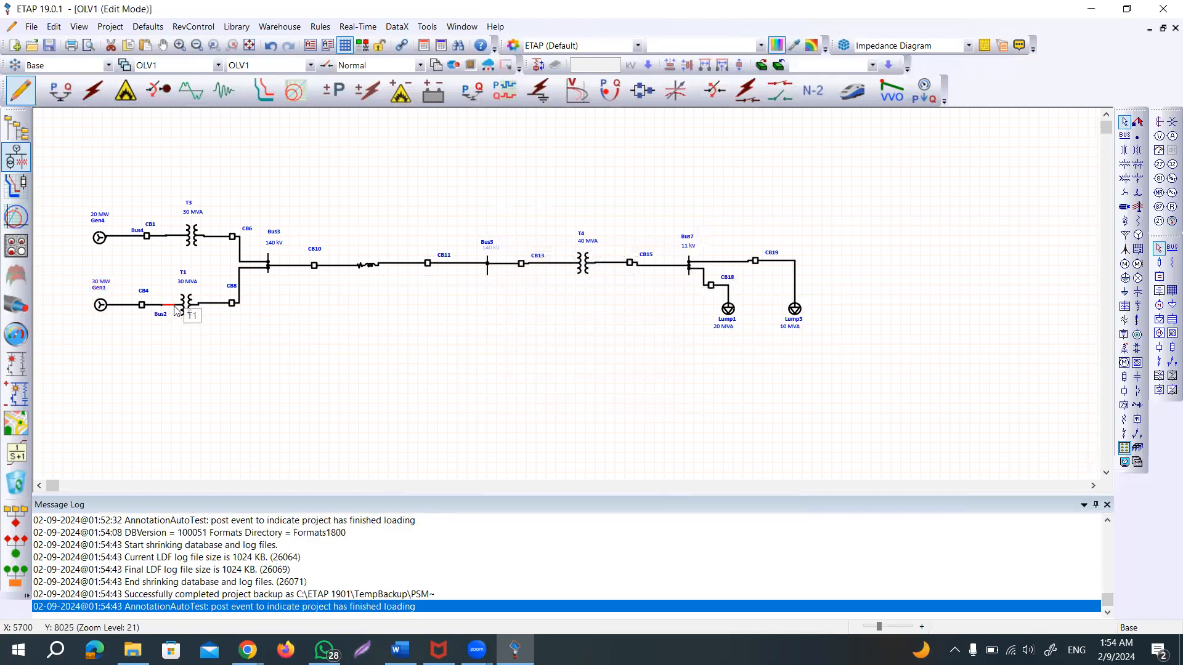
{"action": "key", "text": "Delete"}
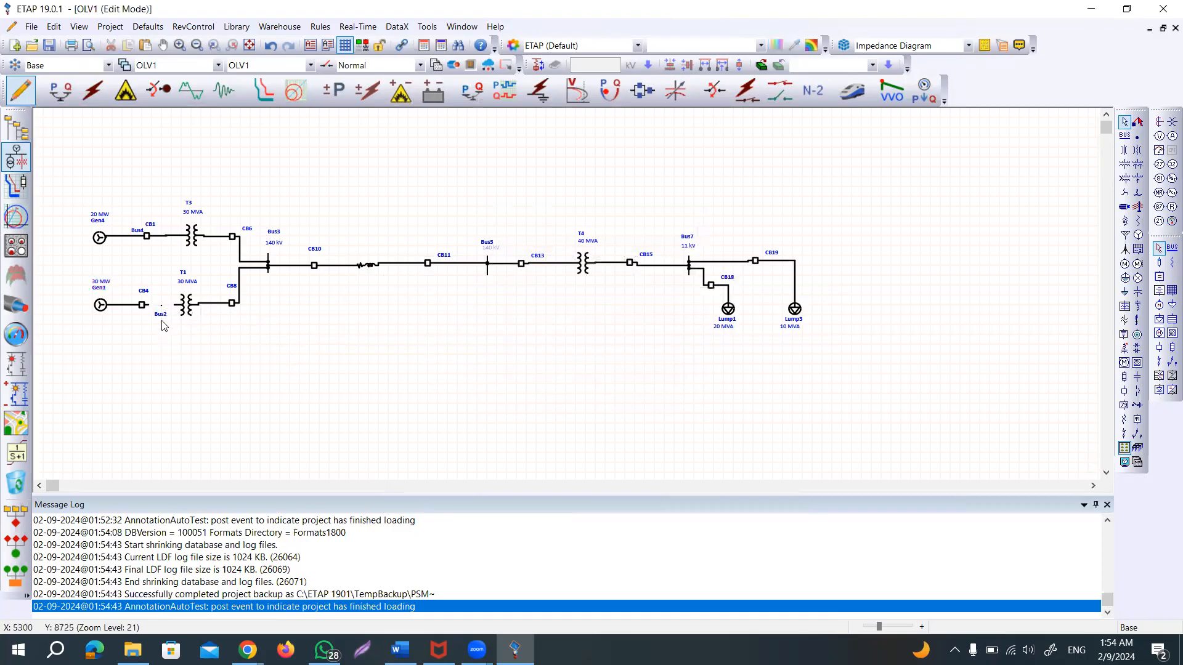
{"action": "left_click", "coordinate": [159, 319]}
{"action": "double_click", "coordinate": [160, 319]}
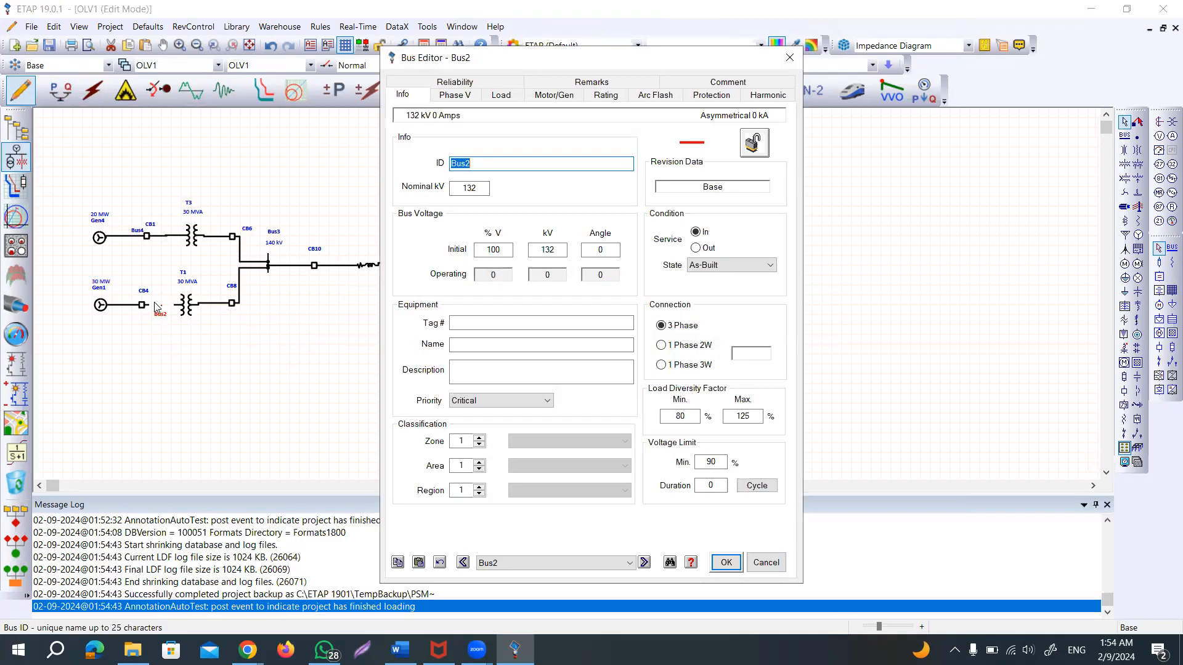
{"action": "double_click", "coordinate": [457, 191]}
{"action": "type", "text": "13"}
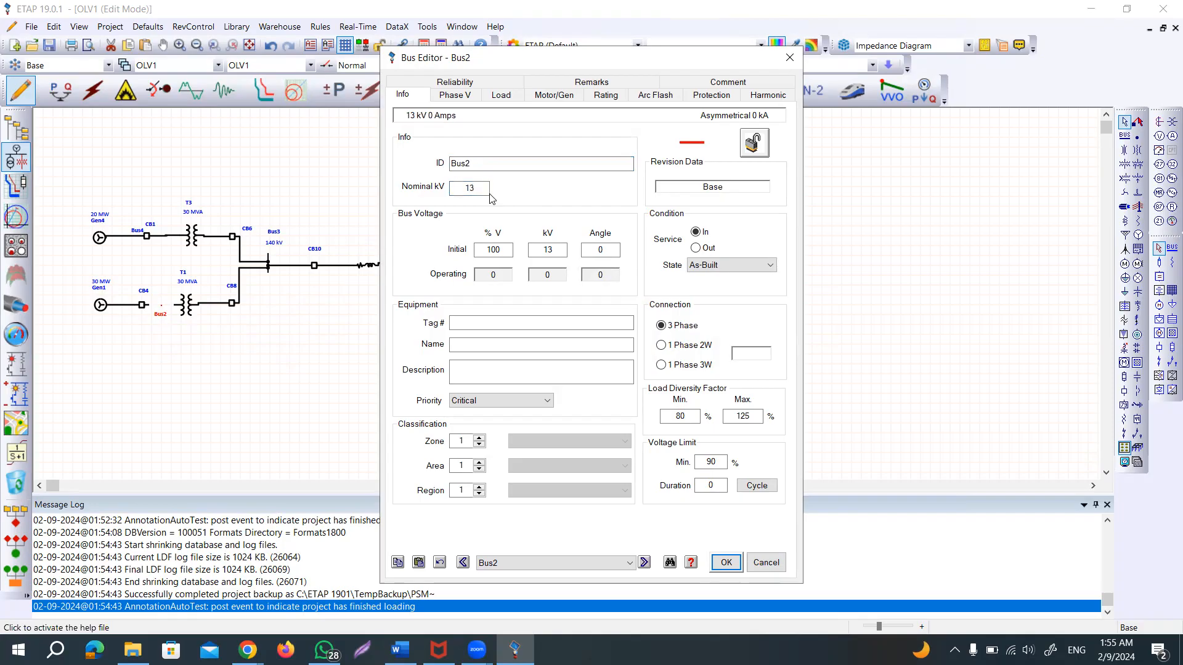
{"action": "left_click", "coordinate": [726, 563]}
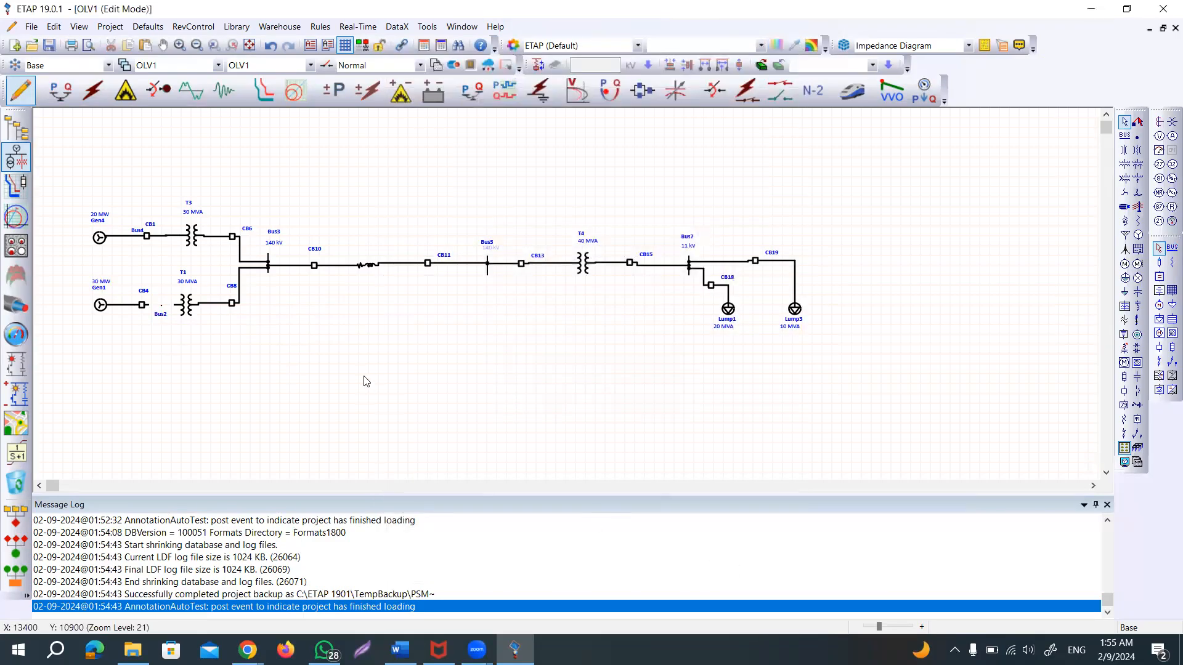
- Check transformer T1's bus assignment and its primary and secondary voltage ratings
{"action": "left_click", "coordinate": [187, 310]}
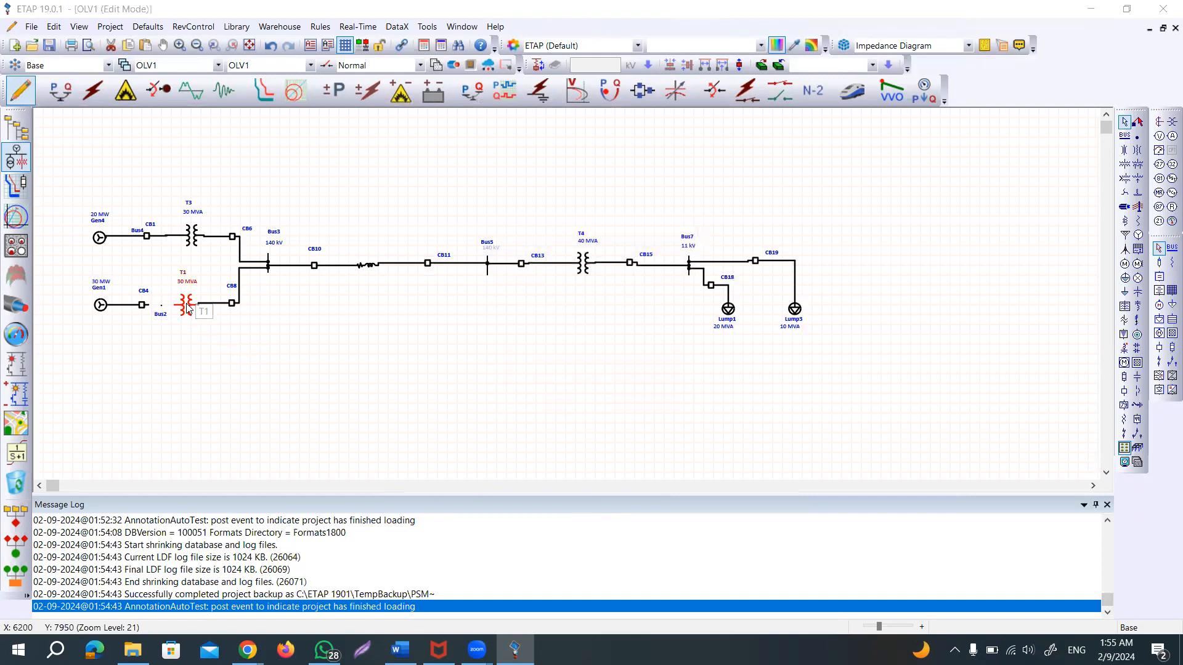
{"action": "double_click", "coordinate": [188, 310]}
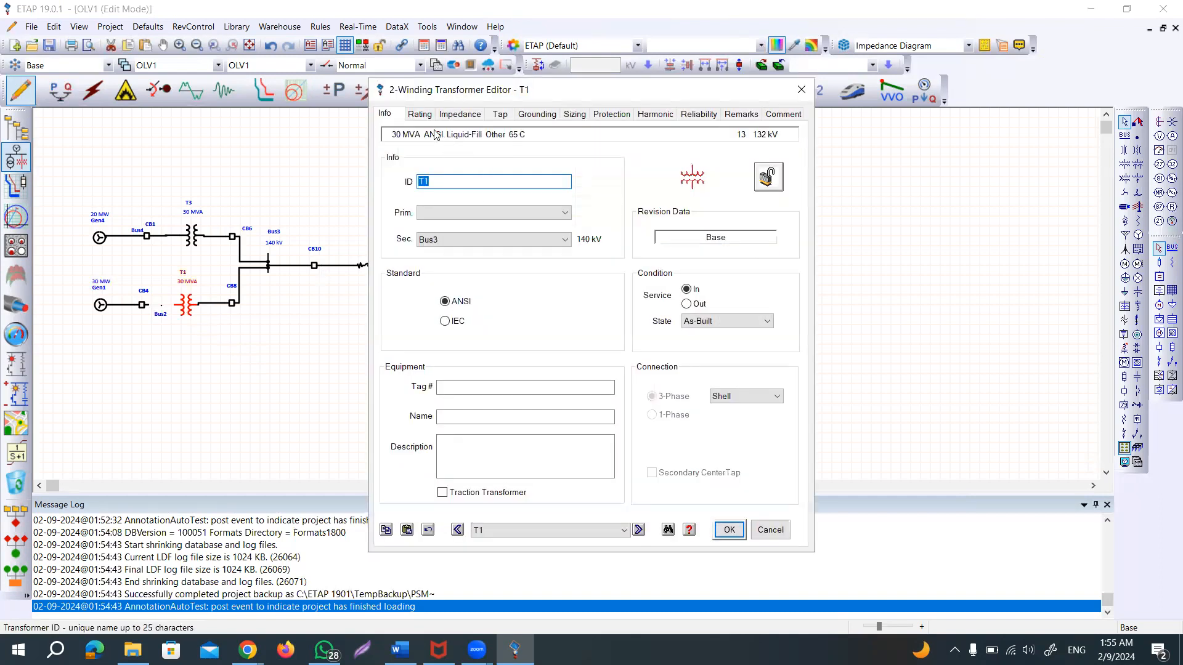
{"action": "left_click", "coordinate": [430, 121]}
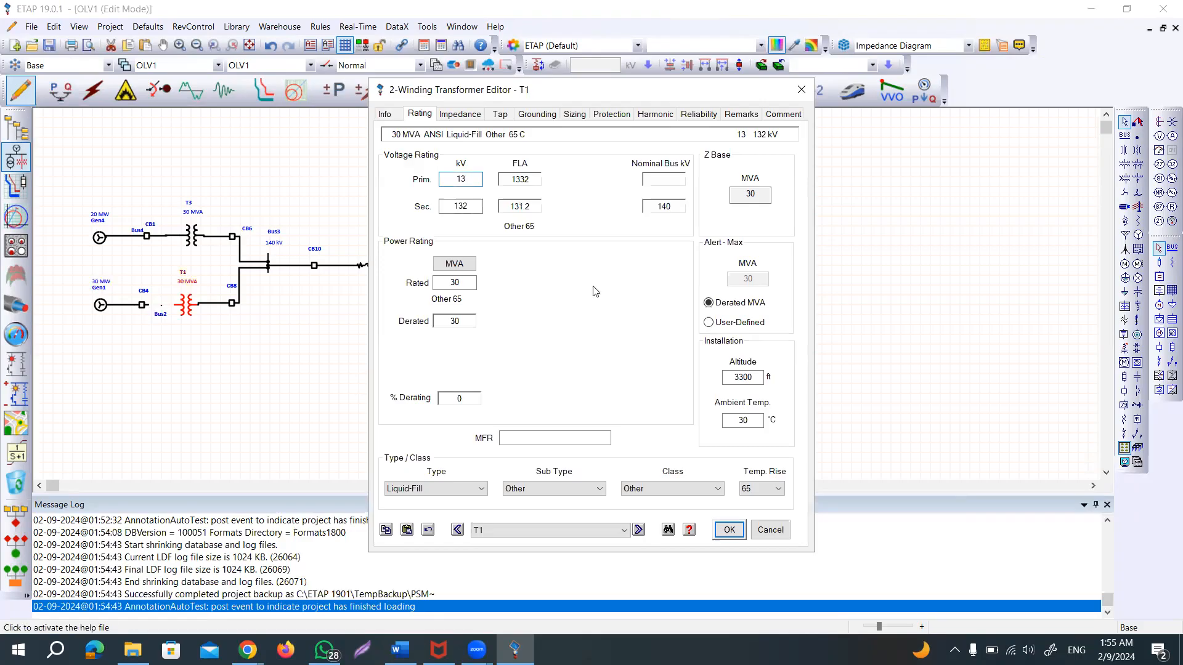
{"action": "left_click", "coordinate": [739, 533]}
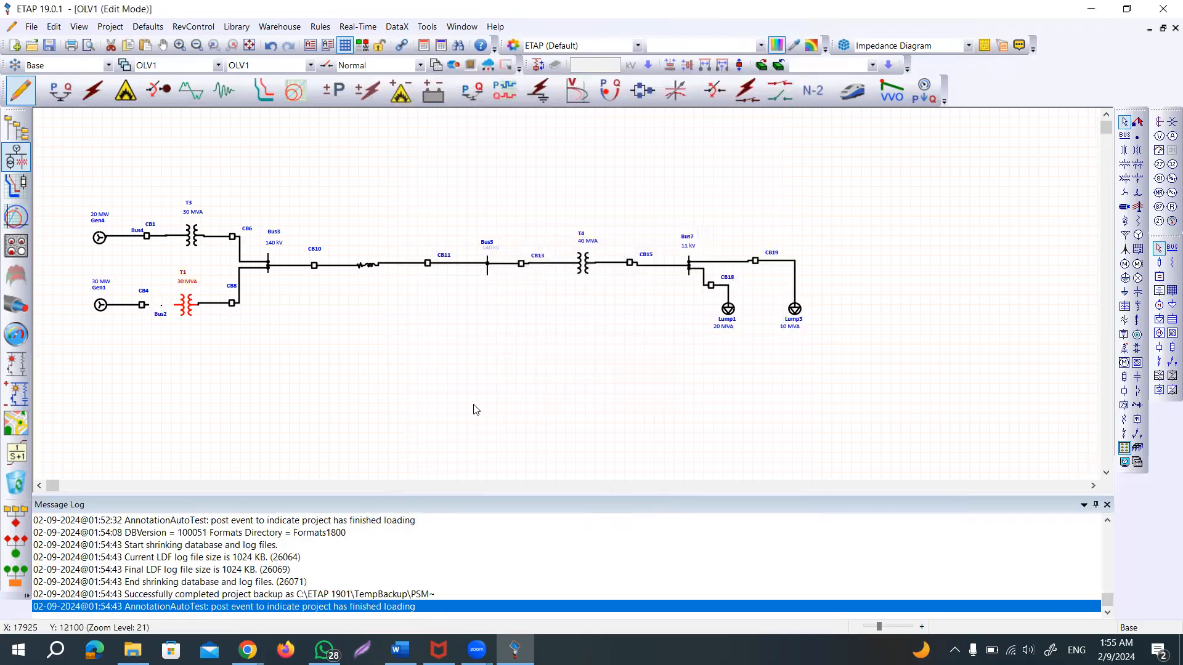
- Reconnect transformer T1's primary side to Bus2 and save the project
{"action": "mouse_move", "coordinate": [173, 310]}
{"action": "left_mouse_down"}
{"action": "mouse_move", "coordinate": [148, 310]}
{"action": "mouse_move", "coordinate": [162, 308]}
{"action": "left_mouse_up"}
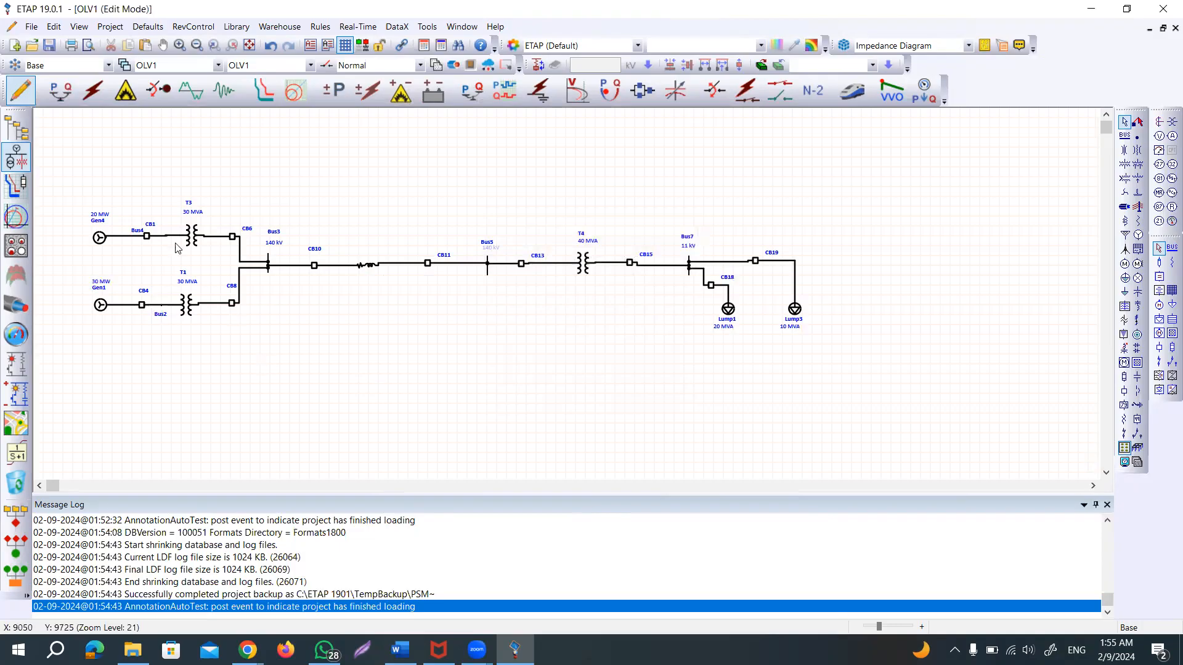
{"action": "left_click", "coordinate": [50, 46]}
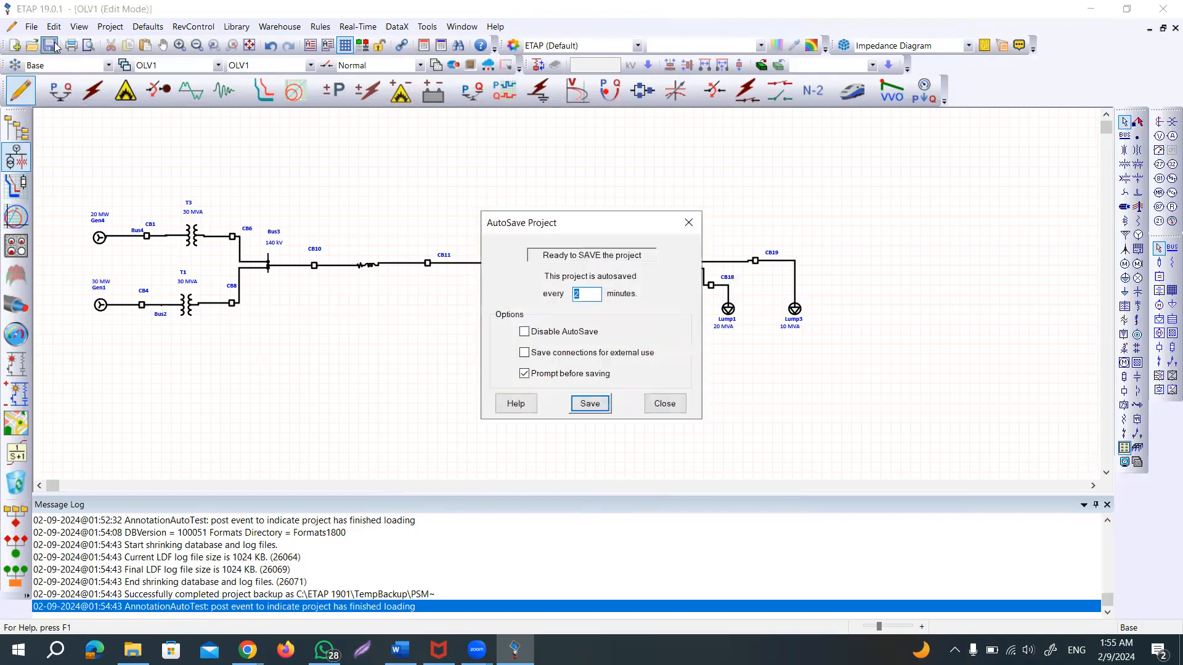
{"action": "left_click", "coordinate": [592, 405]}
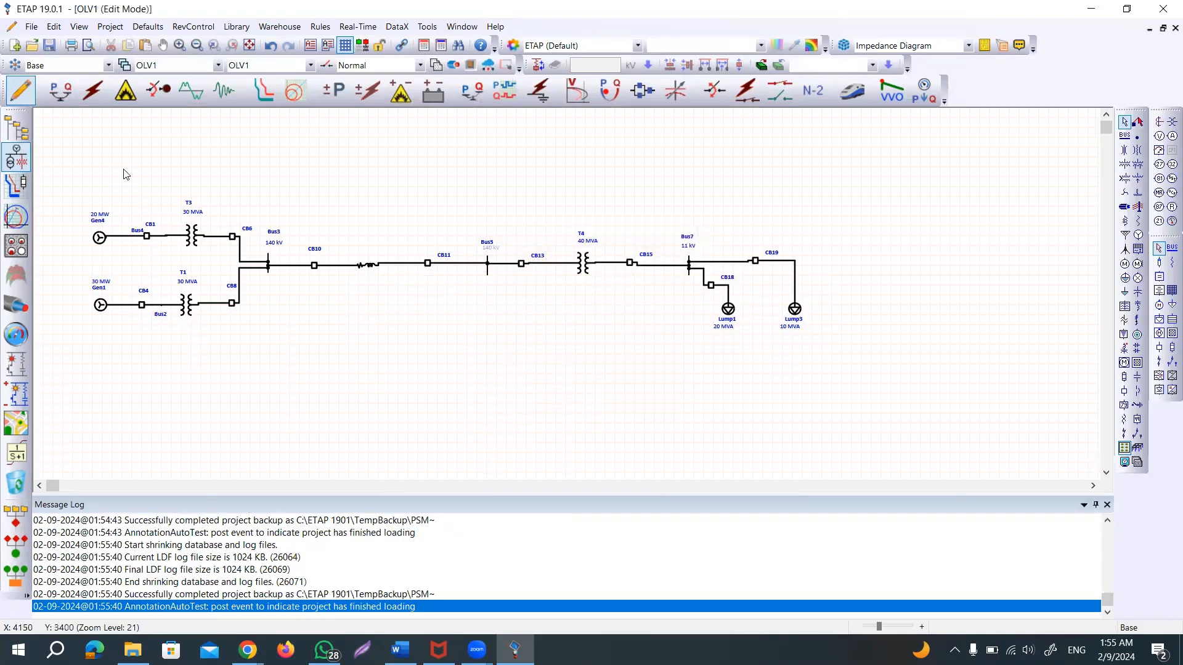
- Switch to load flow analysis mode and run the load flow with Bus2 at 13 kV
{"action": "left_click", "coordinate": [65, 92]}
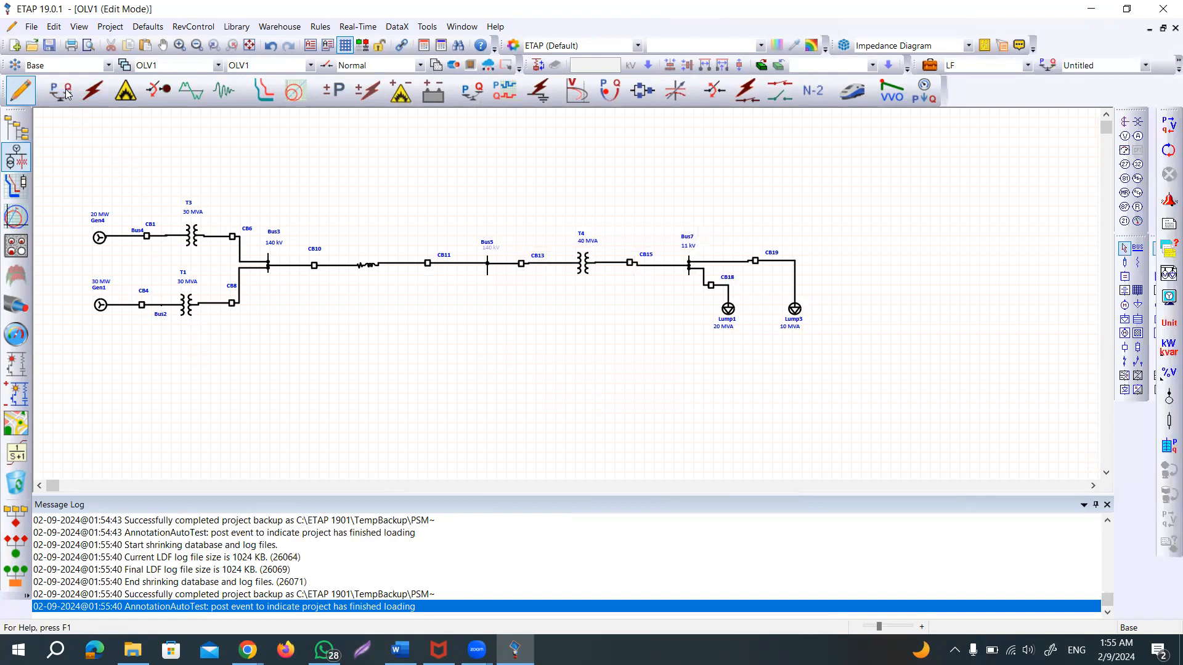
{"action": "left_click", "coordinate": [67, 94]}
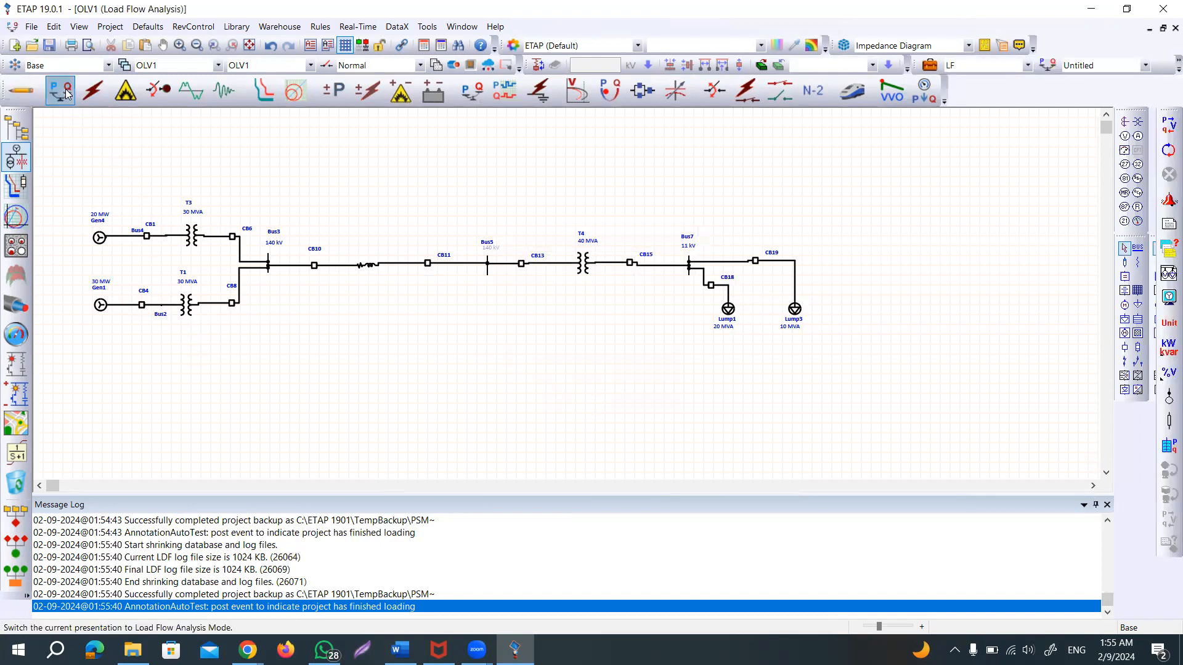
{"action": "left_click", "coordinate": [1167, 127]}
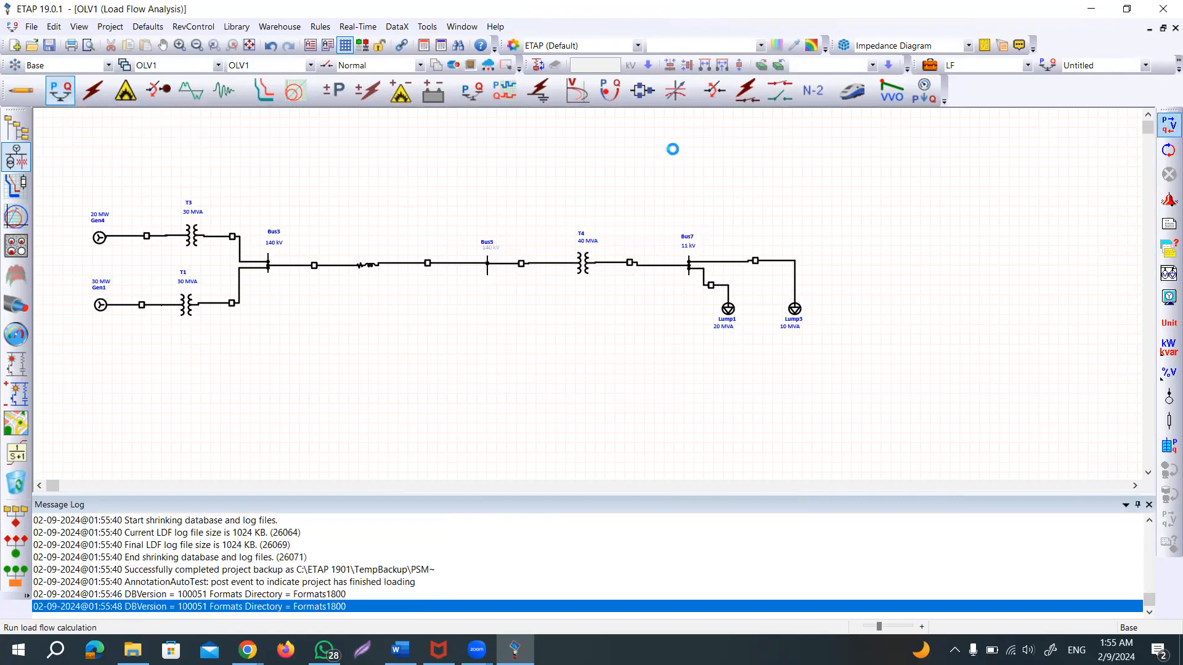
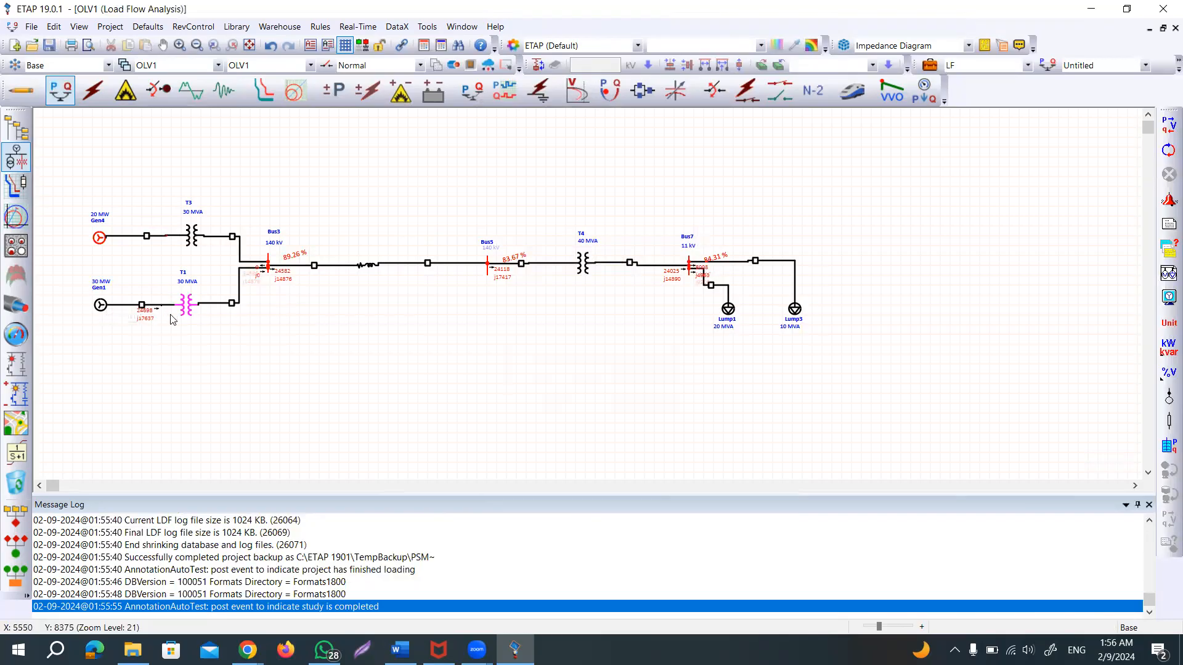
- Return to edit mode and set lumped load Lump3's rating to 25 MVA
{"action": "left_click", "coordinate": [21, 90]}
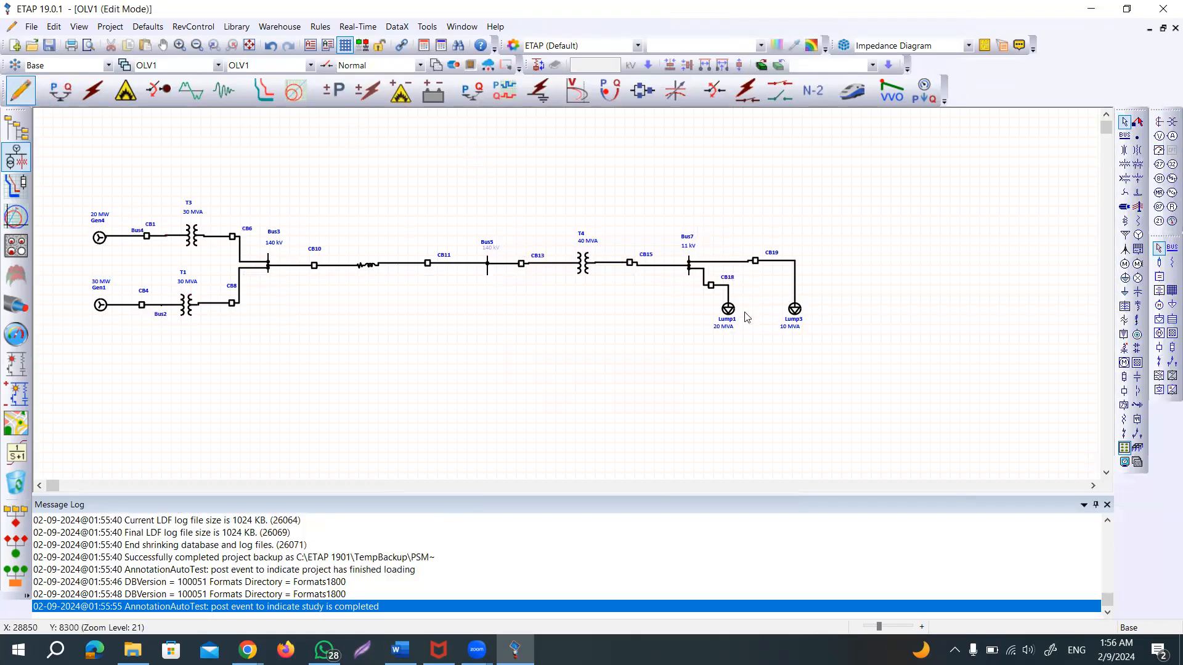
{"action": "left_click", "coordinate": [796, 309]}
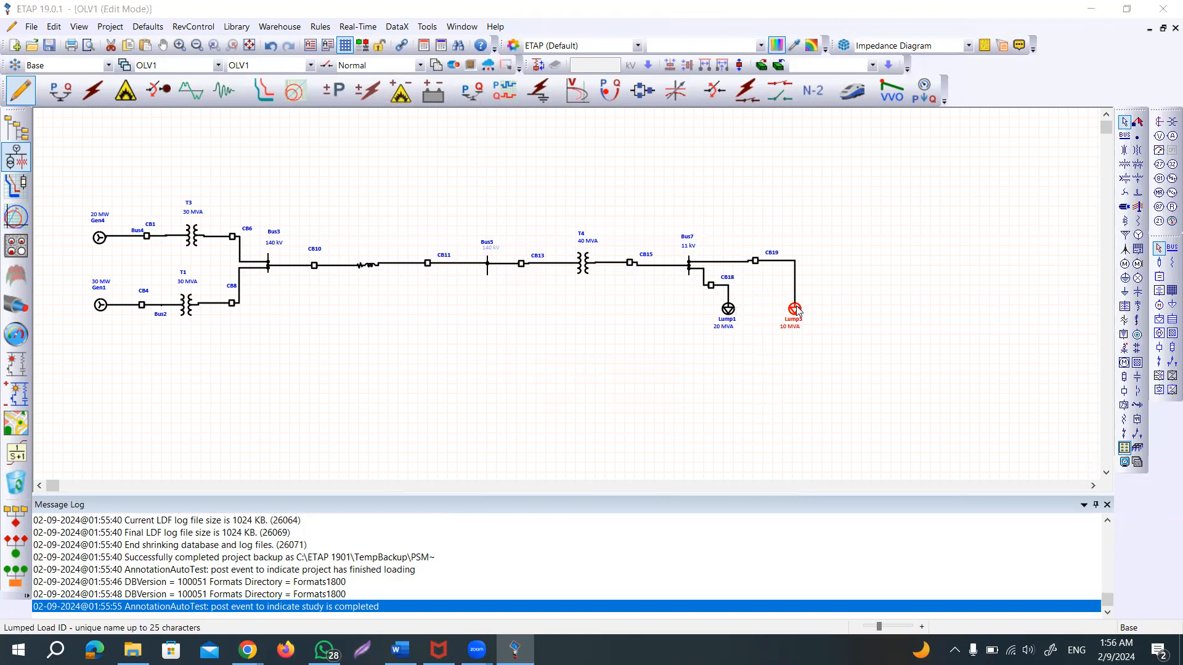
{"action": "double_click", "coordinate": [796, 309]}
{"action": "left_click", "coordinate": [434, 127]}
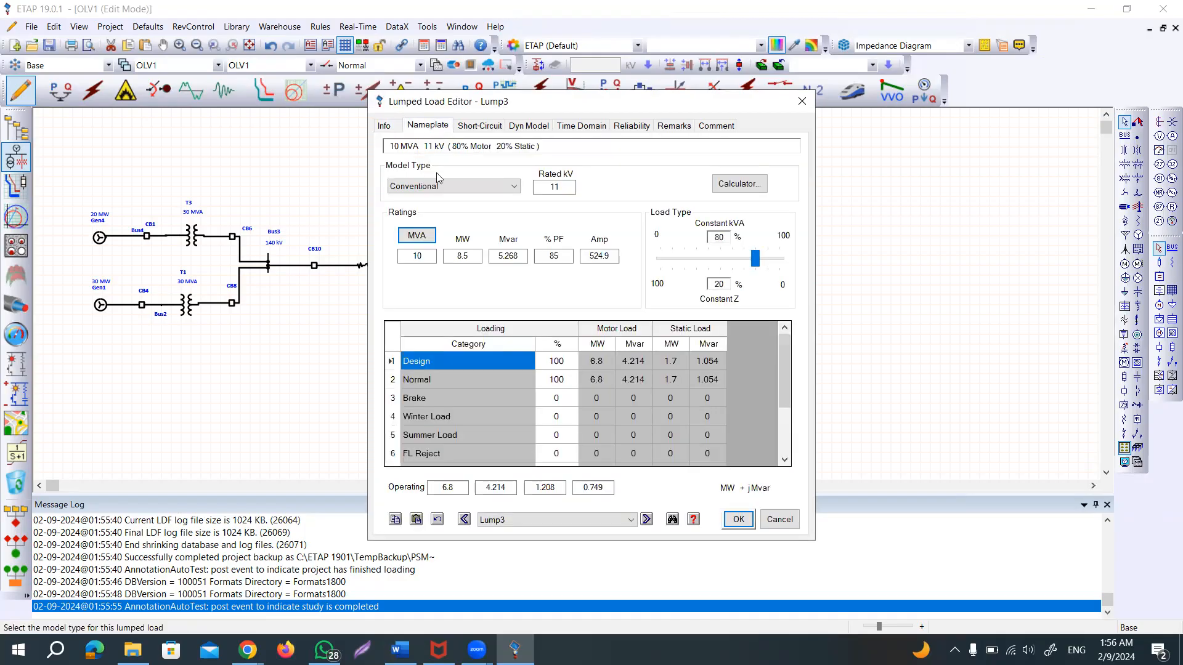
{"action": "double_click", "coordinate": [427, 255]}
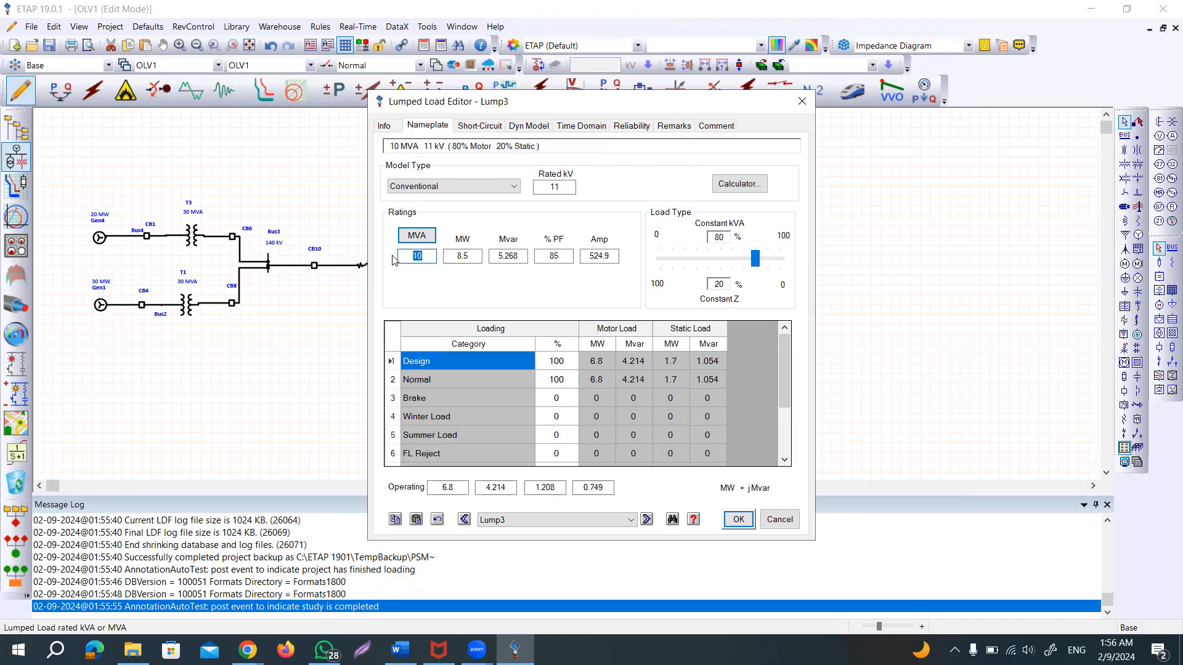
{"action": "type", "text": "25"}
{"action": "key", "text": "Tab"}
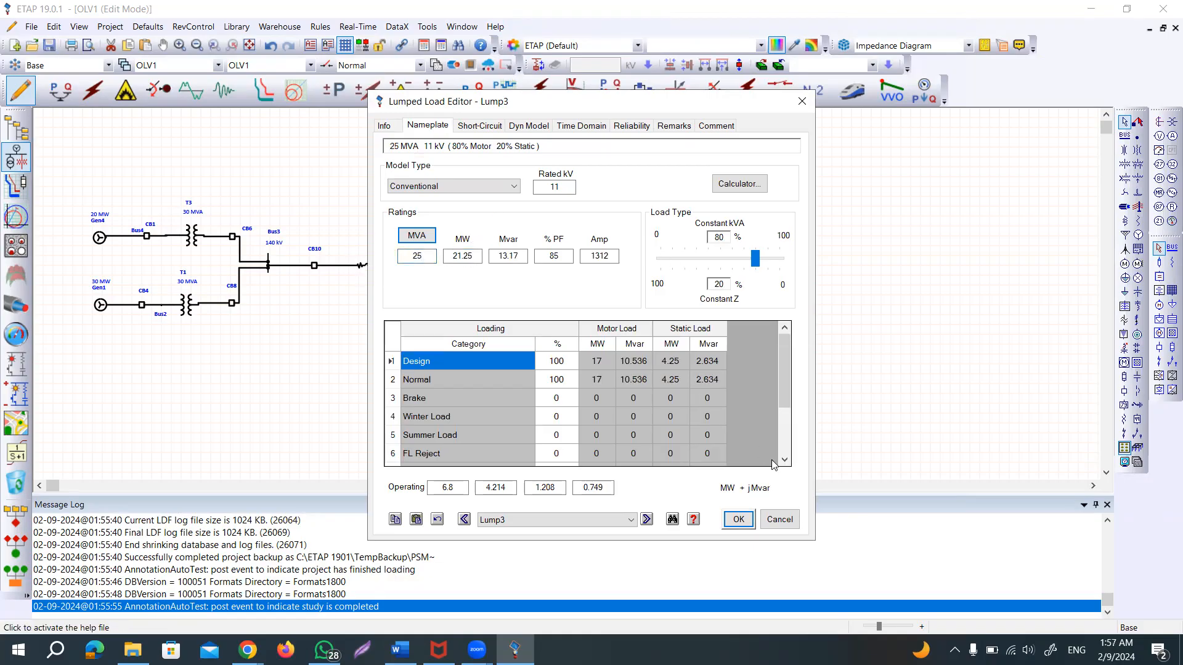
{"action": "left_click", "coordinate": [739, 520]}
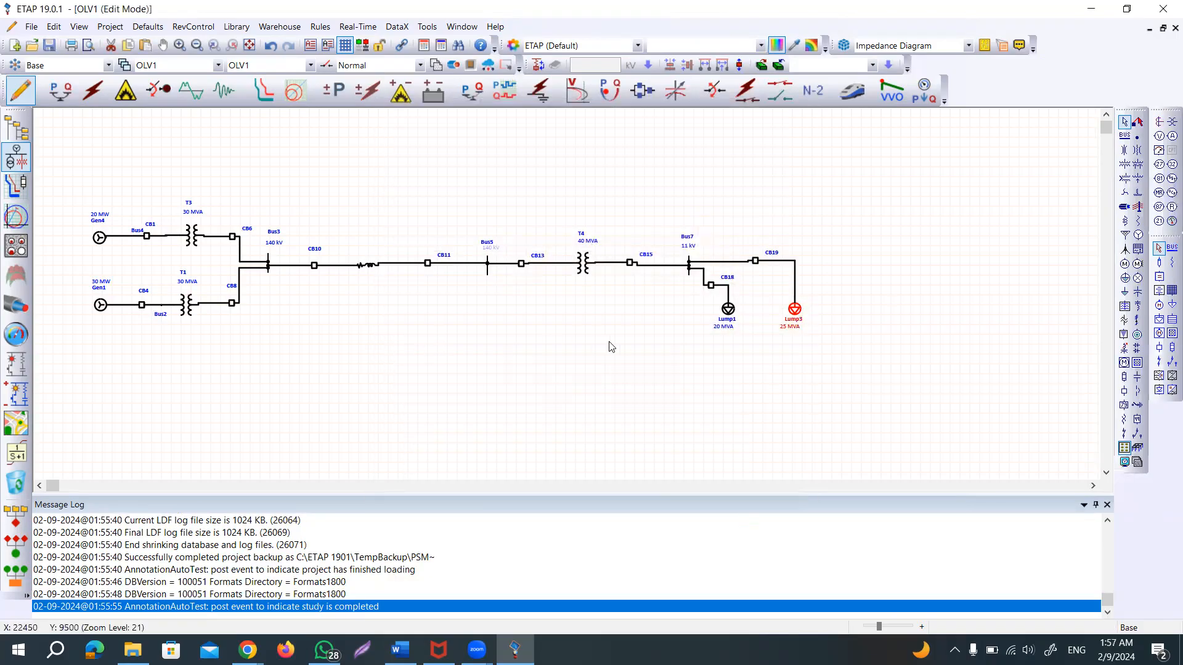
- Rerun the load flow analysis with Lump3 at 25 MVA
{"action": "left_click", "coordinate": [627, 347]}
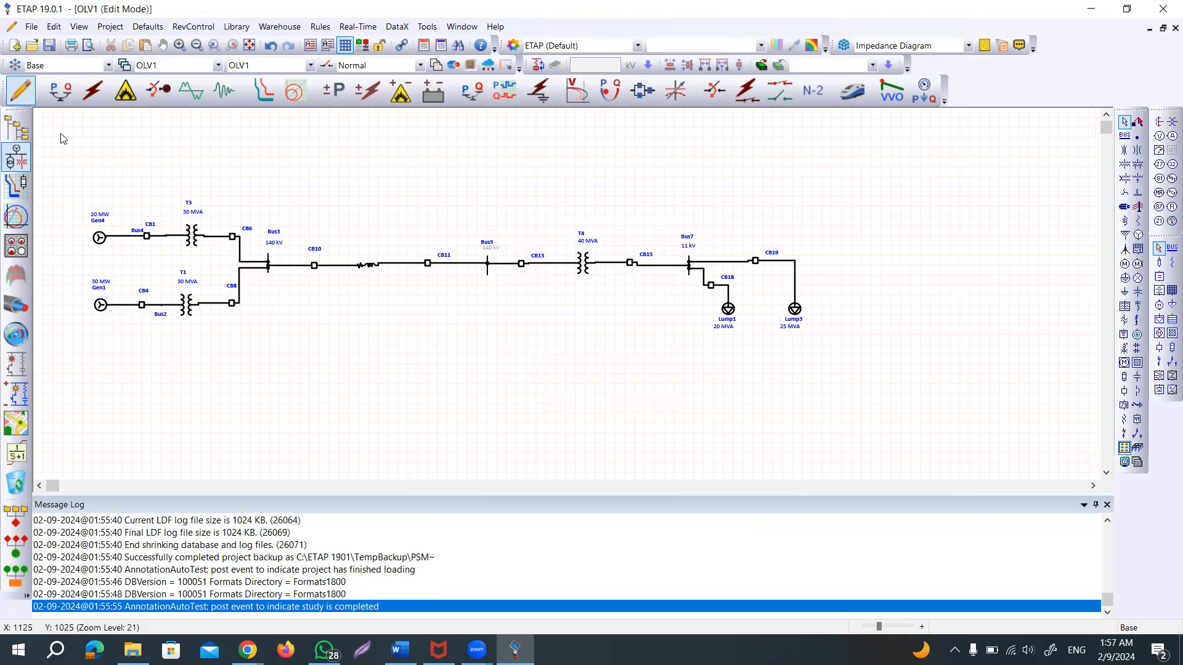
{"action": "left_click", "coordinate": [58, 97]}
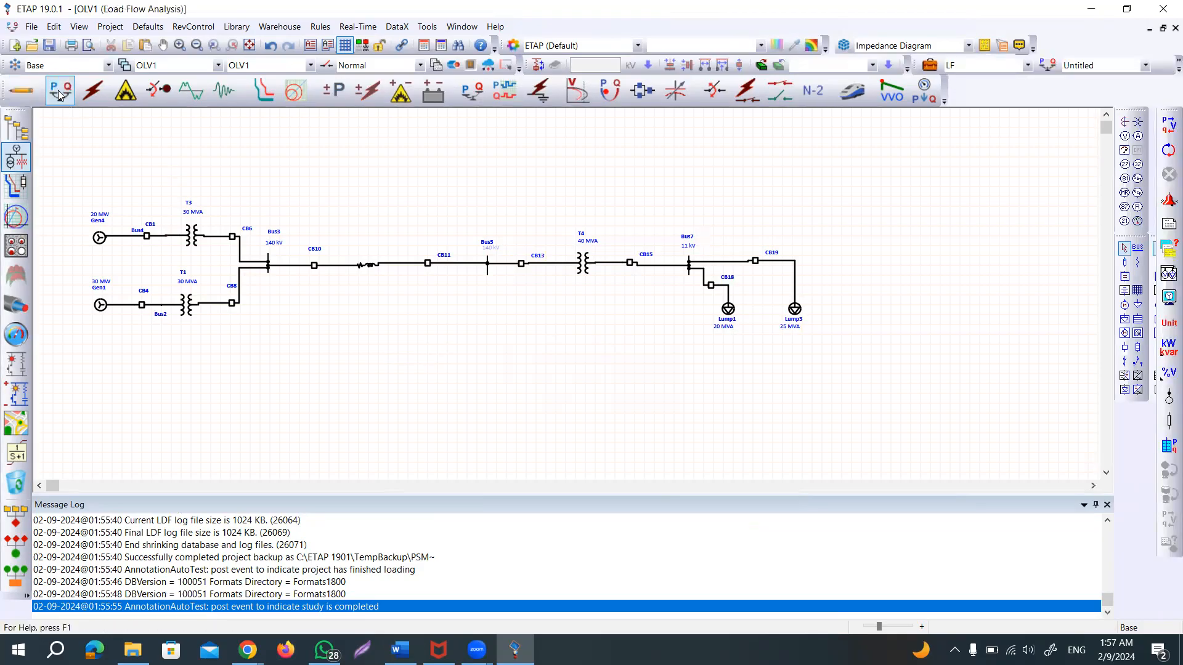
{"action": "left_click", "coordinate": [1166, 130]}
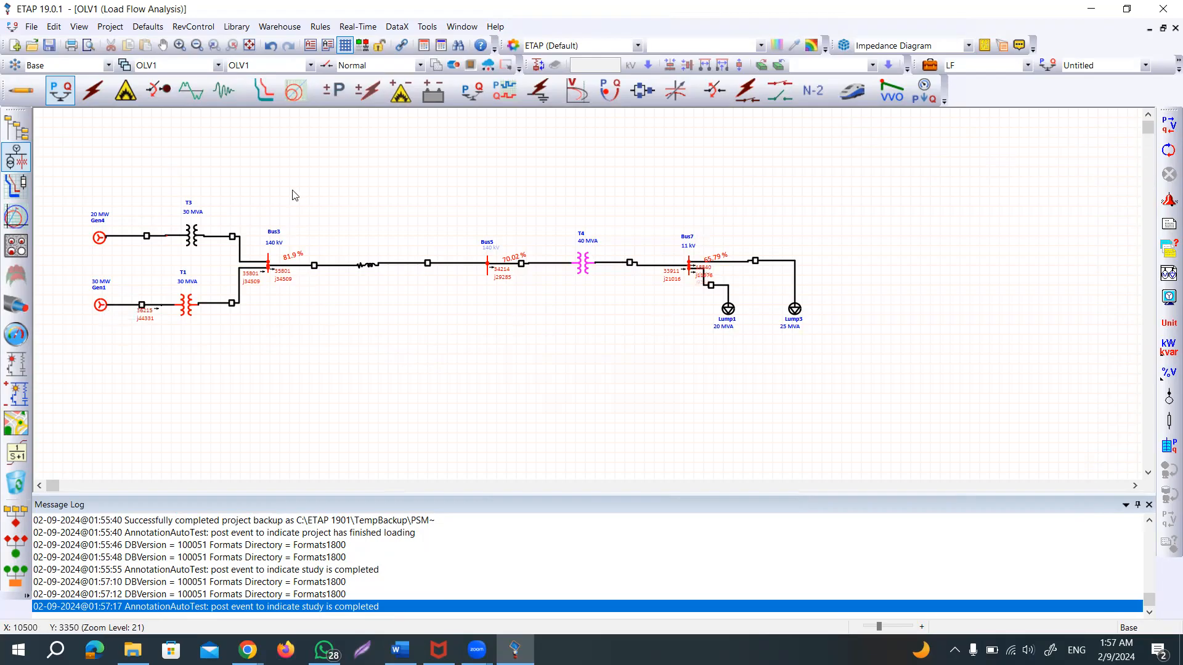
- Return to edit mode, set lumped load Lump1's rating to 30 MVA, and save the project
{"action": "left_click", "coordinate": [28, 92]}
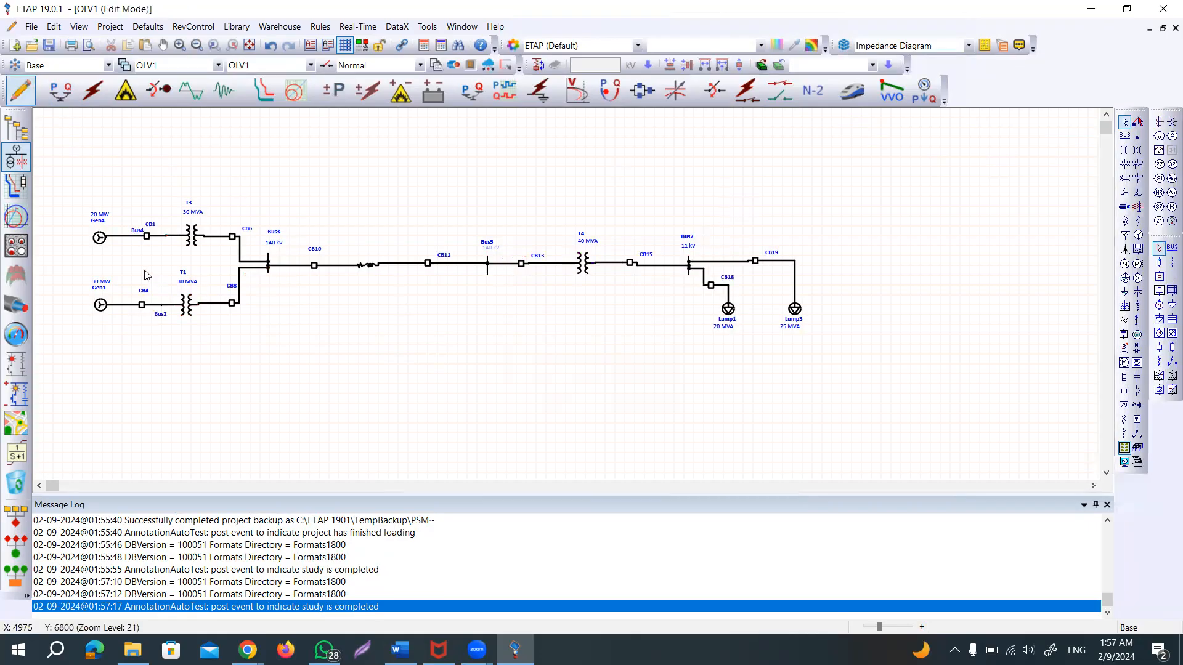
{"action": "double_click", "coordinate": [728, 310]}
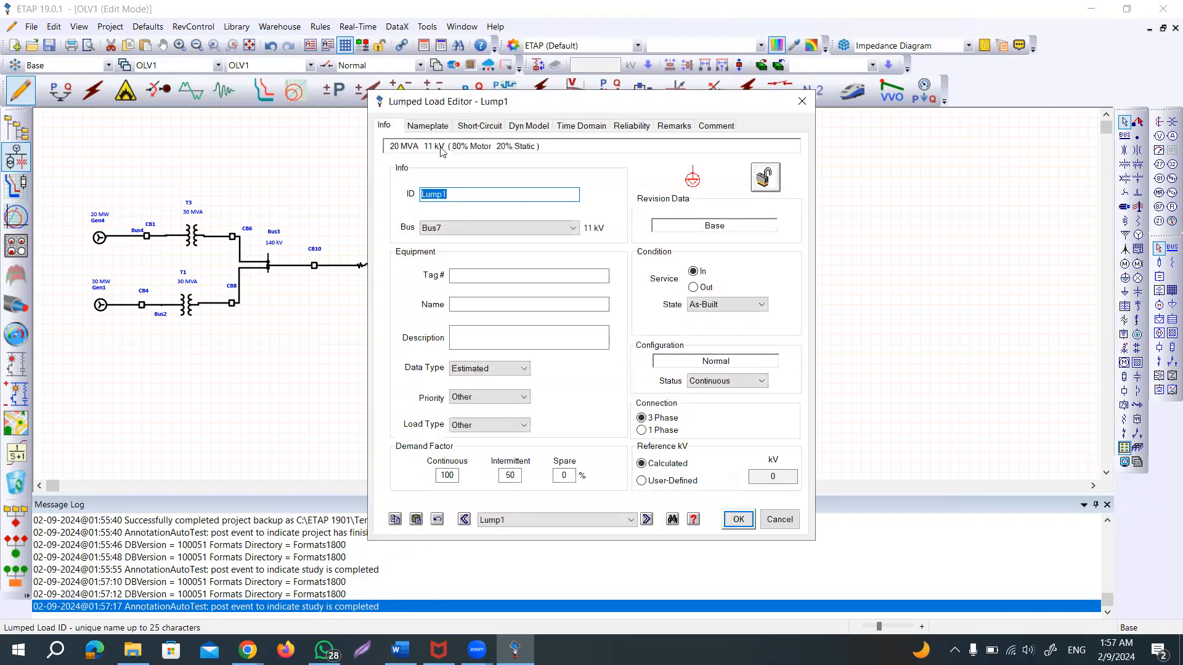
{"action": "left_click", "coordinate": [431, 129]}
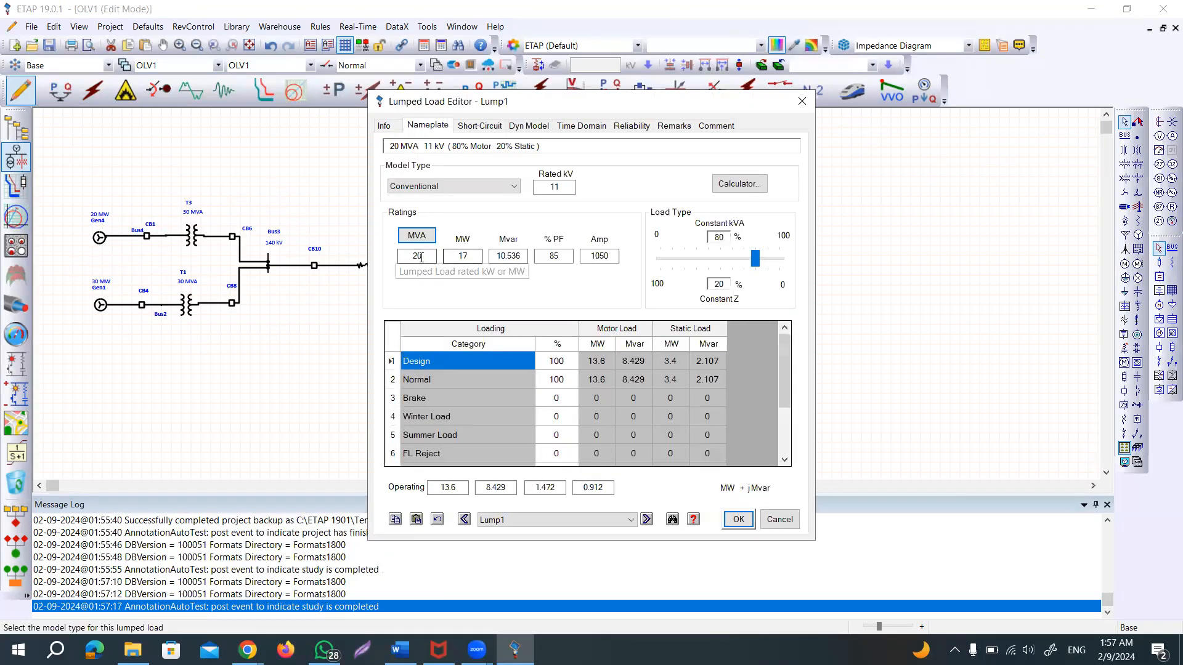
{"action": "left_click_drag", "start_coordinate": [430, 257], "coordinate": [391, 257]}
{"action": "type", "text": "3"}
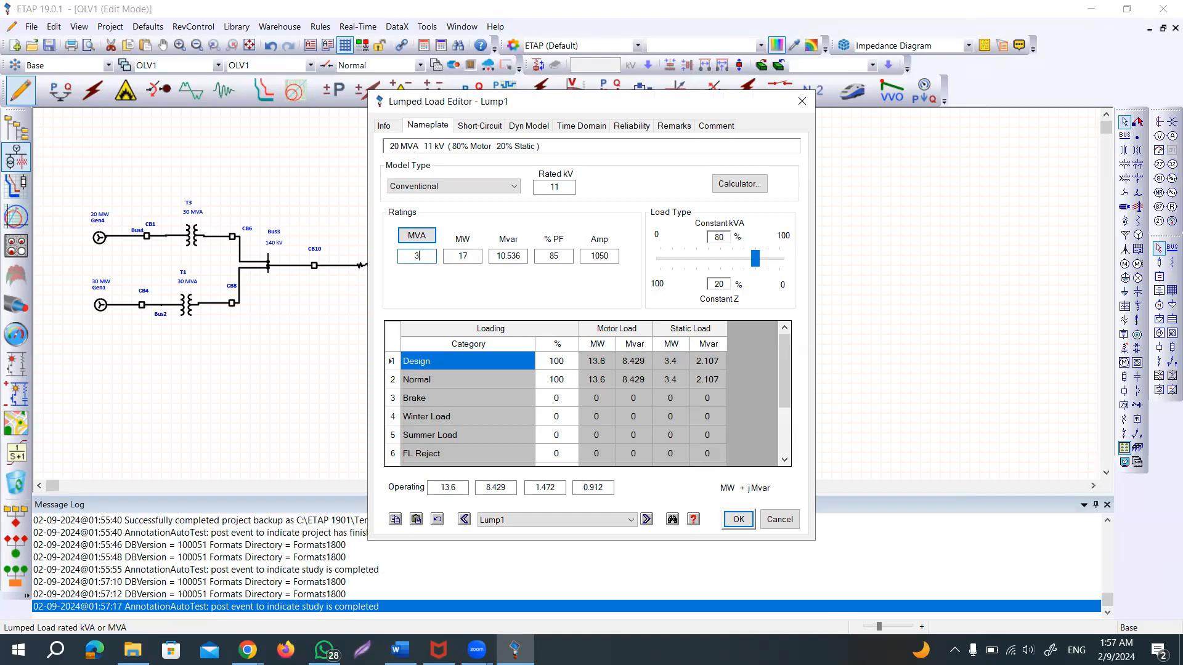
{"action": "left_click", "coordinate": [470, 279]}
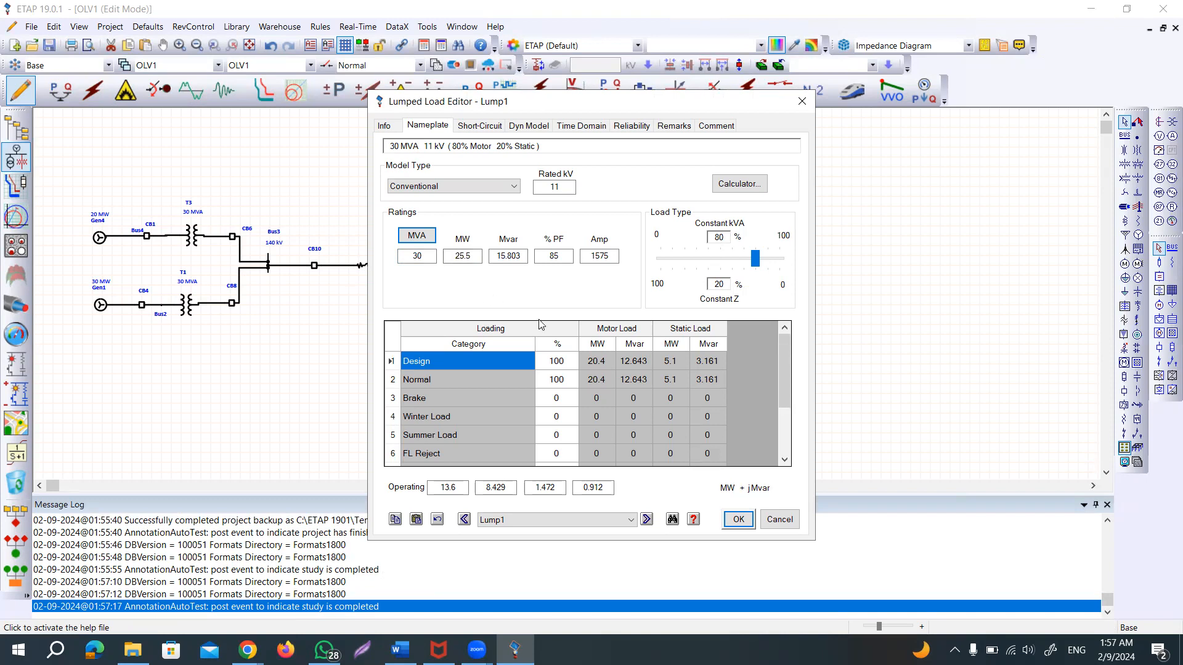
{"action": "left_click", "coordinate": [728, 525]}
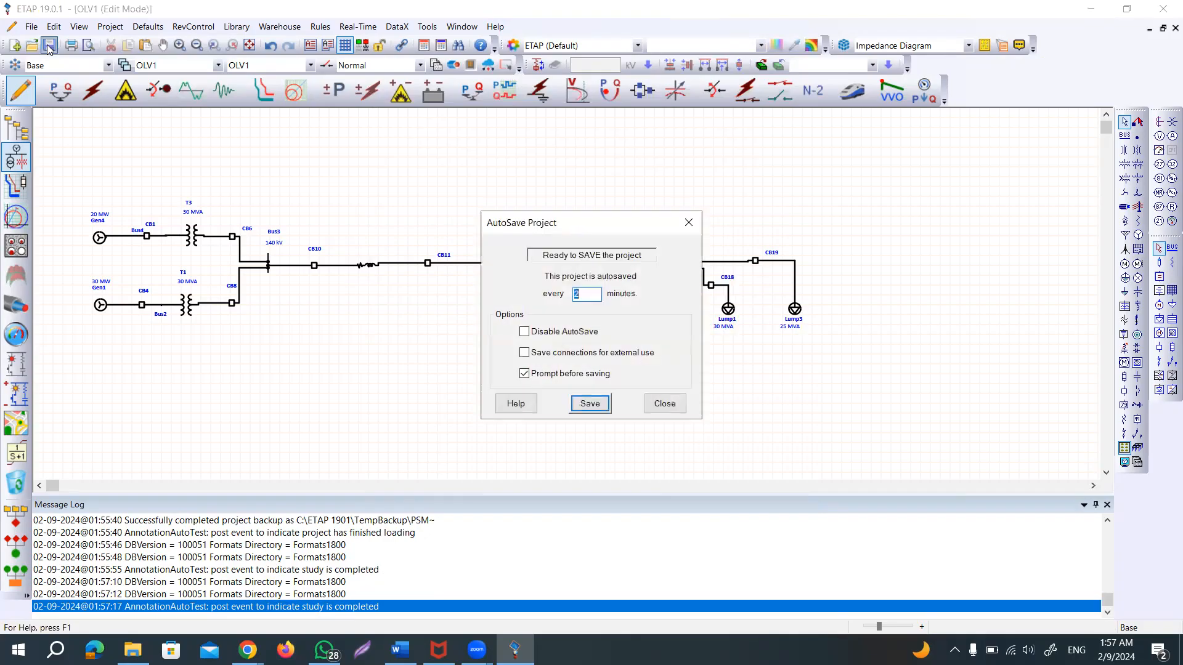
{"action": "left_click", "coordinate": [577, 354]}
{"action": "left_click", "coordinate": [589, 403]}
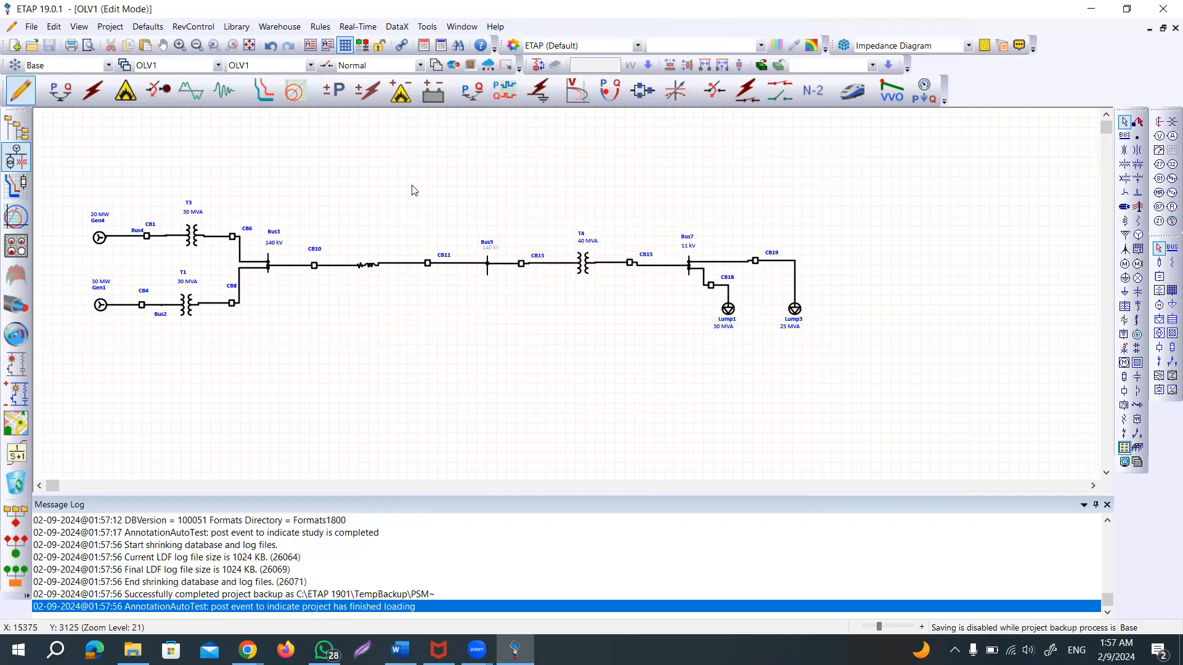
- Switch to load flow analysis mode and go through the LF study case's solution methods, keeping Adaptive Newton-Raphson selected
{"action": "left_click", "coordinate": [62, 94]}
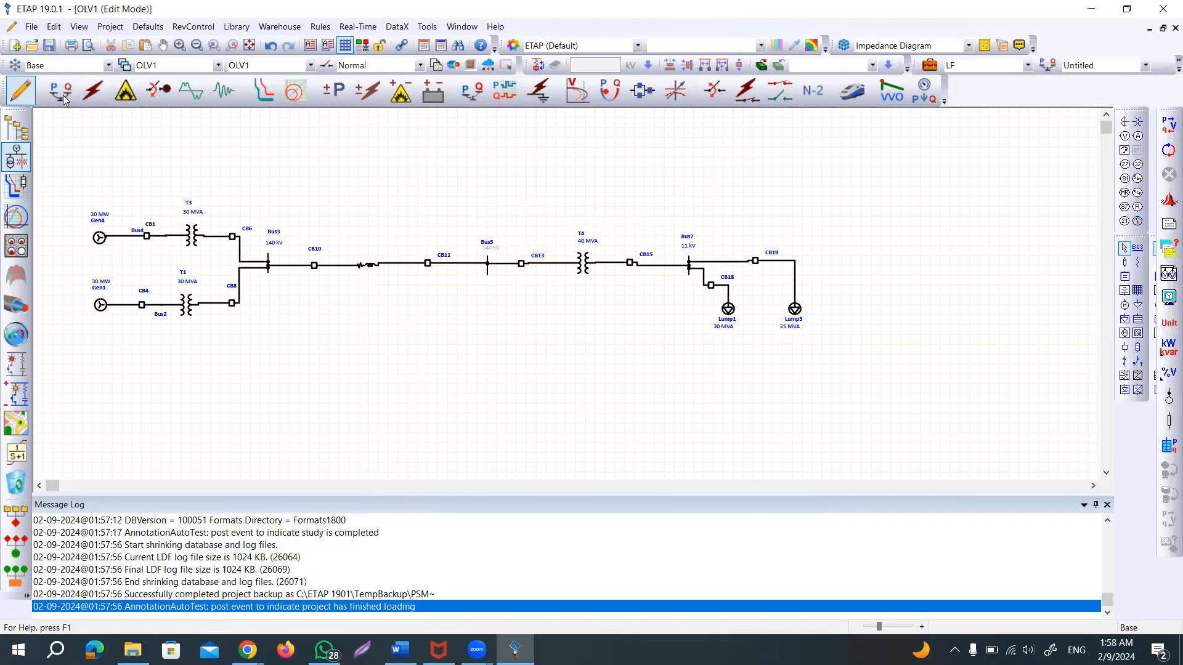
{"action": "left_click", "coordinate": [63, 97]}
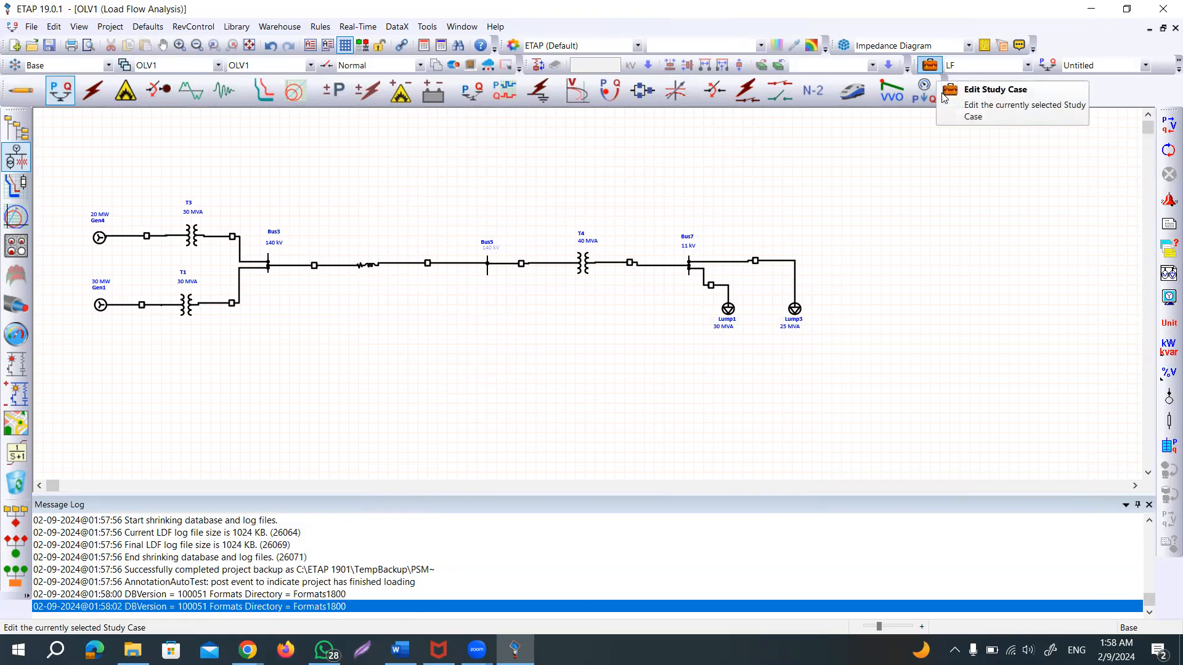
{"action": "left_click", "coordinate": [930, 65]}
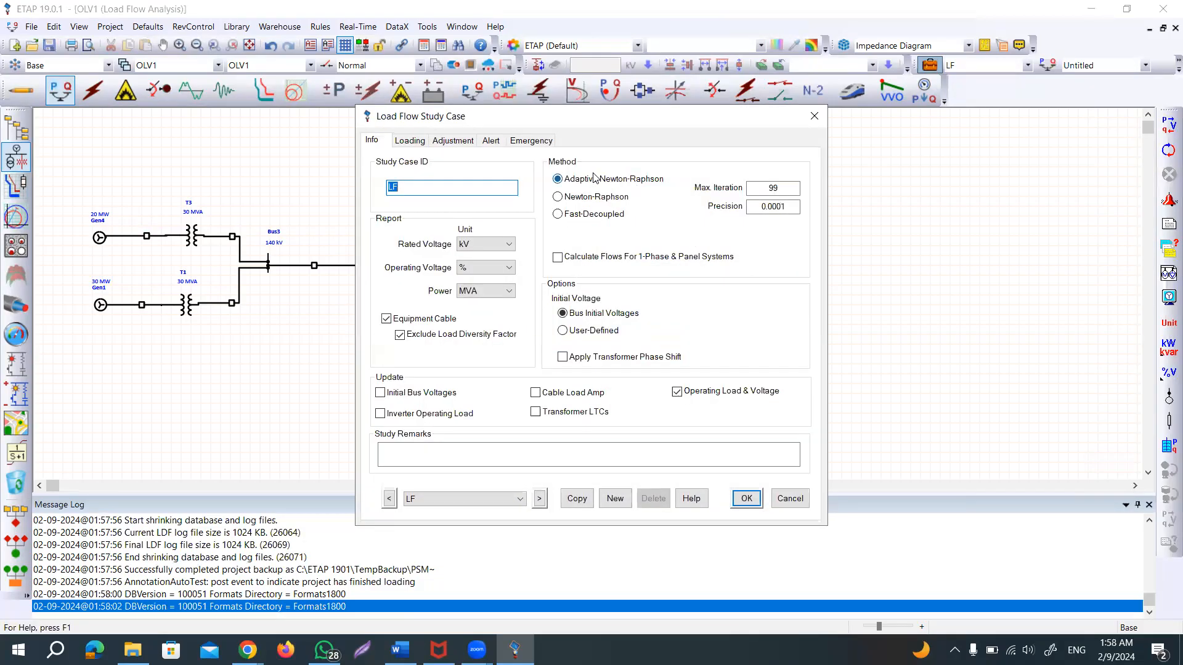
{"action": "left_click", "coordinate": [583, 197]}
{"action": "left_click", "coordinate": [584, 212]}
{"action": "left_click", "coordinate": [588, 180]}
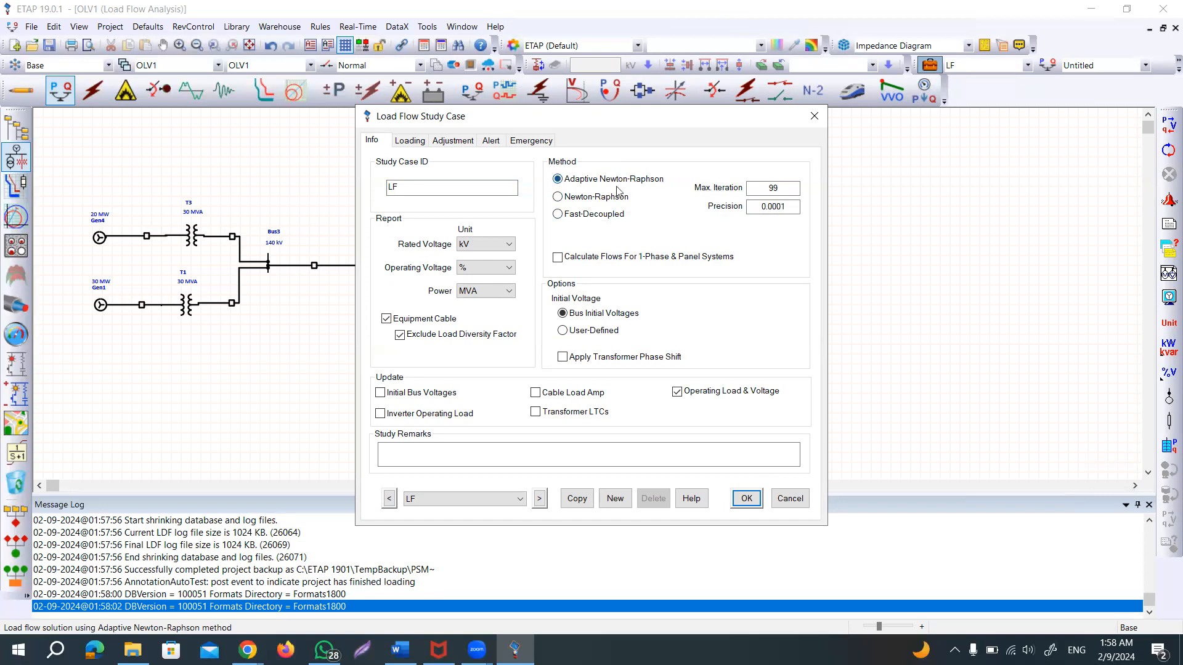
- Accept the study case with 99 maximum iterations and 0.0001 precision, and run the load flow with Lump1 at 30 MVA
{"action": "left_click", "coordinate": [777, 188]}
{"action": "left_click", "coordinate": [790, 207]}
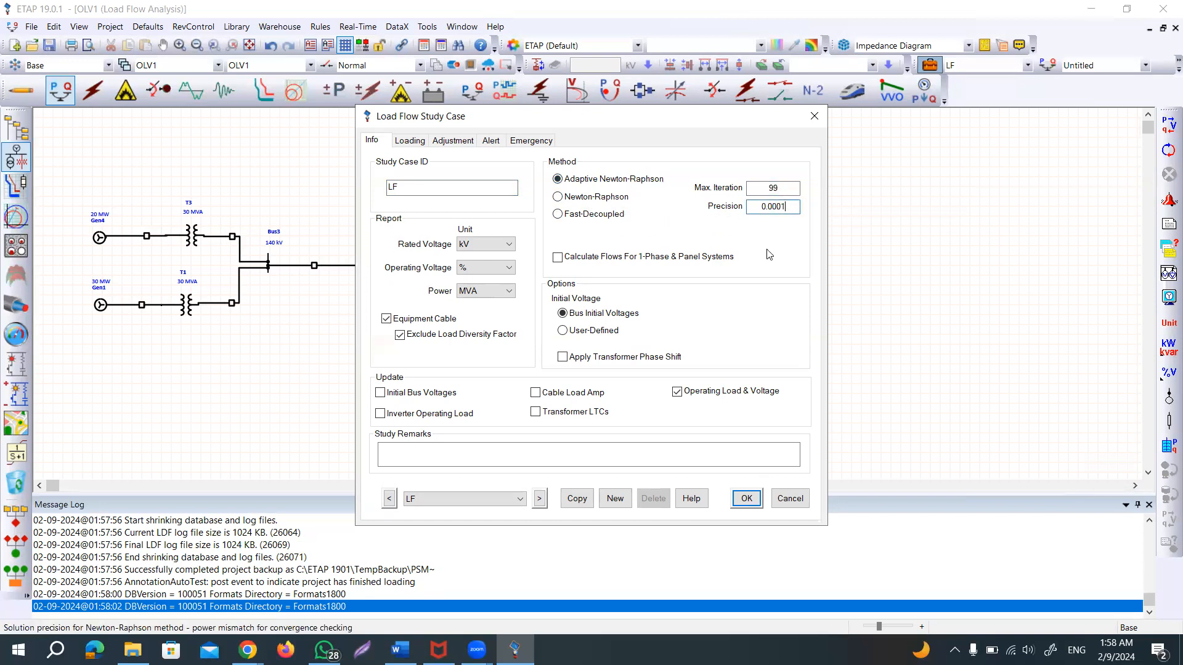
{"action": "left_click", "coordinate": [747, 498]}
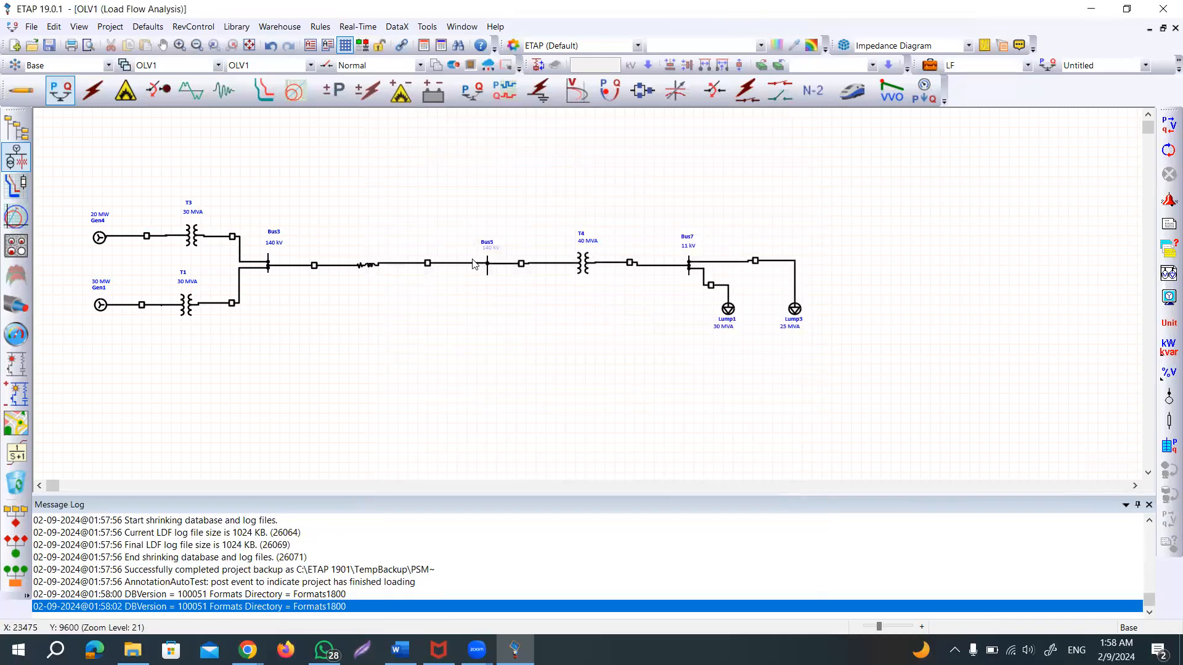
{"action": "left_click", "coordinate": [1167, 128]}
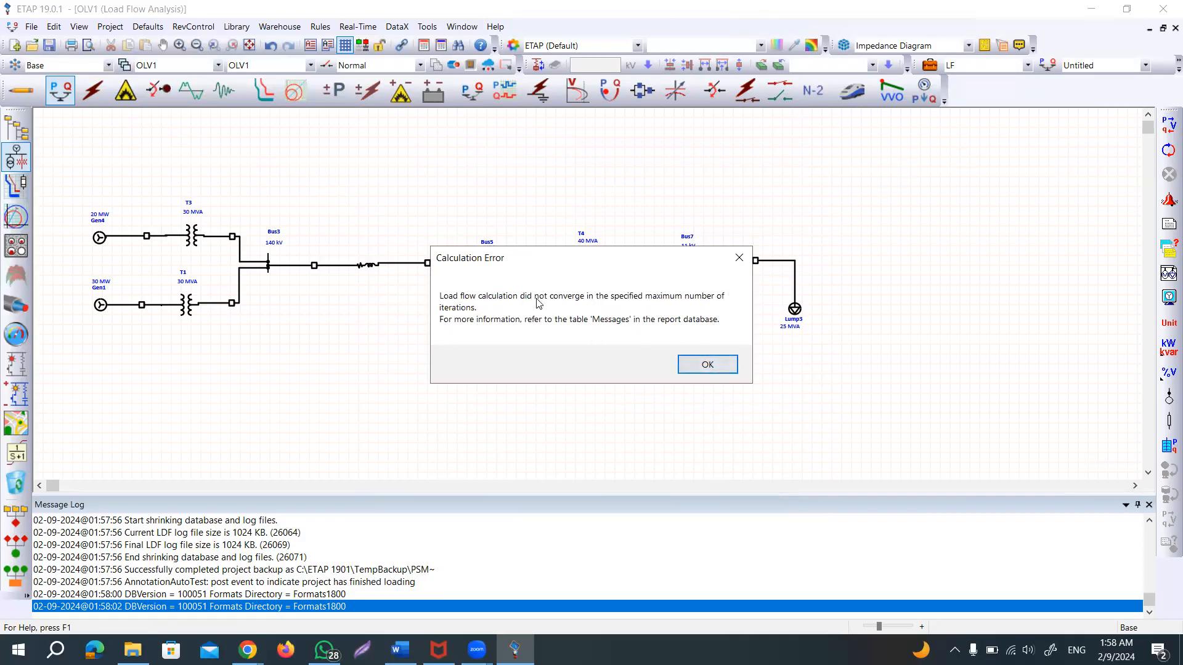
{"action": "left_click", "coordinate": [707, 366]}
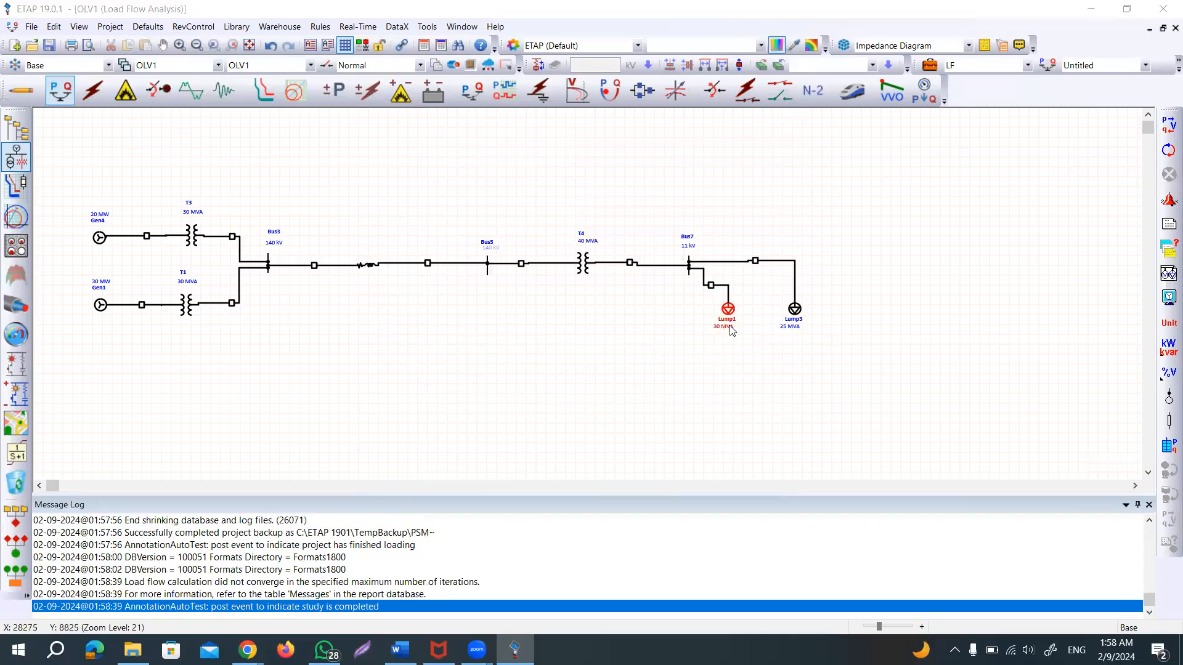
- Set lumped load Lump1's rating back to 20 MVA
{"action": "double_click", "coordinate": [730, 330]}
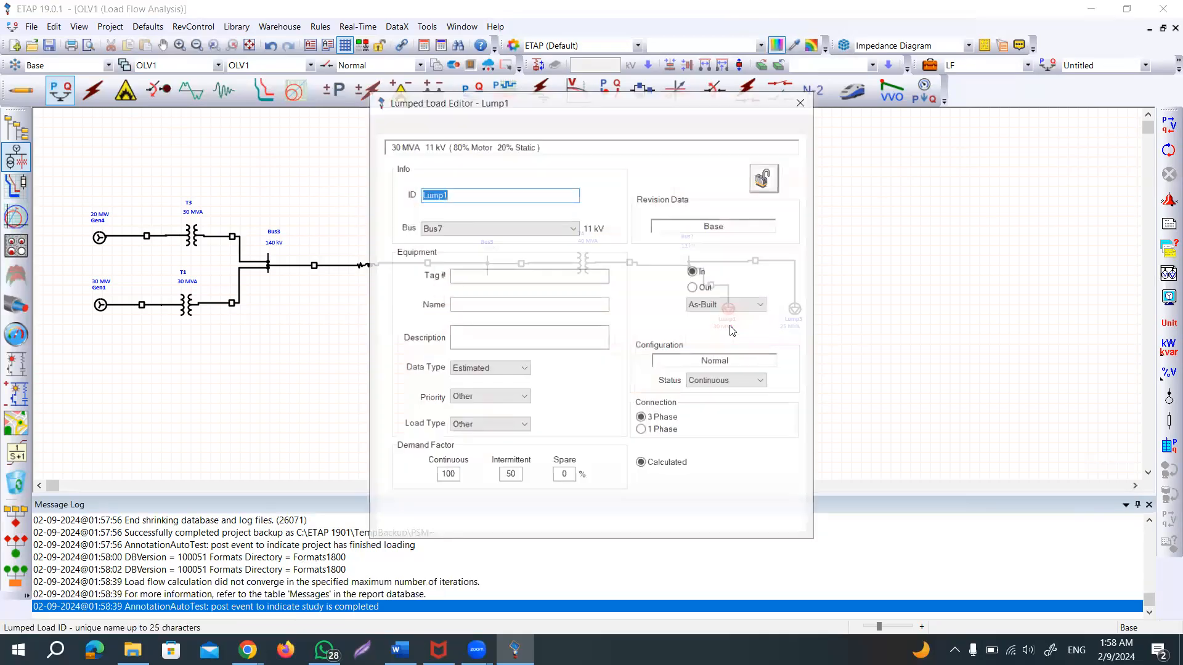
{"action": "left_click", "coordinate": [434, 127]}
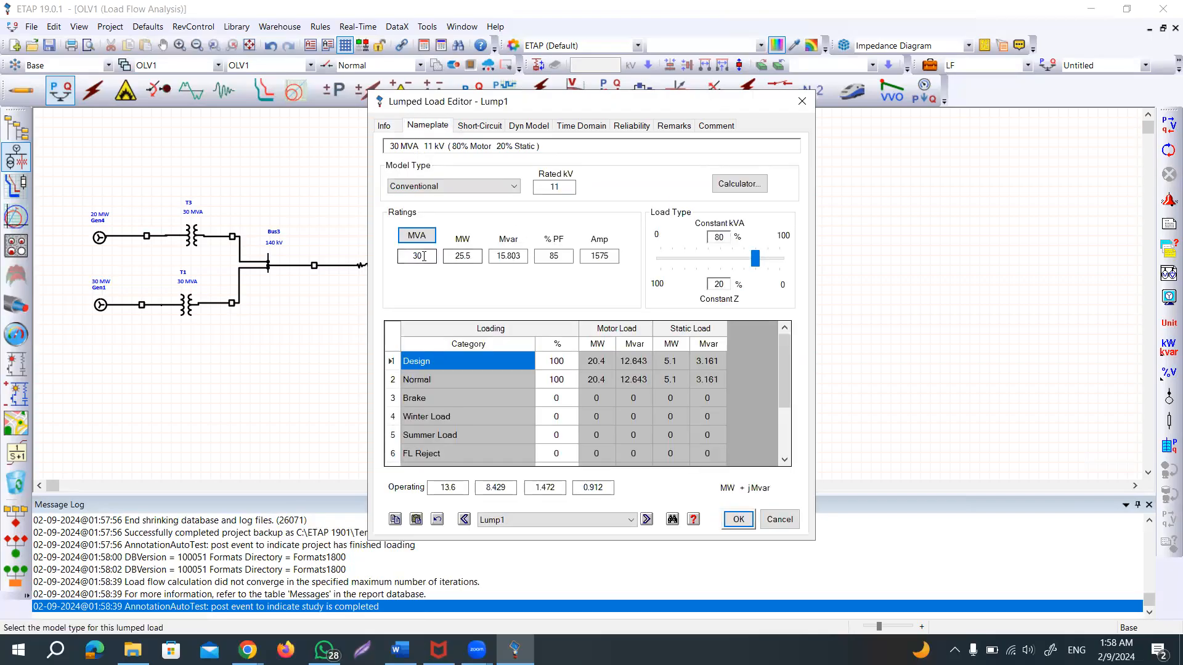
{"action": "left_click", "coordinate": [417, 257]}
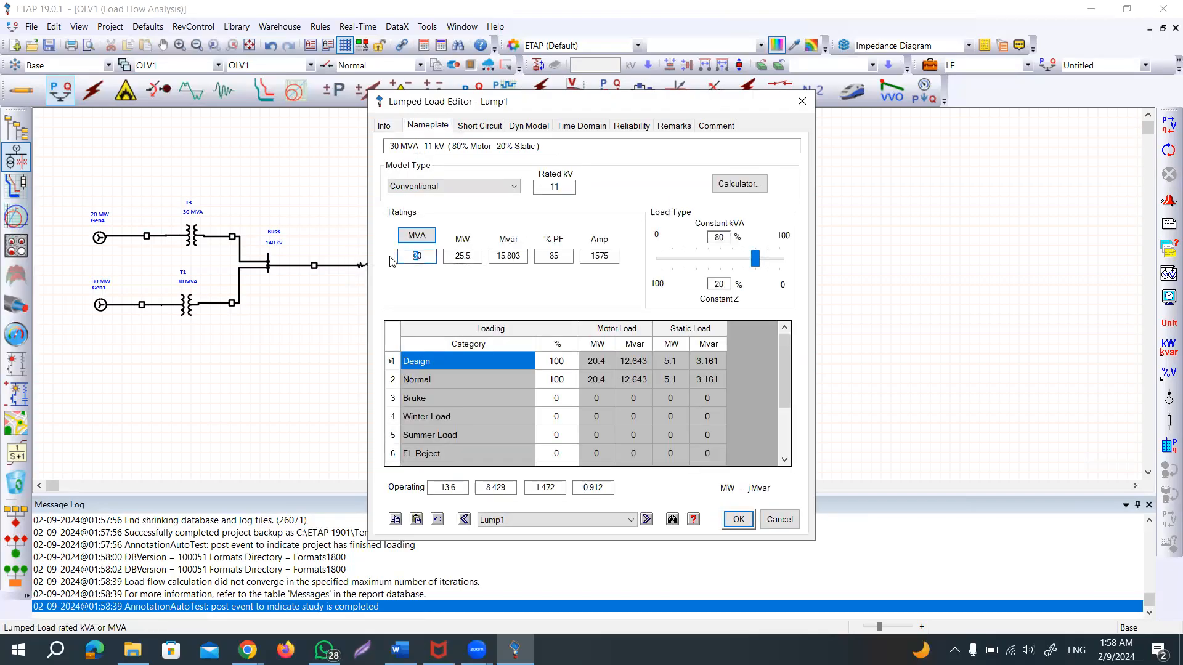
{"action": "type", "text": "20"}
{"action": "left_click", "coordinate": [738, 519]}
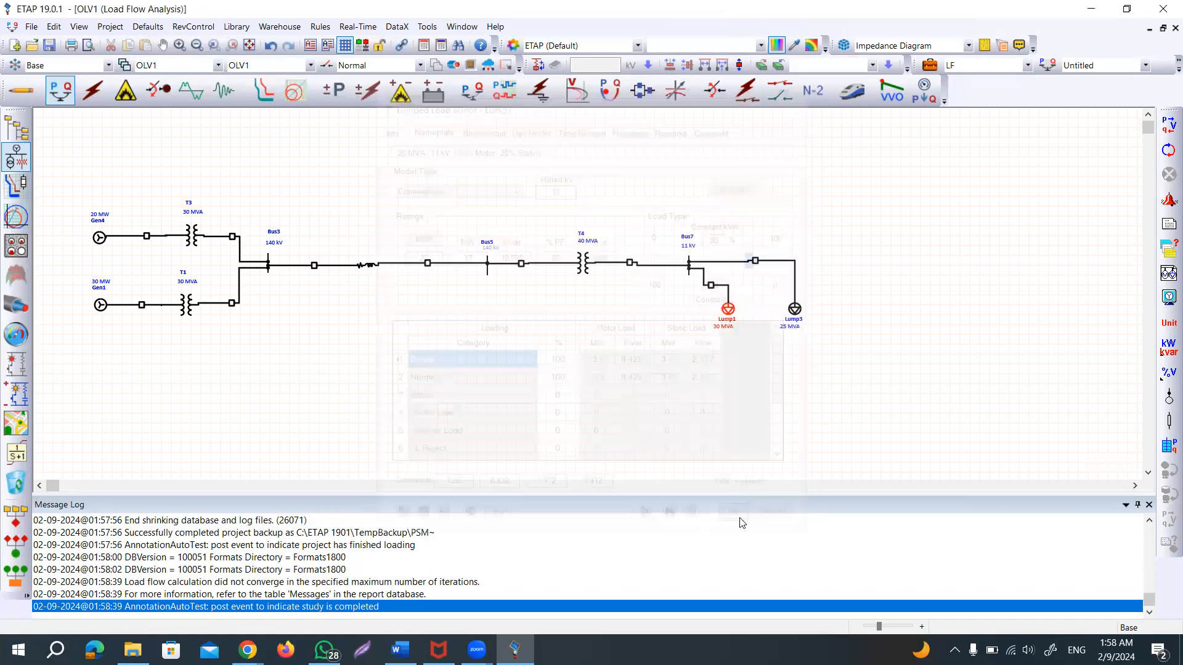
- Save the project and rerun the load flow analysis with Lump1 at 20 MVA
{"action": "left_click", "coordinate": [836, 247]}
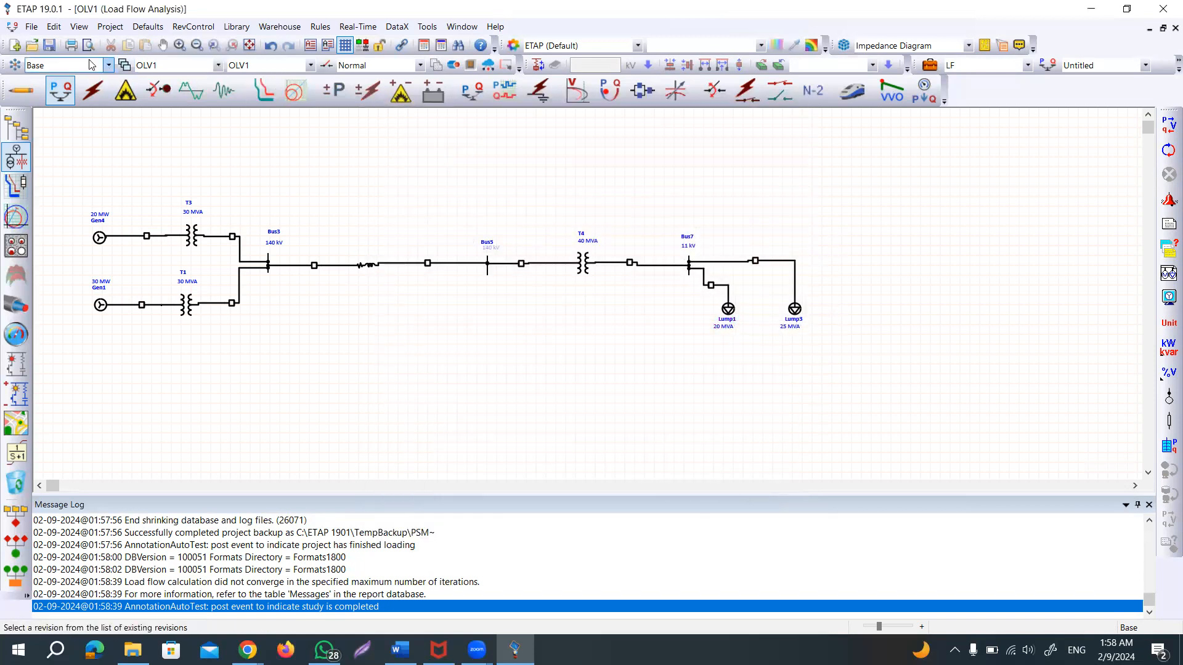
{"action": "left_click", "coordinate": [49, 47]}
{"action": "left_click", "coordinate": [588, 404]}
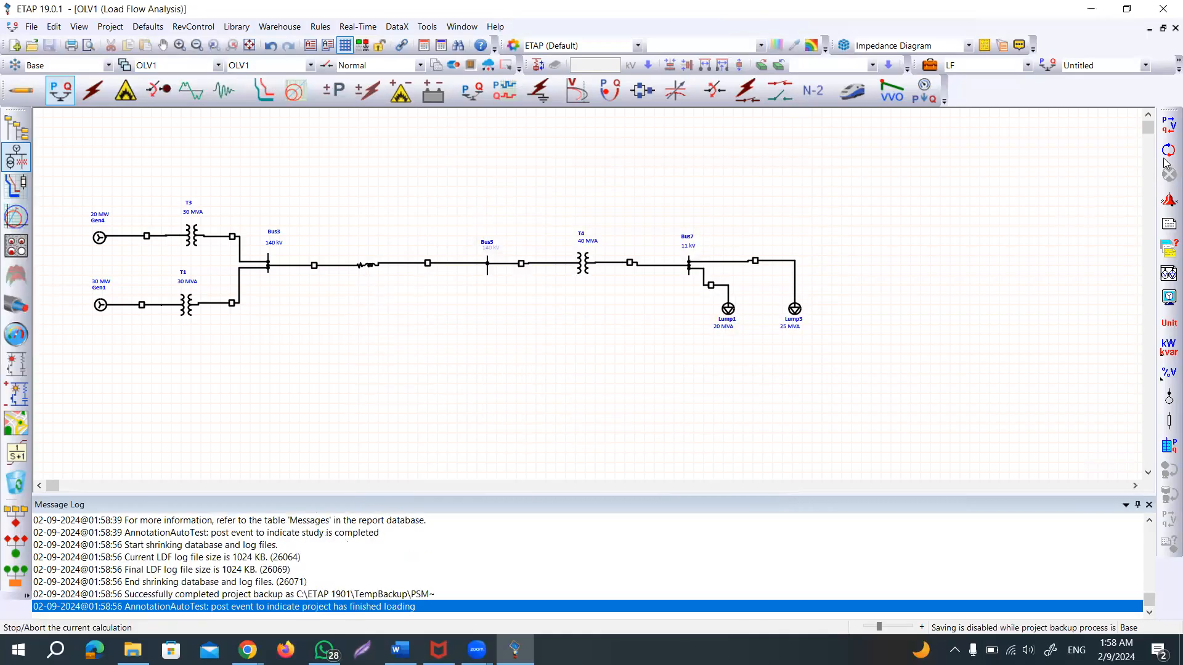
{"action": "left_click", "coordinate": [1166, 126]}
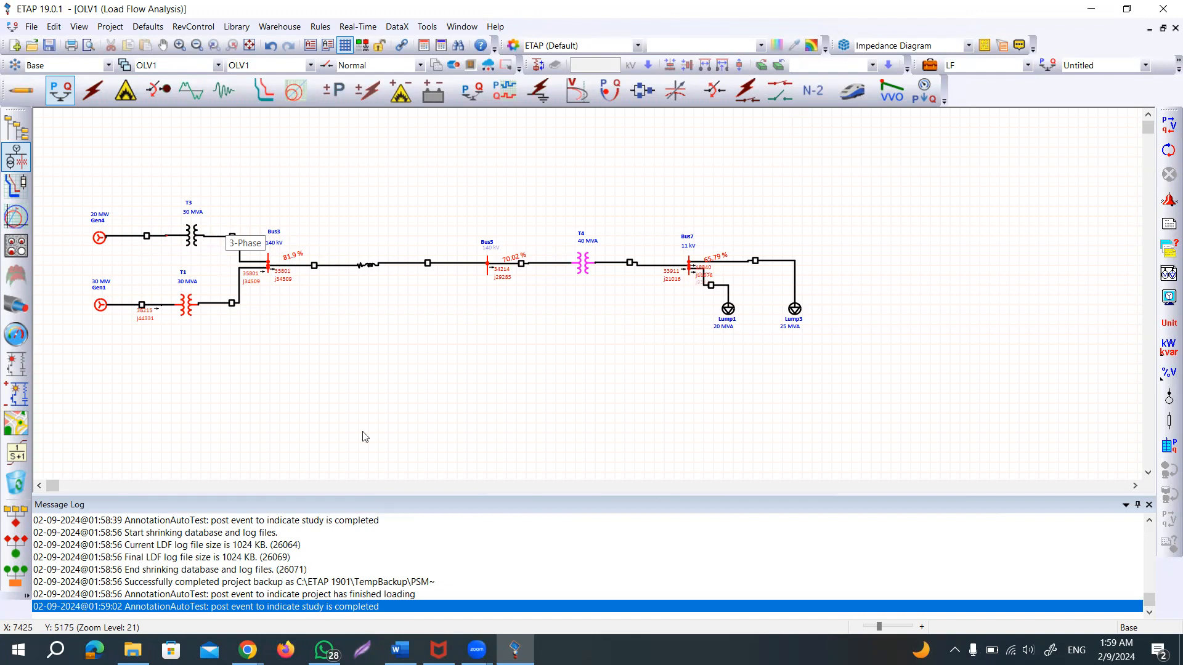
- Switch to Word, draw a red check mark below the hand-drawn system diagram, and return to ETAP
{"action": "left_click", "coordinate": [400, 649]}
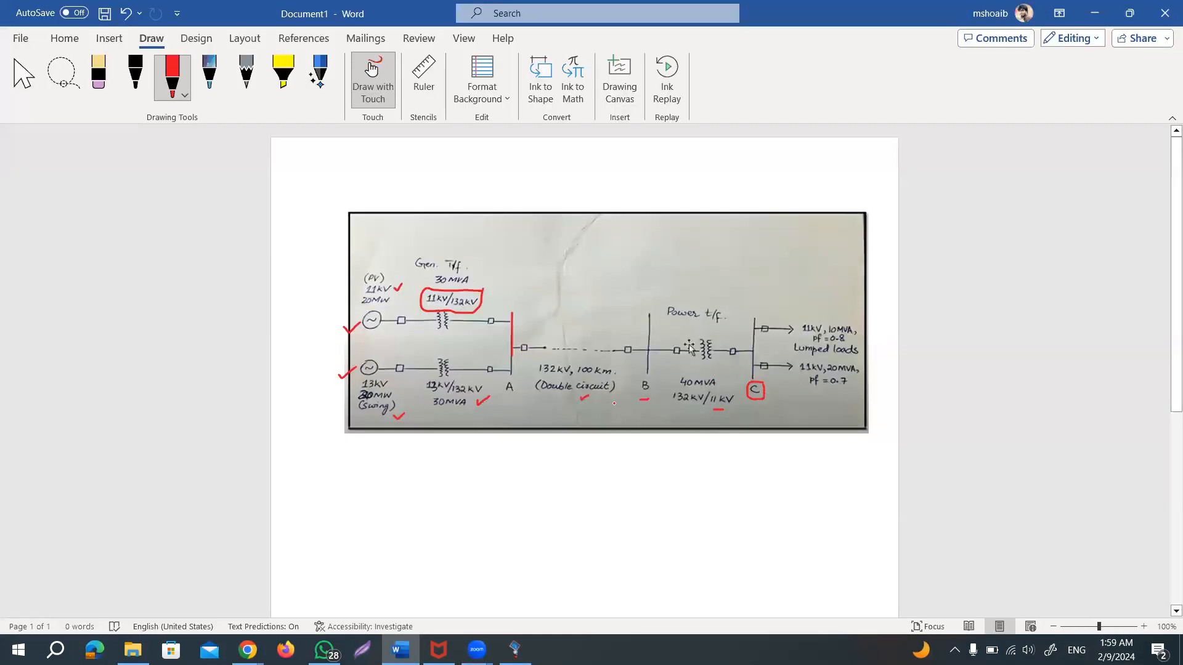
{"action": "left_click_drag", "start_coordinate": [468, 448], "coordinate": [554, 440]}
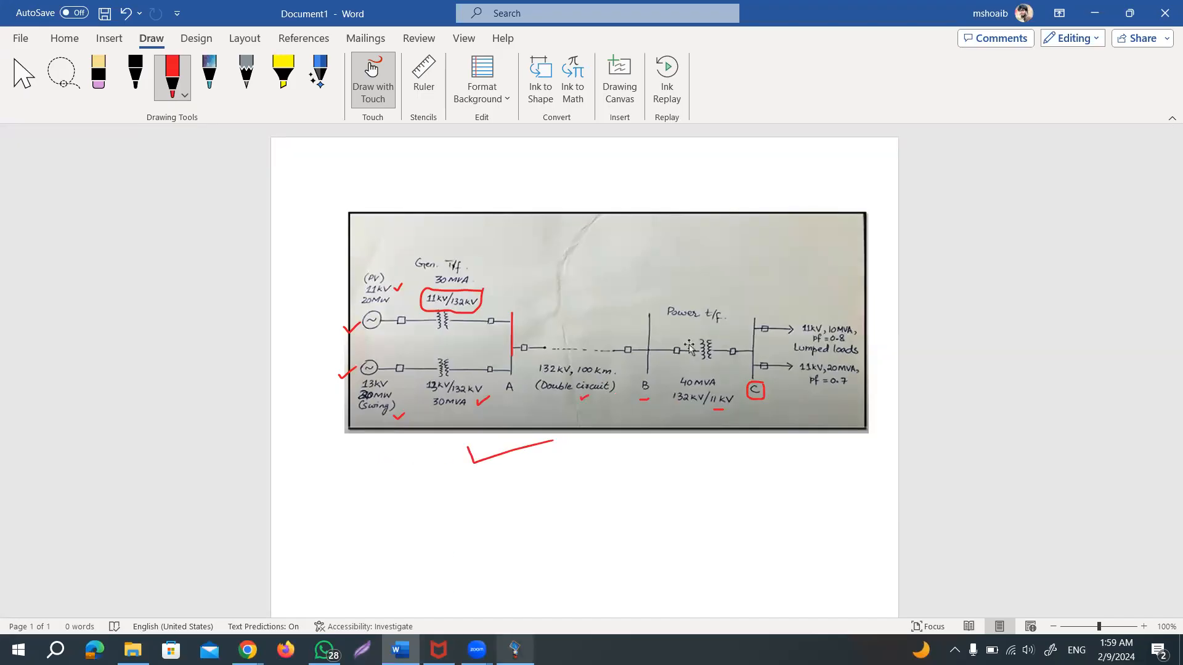
{"action": "left_click", "coordinate": [515, 650]}
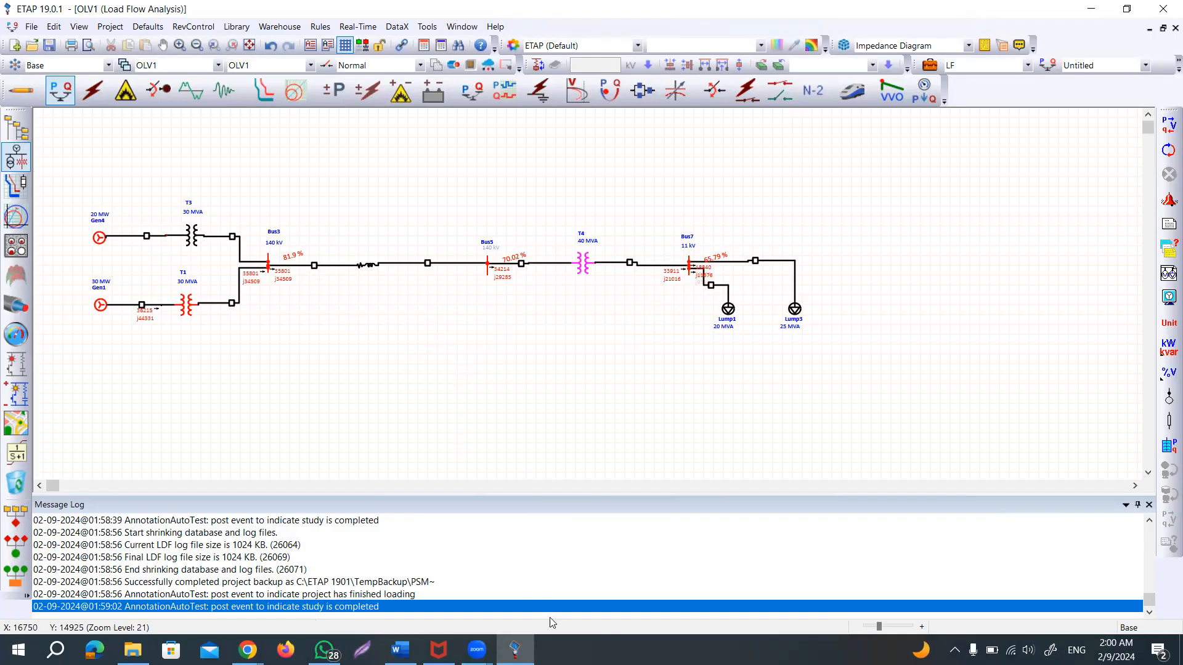
{"action": "left_click", "coordinate": [477, 650]}
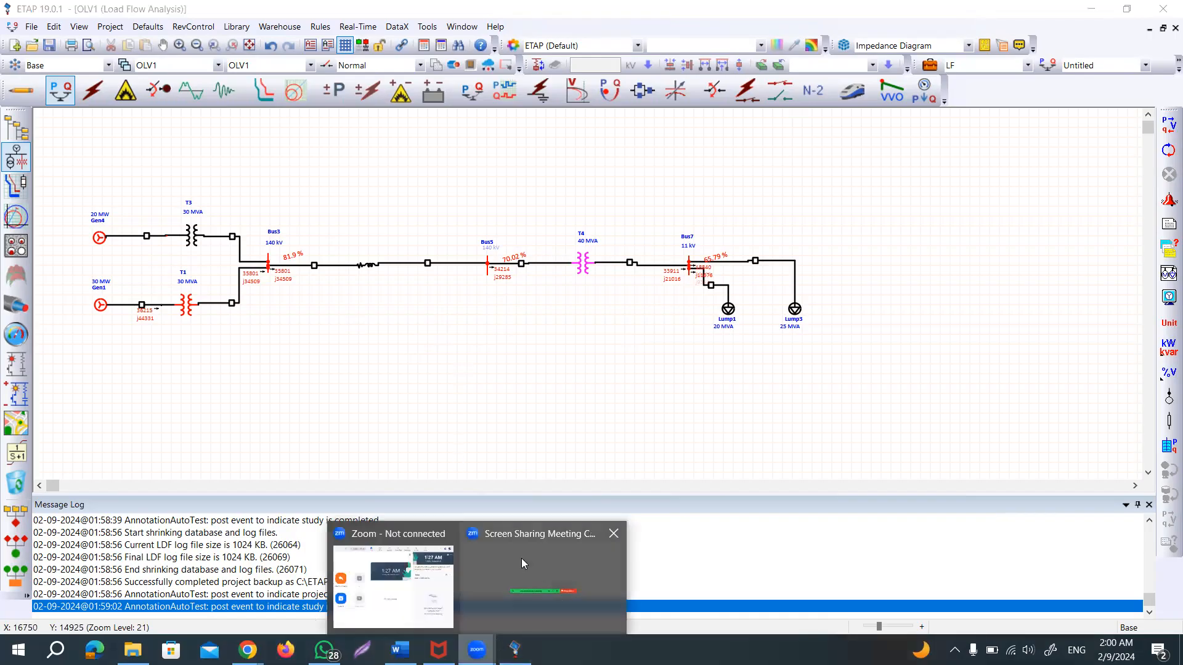
{"action": "left_click", "coordinate": [521, 558]}
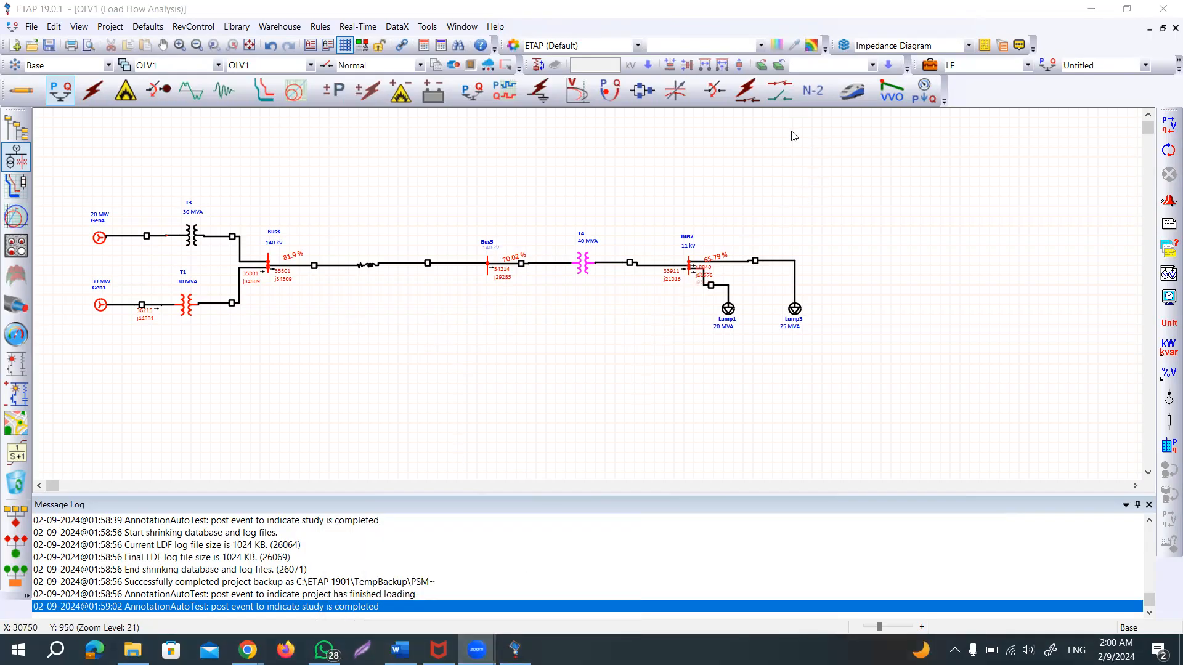